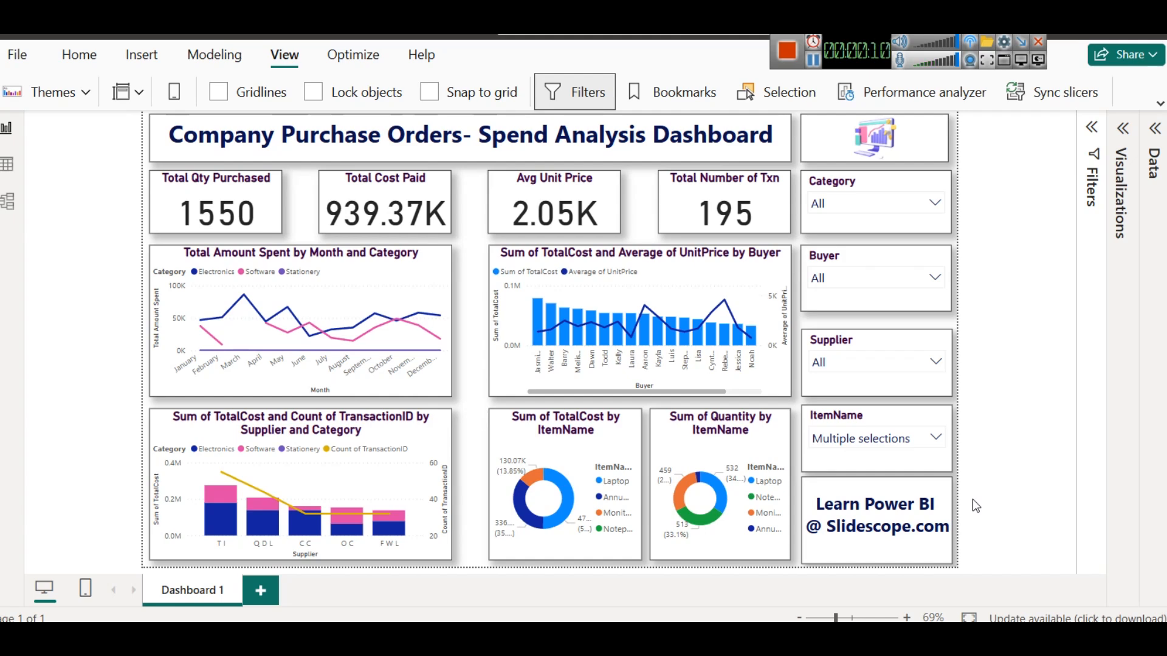
# - Review the ItemName slicer's item list and clear its selections so all items are shown
pyautogui.click(944, 155)
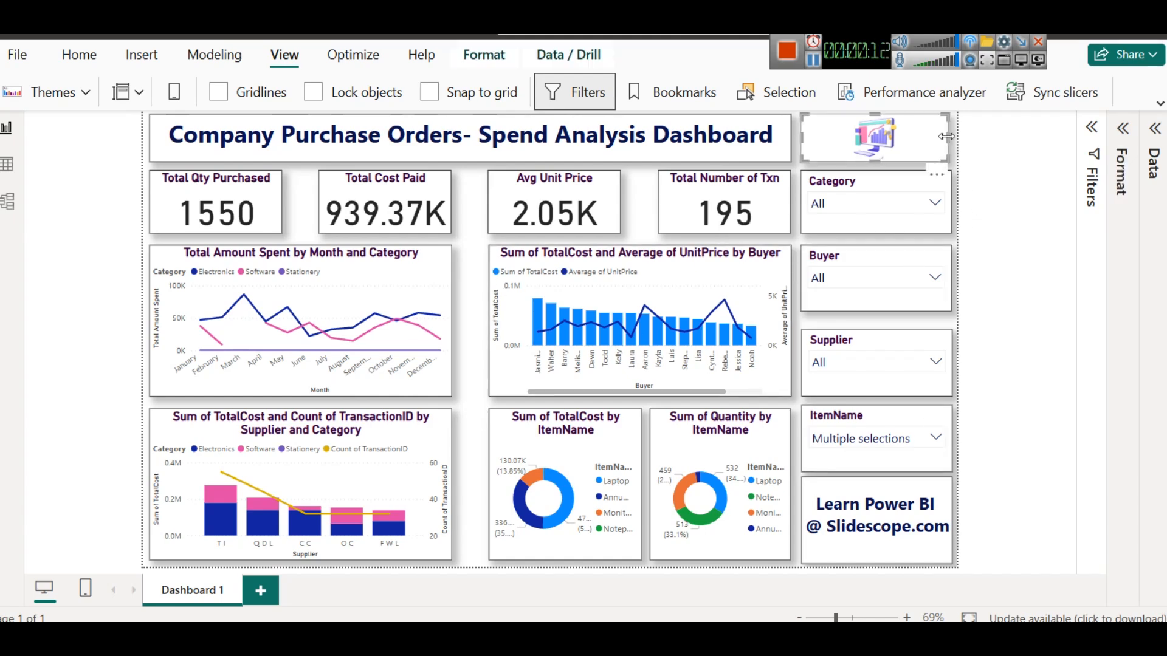
pyautogui.click(987, 223)
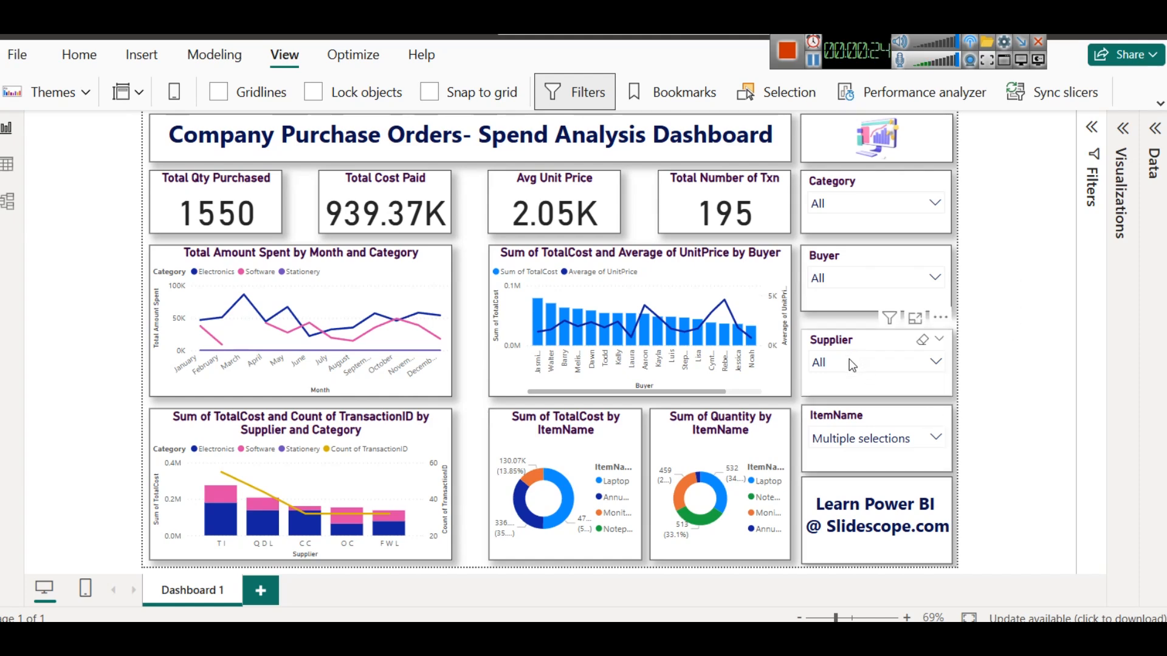
pyautogui.click(860, 439)
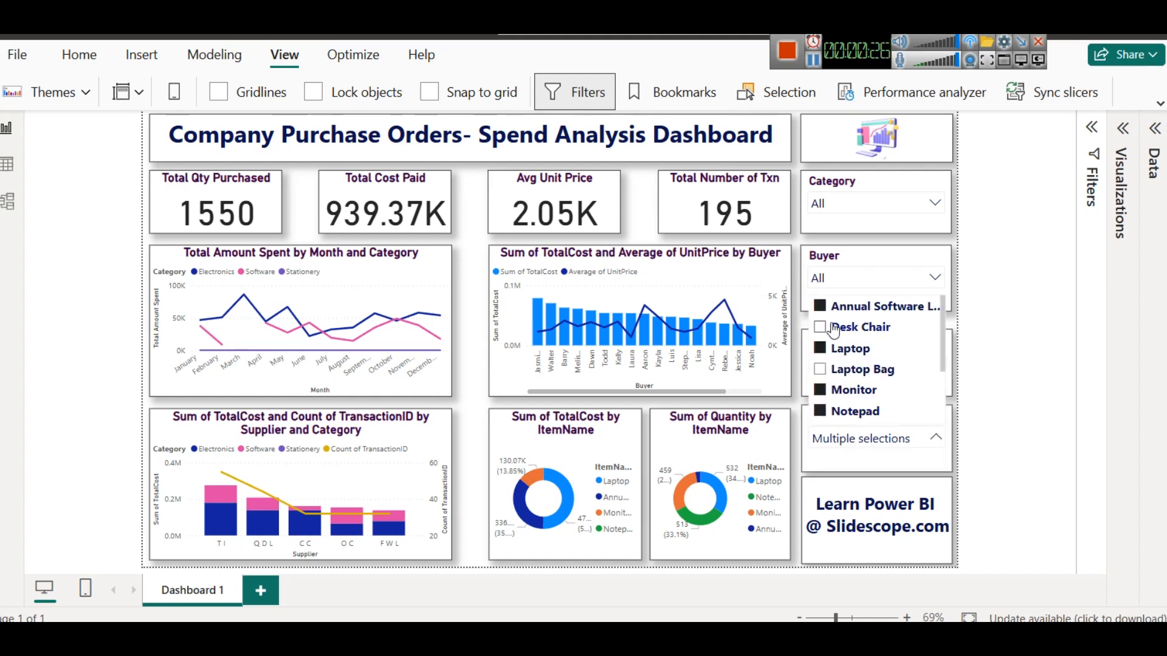
pyautogui.click(1034, 433)
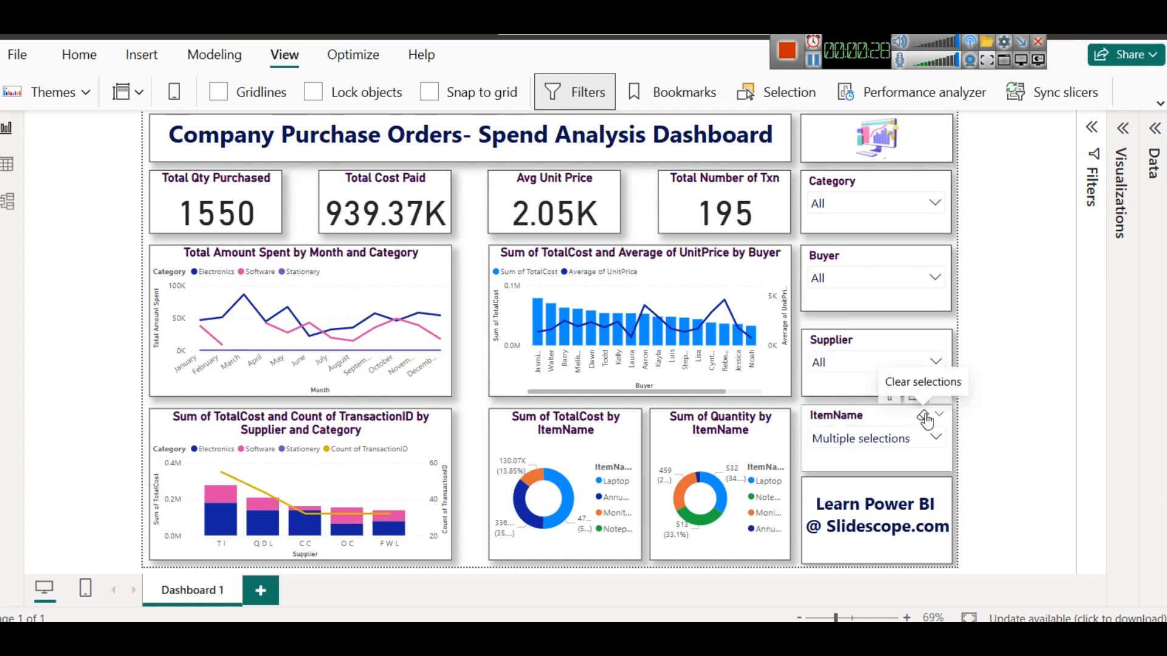
pyautogui.click(923, 417)
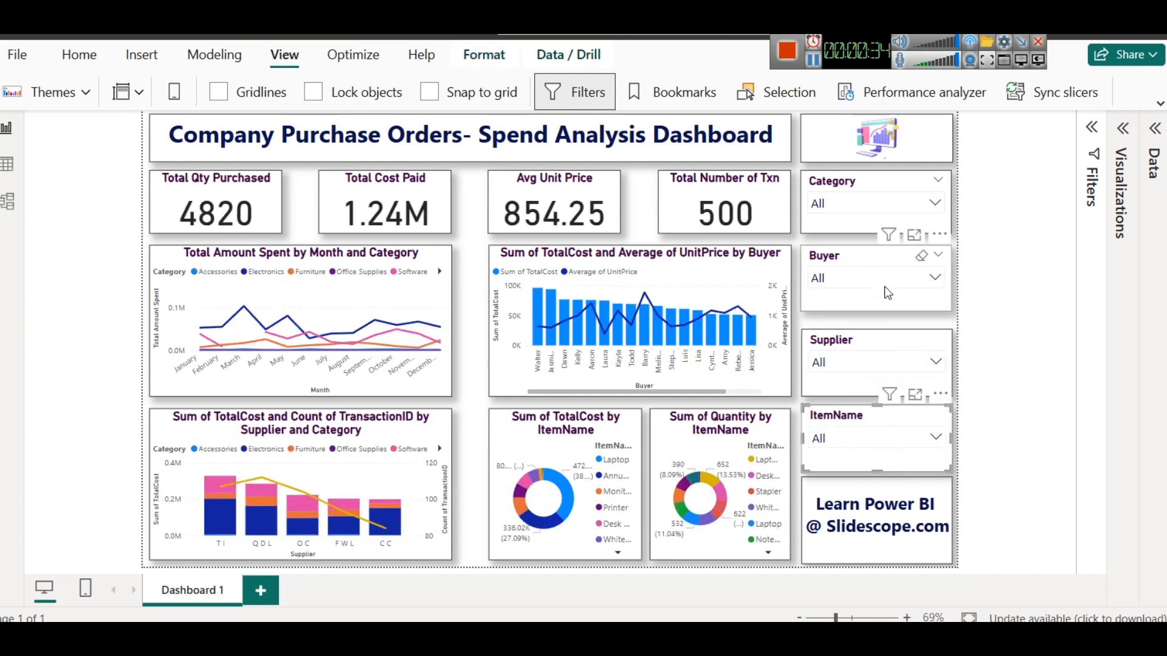
# - Filter the Category slicer to Accessories, Electronics and Furniture
pyautogui.click(869, 204)
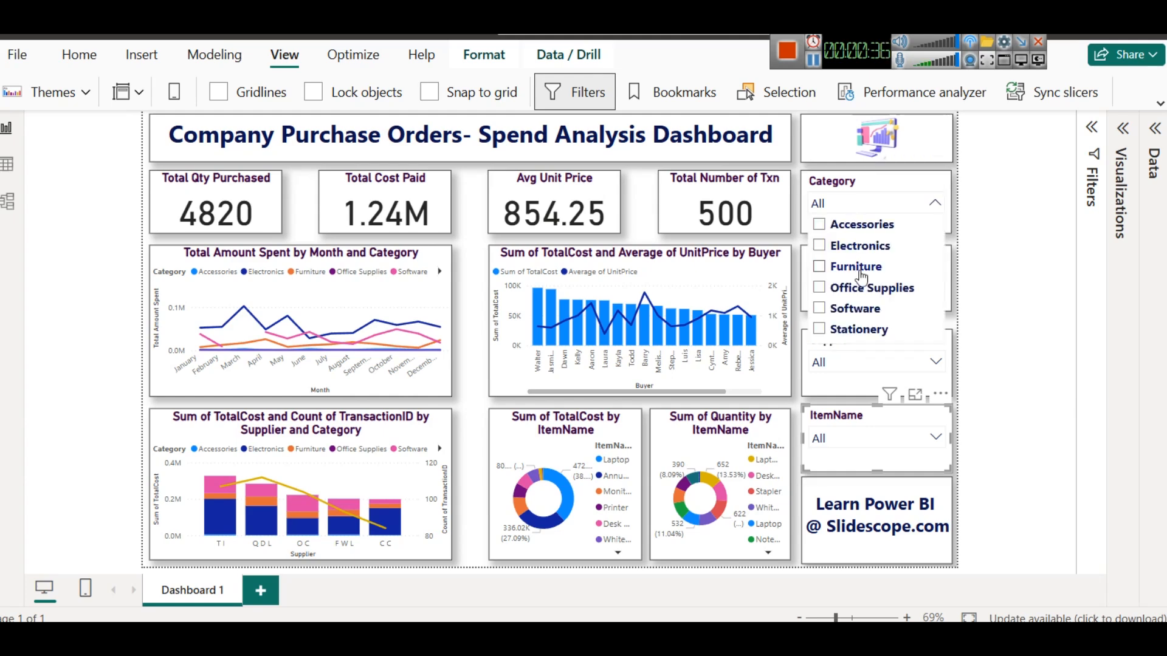
pyautogui.click(866, 225)
pyautogui.keyDown('ctrl'); pyautogui.click(860, 246); pyautogui.keyUp('ctrl')
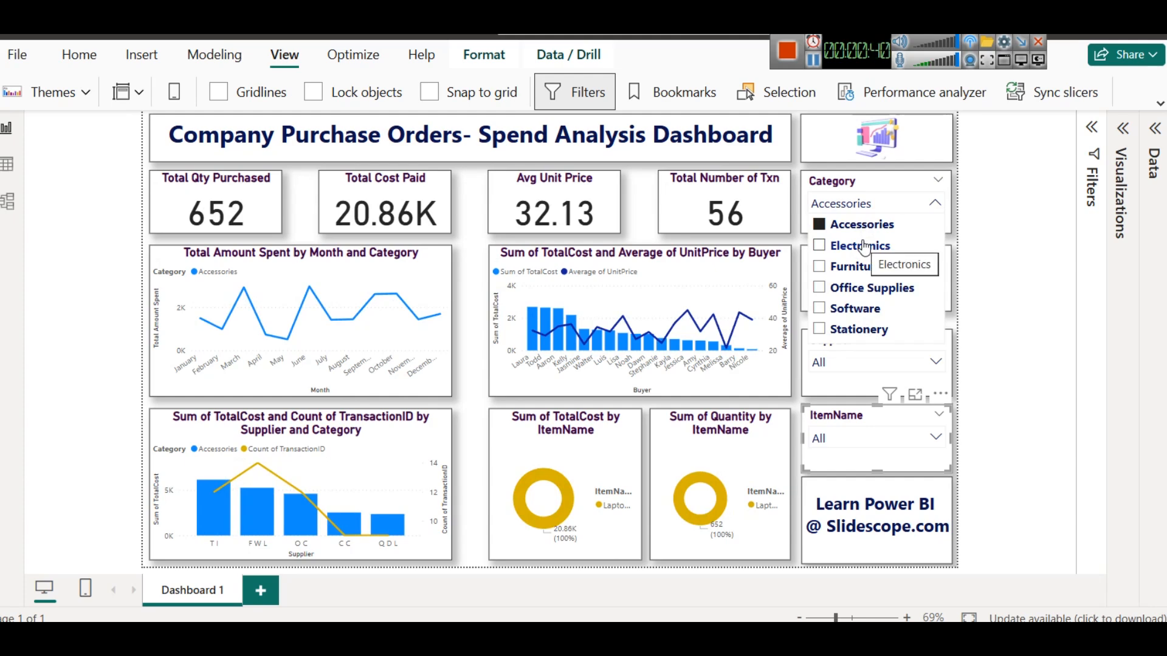
pyautogui.keyDown('ctrl'); pyautogui.click(853, 268); pyautogui.keyUp('ctrl')
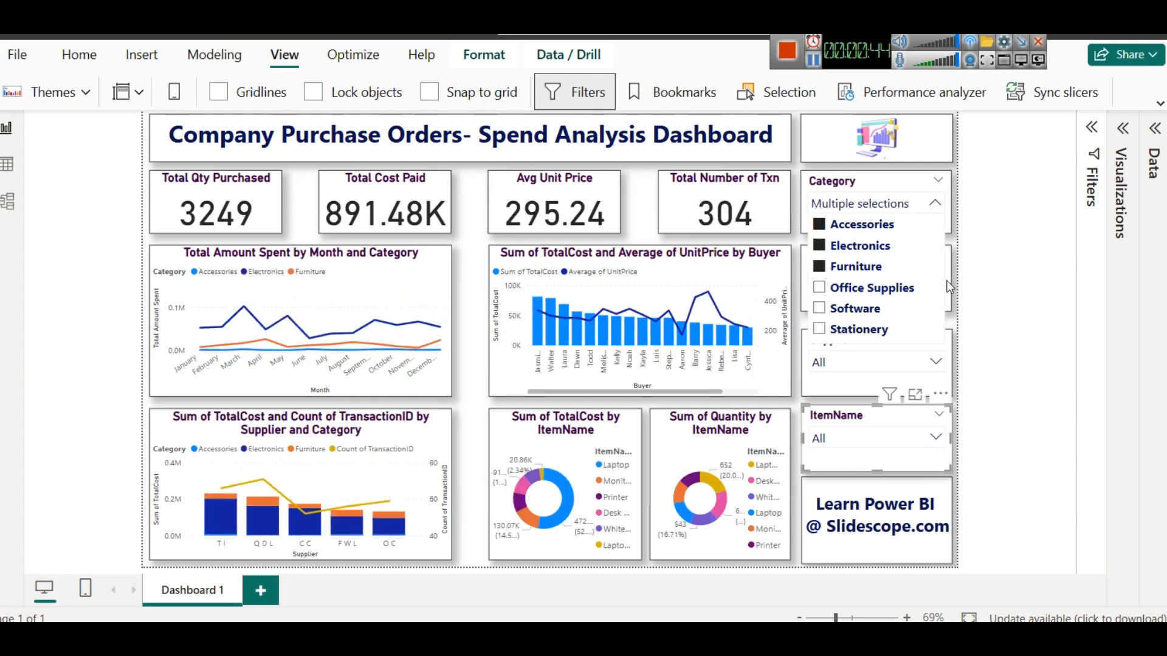
# - Filter the ItemName slicer to Laptop, Laptop Bag and Monitor
pyautogui.click(887, 440)
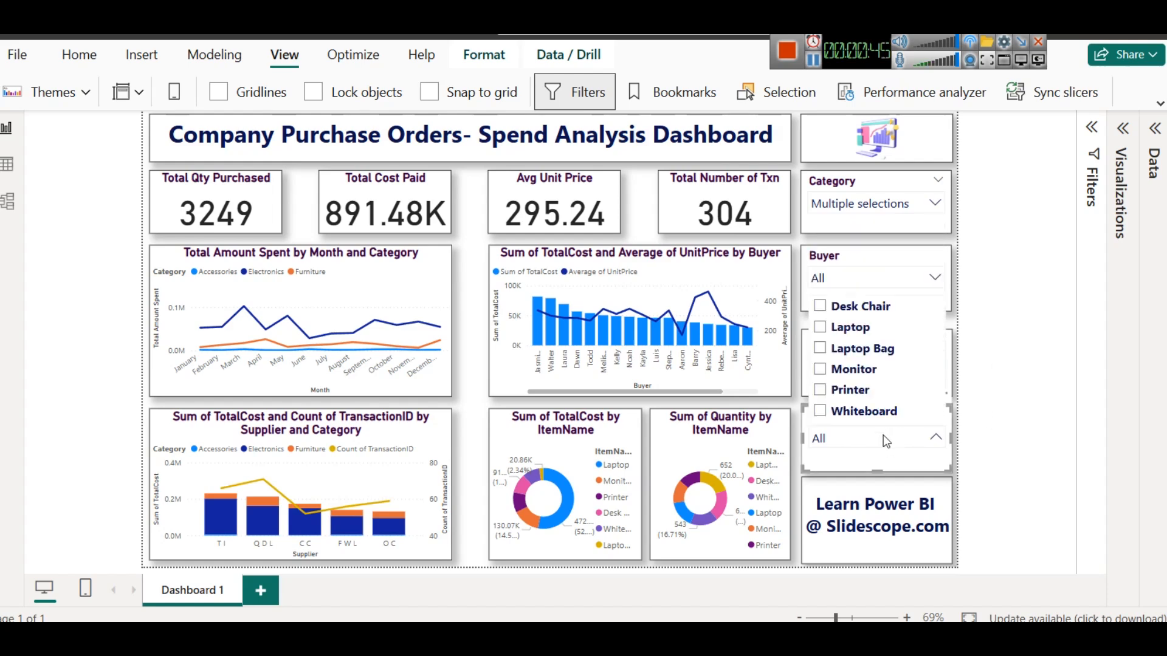
pyautogui.click(854, 369)
pyautogui.click(851, 390)
pyautogui.press('super')
pyautogui.click(854, 369)
pyautogui.keyDown('ctrl'); pyautogui.click(847, 348); pyautogui.keyUp('ctrl')
pyautogui.keyDown('ctrl'); pyautogui.click(848, 327); pyautogui.keyUp('ctrl')
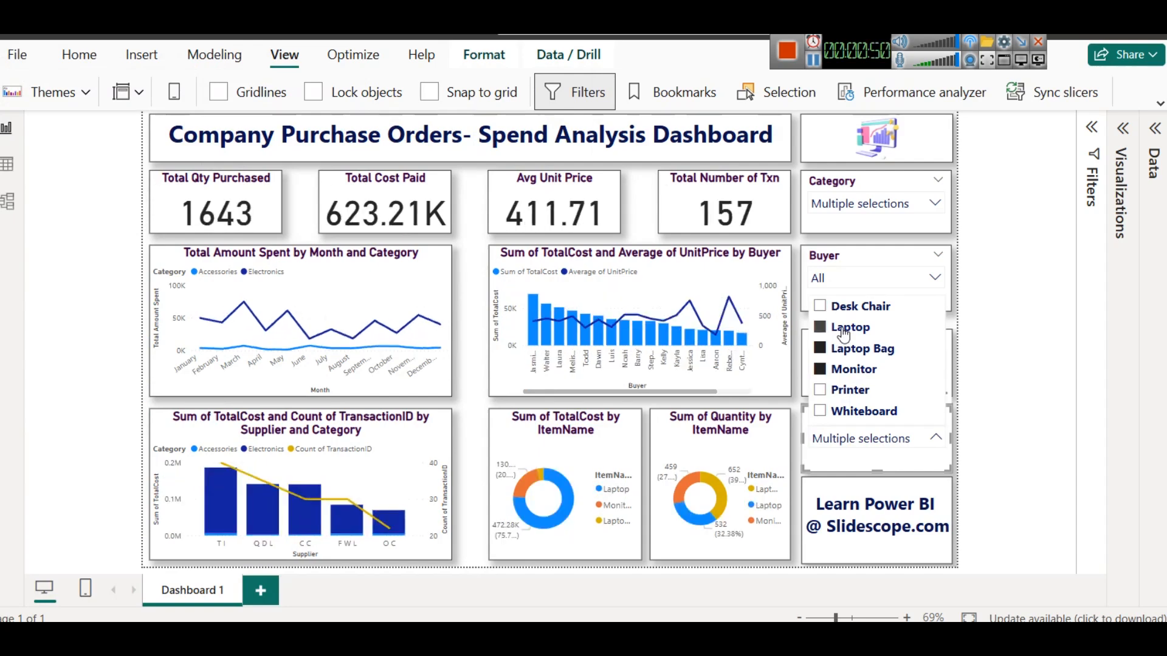
pyautogui.click(969, 393)
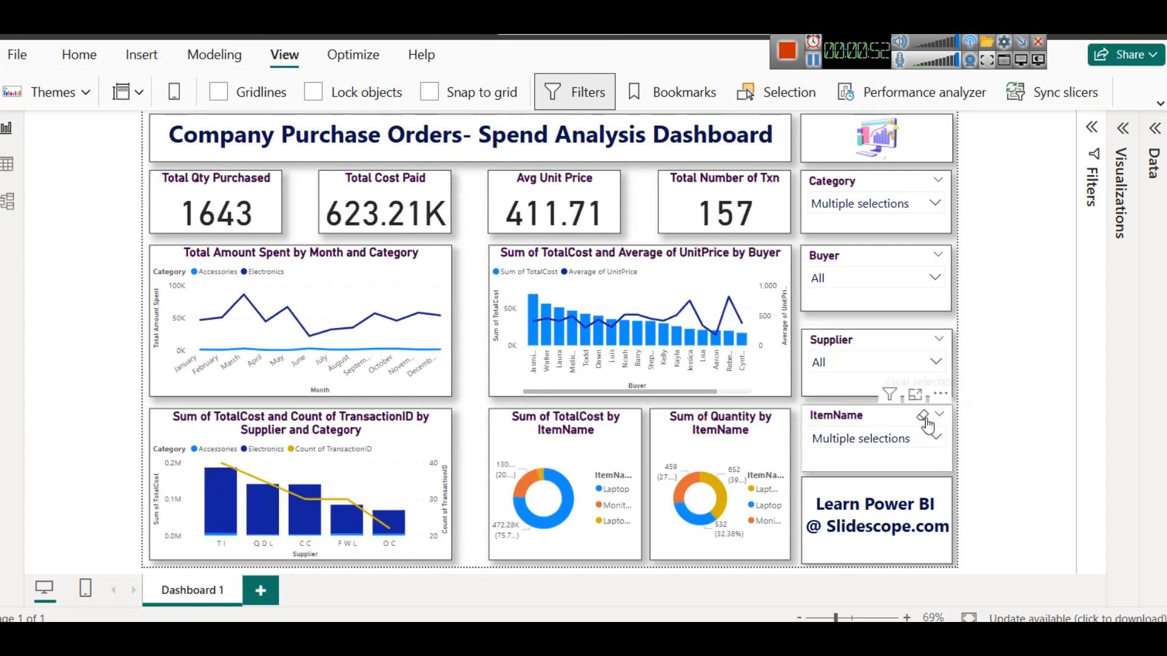
# - Clear the selections of the ItemName and Category slicers
pyautogui.click(922, 416)
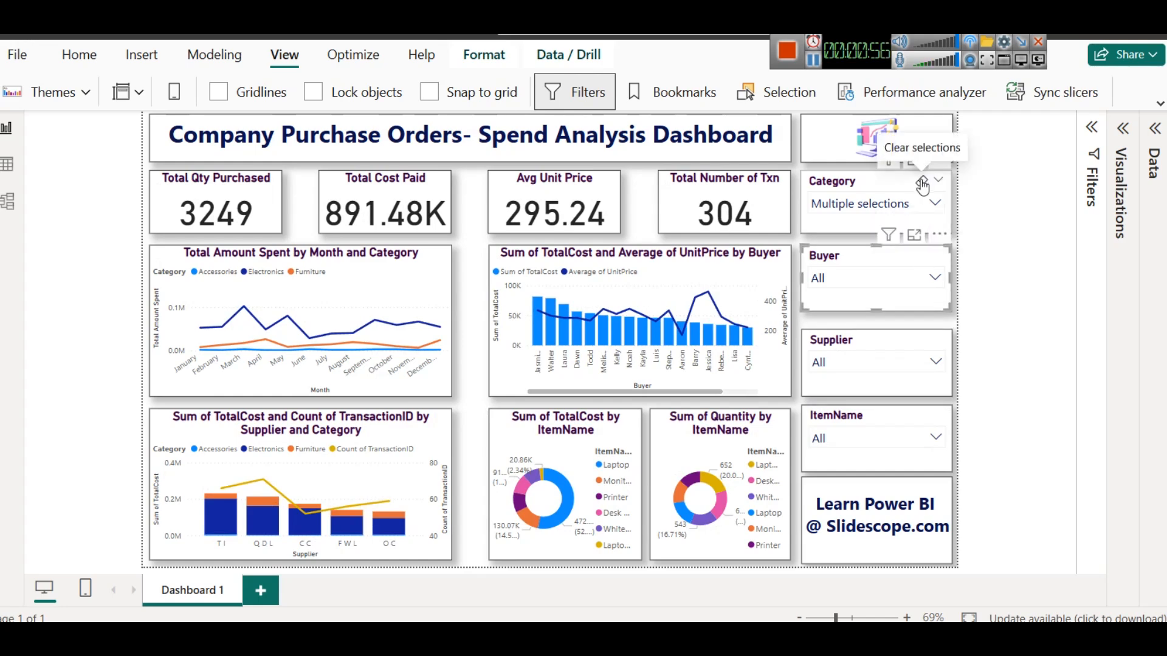
pyautogui.click(923, 178)
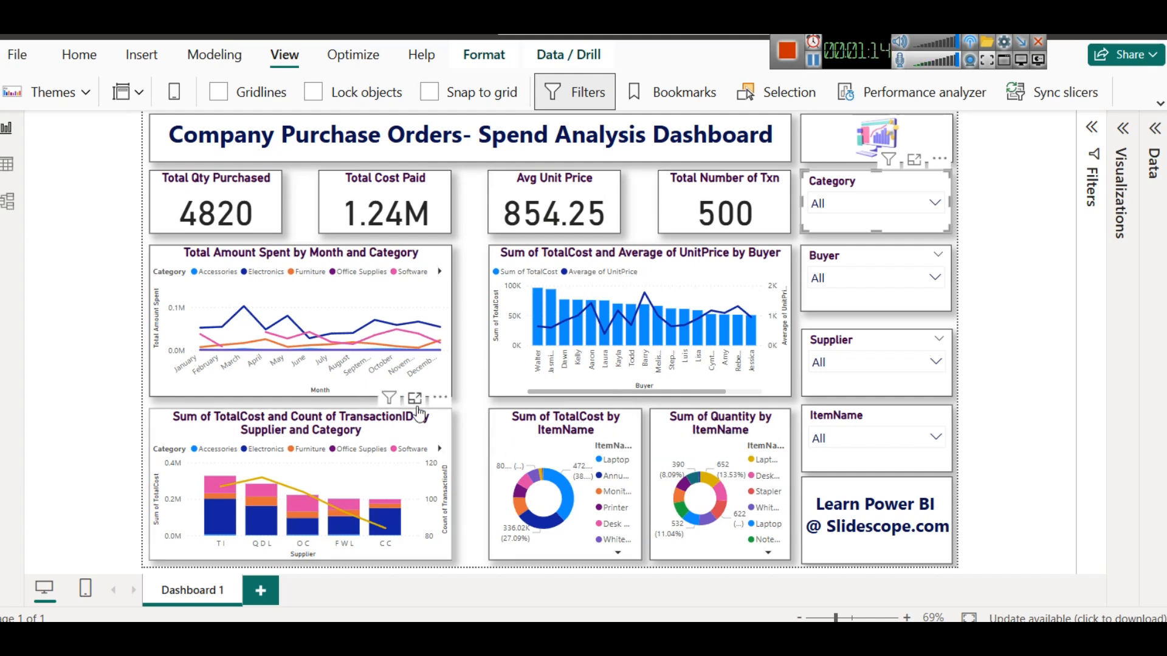
# - Open the TotalCost and TransactionID by Supplier and Category chart in focus mode to inspect it, then return to the report
pyautogui.click(418, 406)
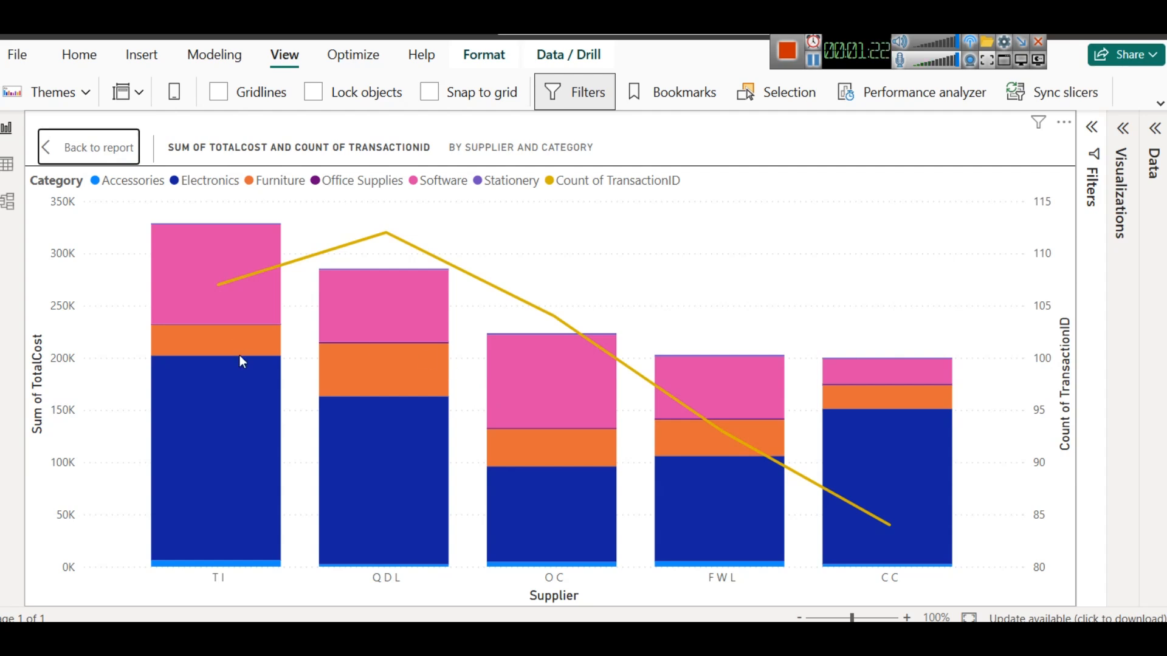
pyautogui.moveTo(218, 277)
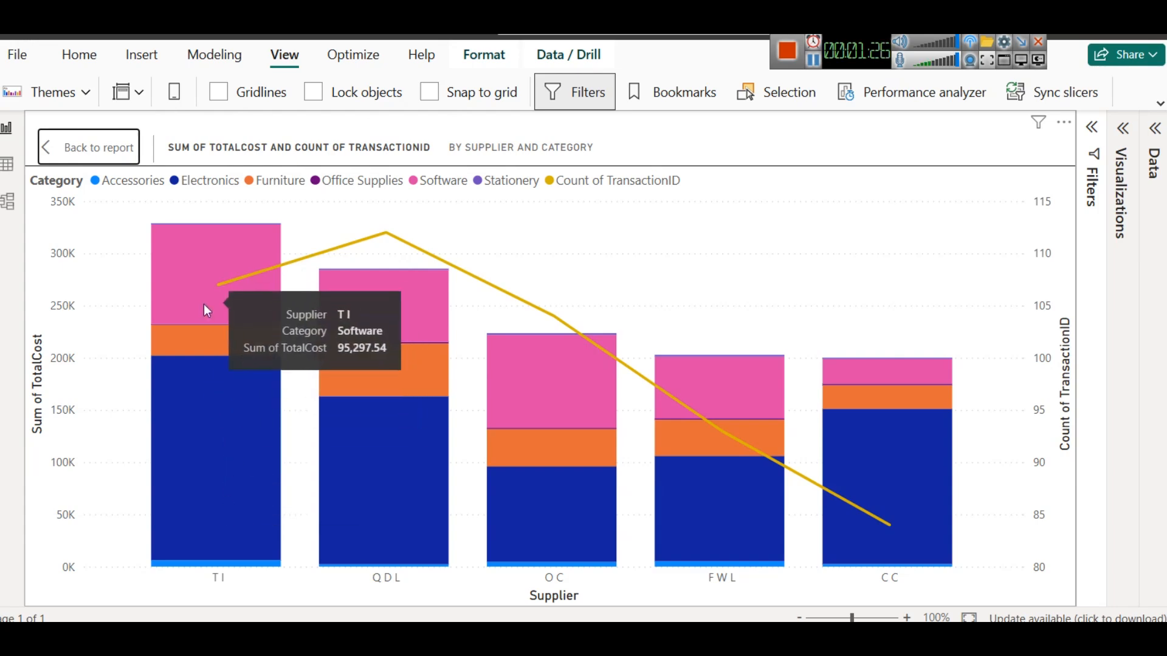
pyautogui.click(67, 148)
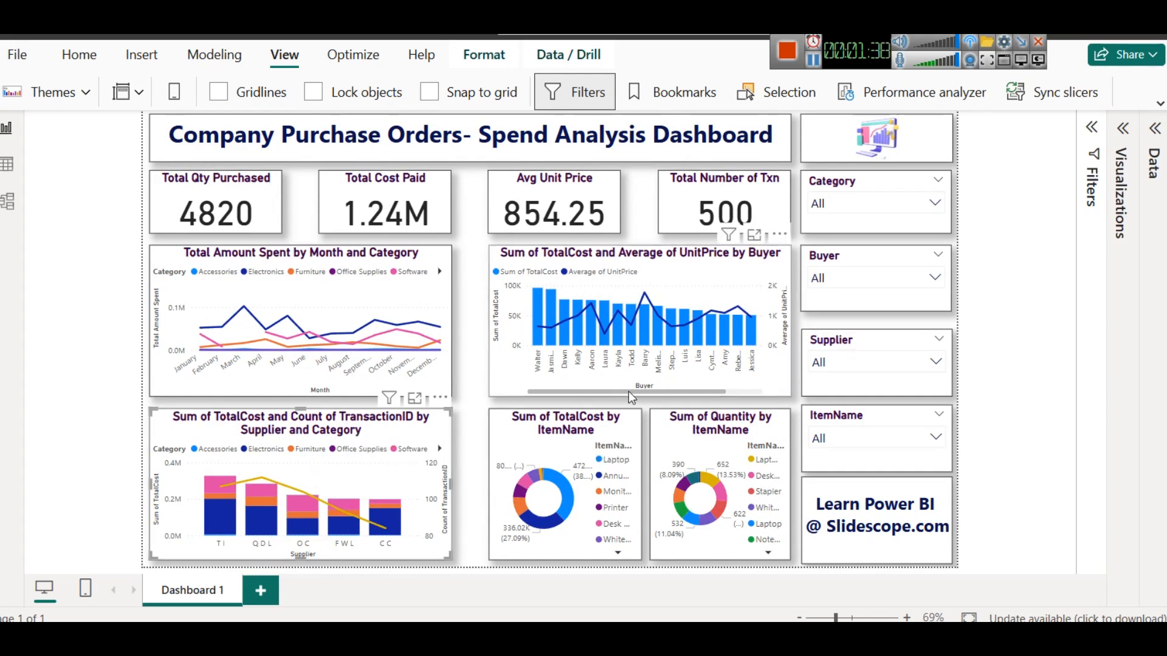
# - Switch to the browser to view the Company Purchasing Dataset page on Kaggle, then return to the spreadsheet
pyautogui.moveTo(418, 288)
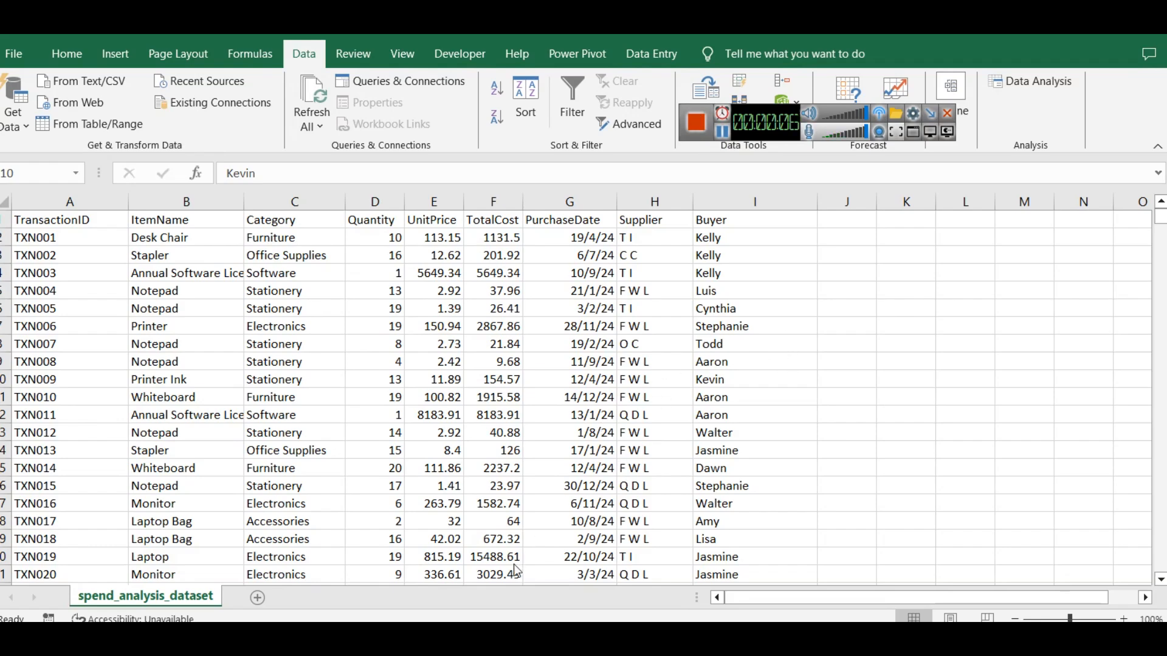
pyautogui.moveTo(462, 638)
pyautogui.click(425, 496)
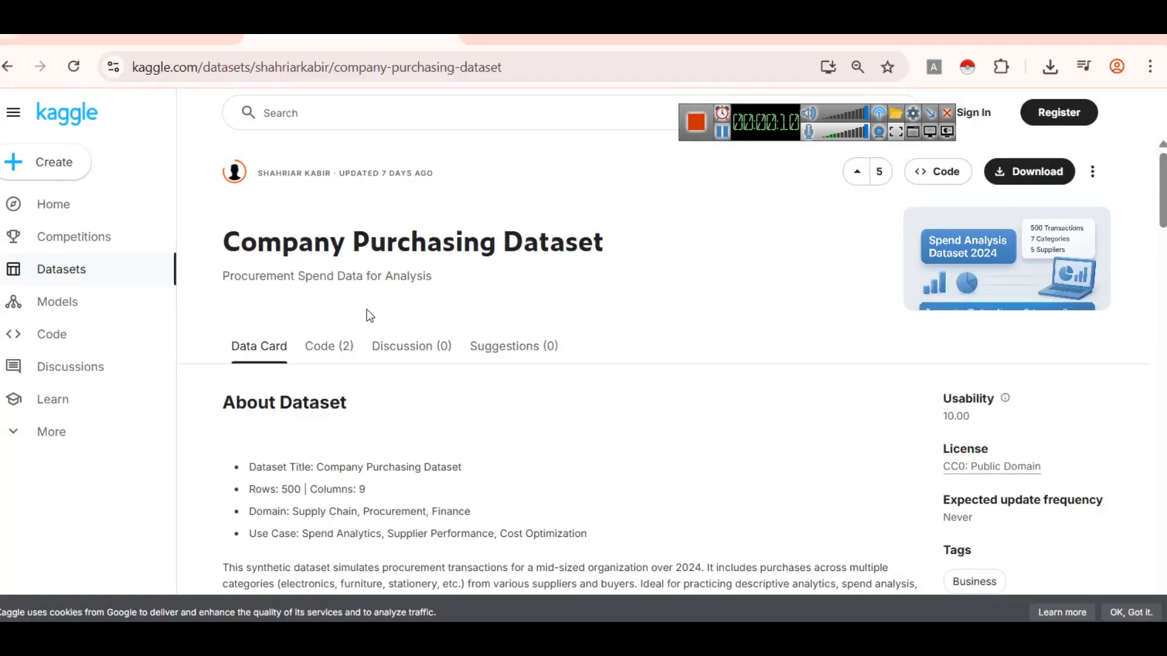
pyautogui.scroll(-1, 504, 362)
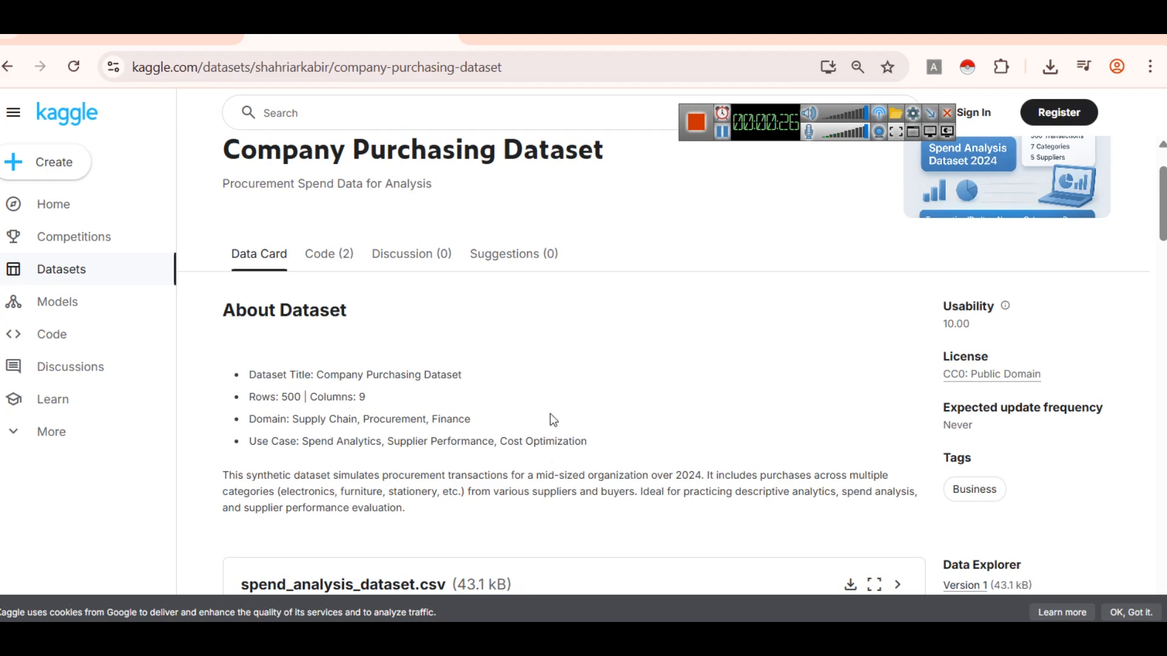
pyautogui.moveTo(510, 639)
pyautogui.click(509, 563)
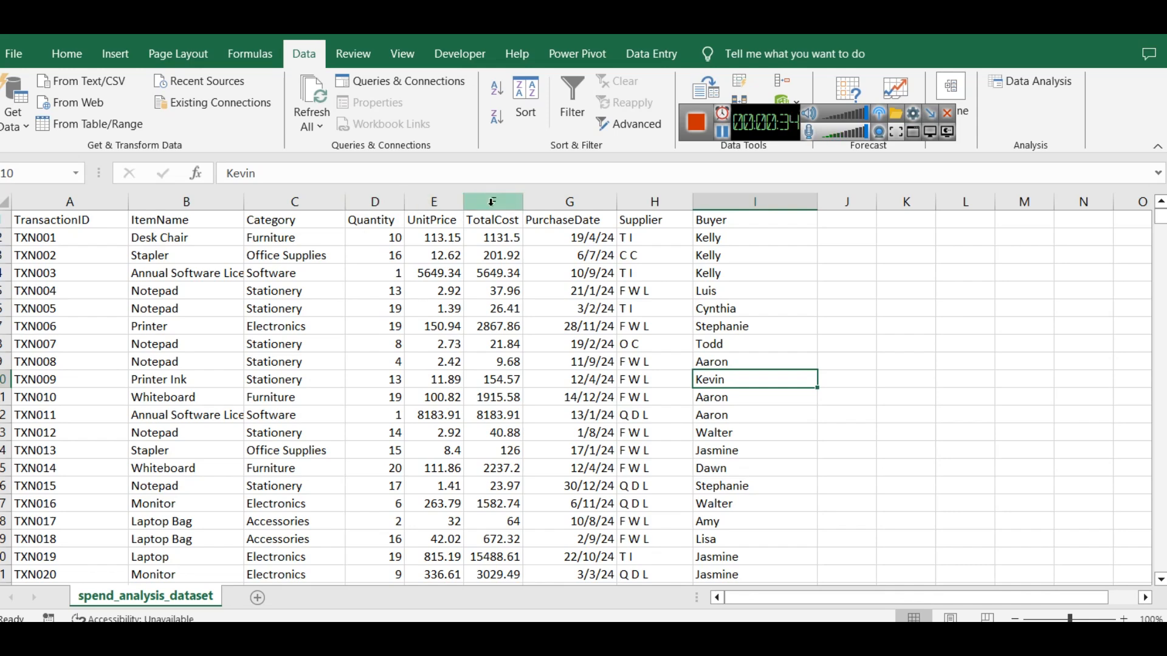
# - Select the spreadsheet's columns one by one to examine the dataset's fields
pyautogui.click(581, 200)
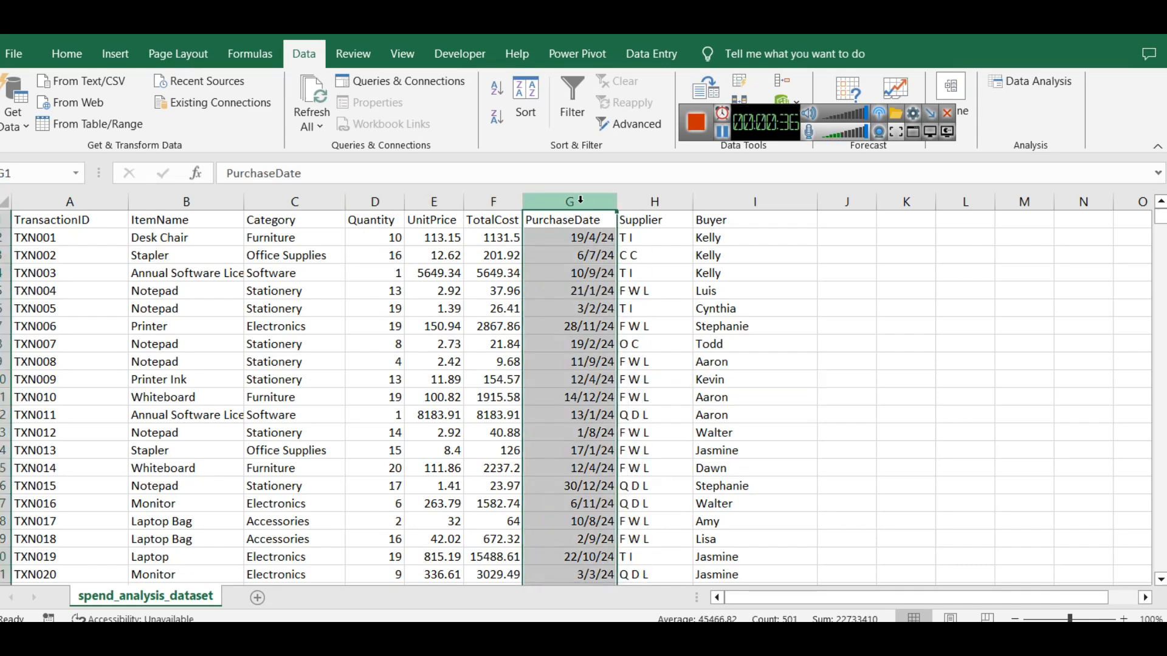
pyautogui.click(659, 201)
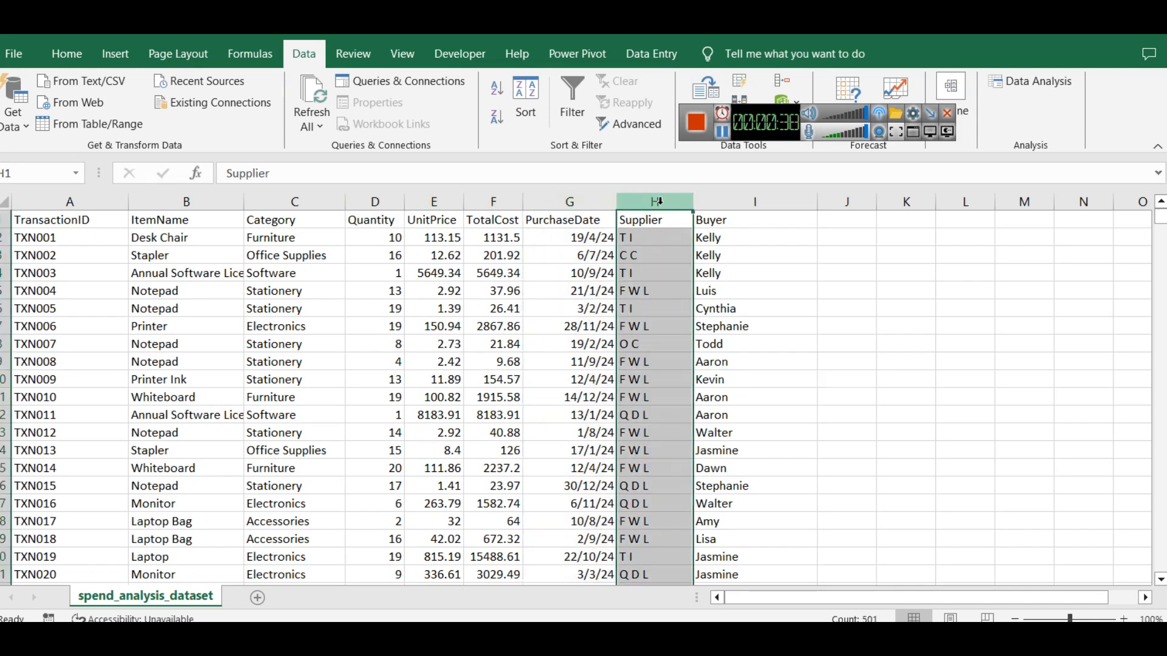
pyautogui.click(737, 195)
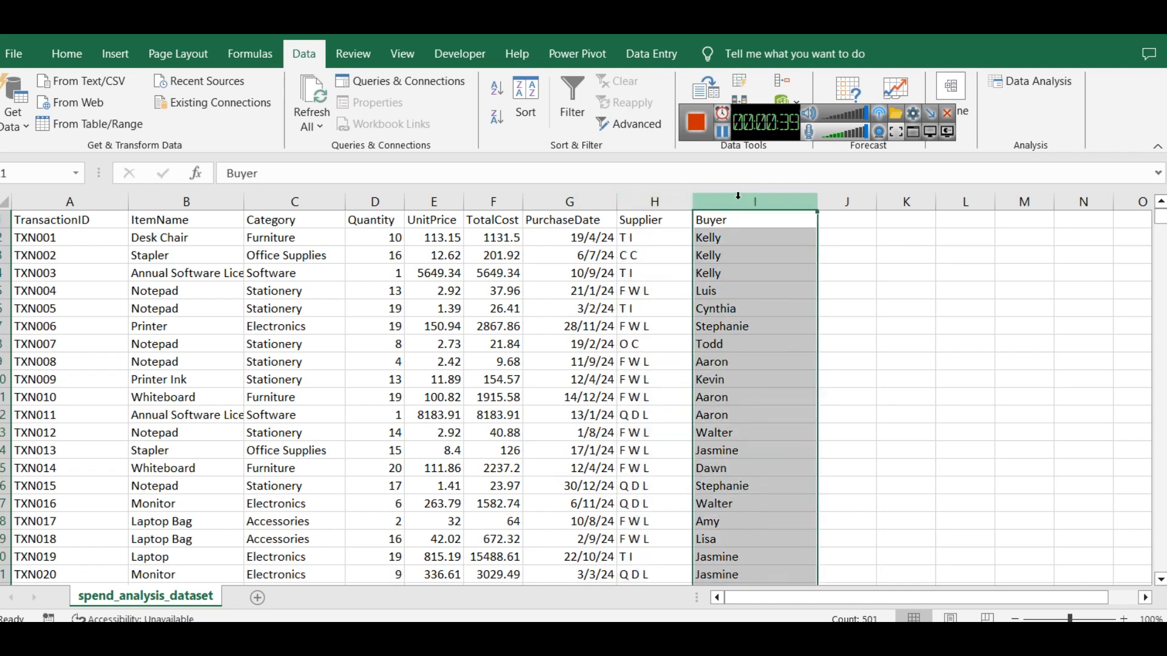
pyautogui.keyDown('ctrl'); pyautogui.click(672, 203); pyautogui.keyUp('ctrl')
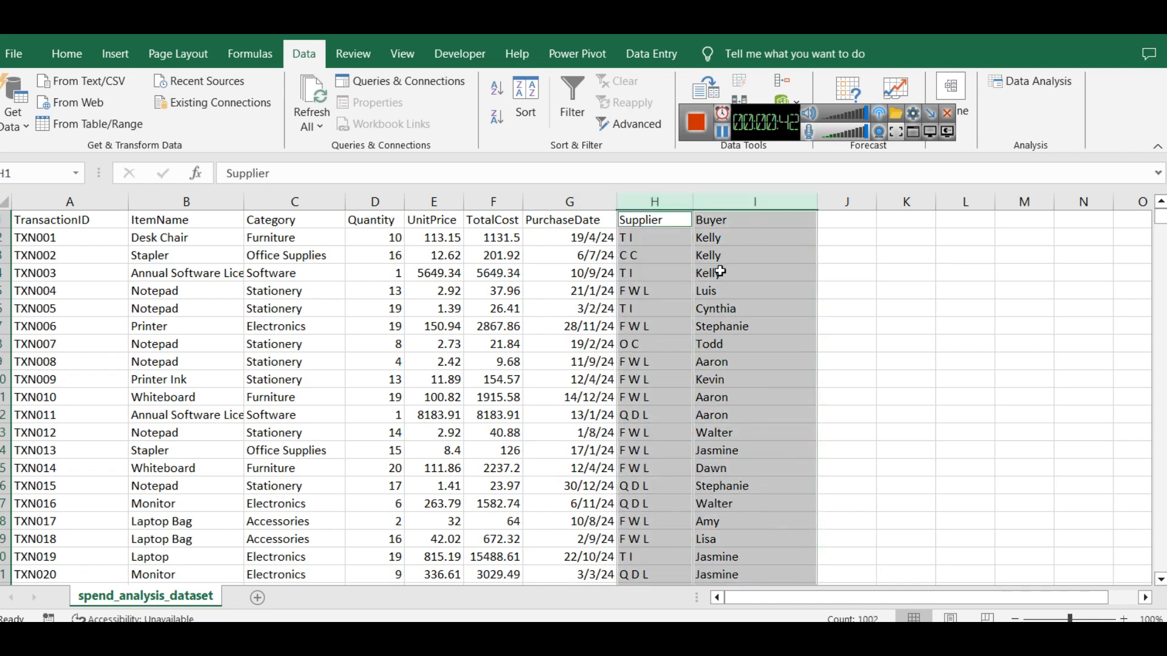
pyautogui.keyDown('ctrl'); pyautogui.click(177, 206); pyautogui.keyUp('ctrl')
pyautogui.keyDown('ctrl'); pyautogui.click(279, 204); pyautogui.keyUp('ctrl')
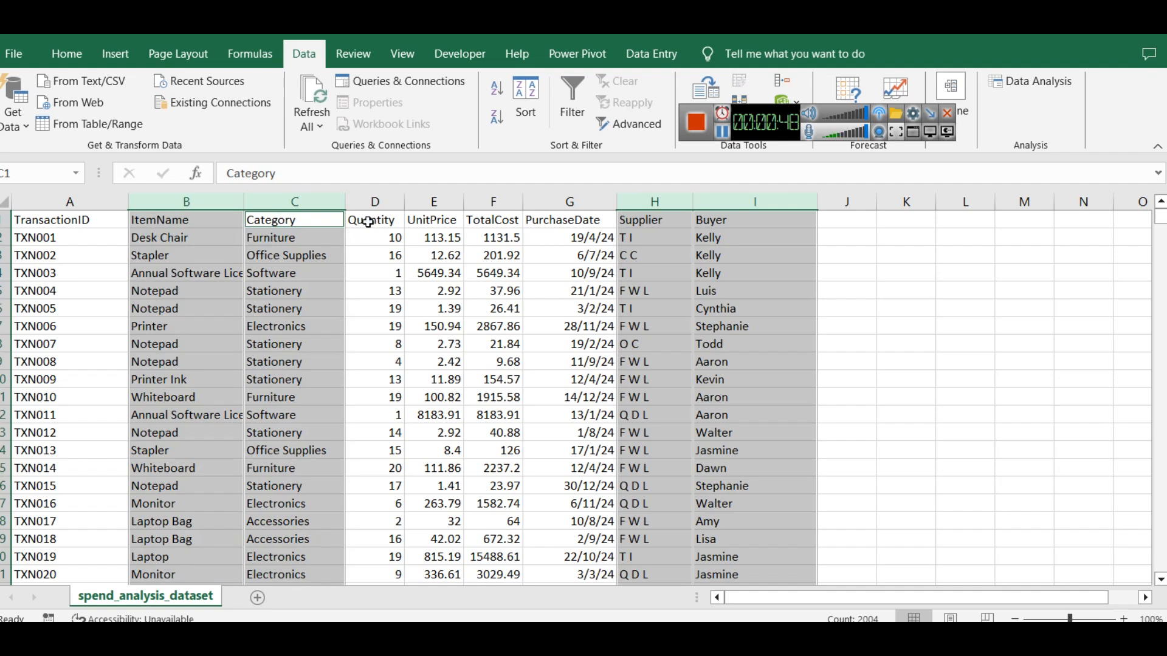
pyautogui.click(392, 204)
pyautogui.keyDown('ctrl'); pyautogui.click(438, 202); pyautogui.keyUp('ctrl')
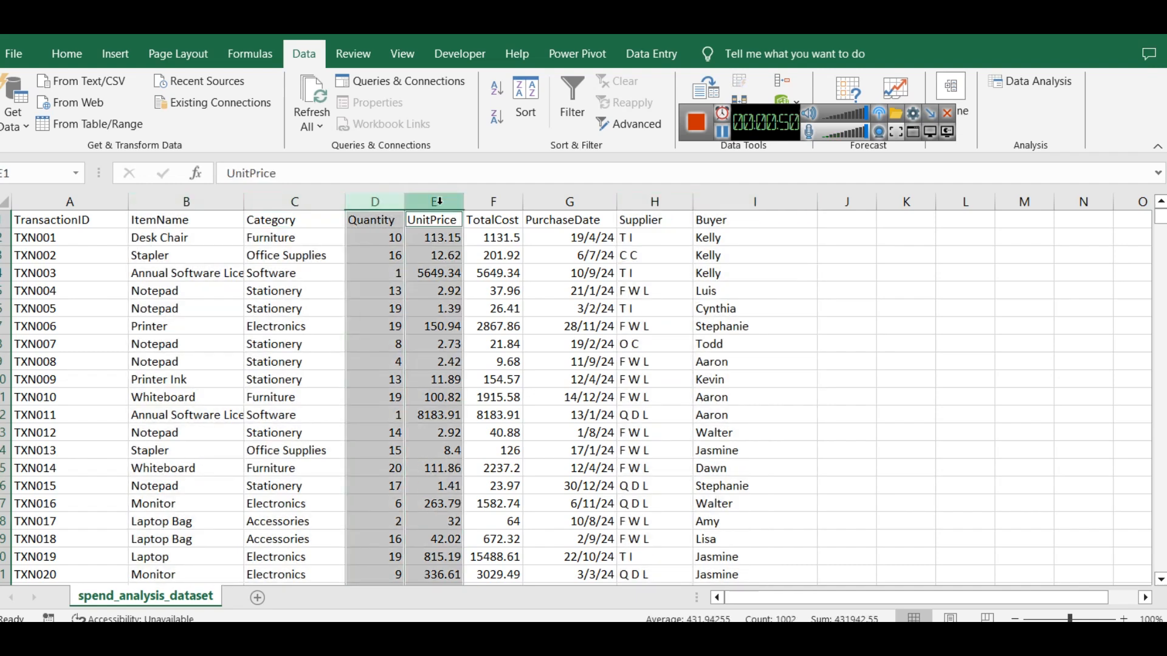
pyautogui.keyDown('ctrl'); pyautogui.click(491, 201); pyautogui.keyUp('ctrl')
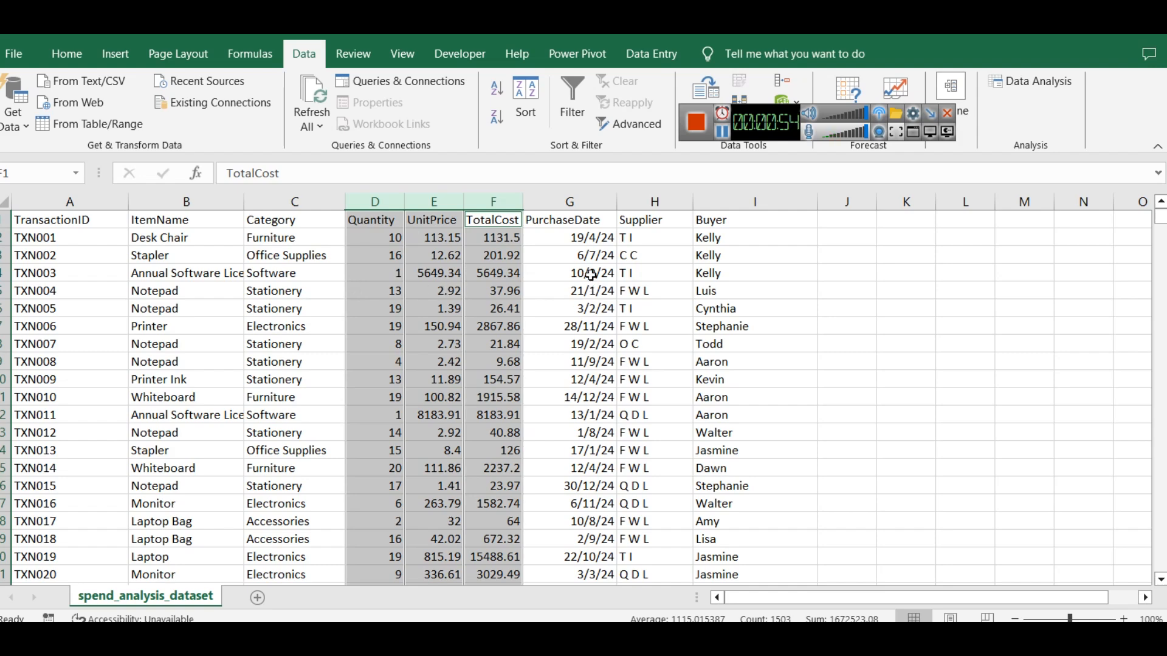
pyautogui.click(575, 203)
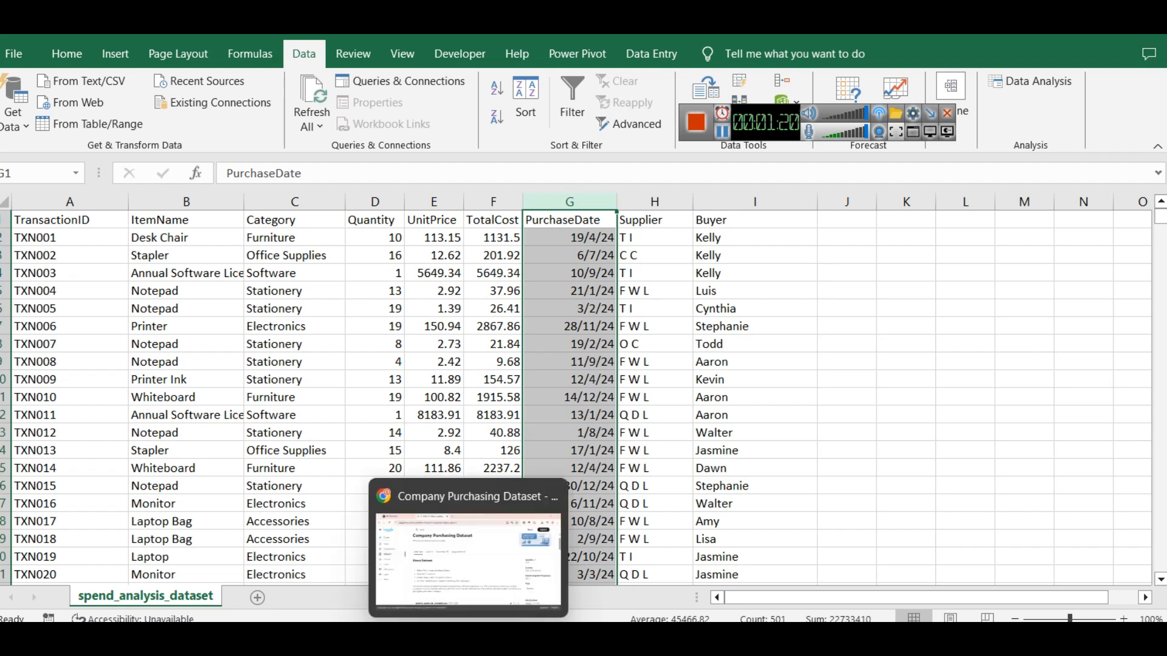
# - Switch to Power BI and import spend_analysis_dataset.csv as a Text/CSV data source
pyautogui.click(516, 615)
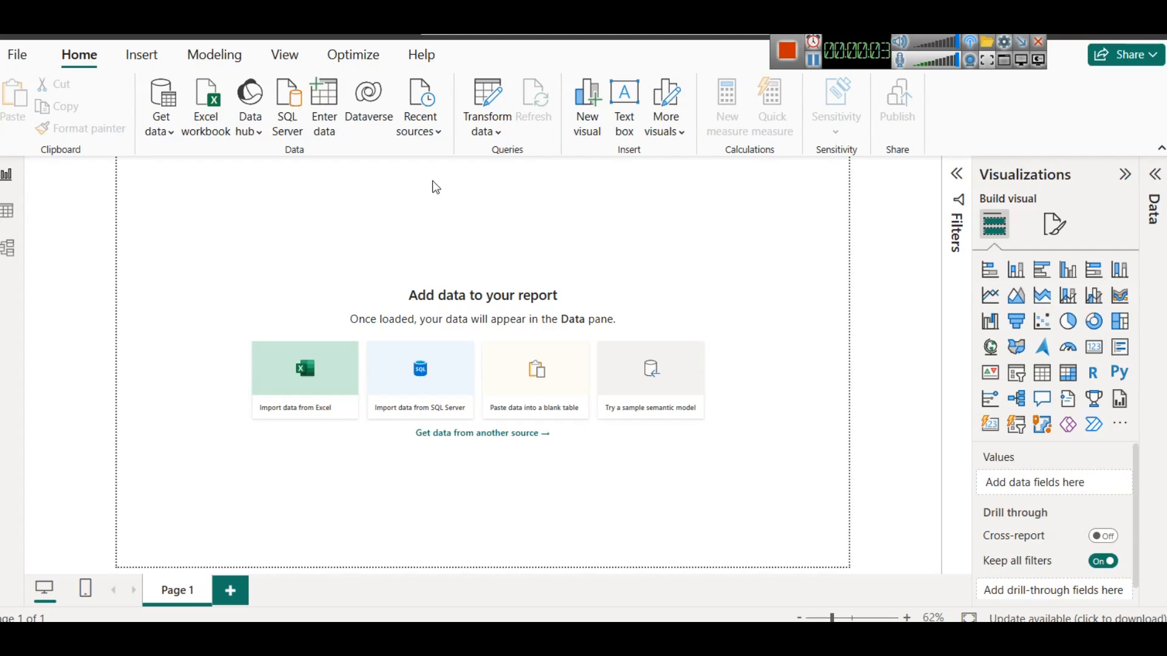
pyautogui.click(166, 133)
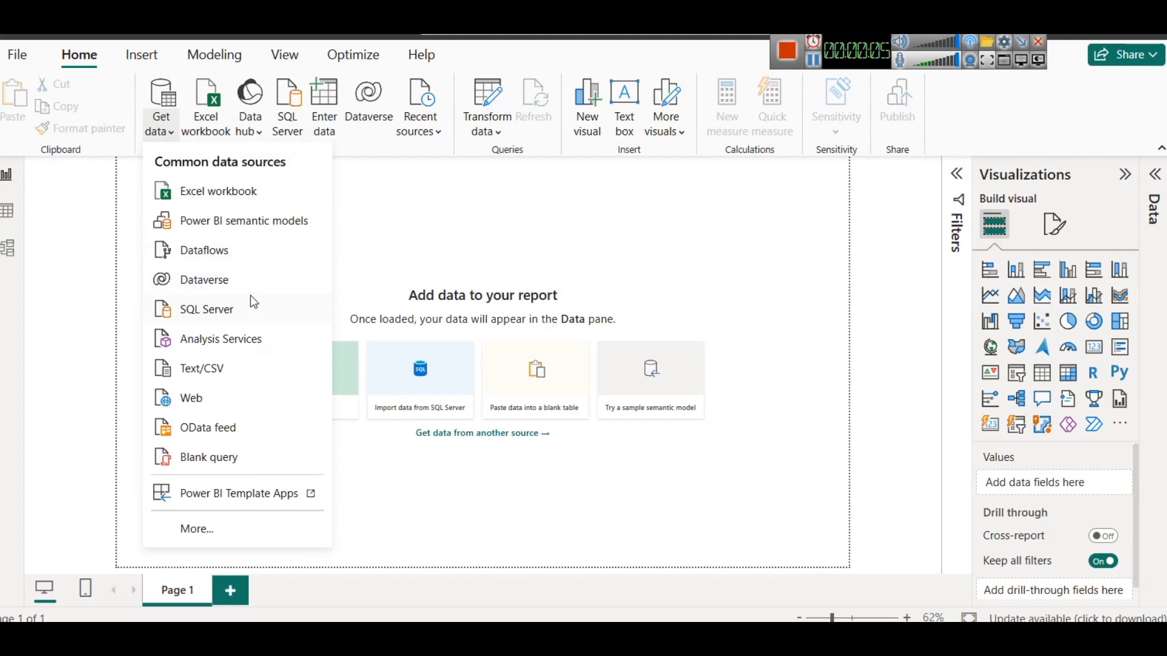
pyautogui.click(220, 373)
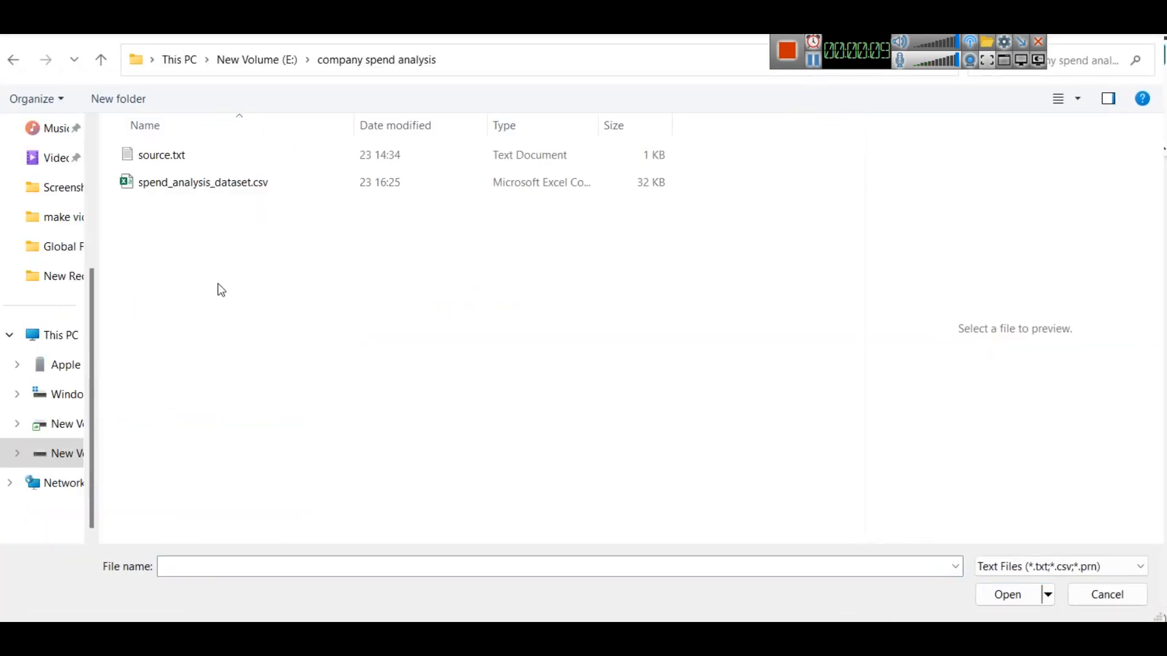
pyautogui.click(203, 184)
pyautogui.click(203, 189)
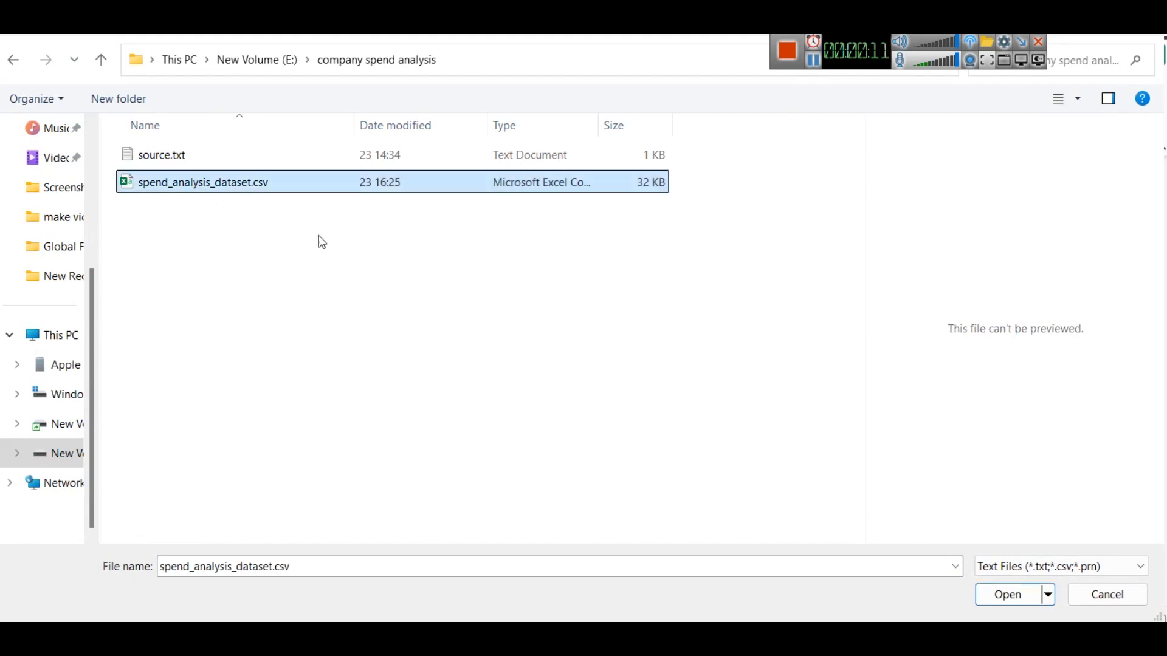
pyautogui.click(996, 594)
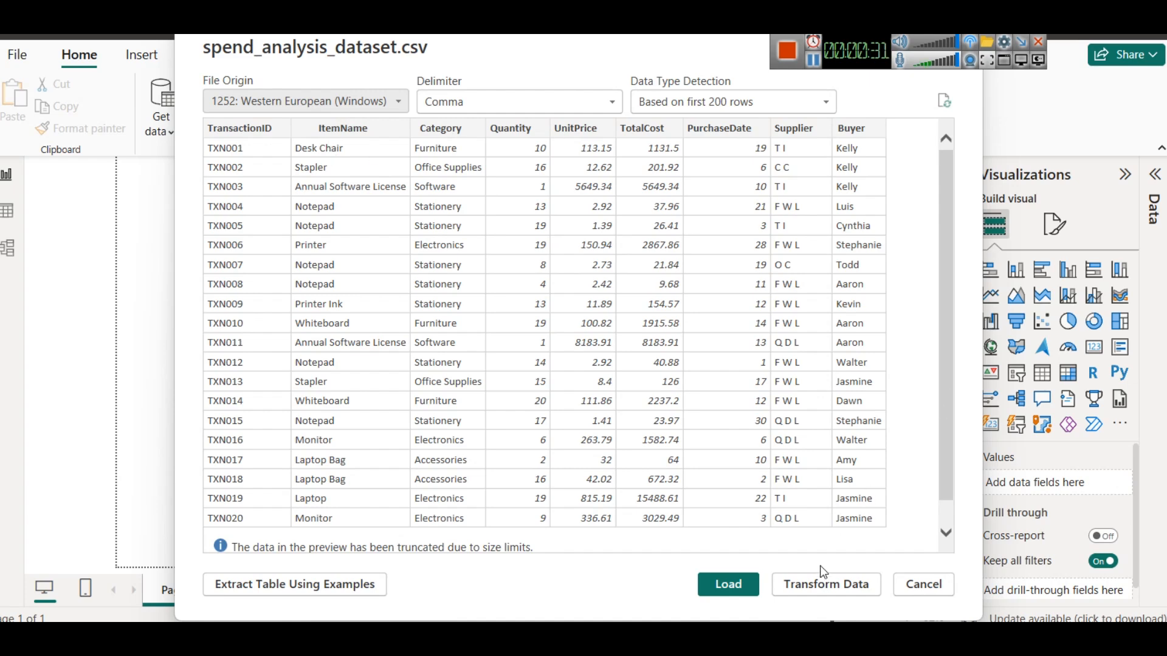
# - Open the dataset in Power Query Editor with Transform Data and scroll across its columns
pyautogui.click(822, 583)
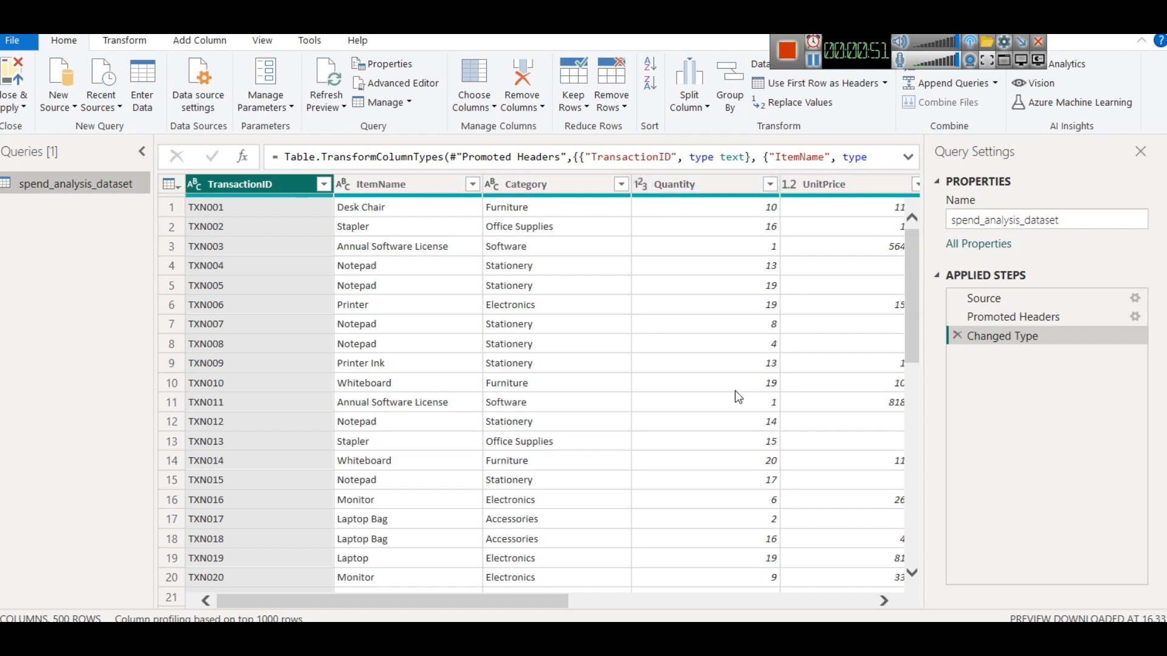
pyautogui.moveTo(519, 602); pyautogui.dragTo(643, 600)
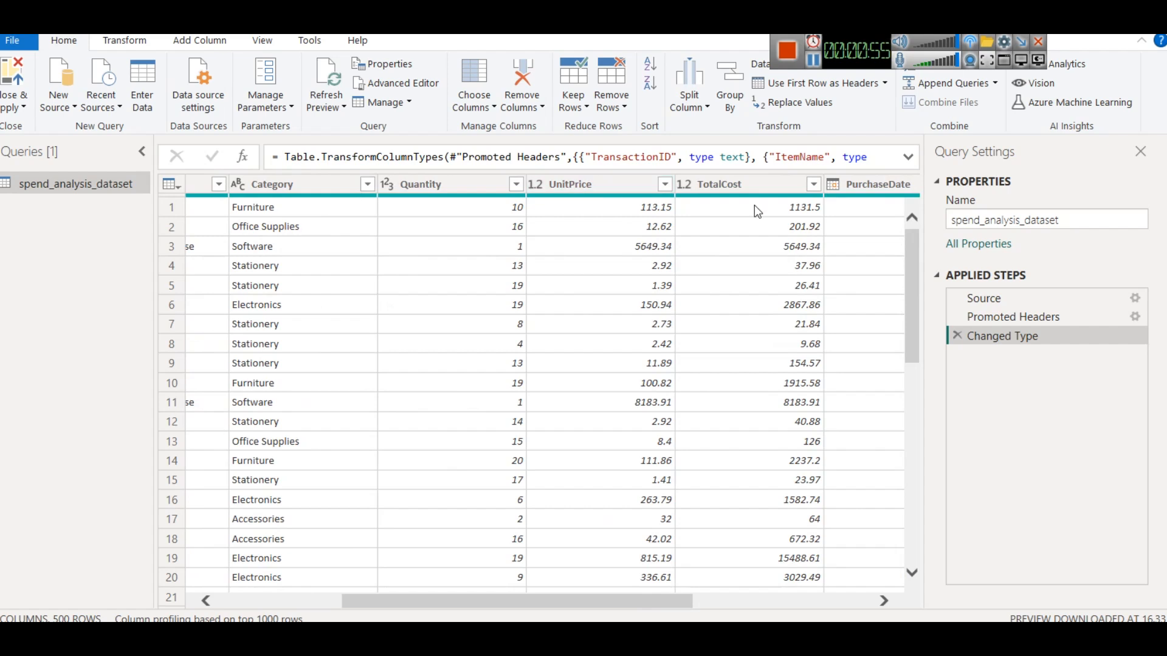
# - Close Power Query Editor, applying the changes to load the dataset, and expand its field list in the report
pyautogui.moveTo(657, 608); pyautogui.dragTo(779, 597)
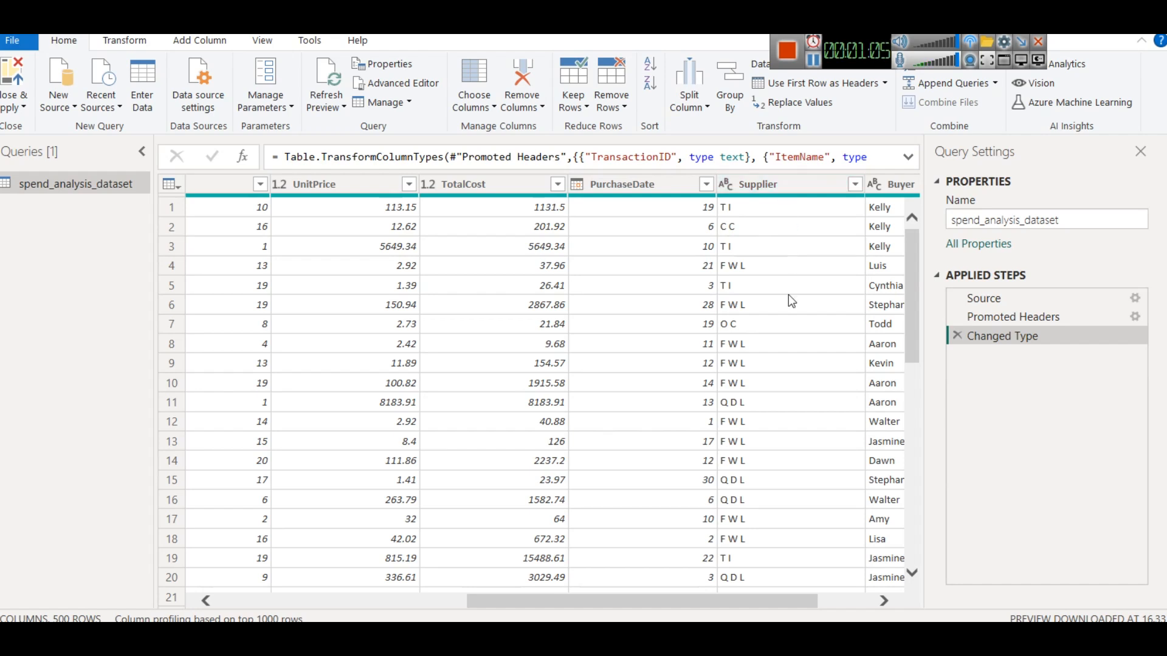
pyautogui.moveTo(736, 606); pyautogui.dragTo(791, 605)
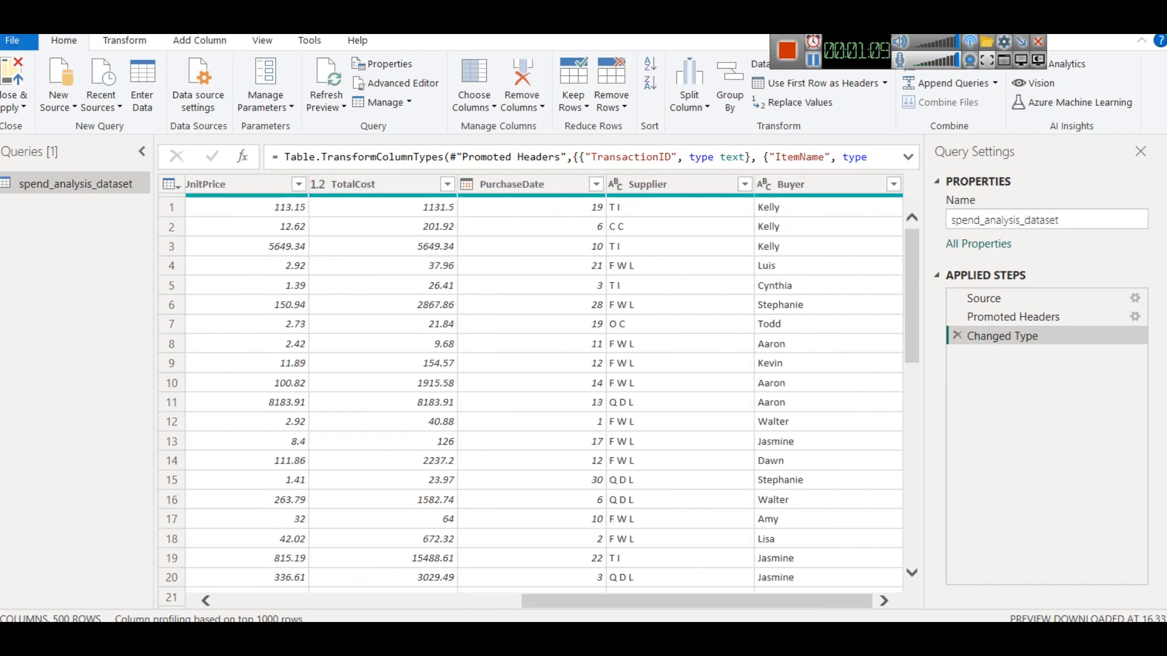
pyautogui.click(14, 107)
pyautogui.click(19, 162)
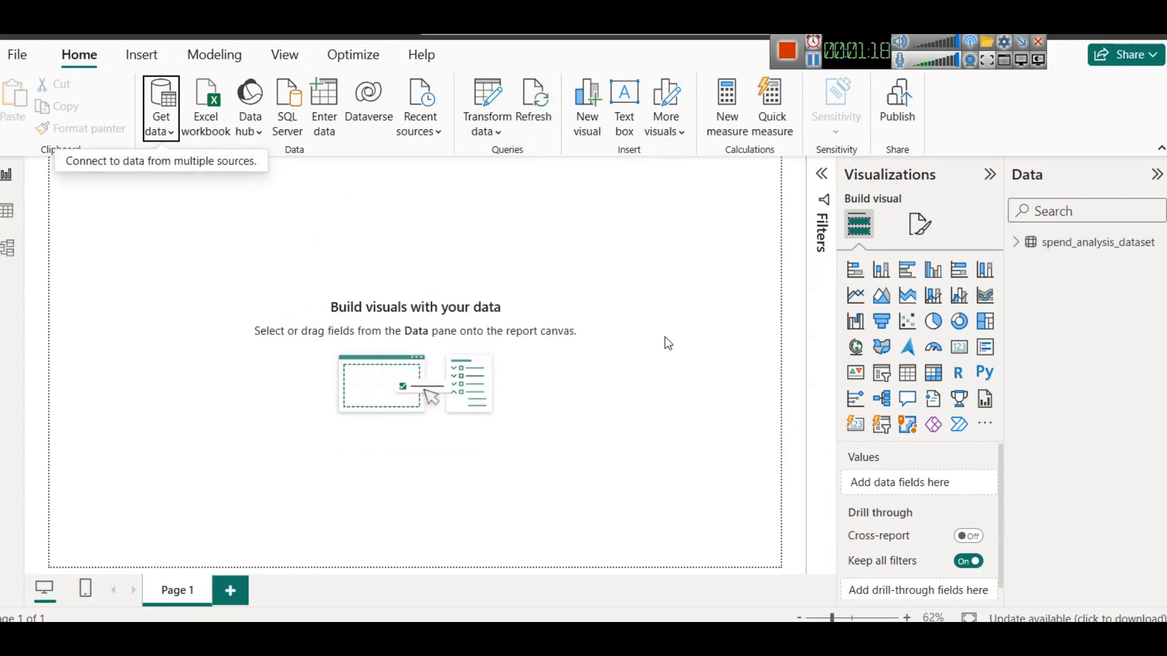
pyautogui.click(1021, 246)
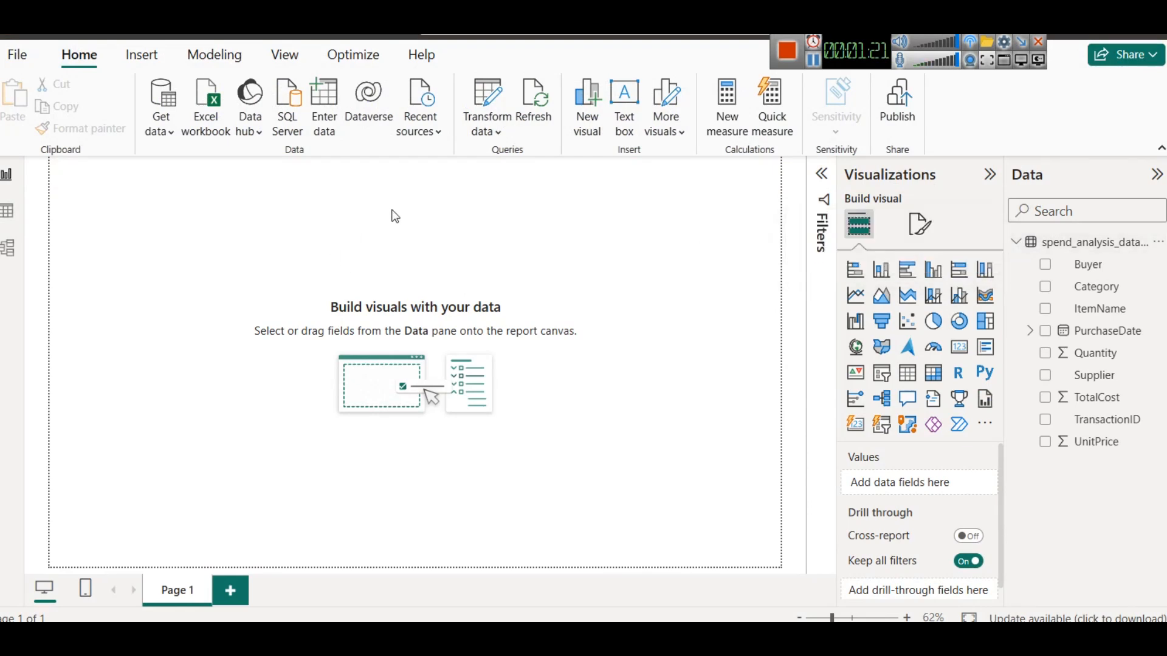
# - Insert a text box at the top of the report page and stretch it wider across the canvas
pyautogui.click(632, 131)
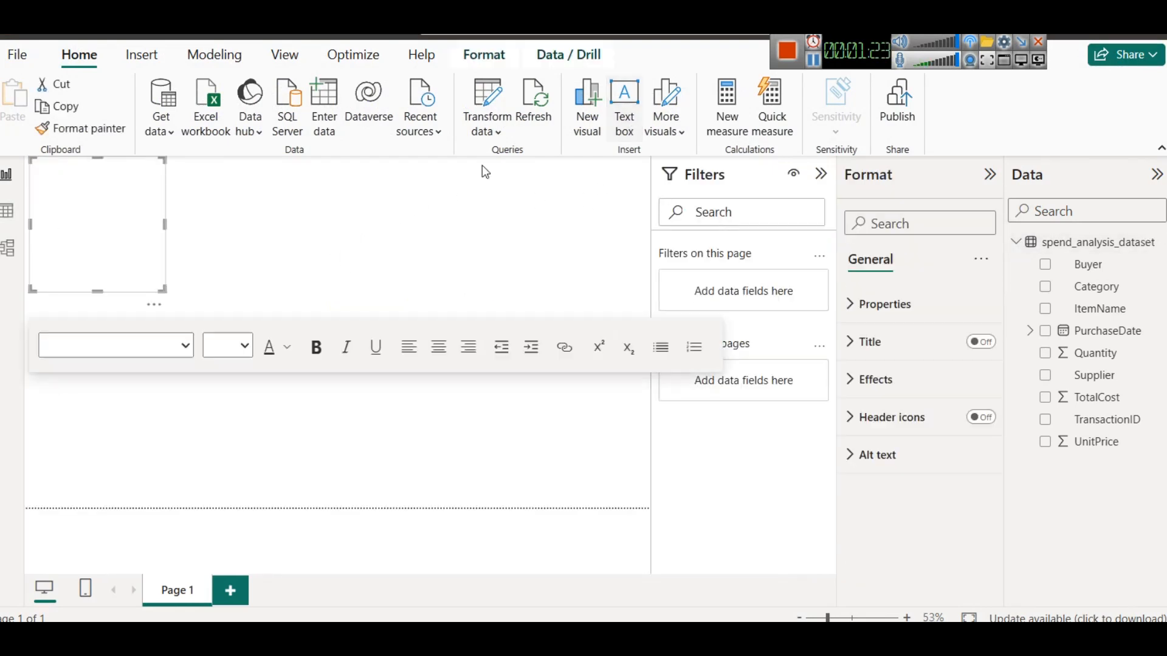
pyautogui.moveTo(97, 277); pyautogui.dragTo(82, 203)
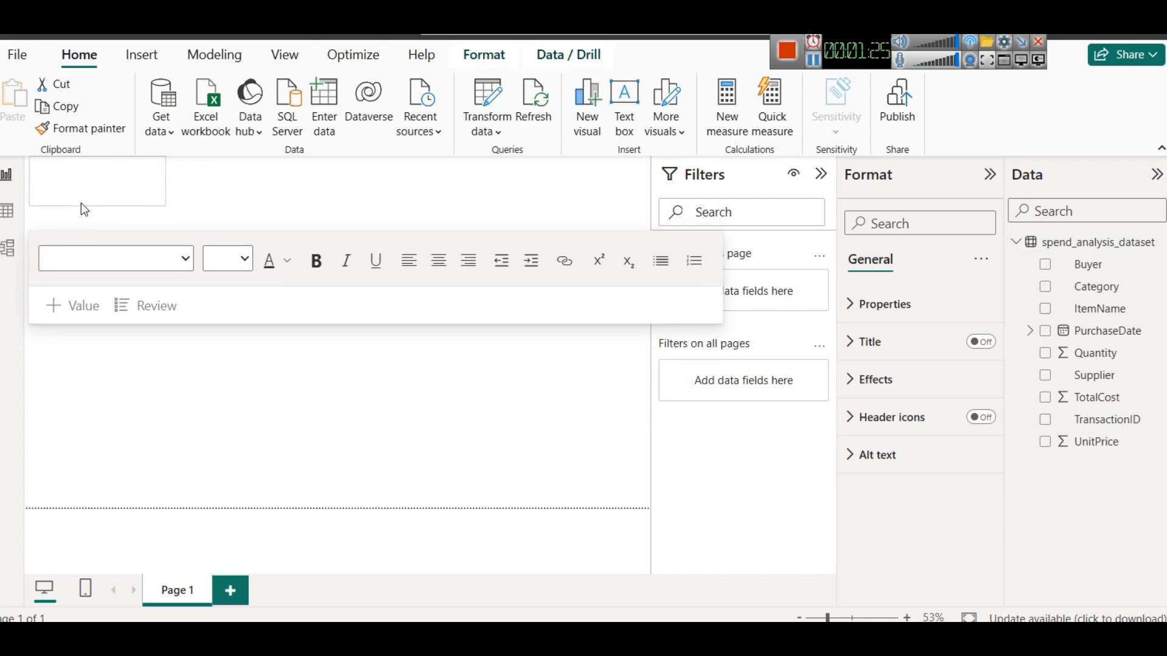
pyautogui.moveTo(164, 177); pyautogui.dragTo(494, 180)
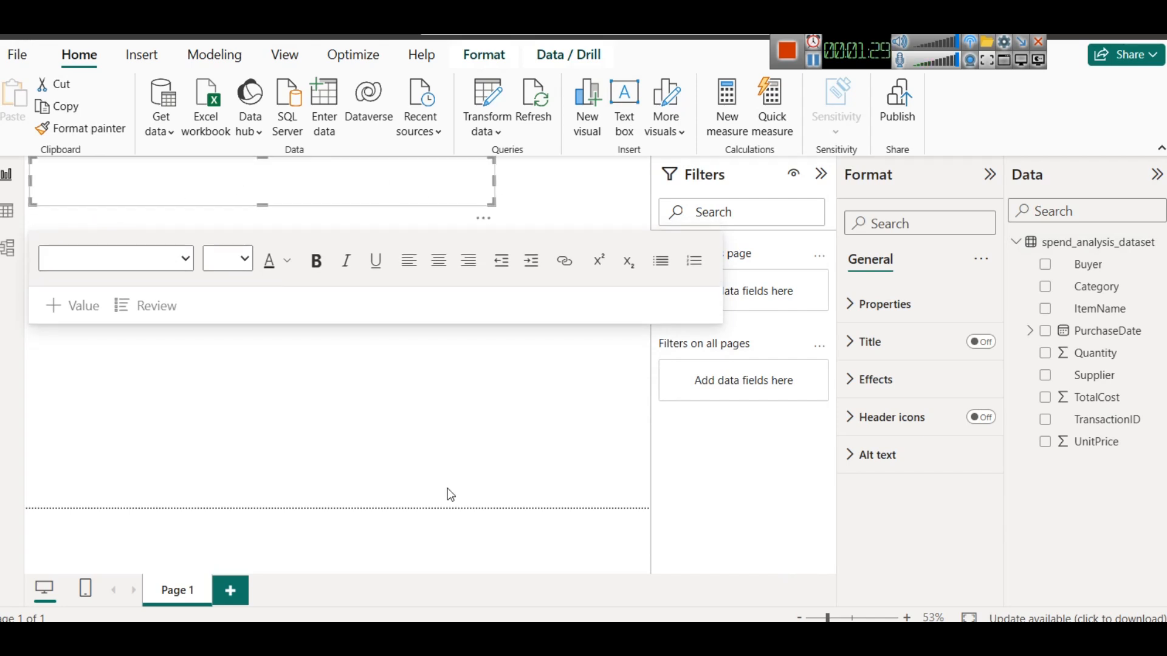
# - Copy the title 'Company Purchasing Dataset' from the Kaggle page and paste it into the text box
pyautogui.hotkey('alt', 'Tab')
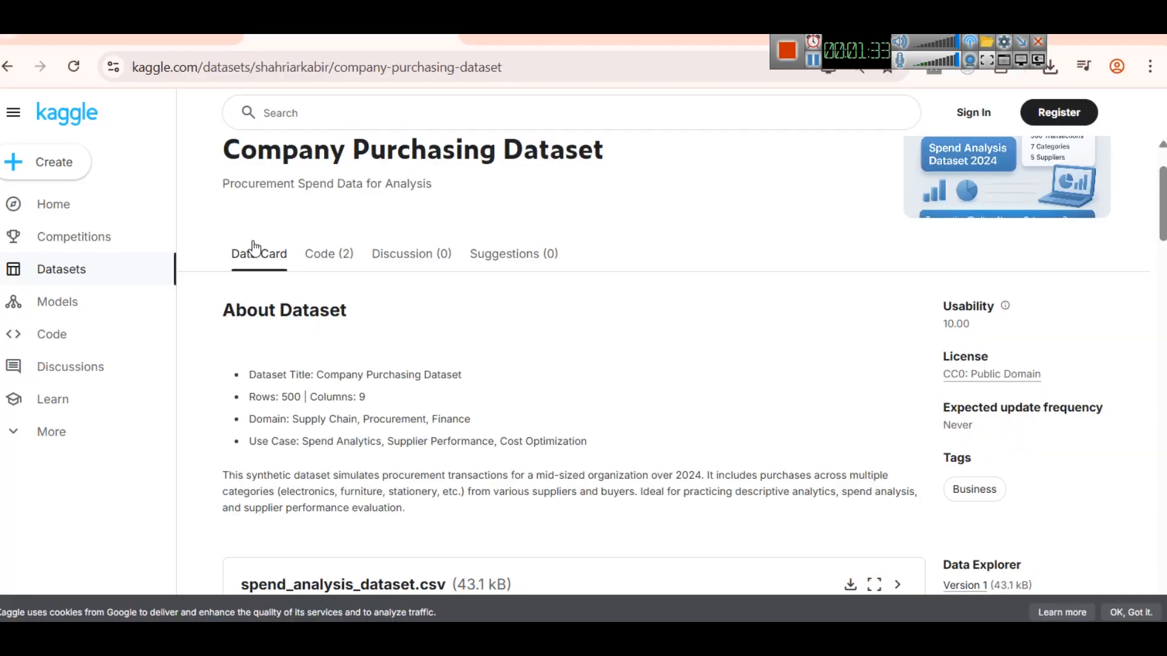
pyautogui.moveTo(214, 151); pyautogui.dragTo(652, 172)
pyautogui.hotkey('ctrl', 'c')
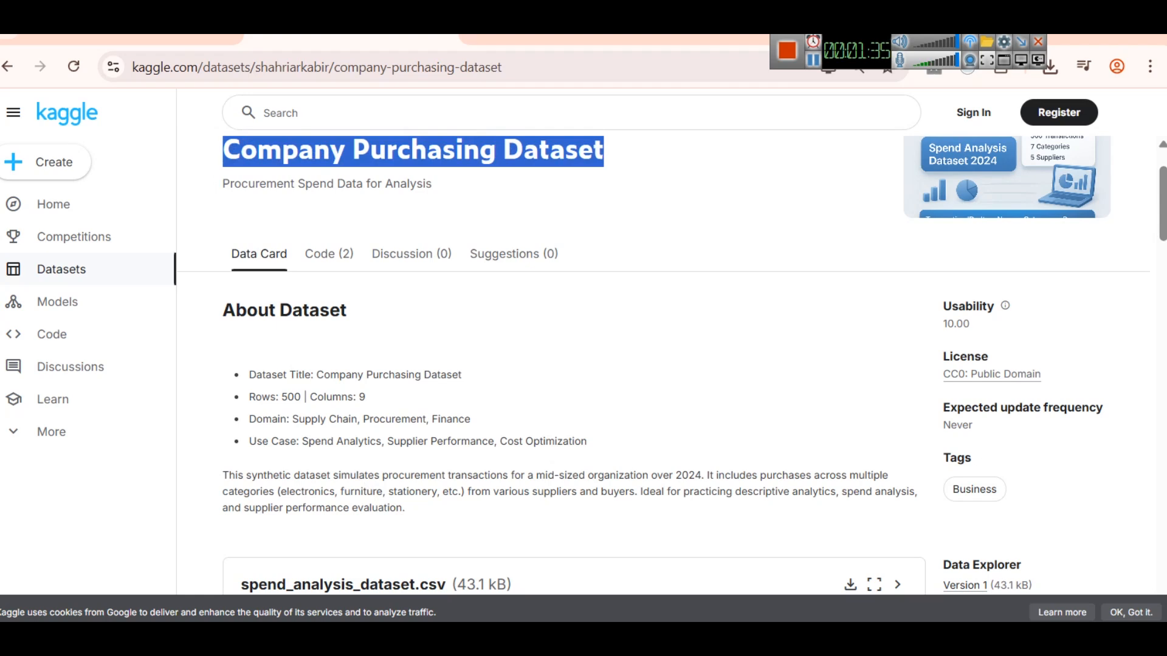
pyautogui.hotkey('alt', 'Tab')
pyautogui.click(186, 197)
pyautogui.hotkey('ctrl', 'v')
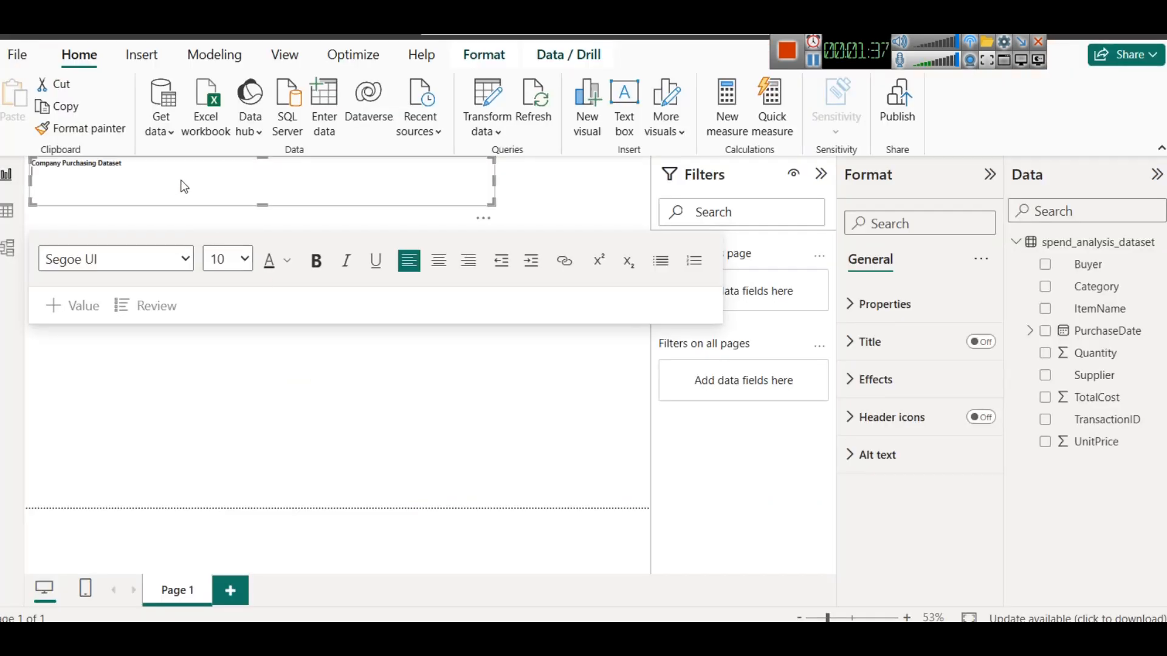
# - Turn on bold and extend the title with '- Spend Analysis Dashboard'
pyautogui.hotkey('ctrl', 'b')
pyautogui.write('- Spend')
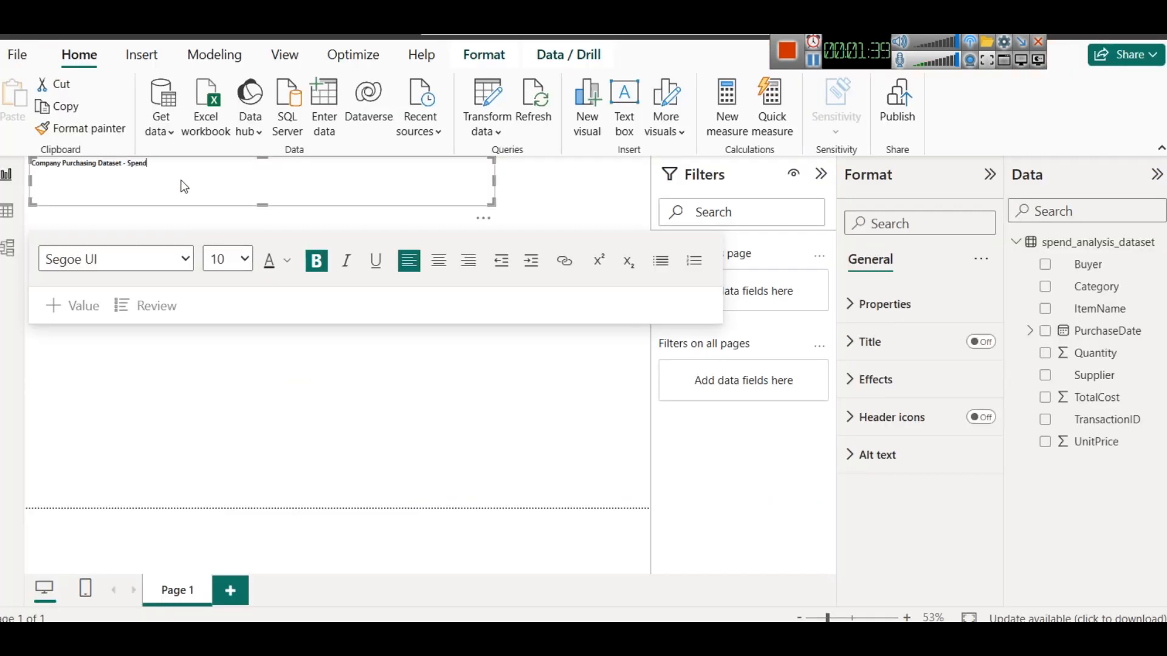
pyautogui.write(' Analysis Dashboard')
# - Replace 'Purchasing Dataset' in the title with 'Purchasse Orders'
pyautogui.doubleClick(113, 163)
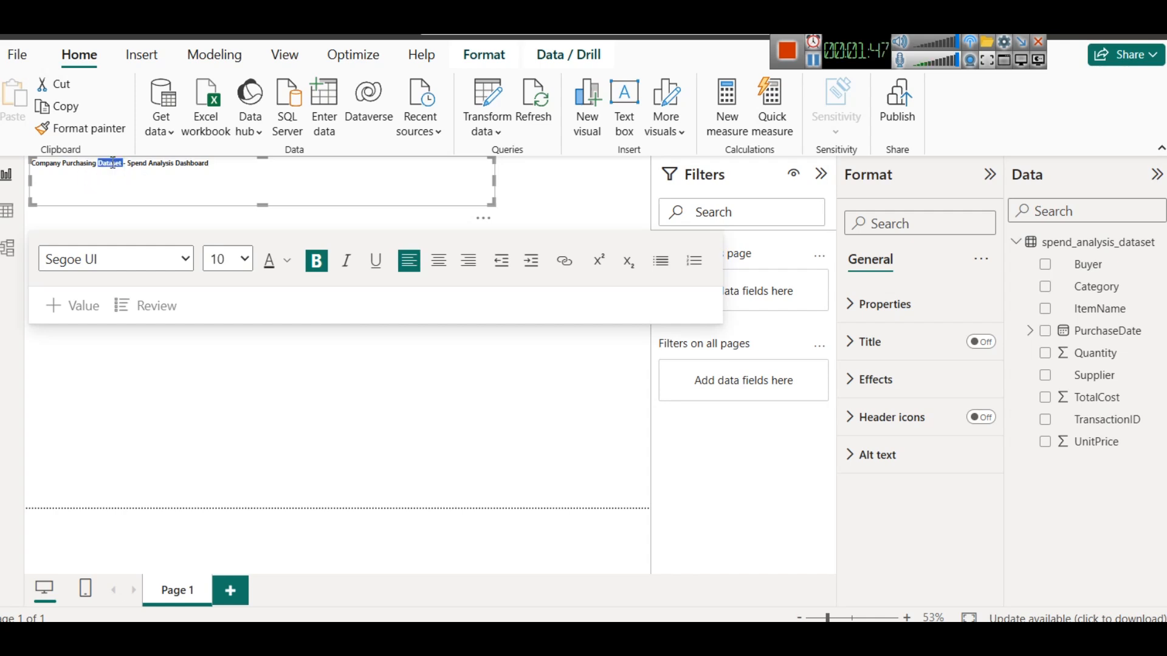
pyautogui.press('BackSpace')
pyautogui.press('BackSpace')
pyautogui.press('BackSpace')
pyautogui.press('BackSpace')
pyautogui.write('se P')
pyautogui.press('BackSpace')
pyautogui.write('Orders')
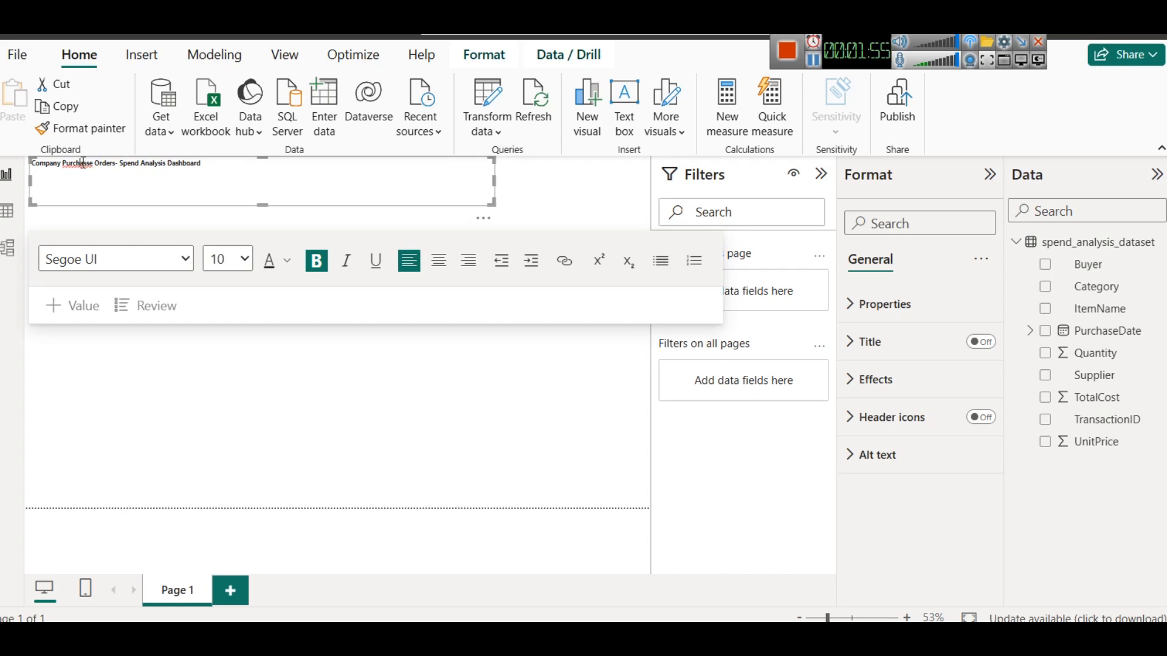
# - Center the whole title at font size 28 and widen its text box so it fits one line
pyautogui.hotkey('ctrl', 'a')
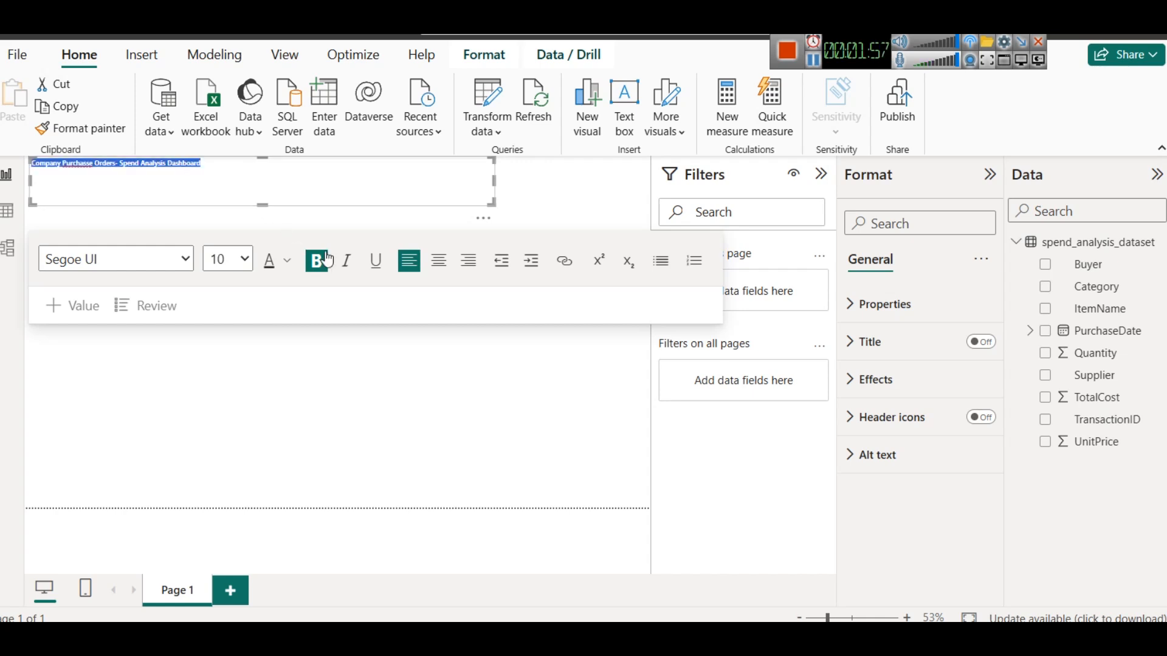
pyautogui.click(440, 262)
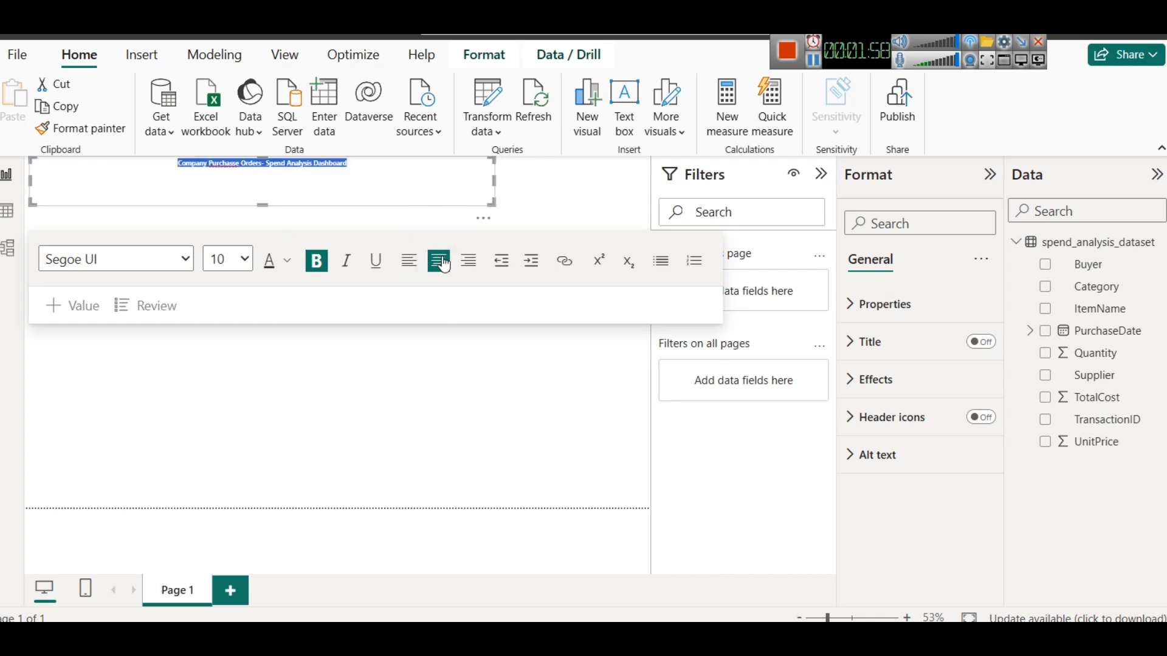
pyautogui.click(243, 260)
pyautogui.click(225, 564)
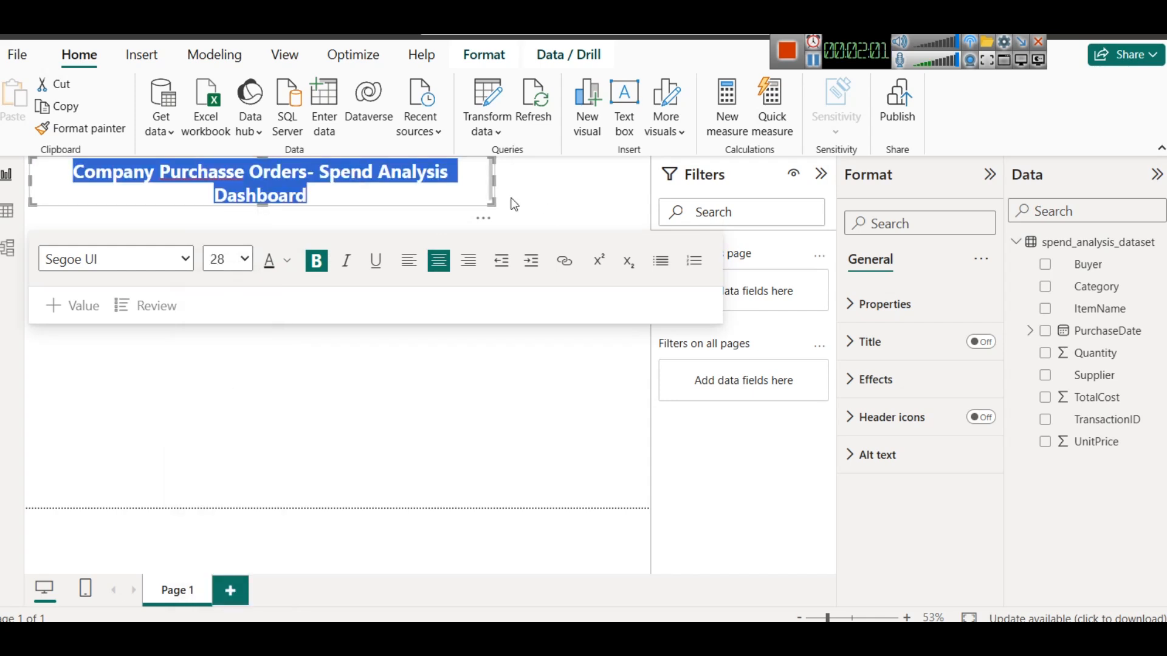
pyautogui.moveTo(502, 183); pyautogui.dragTo(523, 184)
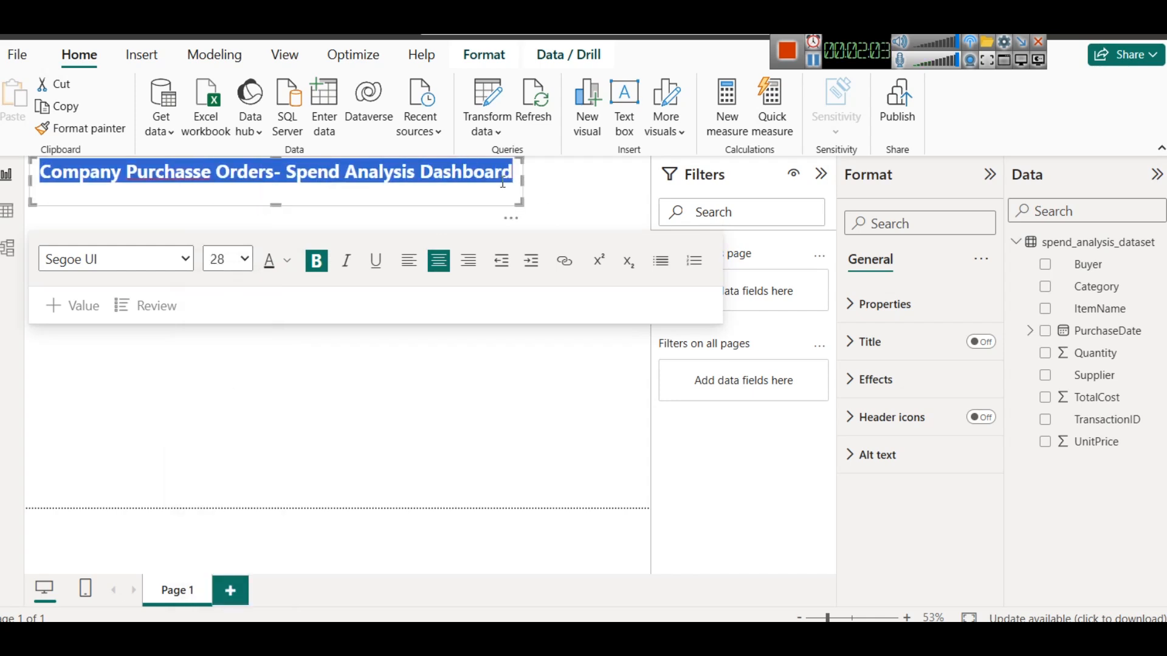
# - Correct the typo 'Purchasse' to 'Purchase' in the title
pyautogui.click(296, 173)
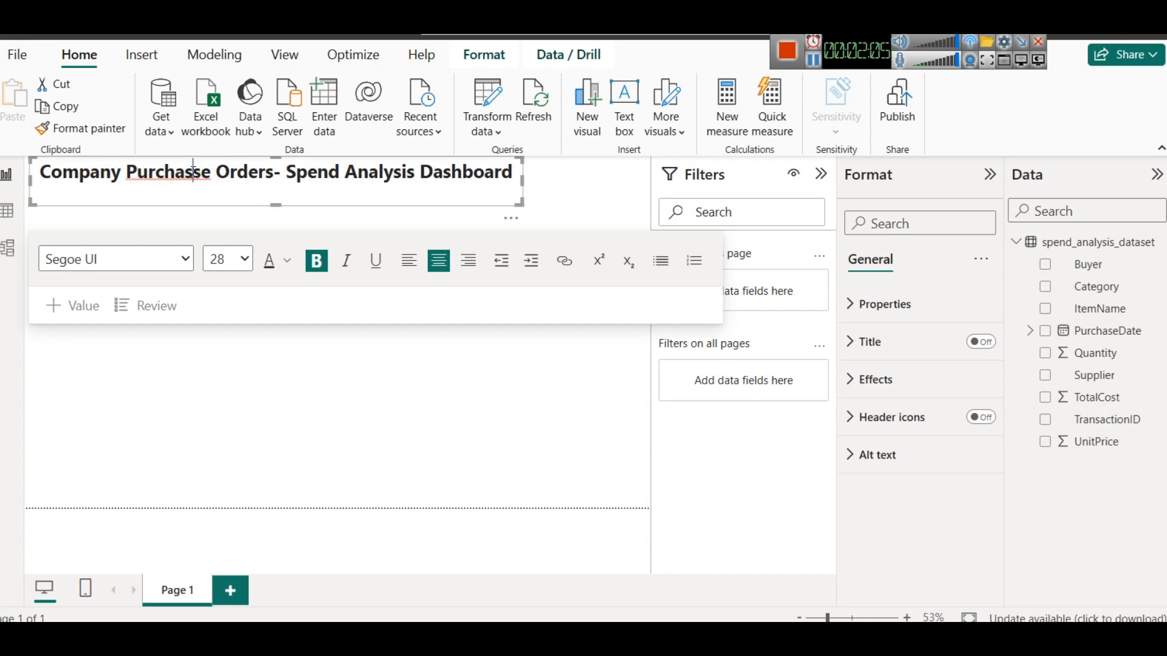
pyautogui.click(195, 172)
pyautogui.press('BackSpace')
# - Set the title's font colour to dark navy blue
pyautogui.hotkey('ctrl', 'a')
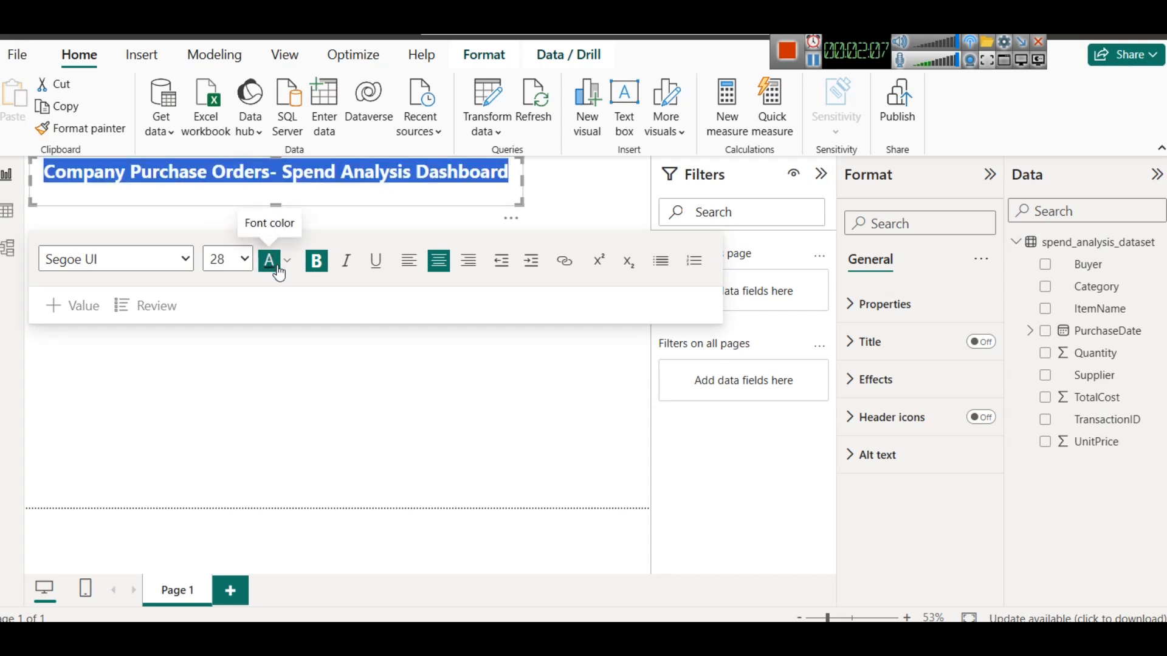
pyautogui.click(289, 265)
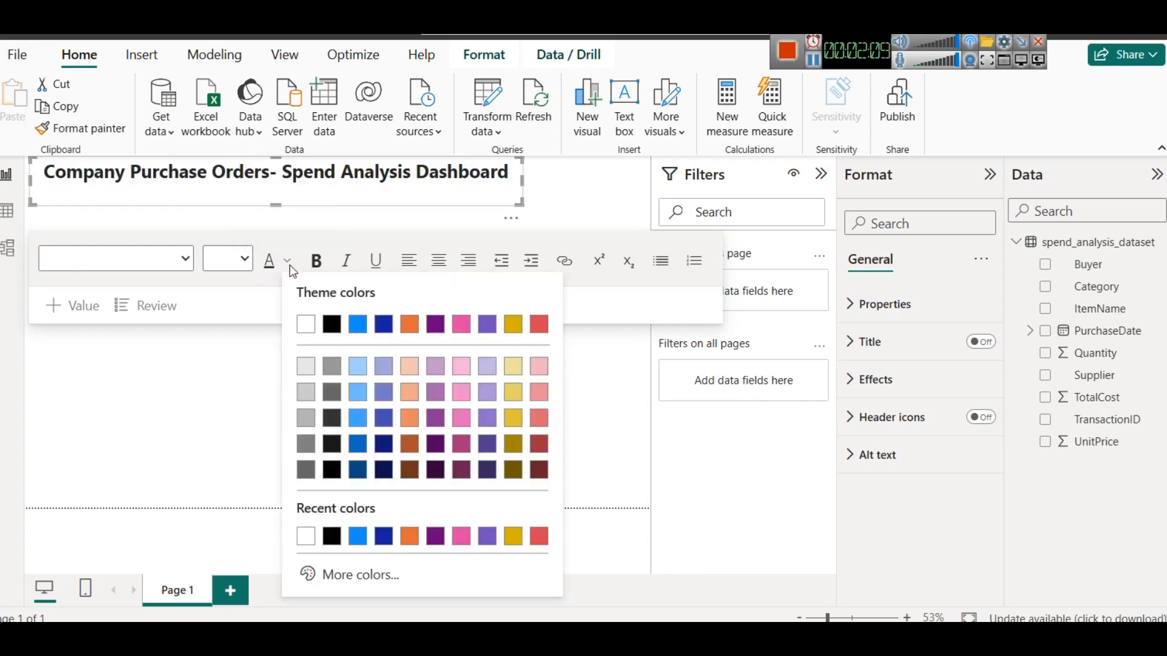
pyautogui.click(383, 473)
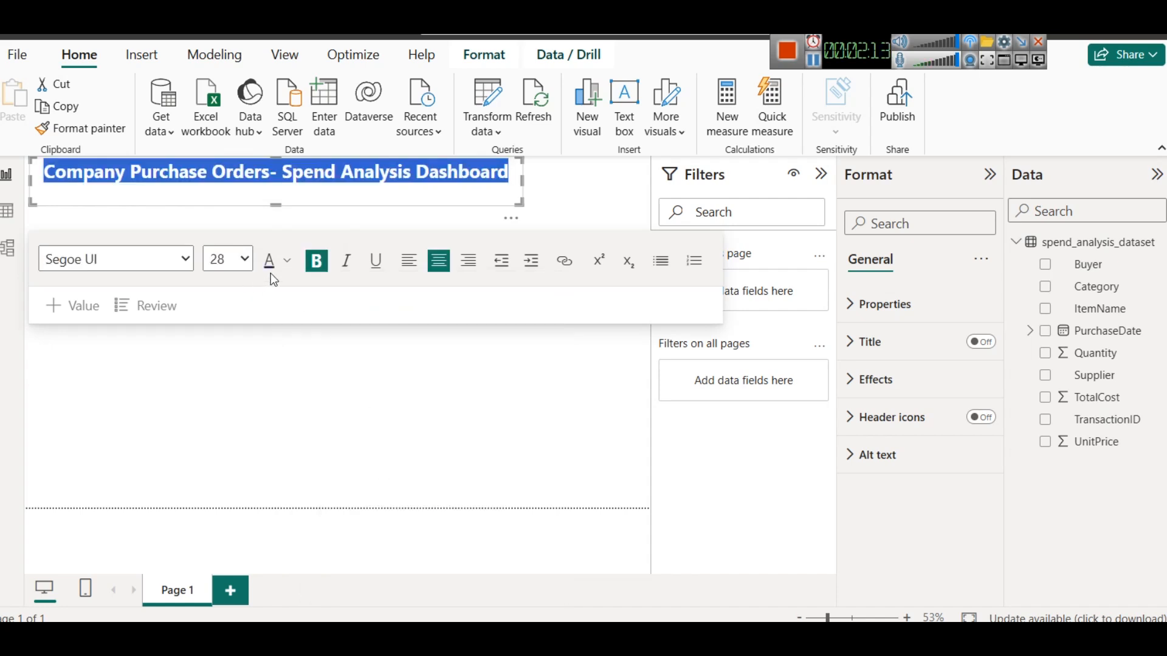
pyautogui.click(289, 40)
pyautogui.click(427, 112)
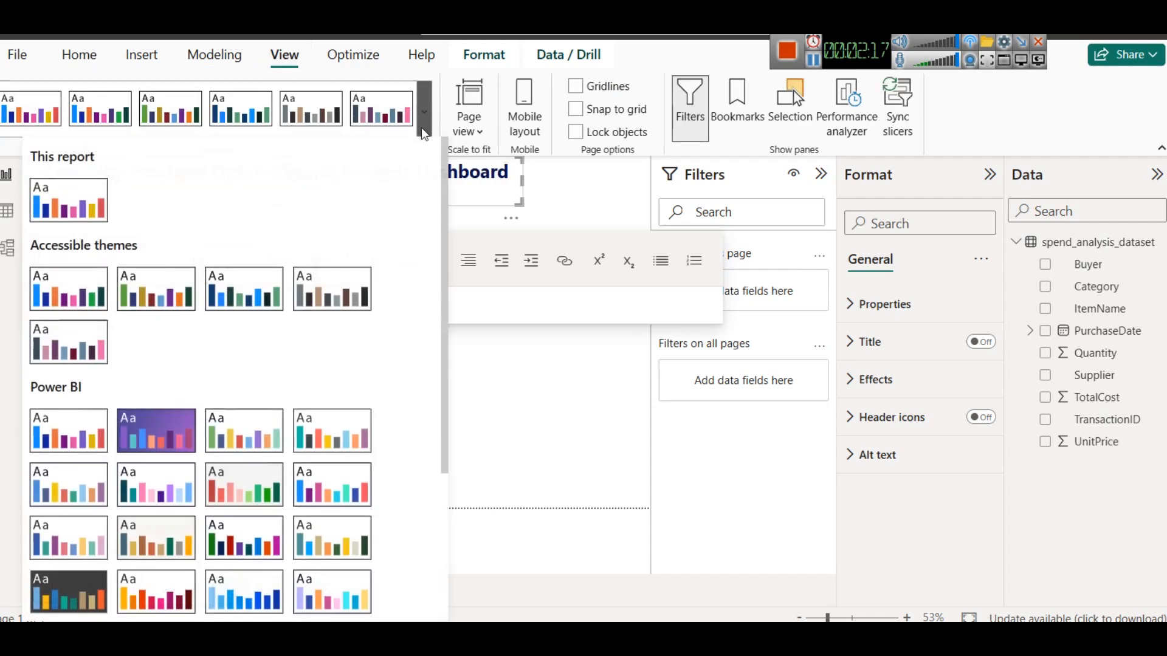
pyautogui.click(603, 224)
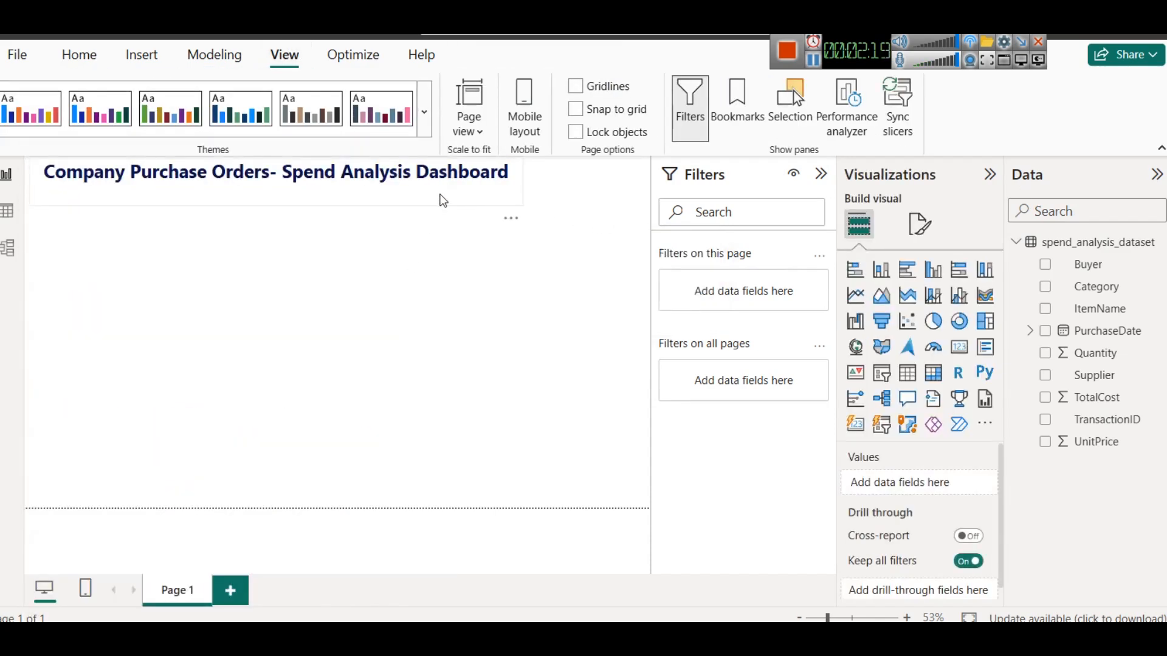
pyautogui.click(443, 201)
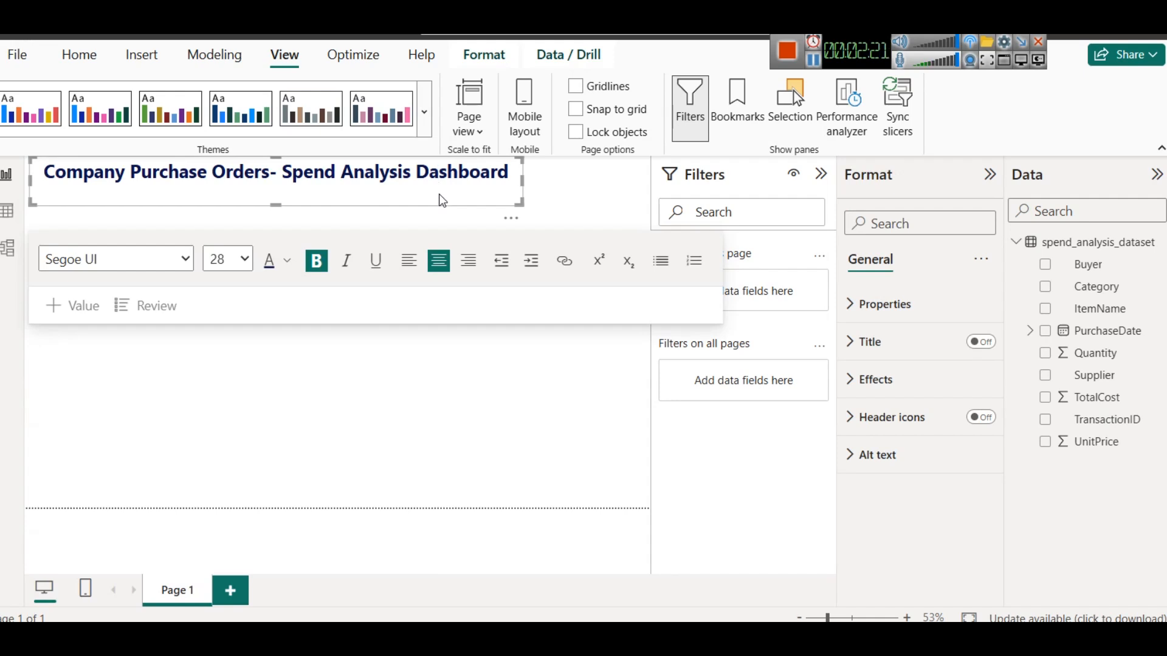
pyautogui.click(424, 112)
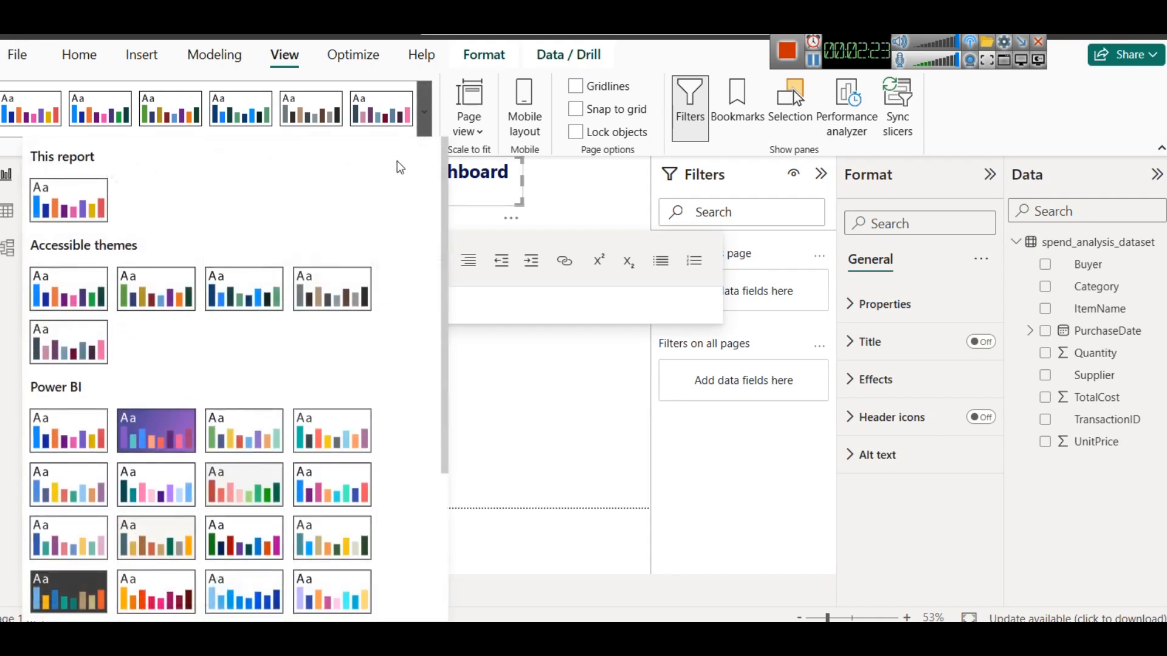
pyautogui.click(505, 182)
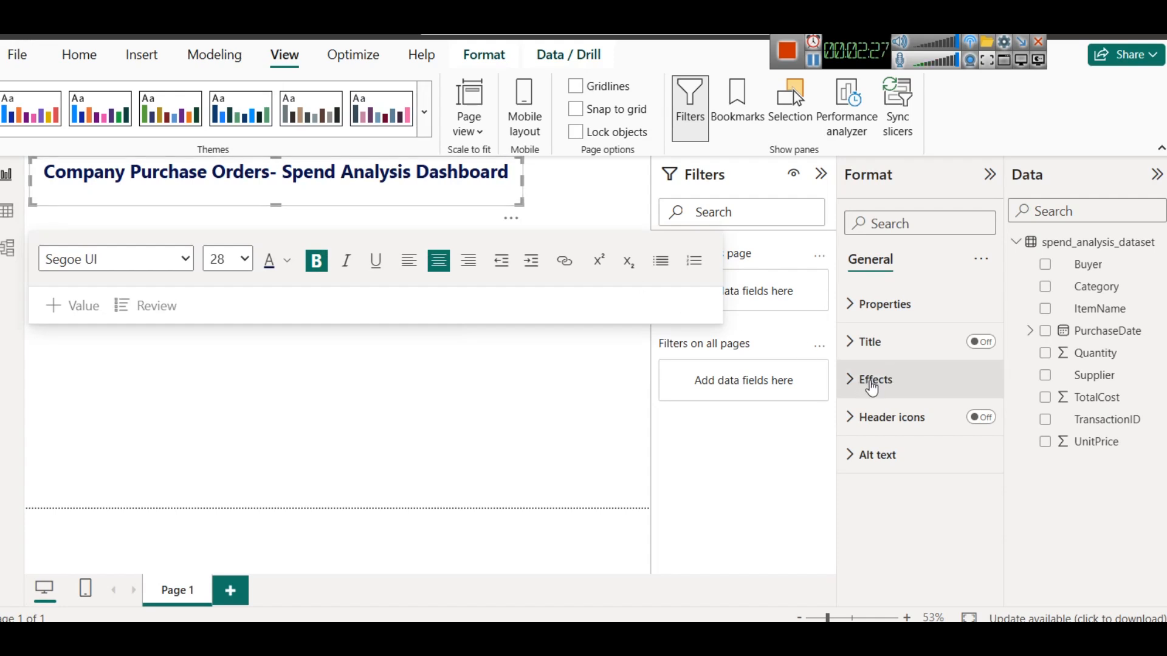
# - Turn on the shadow and visual border effects for the title text box
pyautogui.click(874, 383)
pyautogui.scroll(-2, 899, 444)
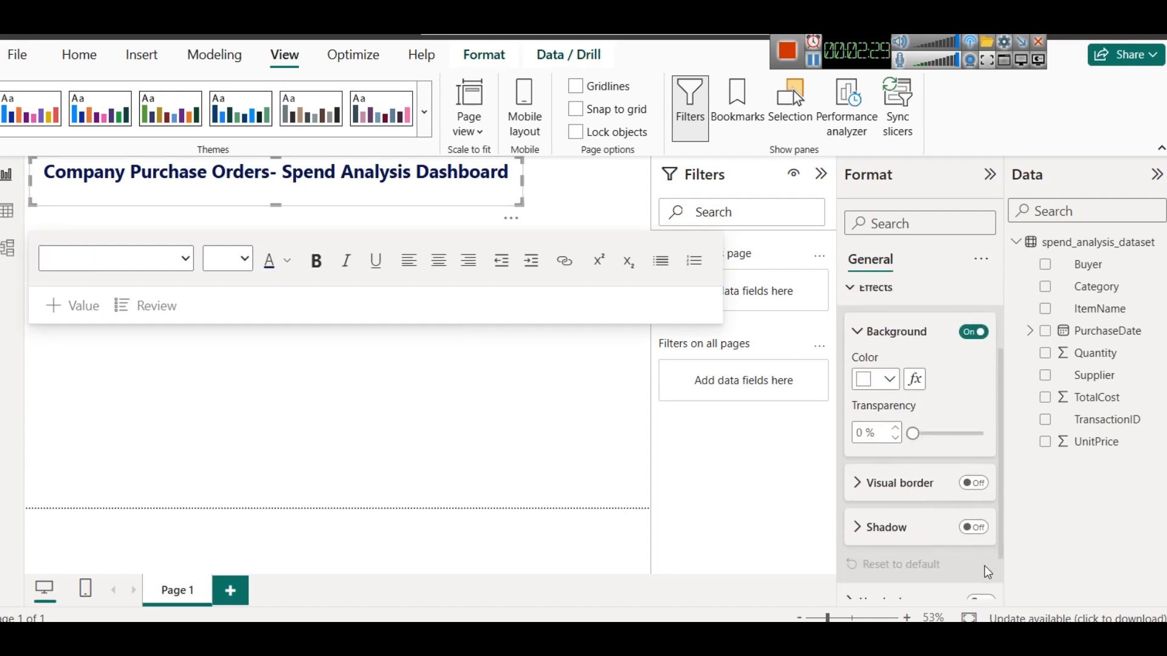
pyautogui.click(974, 528)
pyautogui.click(973, 484)
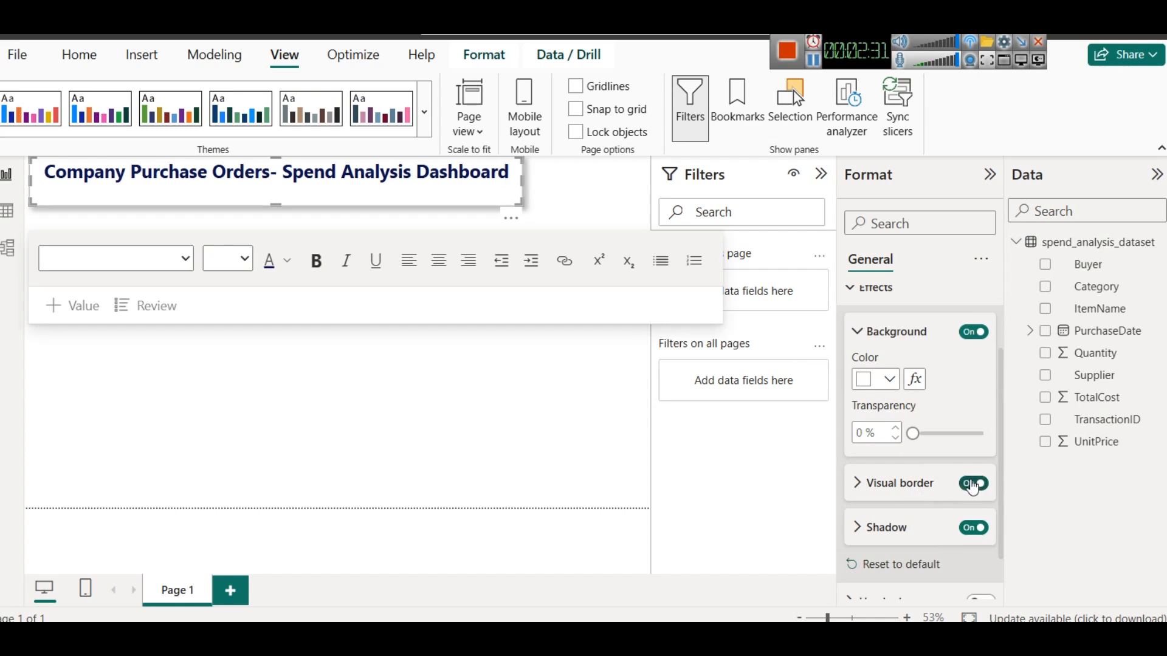
# - Collapse the Filters pane to enlarge the report canvas
pyautogui.click(329, 224)
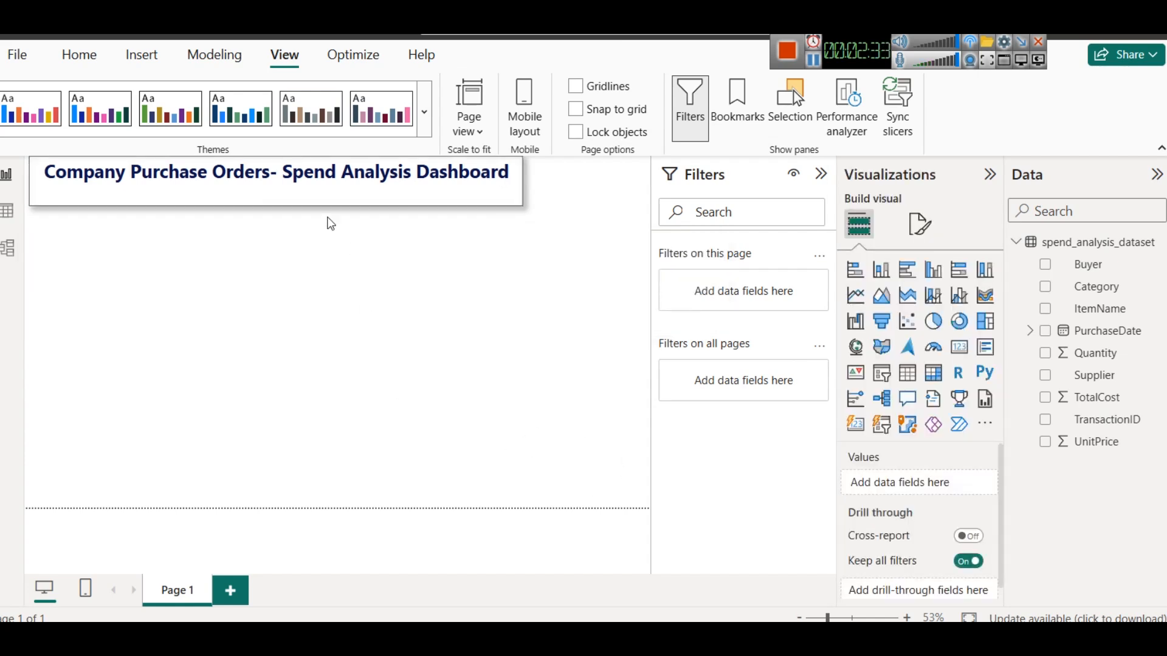
pyautogui.click(291, 179)
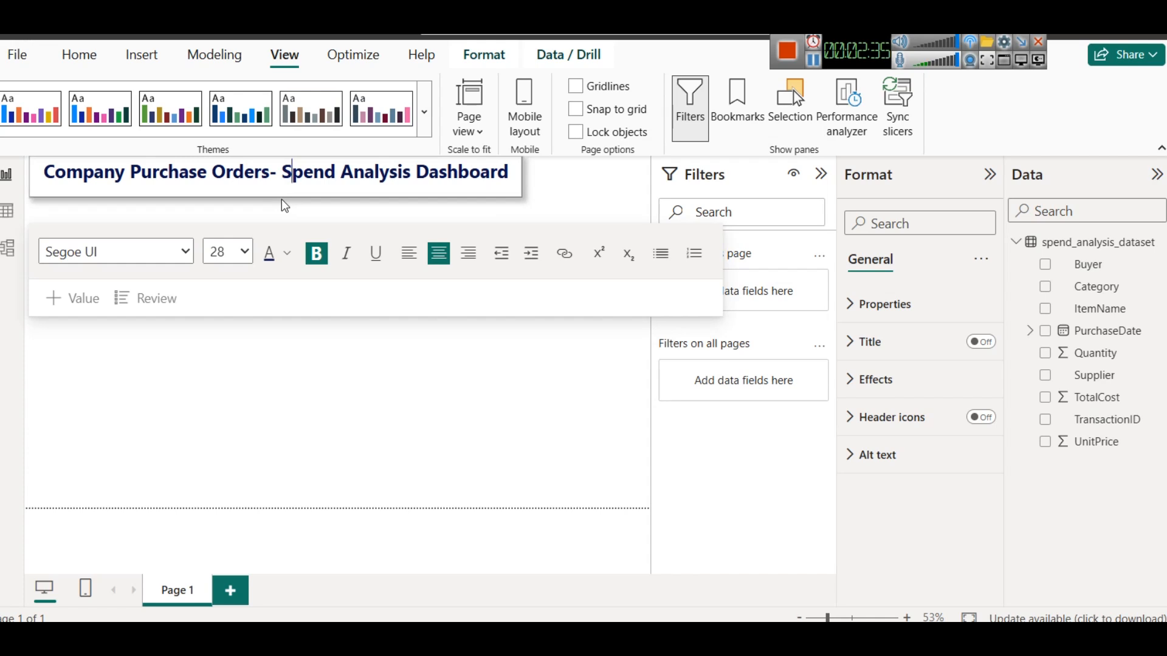
pyautogui.click(334, 407)
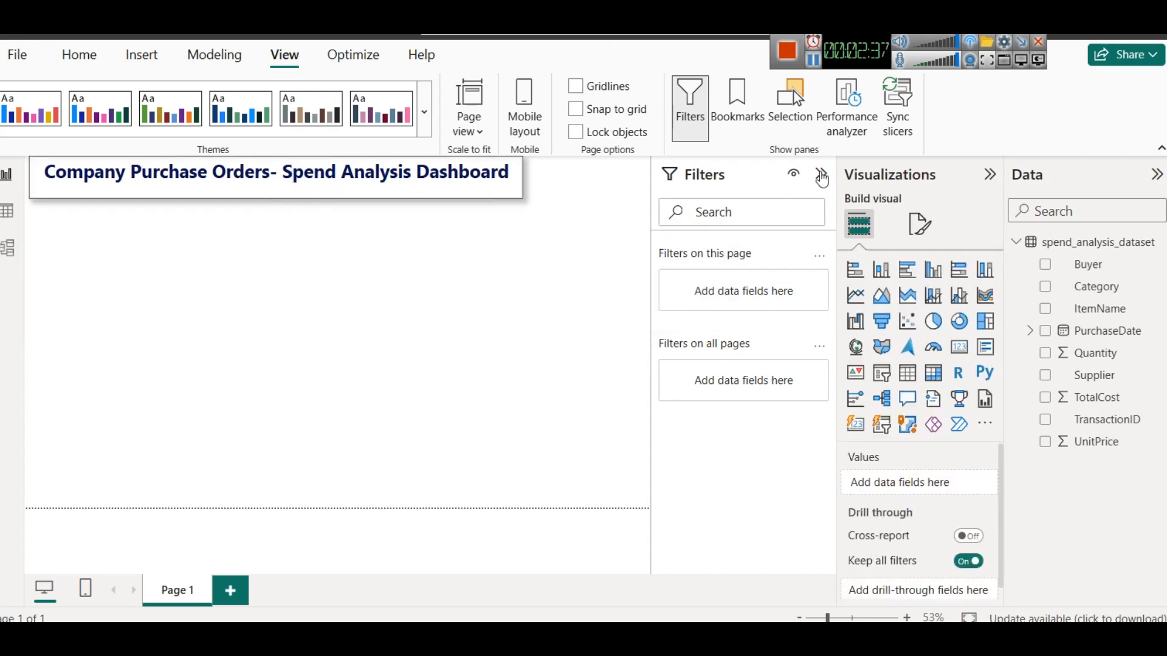
pyautogui.click(822, 176)
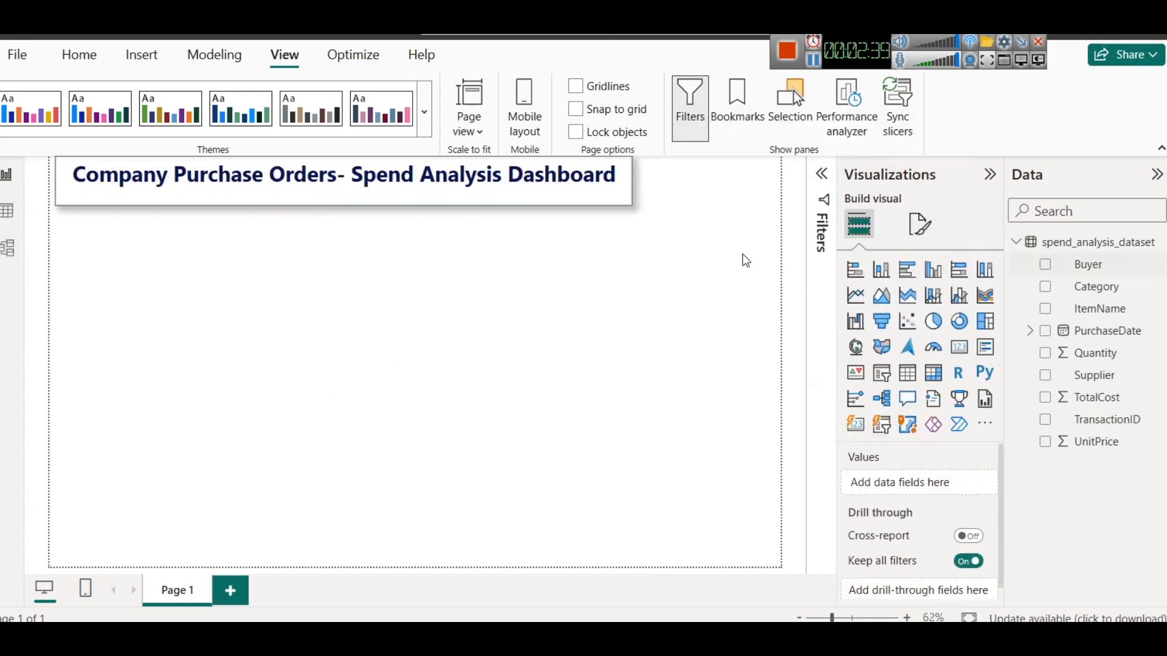
pyautogui.click(328, 205)
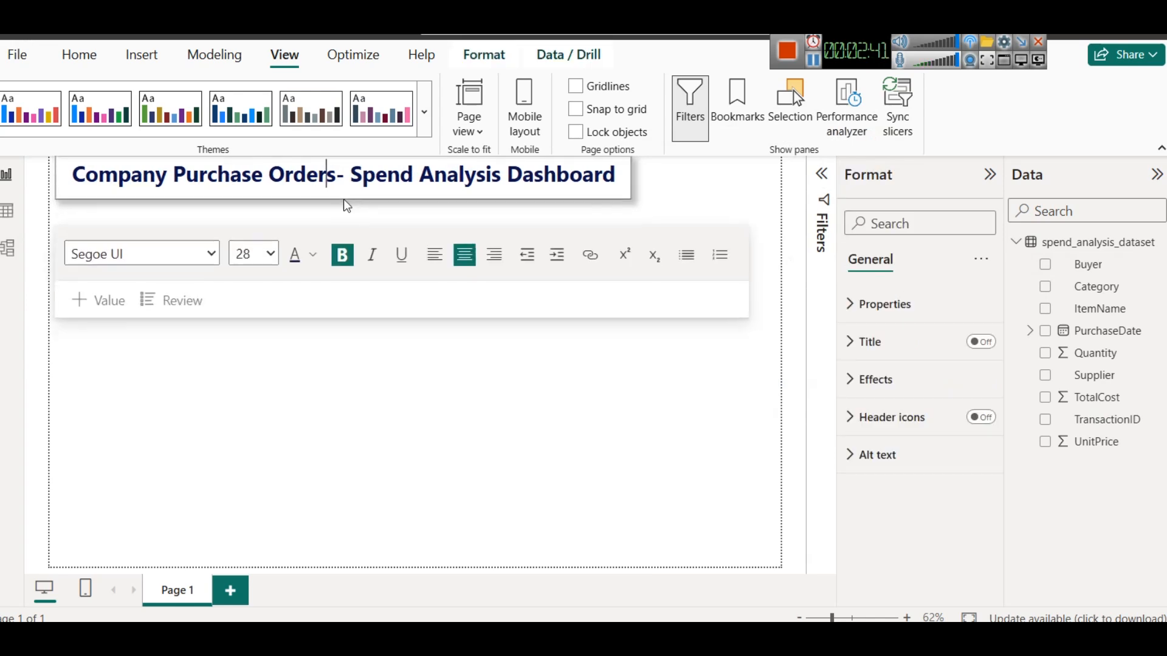
pyautogui.click(691, 417)
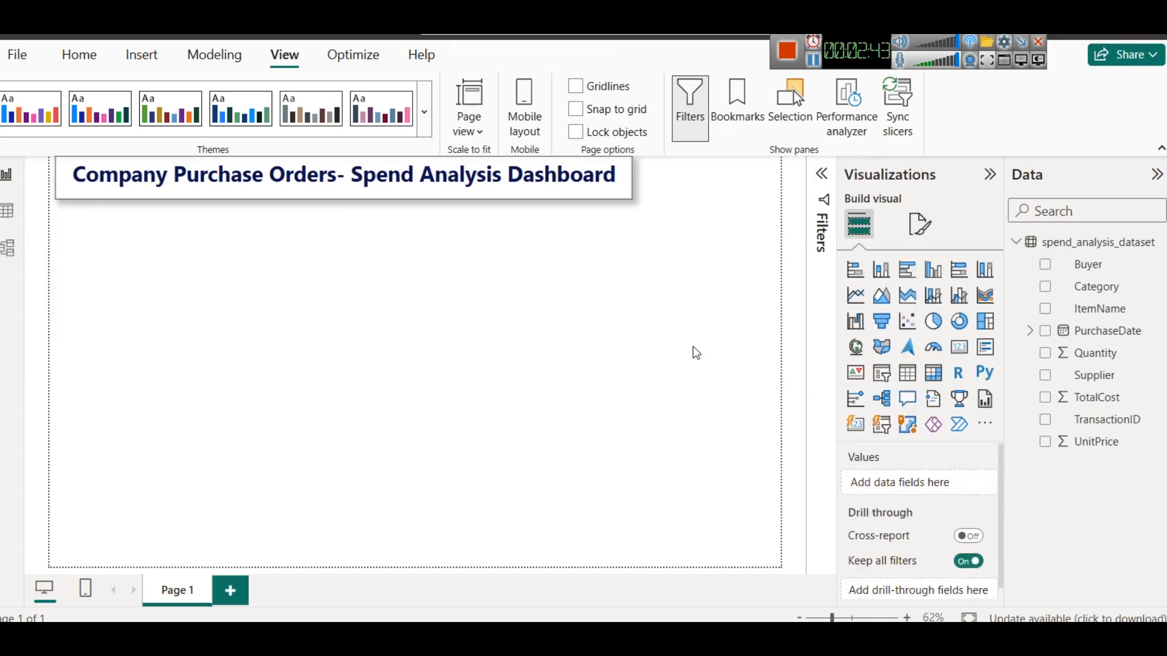
pyautogui.click(551, 200)
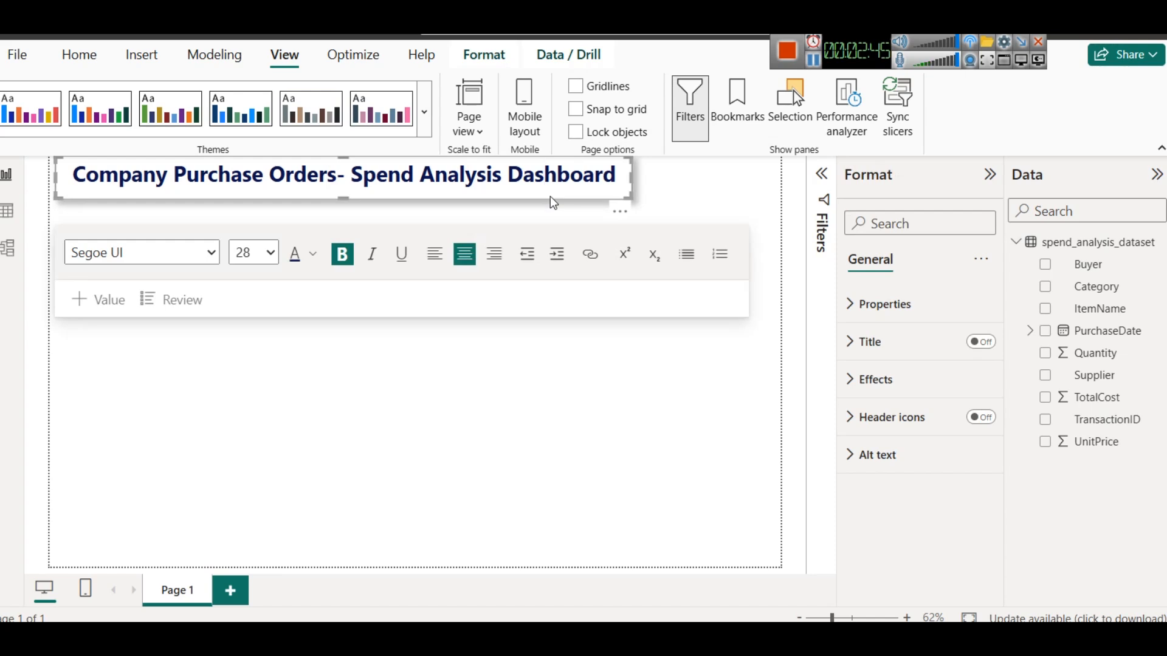
pyautogui.moveTo(552, 200); pyautogui.dragTo(362, 201)
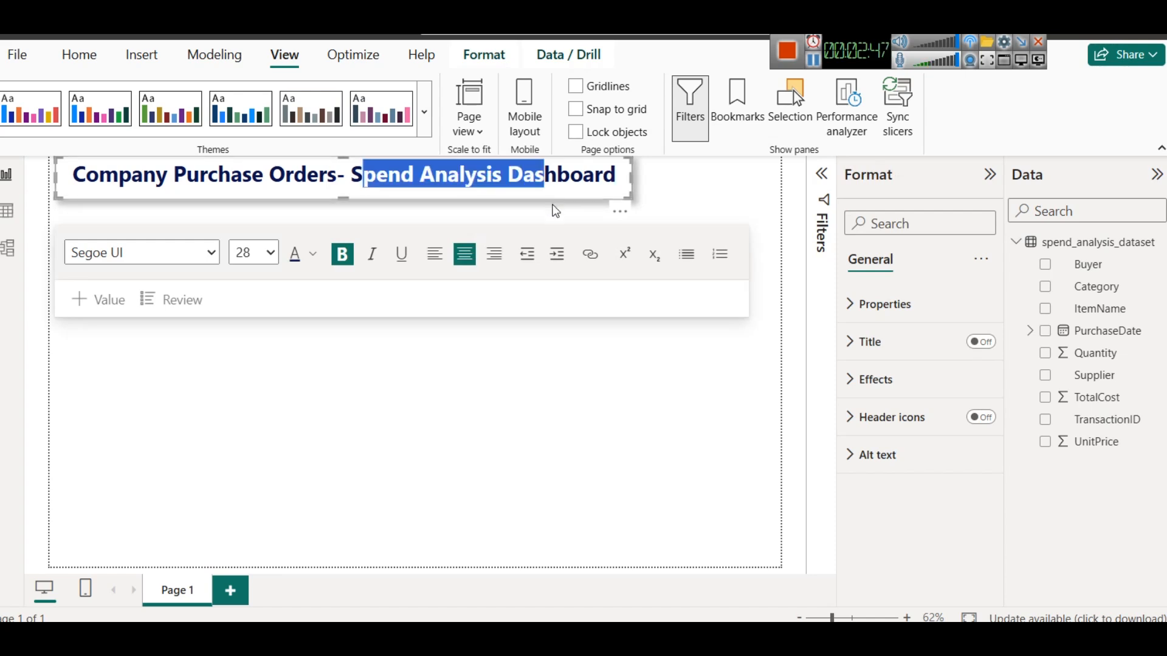
pyautogui.click(606, 200)
pyautogui.click(690, 203)
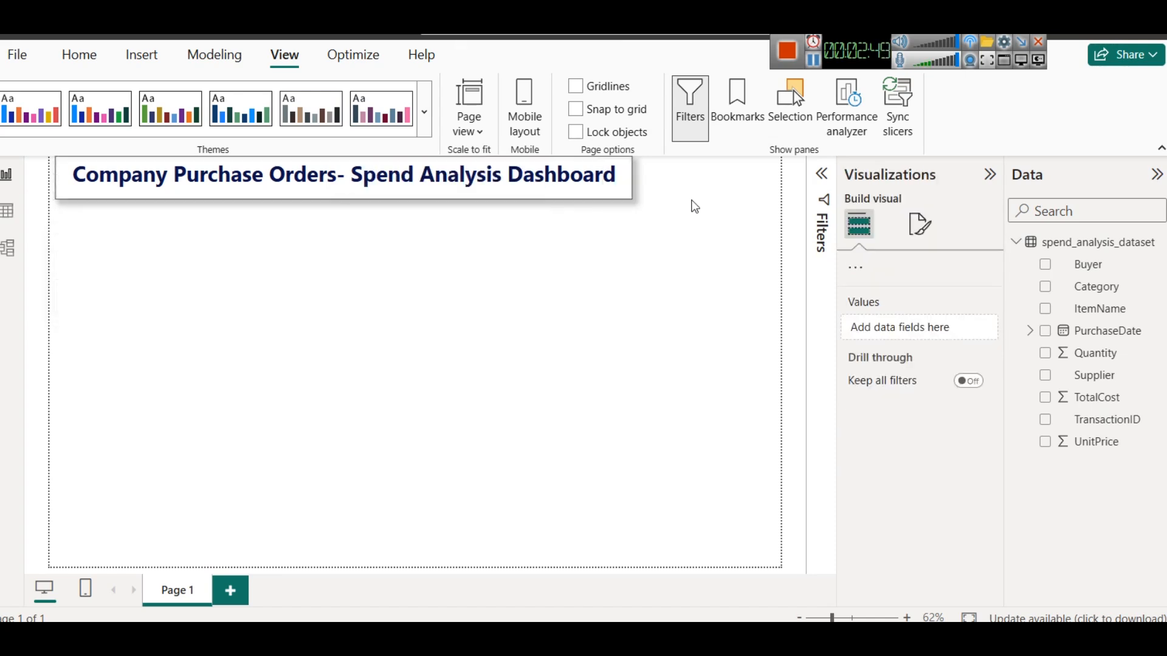
pyautogui.click(625, 204)
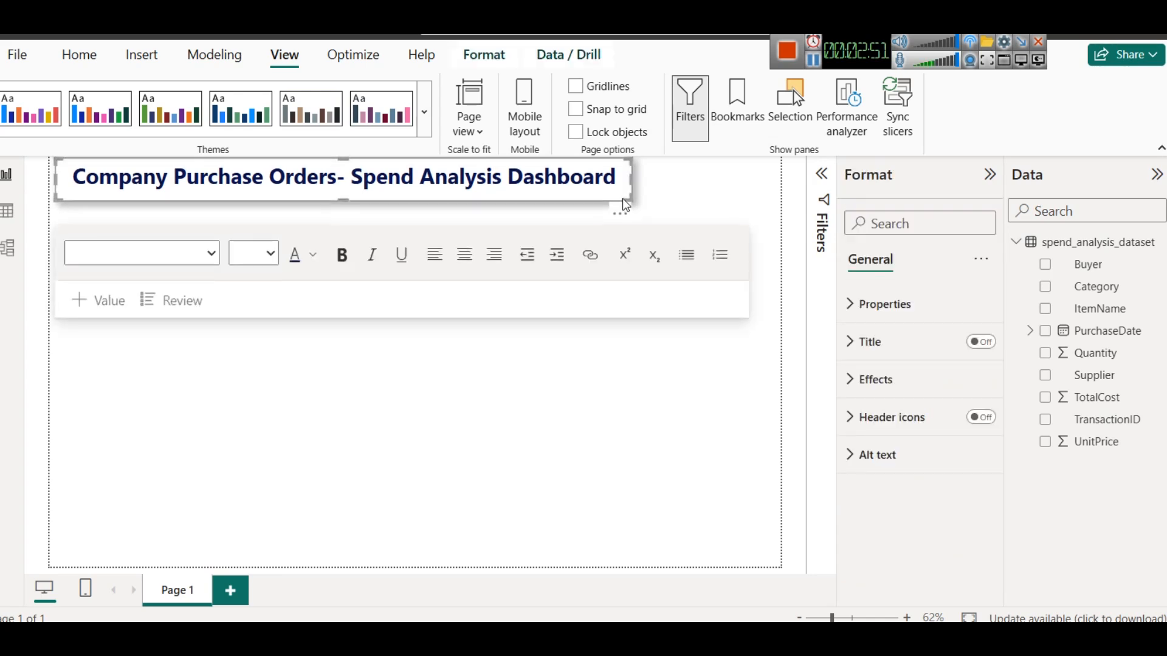
pyautogui.click(691, 183)
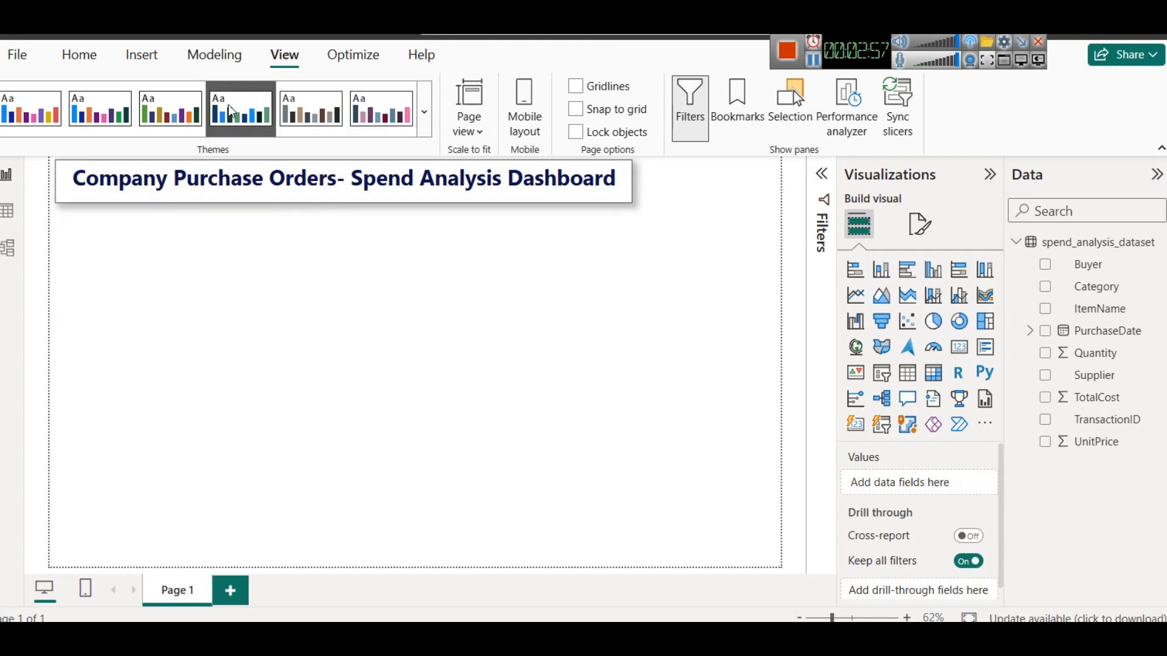
# - Insert the dashboard.png image from the assets folder onto the report page
pyautogui.click(165, 59)
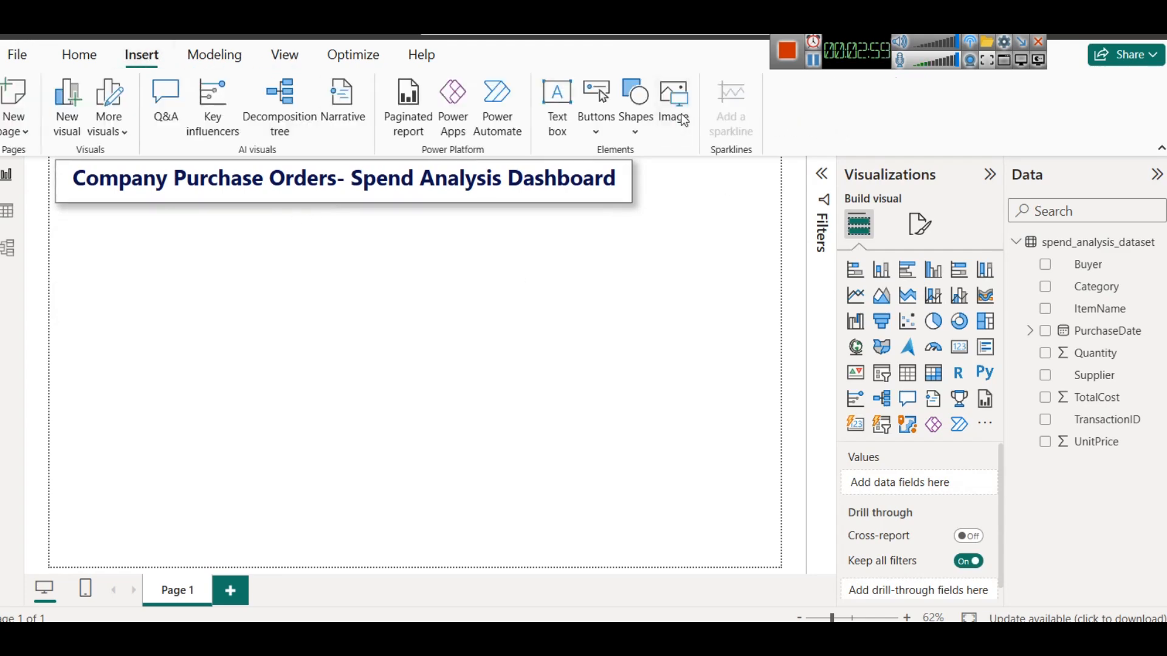
pyautogui.click(678, 113)
pyautogui.click(254, 59)
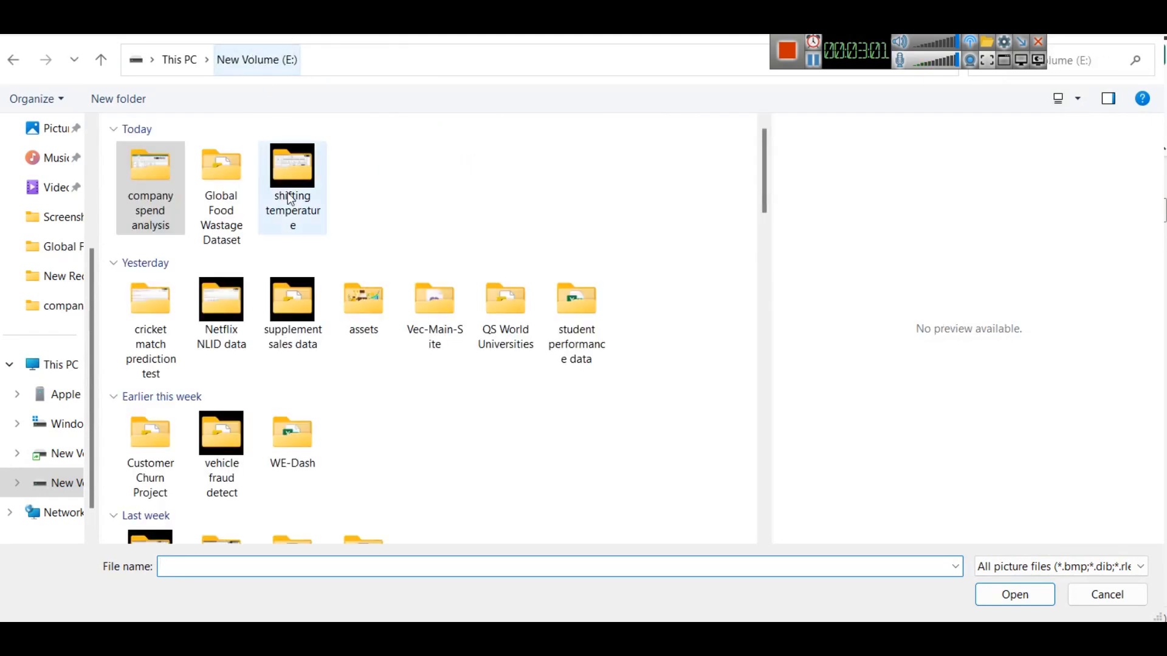
pyautogui.write('asses')
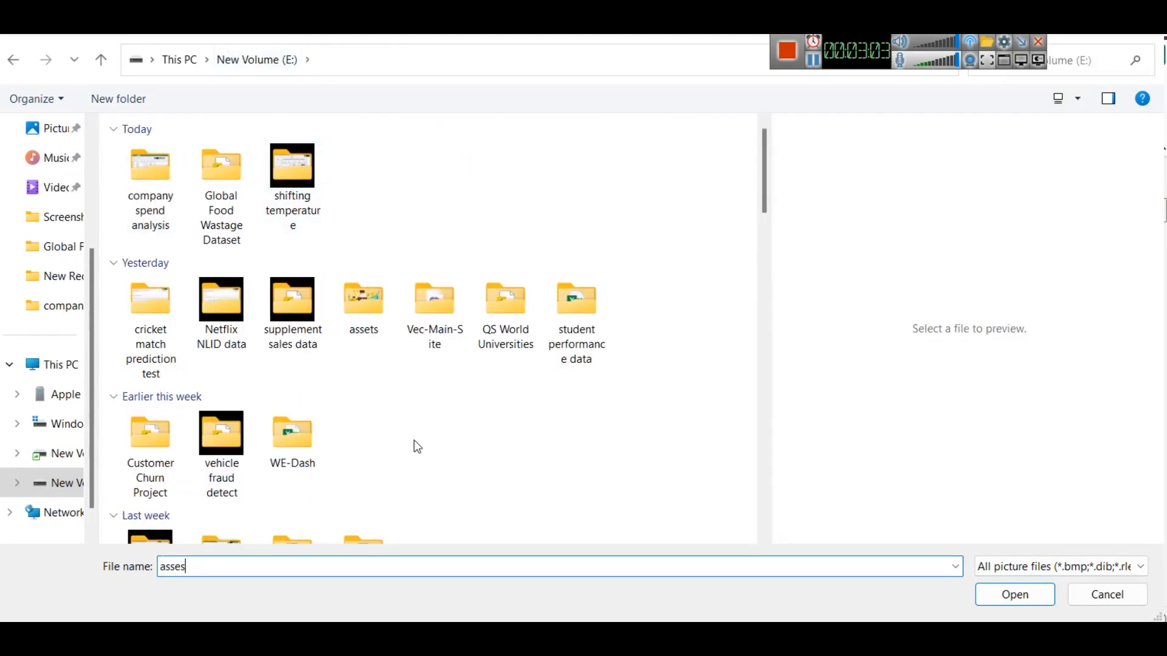
pyautogui.press('BackSpace')
pyautogui.press('Down')
pyautogui.press('Return')
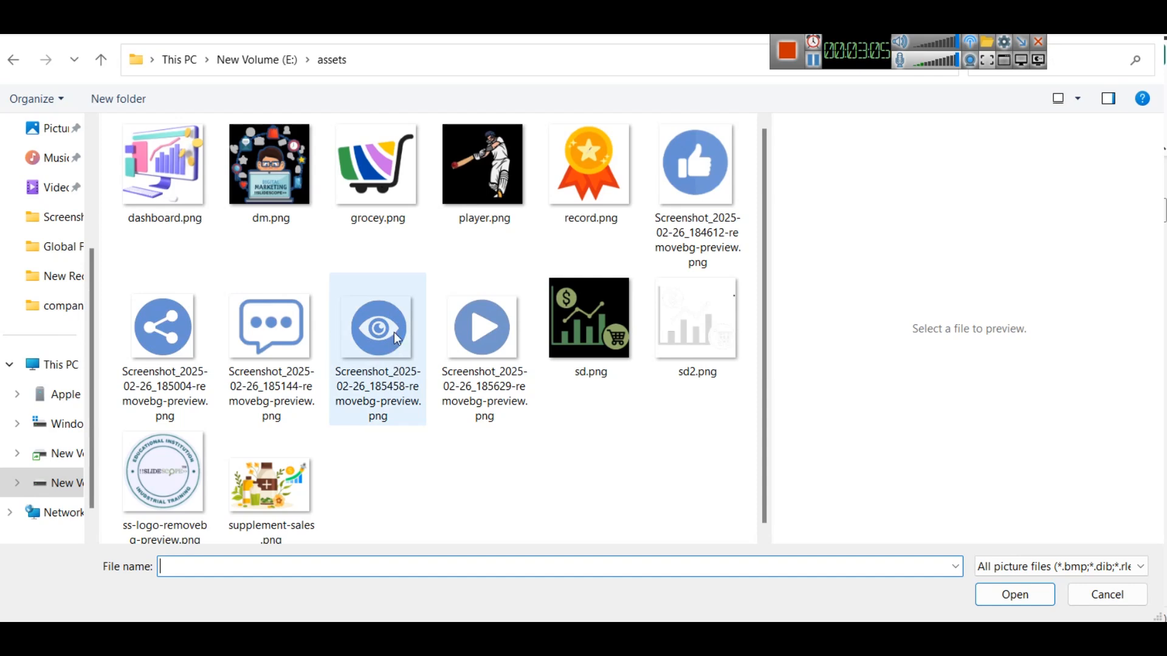
pyautogui.click(193, 182)
pyautogui.click(1012, 596)
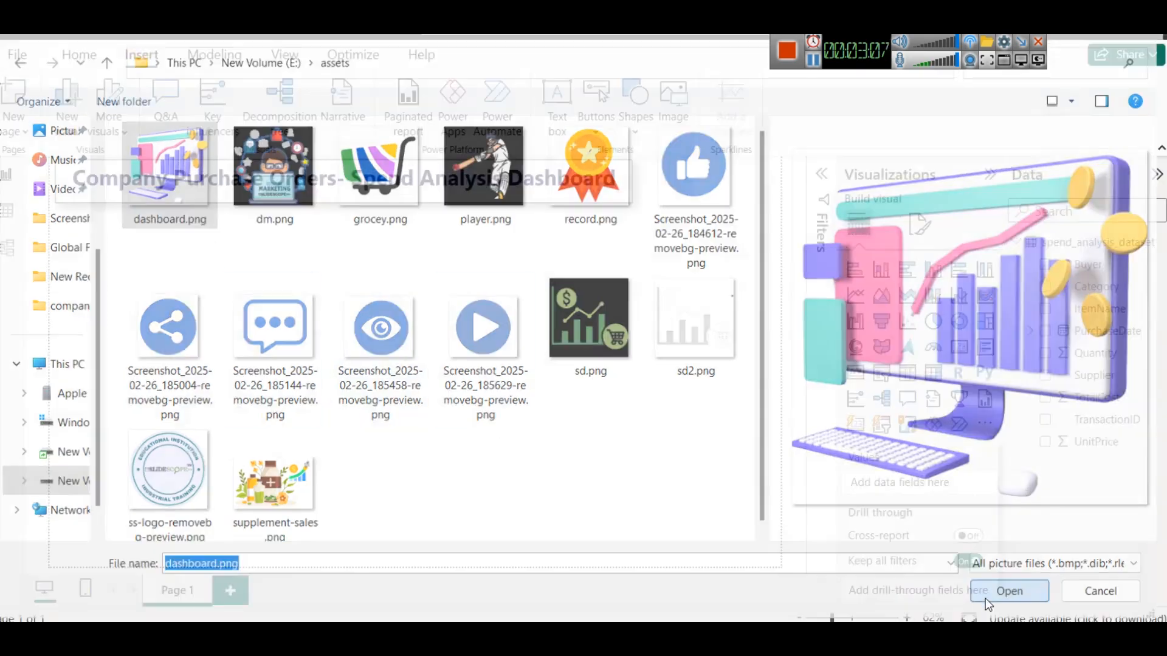
# - Resize the image and place it beside the title at the top right of the canvas
pyautogui.moveTo(59, 342); pyautogui.dragTo(417, 312)
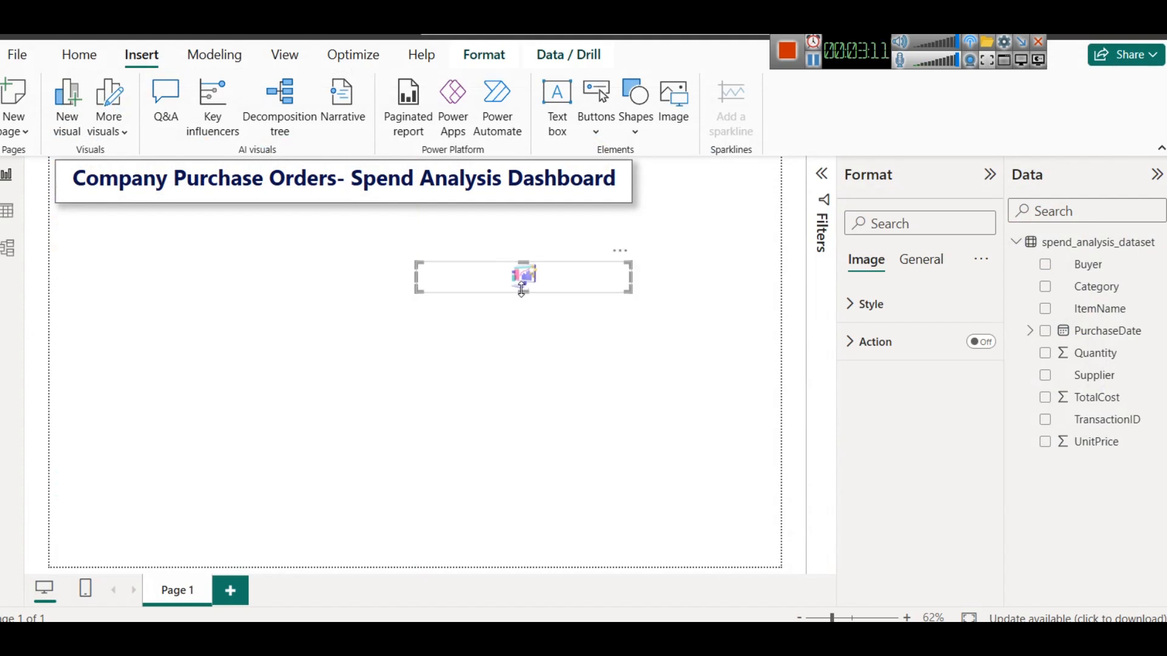
pyautogui.moveTo(416, 284); pyautogui.dragTo(499, 285)
pyautogui.moveTo(585, 288); pyautogui.dragTo(727, 188)
pyautogui.moveTo(707, 210); pyautogui.dragTo(708, 201)
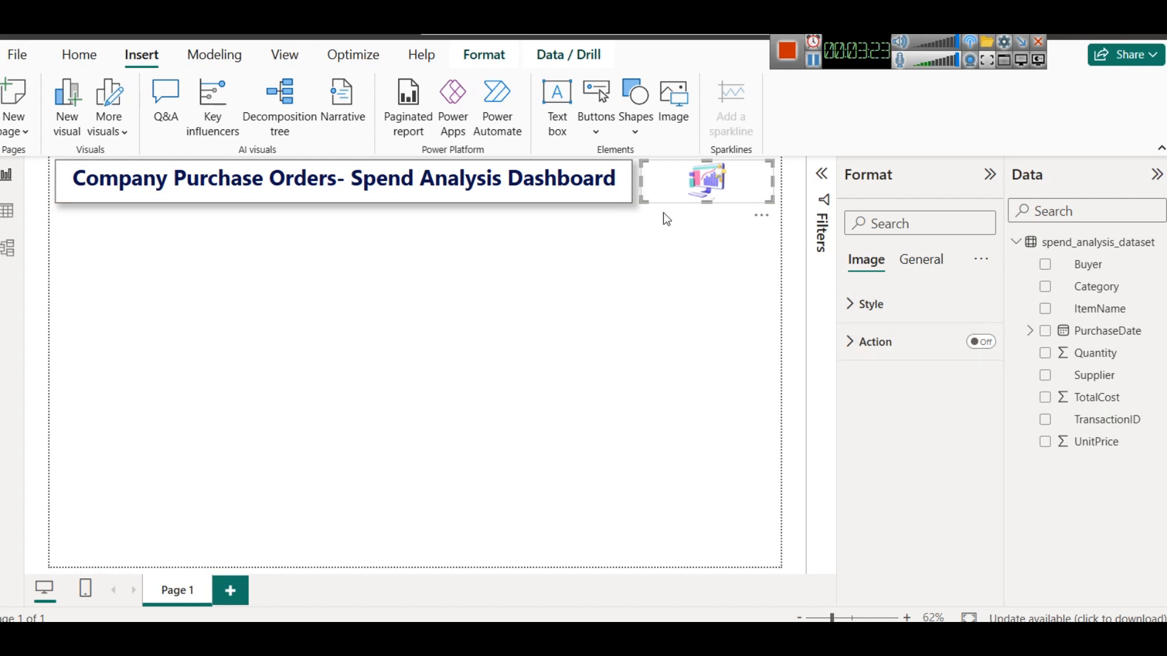
# - Apply the title's background, border and shadow formatting to the image with Format Painter
pyautogui.click(895, 310)
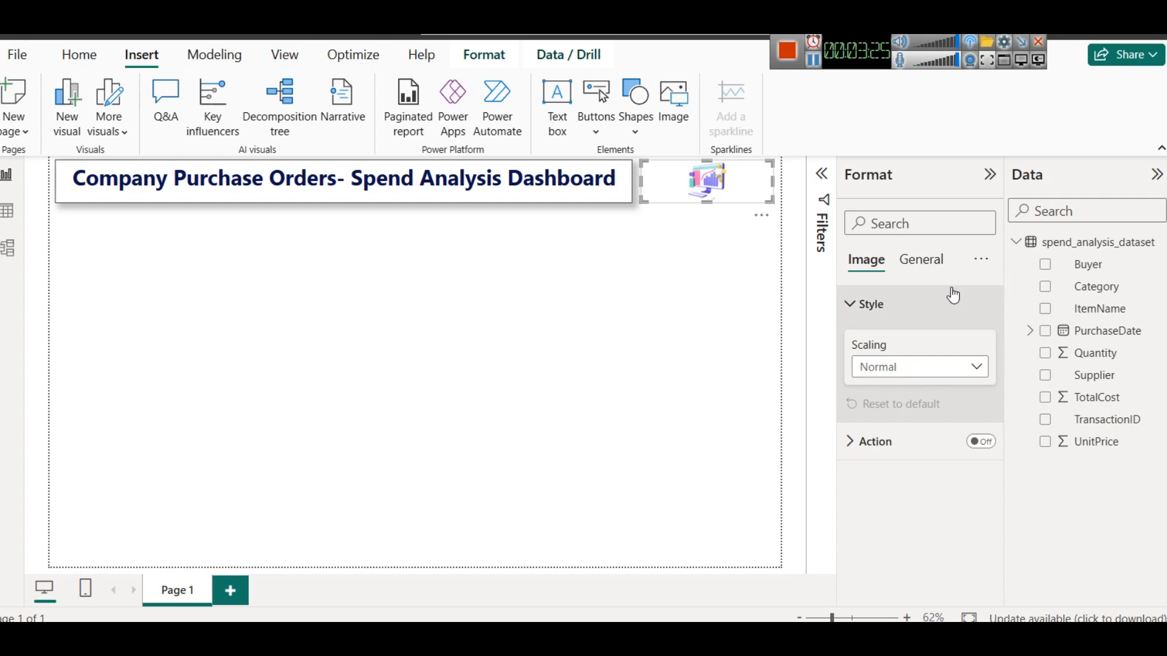
pyautogui.click(921, 260)
pyautogui.click(879, 380)
pyautogui.scroll(-2, 984, 438)
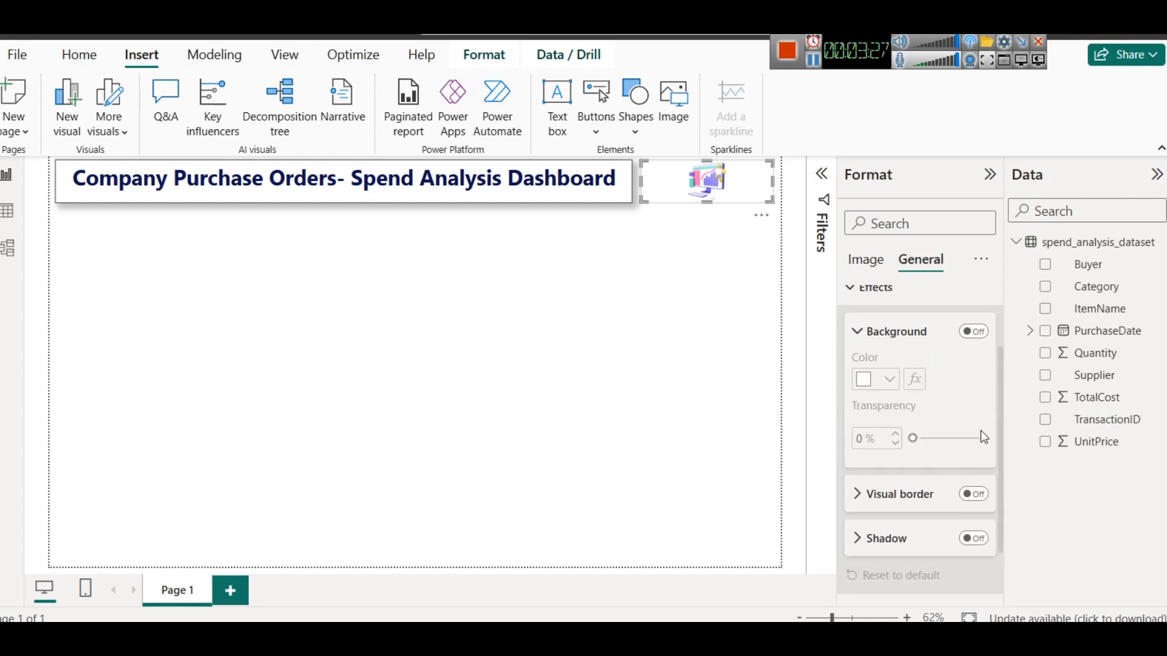
pyautogui.click(958, 496)
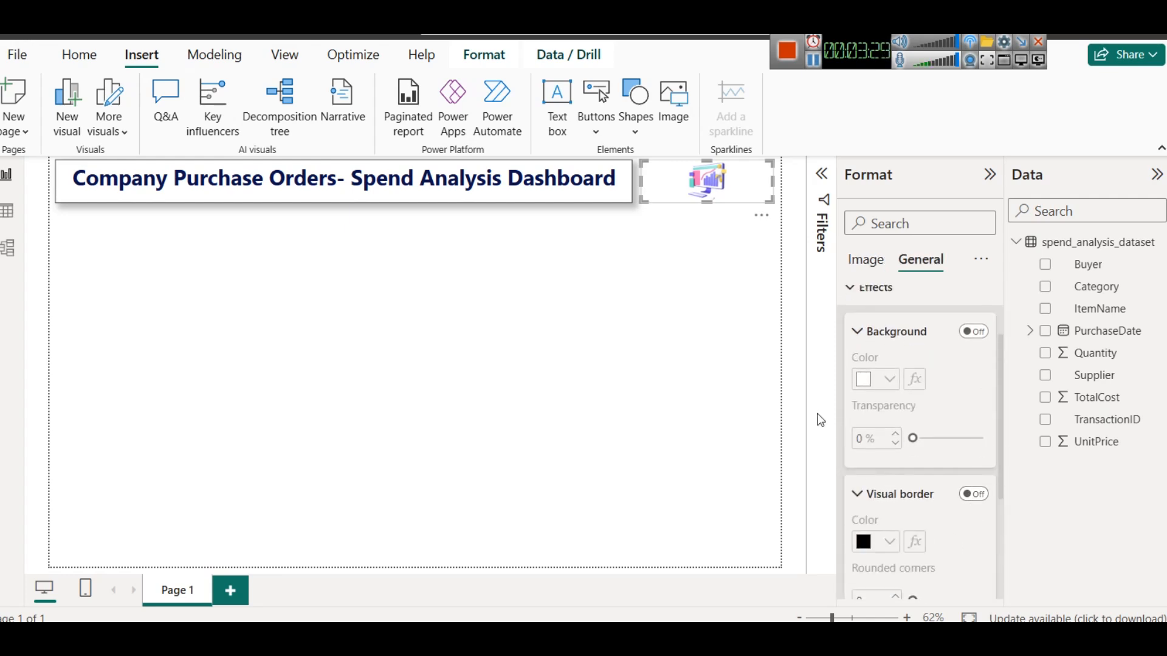
pyautogui.click(527, 197)
pyautogui.click(68, 46)
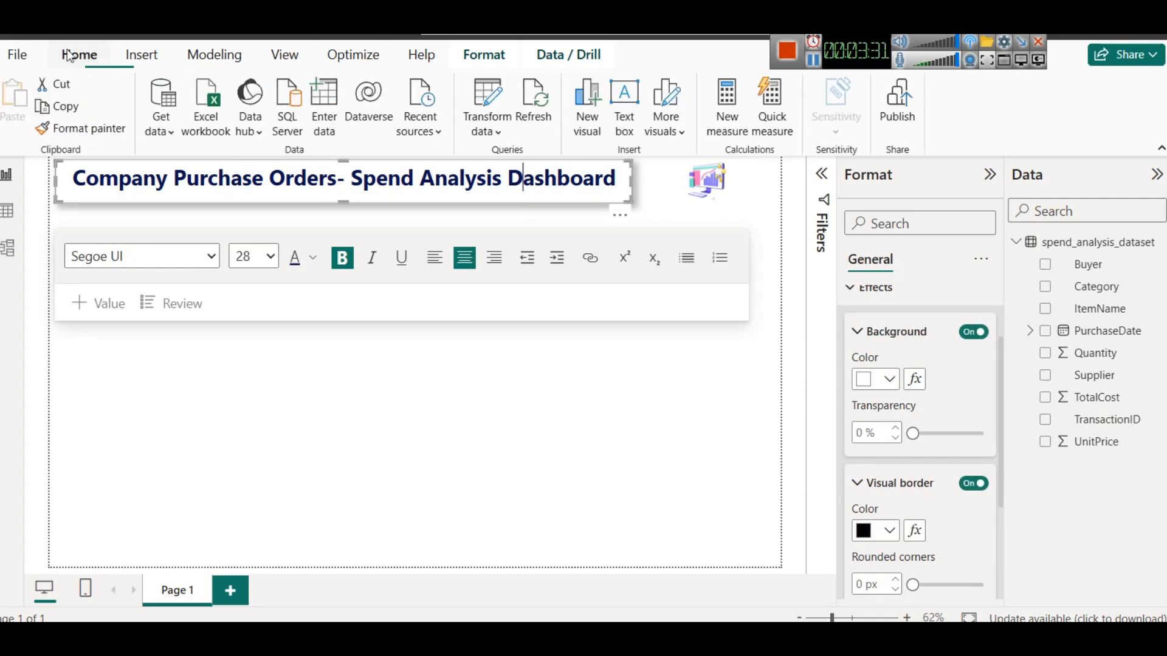
pyautogui.click(115, 133)
pyautogui.click(680, 183)
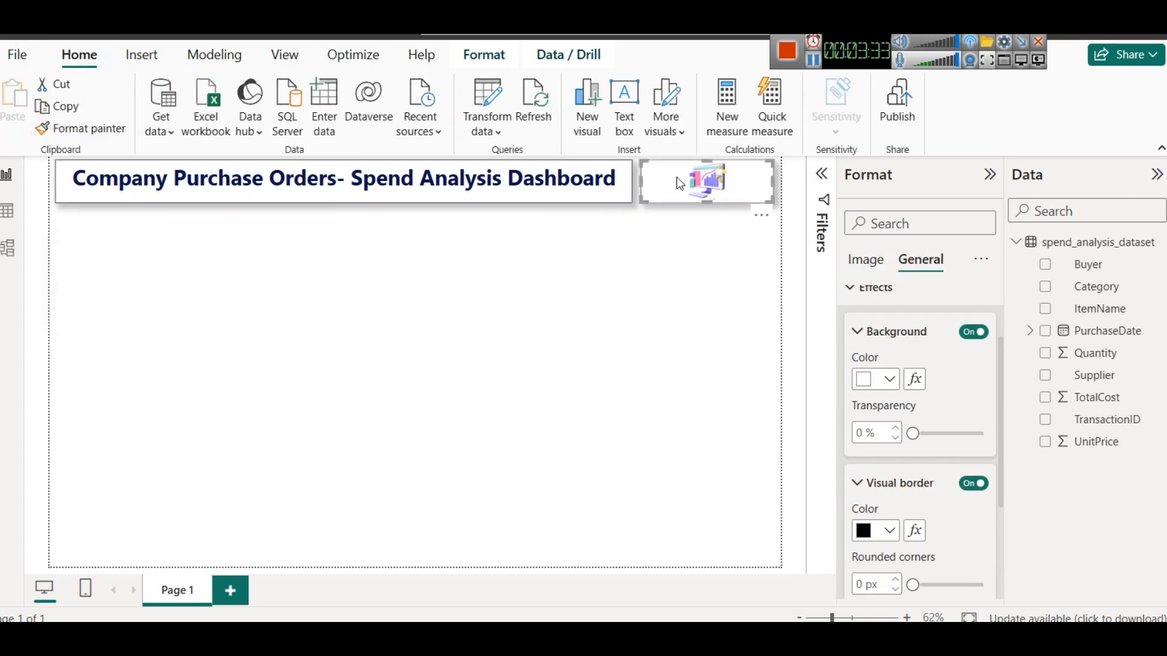
pyautogui.click(703, 315)
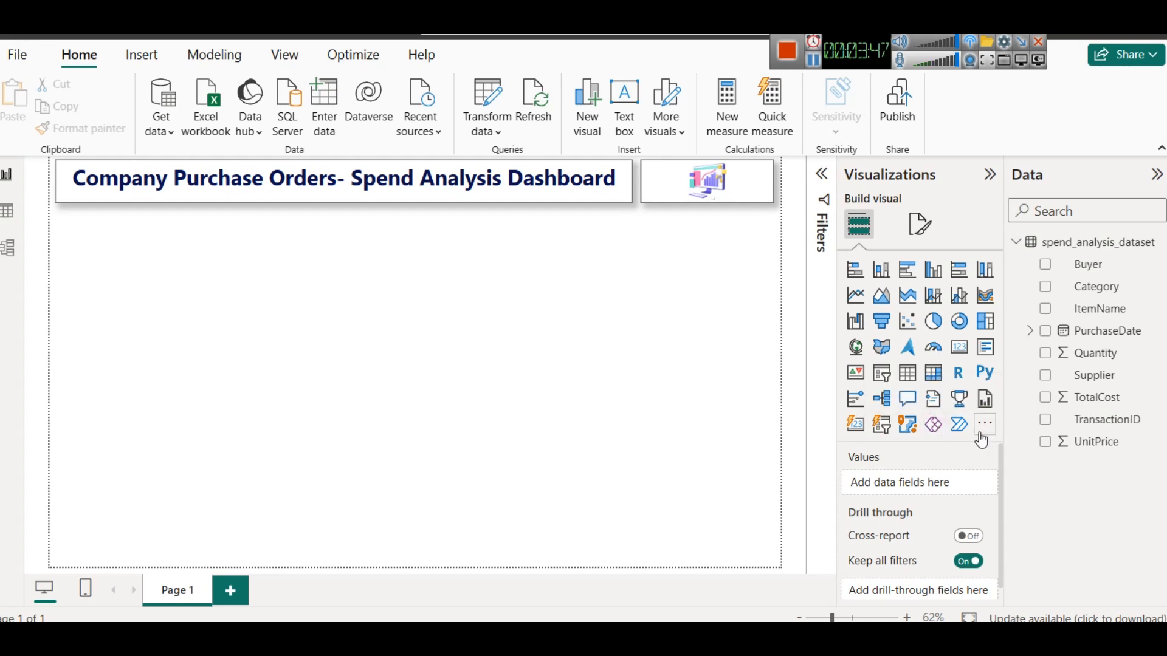
# - Add a card visual and shrink it into the space just below the title's left end
pyautogui.click(961, 351)
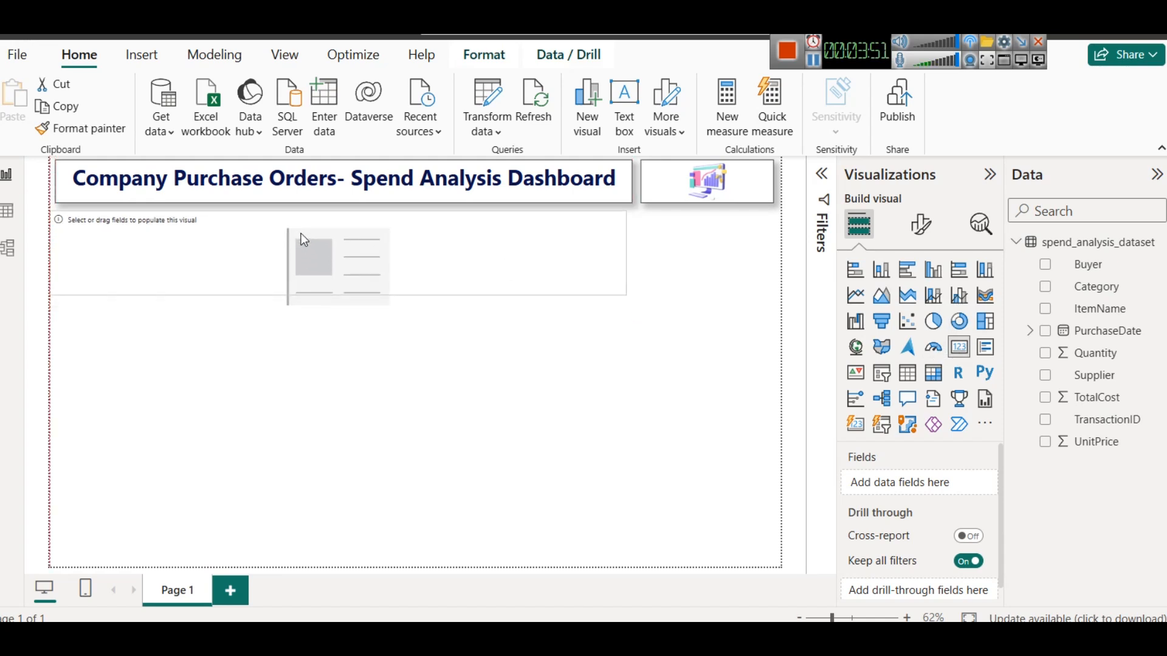
pyautogui.moveTo(635, 254); pyautogui.dragTo(172, 250)
pyautogui.moveTo(127, 299); pyautogui.dragTo(121, 267)
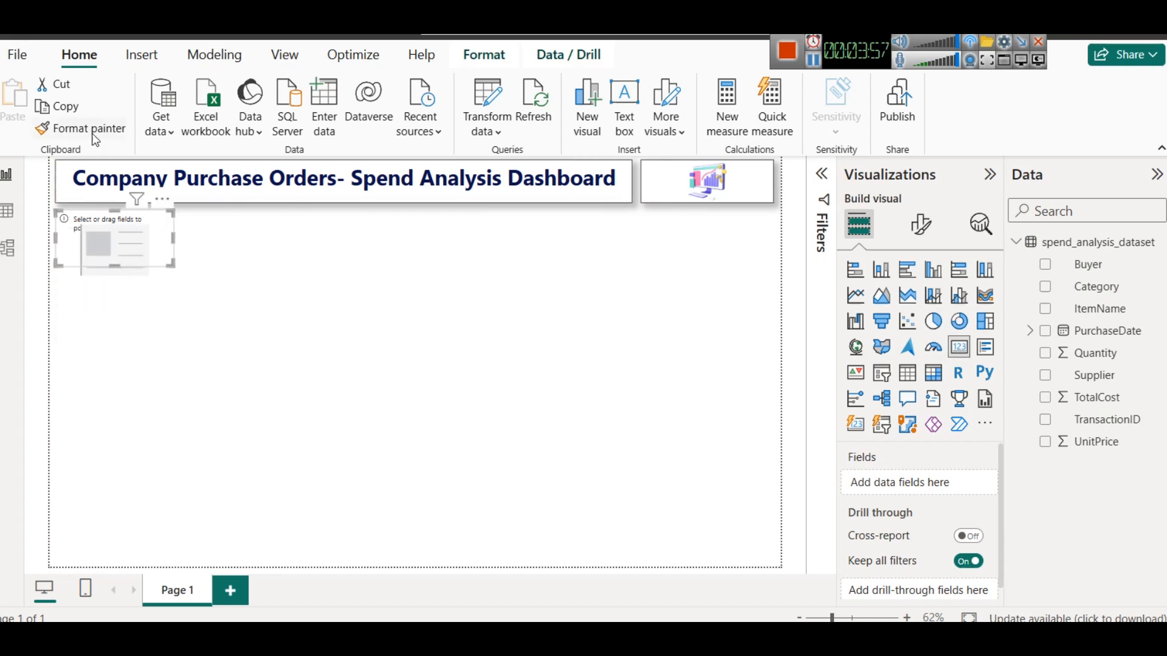
# - Try to copy the title's formatting onto the card with Format Painter
pyautogui.click(102, 196)
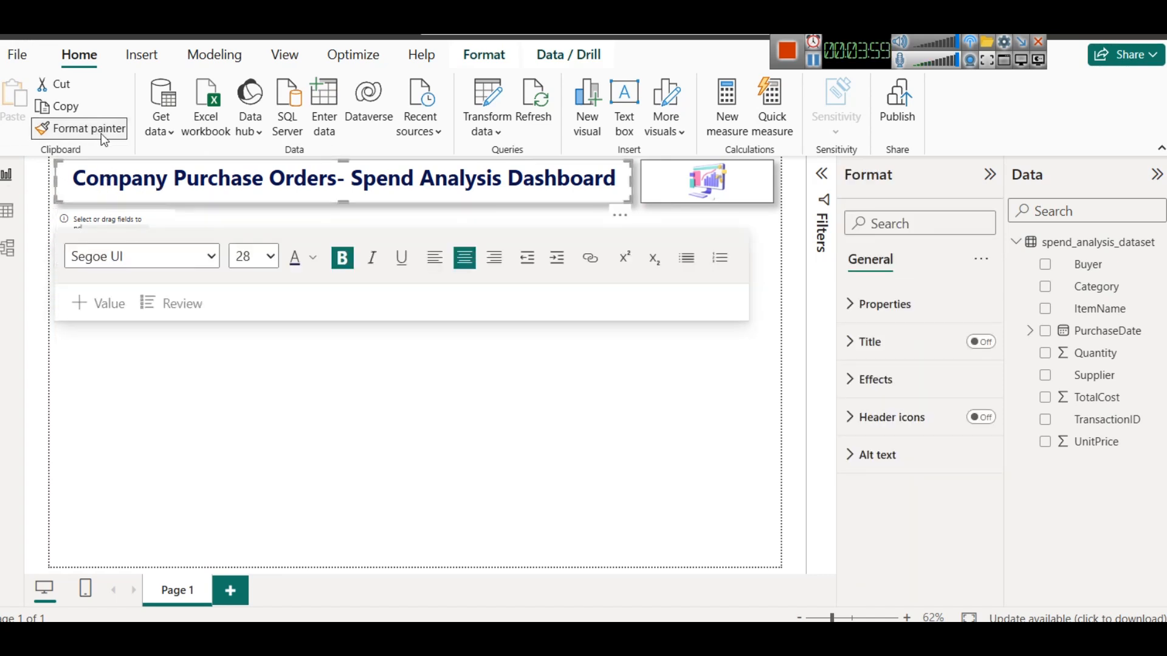
pyautogui.click(110, 216)
pyautogui.click(114, 219)
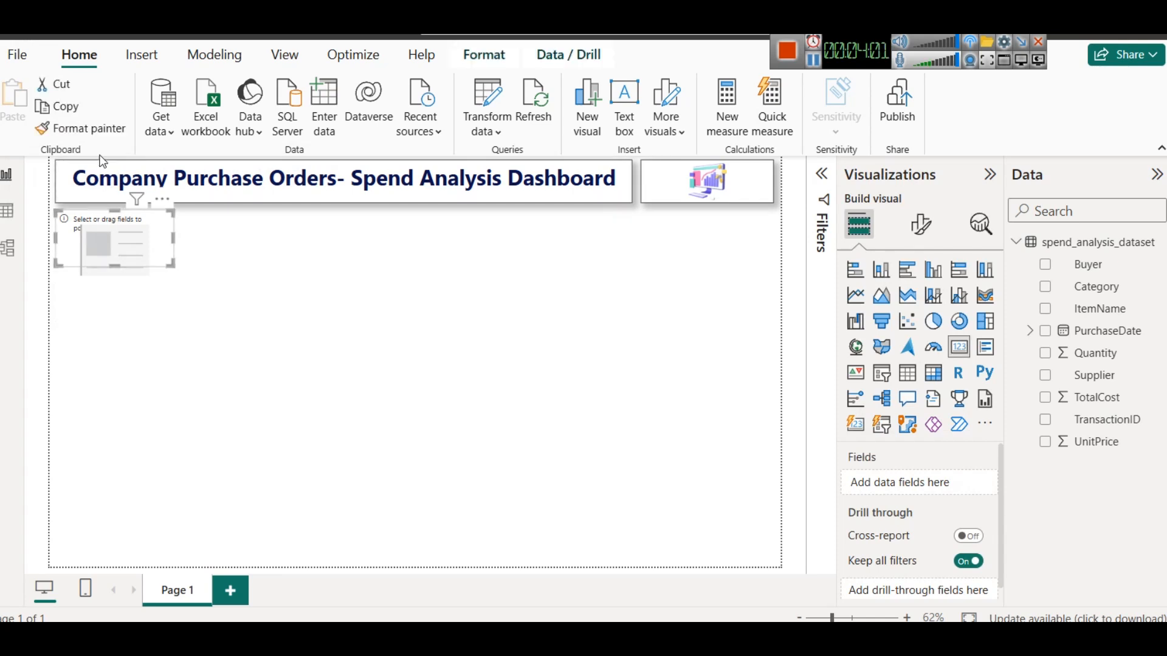
pyautogui.click(169, 334)
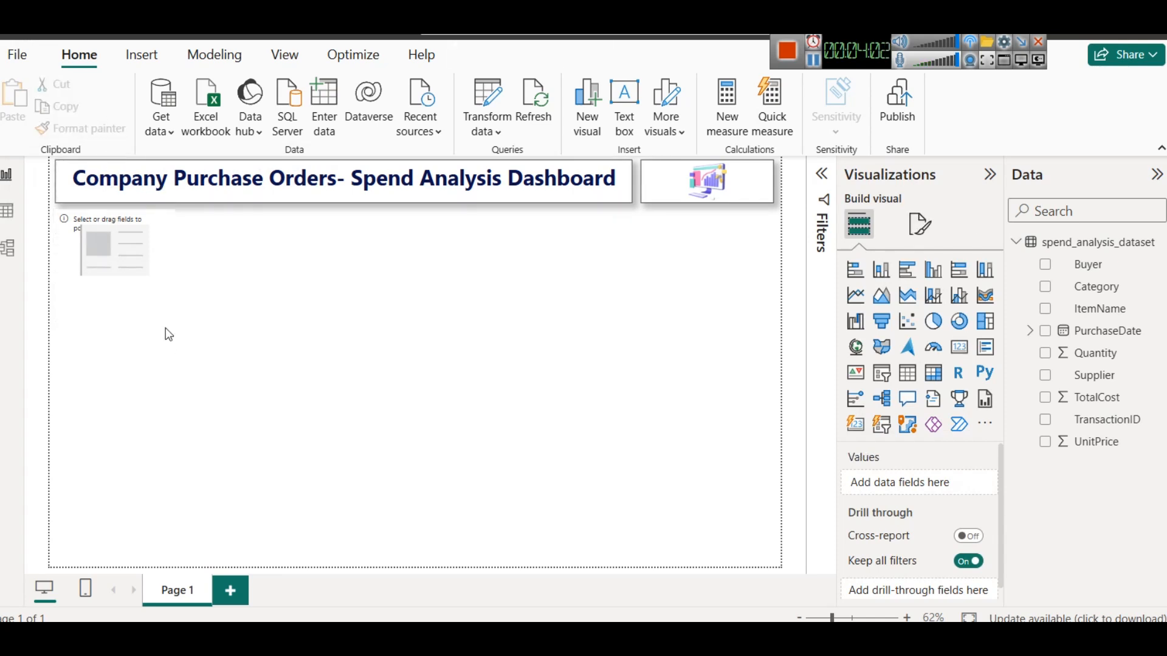
# - Add the Quantity field to the card and copy the title's formatting onto it with Format Painter
pyautogui.click(110, 224)
pyautogui.moveTo(1103, 354); pyautogui.dragTo(954, 493)
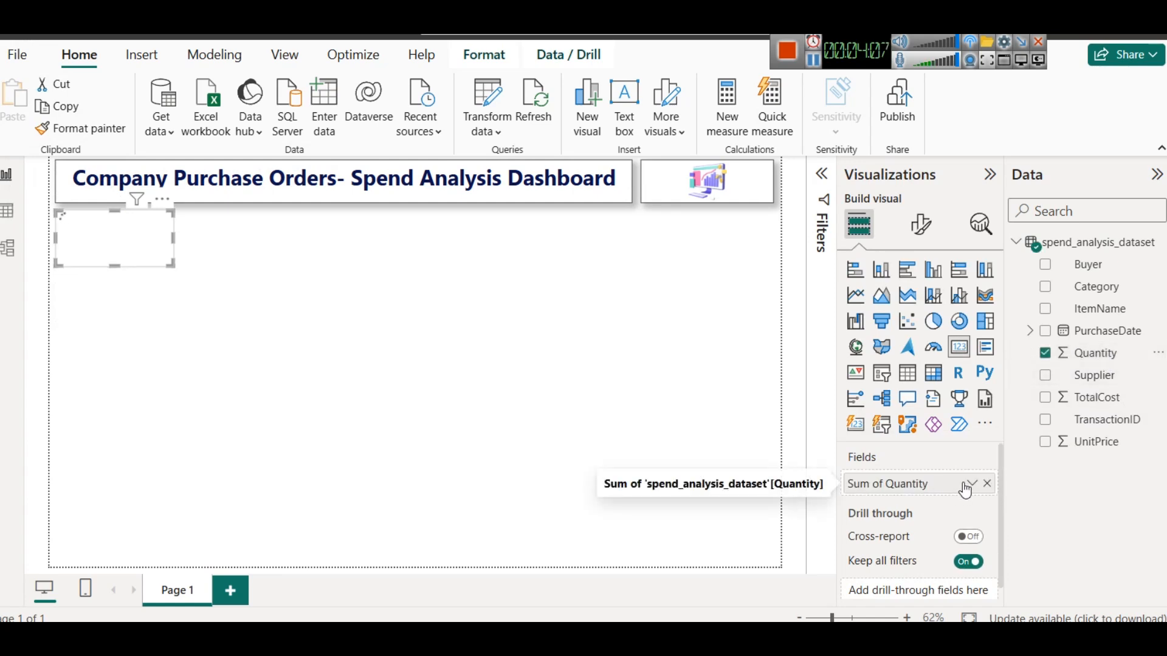
pyautogui.click(312, 310)
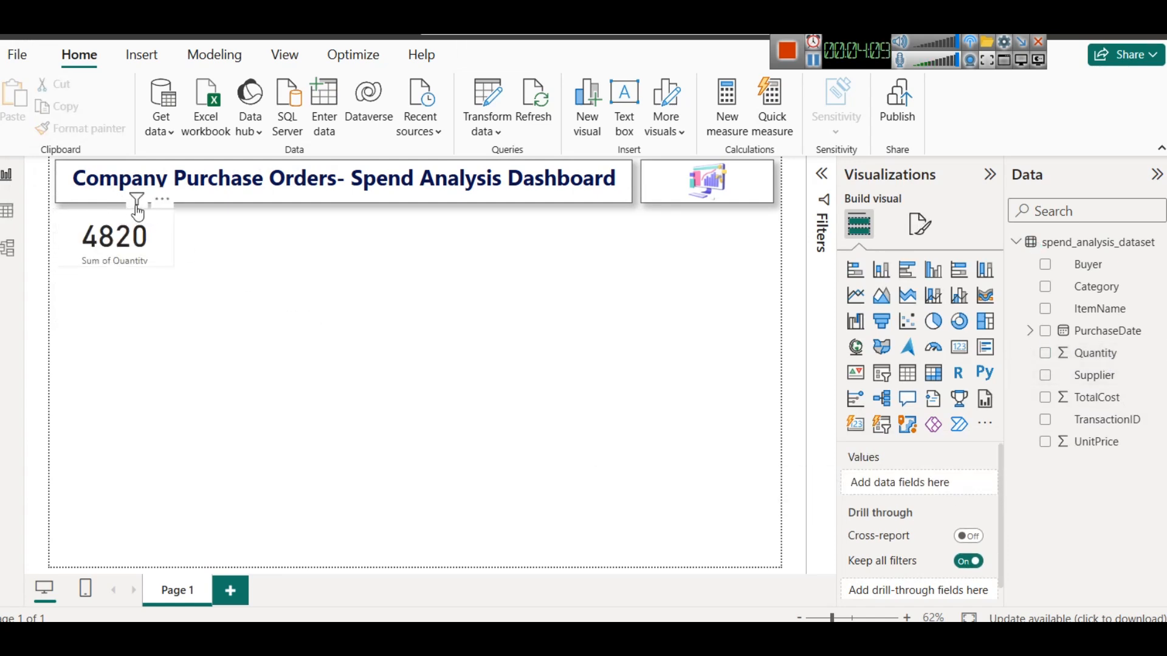
pyautogui.click(77, 185)
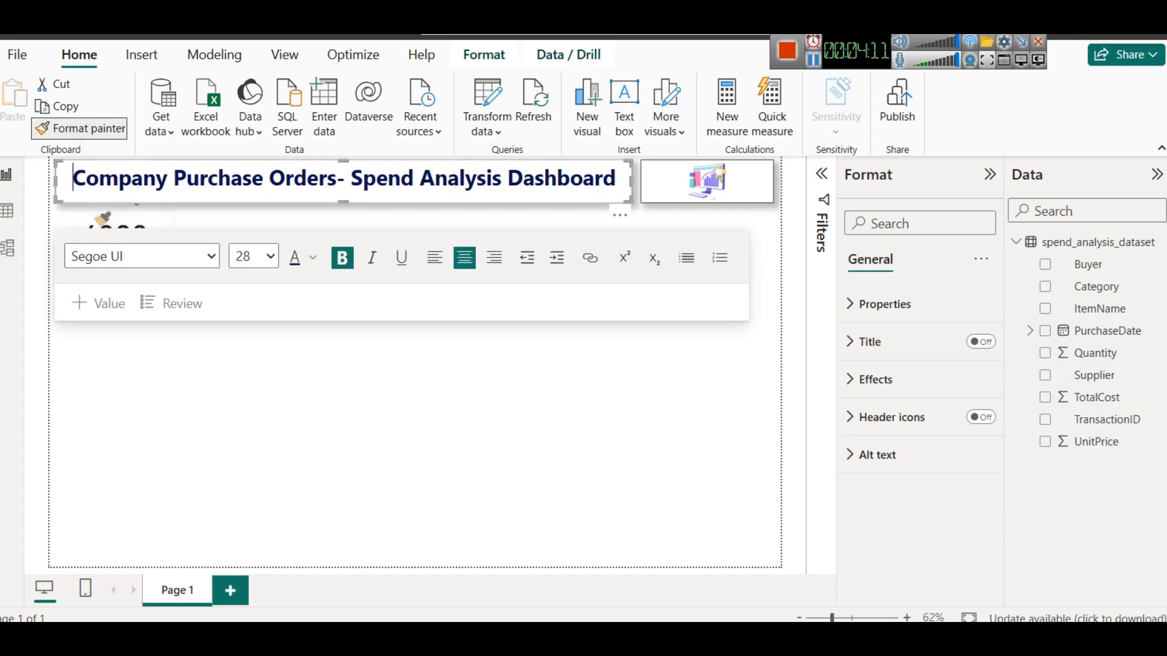
pyautogui.click(94, 210)
pyautogui.doubleClick(404, 353)
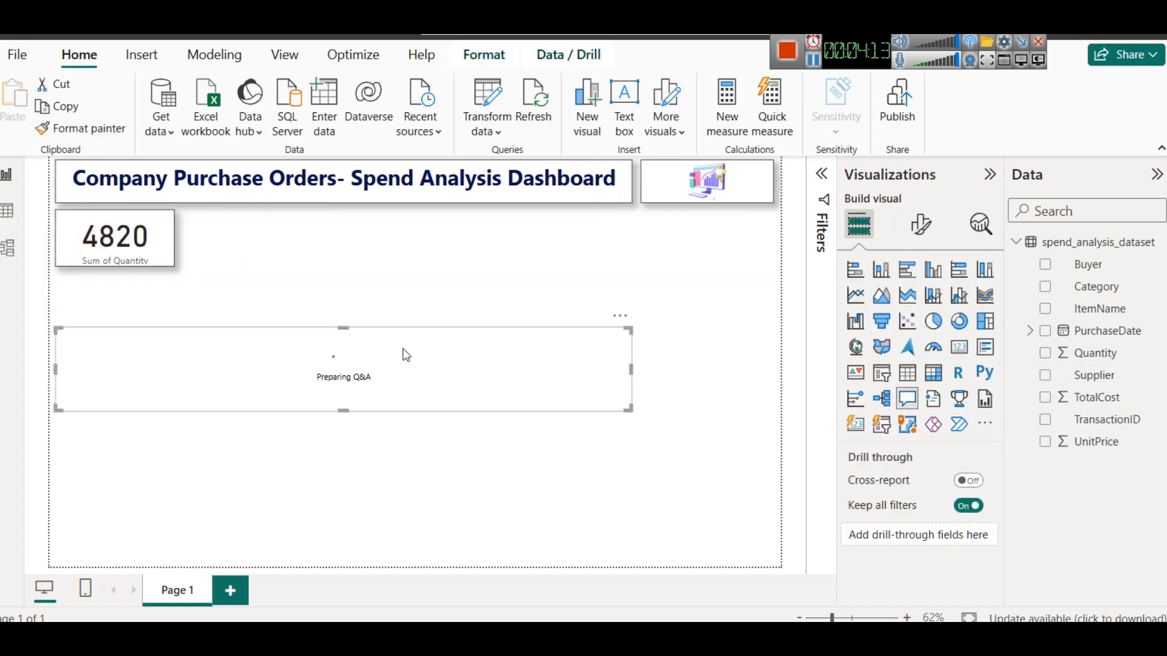
pyautogui.click(620, 315)
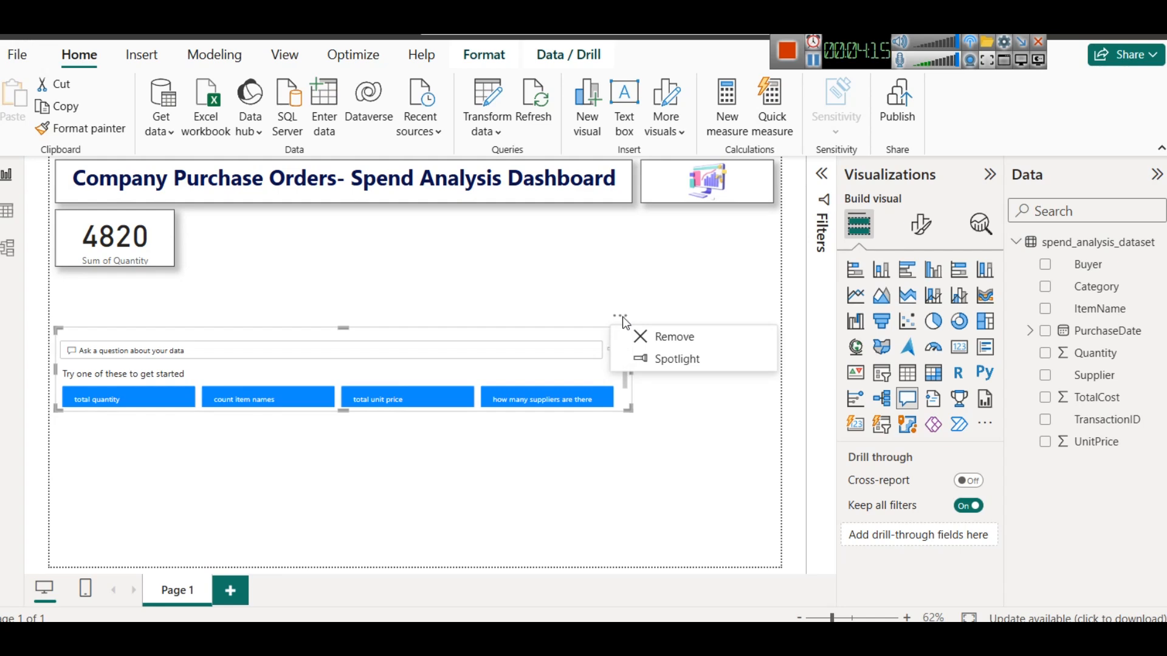
pyautogui.click(659, 333)
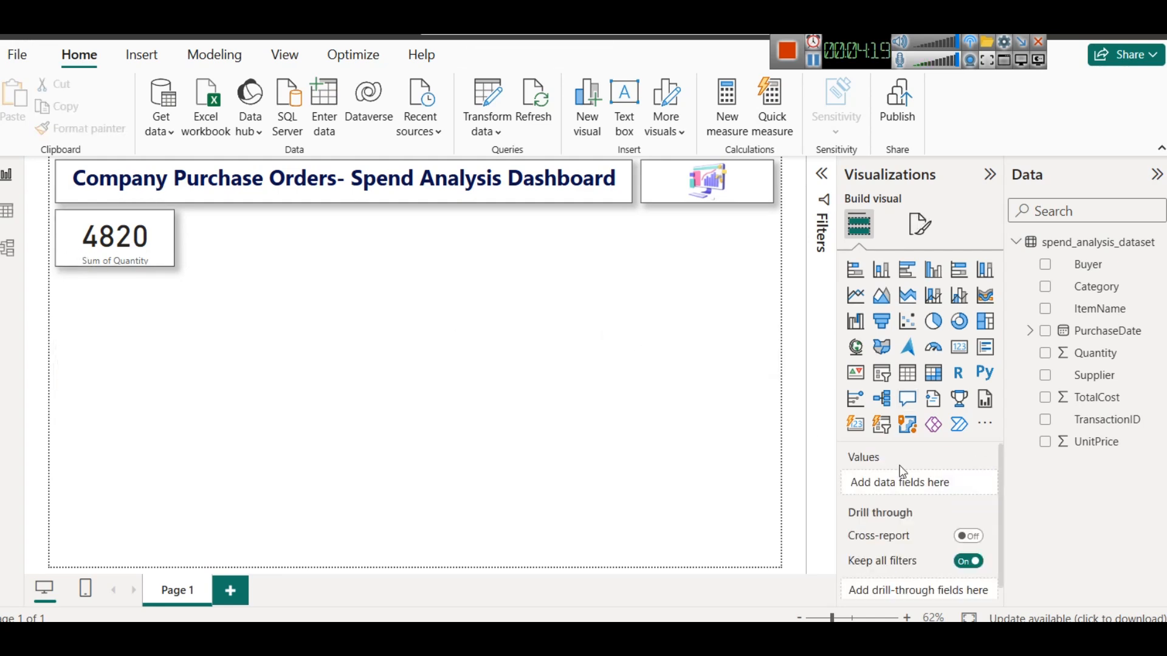
# - Turn off the category label on the Quantity card
pyautogui.click(101, 235)
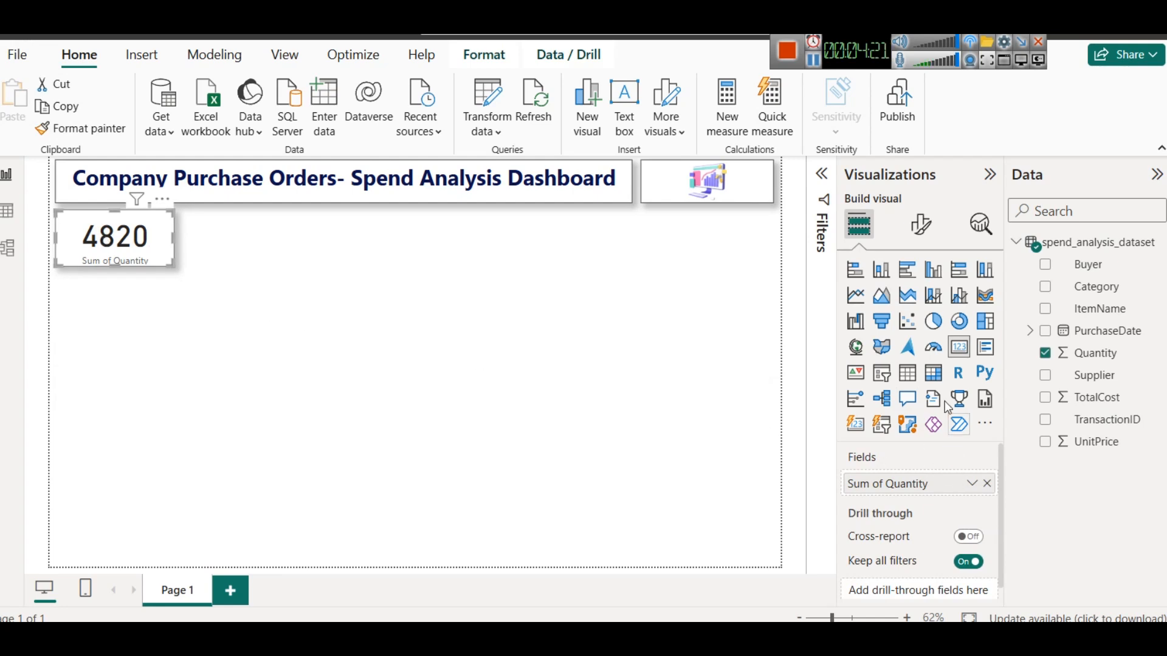
pyautogui.click(921, 224)
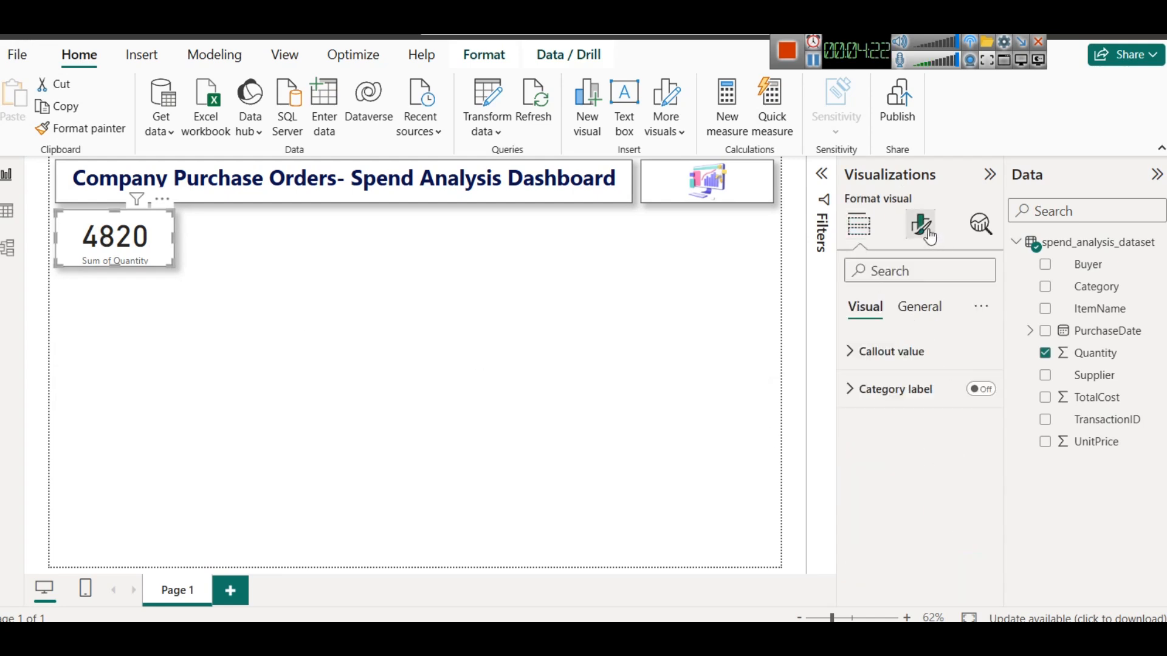
pyautogui.click(973, 392)
# - Turn on the Quantity card's title and set its text to "Total Qty Sold"
pyautogui.click(919, 307)
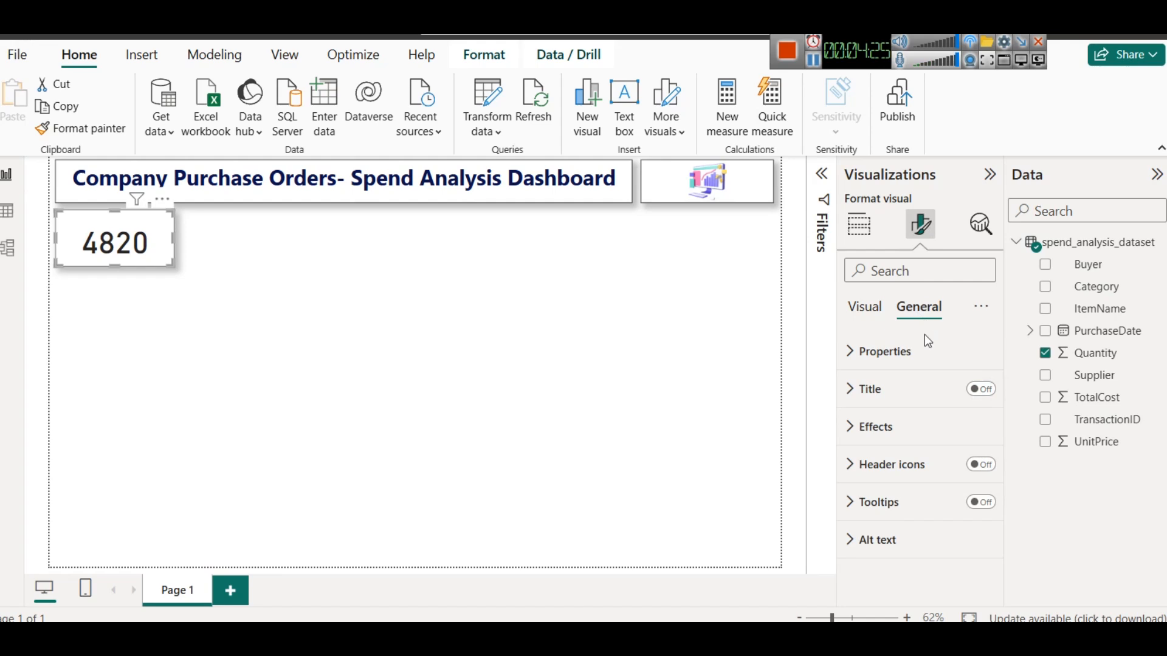
pyautogui.click(905, 359)
pyautogui.click(900, 353)
pyautogui.click(899, 388)
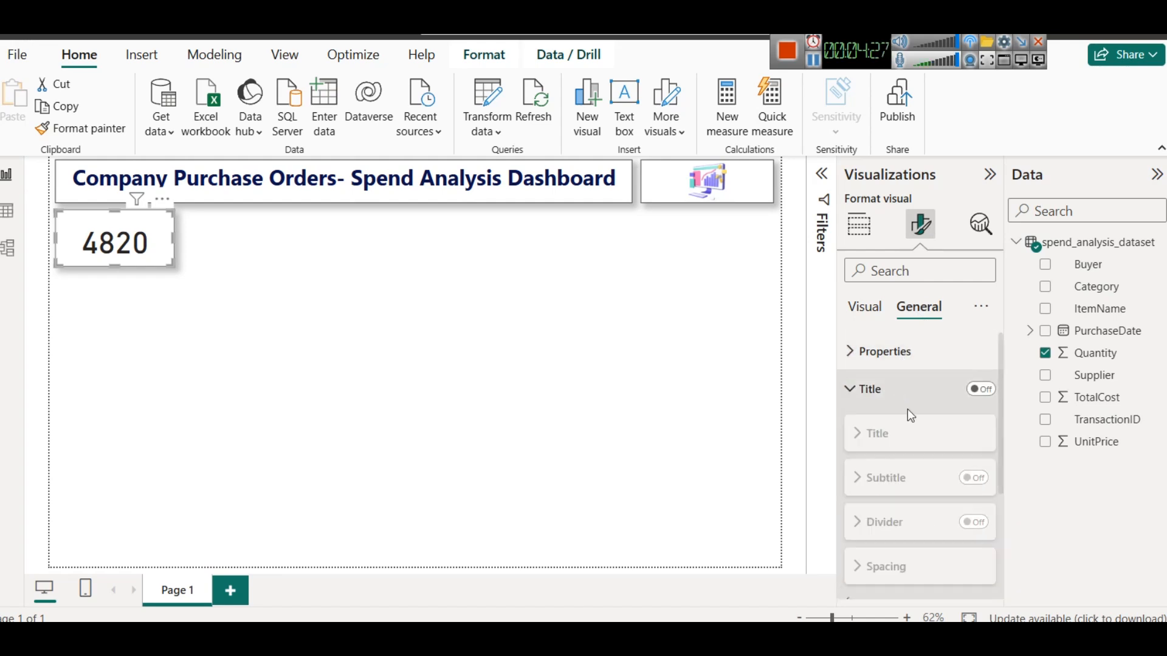
pyautogui.click(981, 389)
pyautogui.click(879, 431)
pyautogui.click(882, 490)
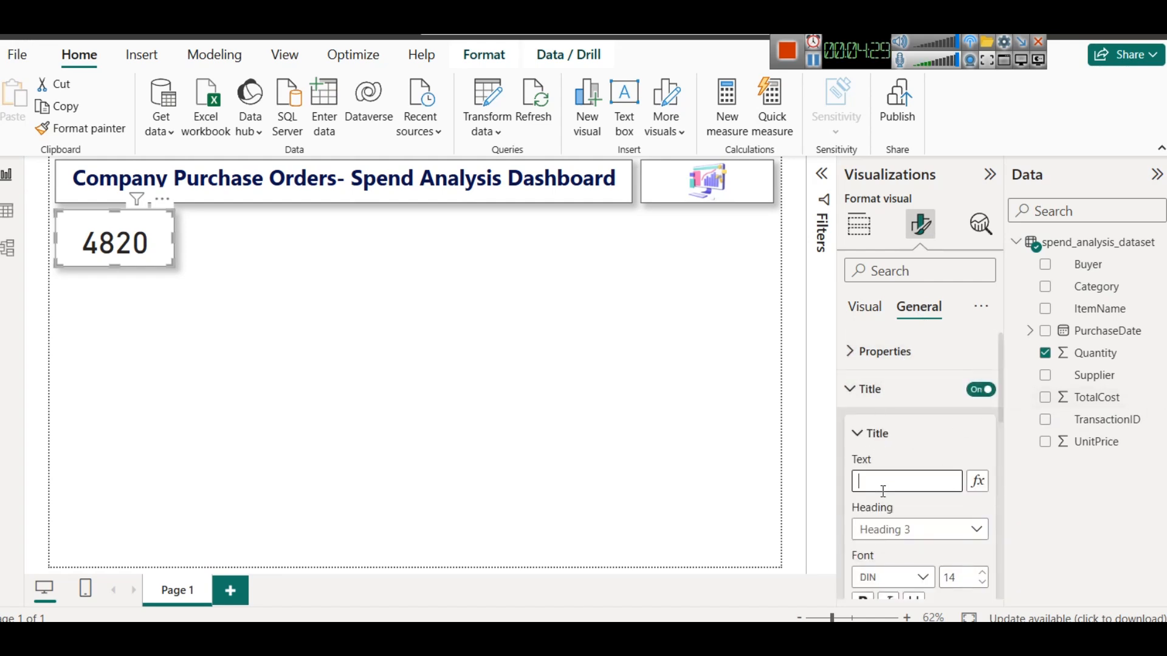
pyautogui.write('Total Qt')
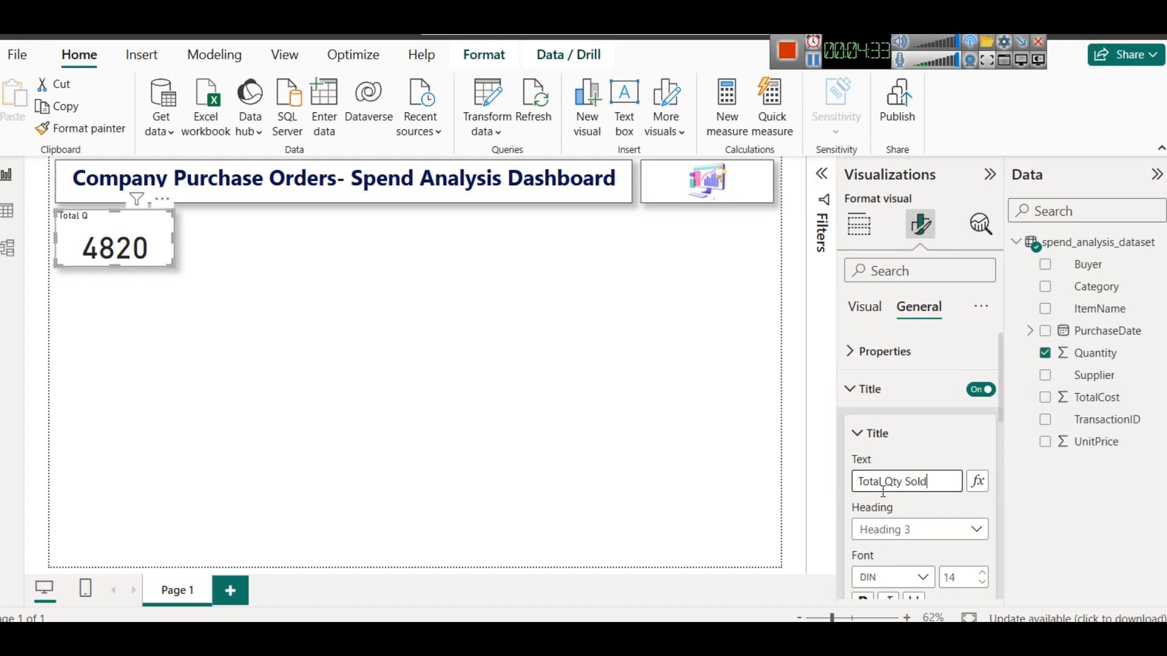
pyautogui.write('y Sold')
# - Format the card title with a dark purple text colour, centre alignment, bold, and font size 15
pyautogui.scroll(-5, 933, 509)
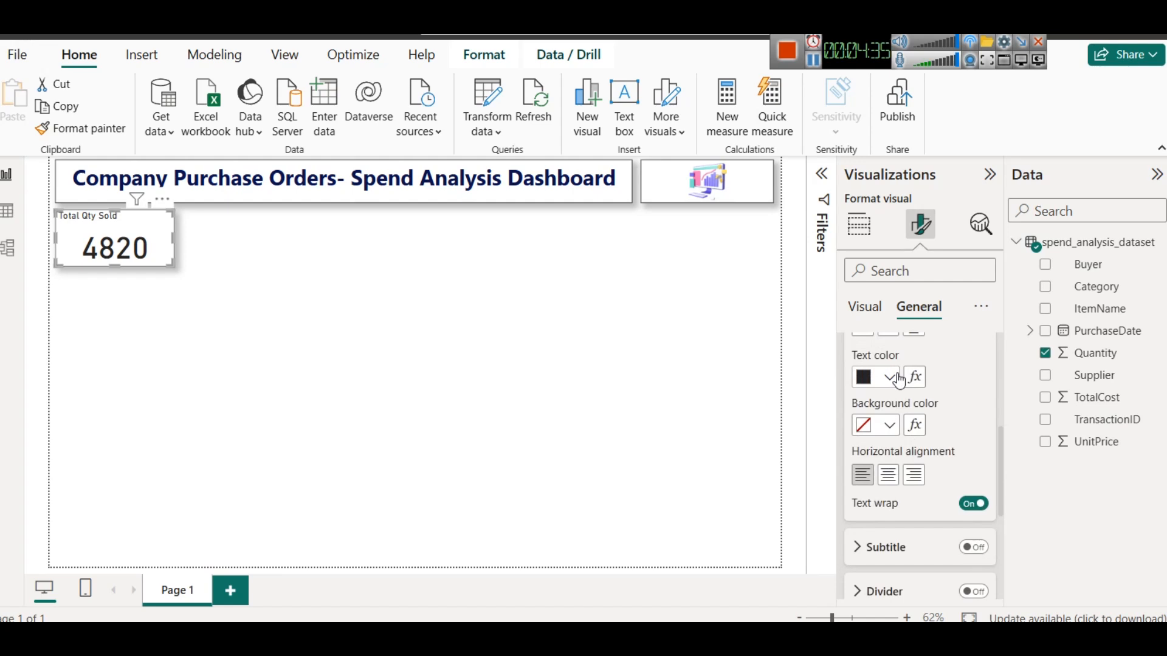
pyautogui.click(890, 377)
pyautogui.click(1006, 230)
pyautogui.scroll(-3, 941, 433)
pyautogui.click(888, 382)
pyautogui.scroll(-3, 898, 509)
pyautogui.scroll(5, 888, 503)
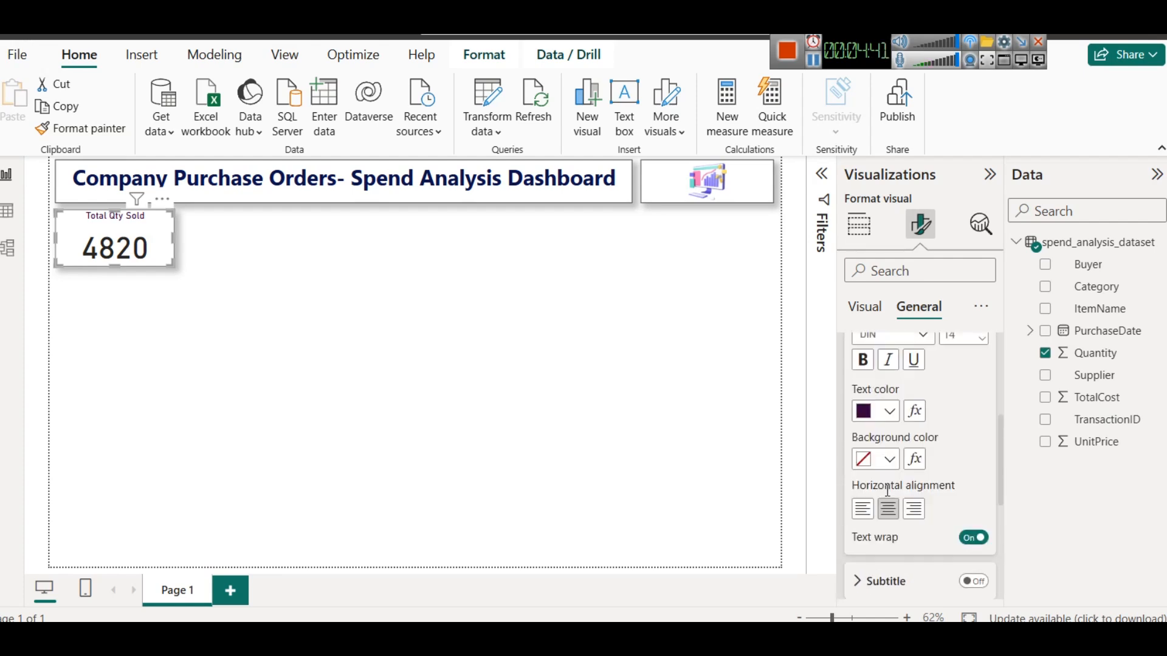
pyautogui.click(863, 361)
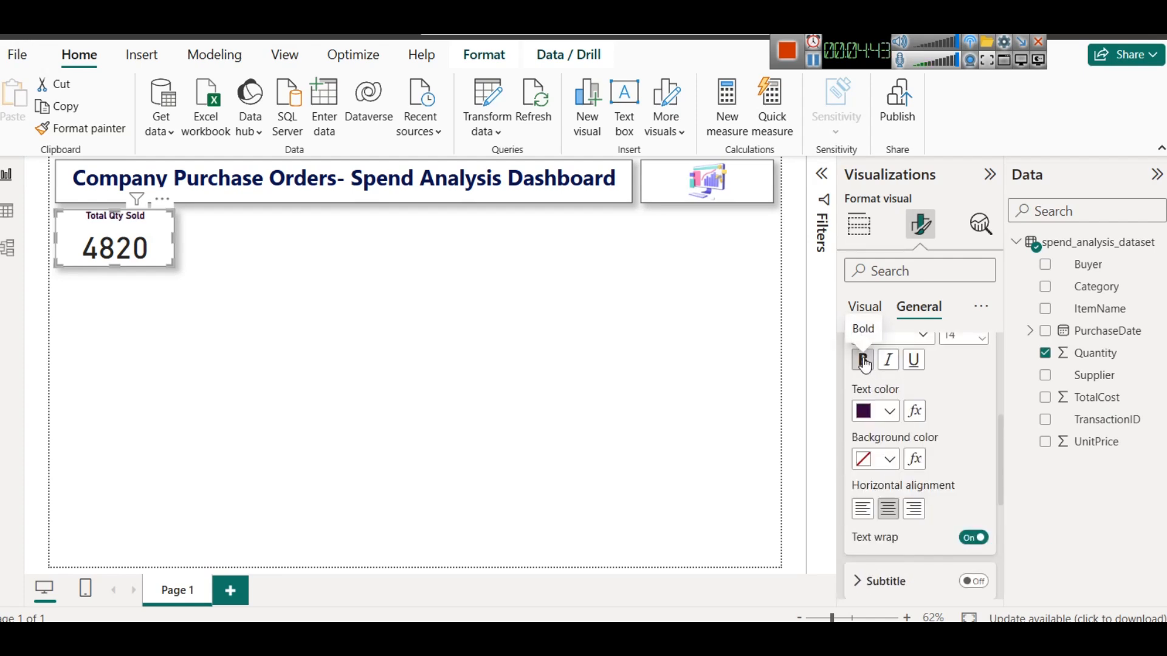
pyautogui.scroll(3, 944, 387)
pyautogui.click(982, 426)
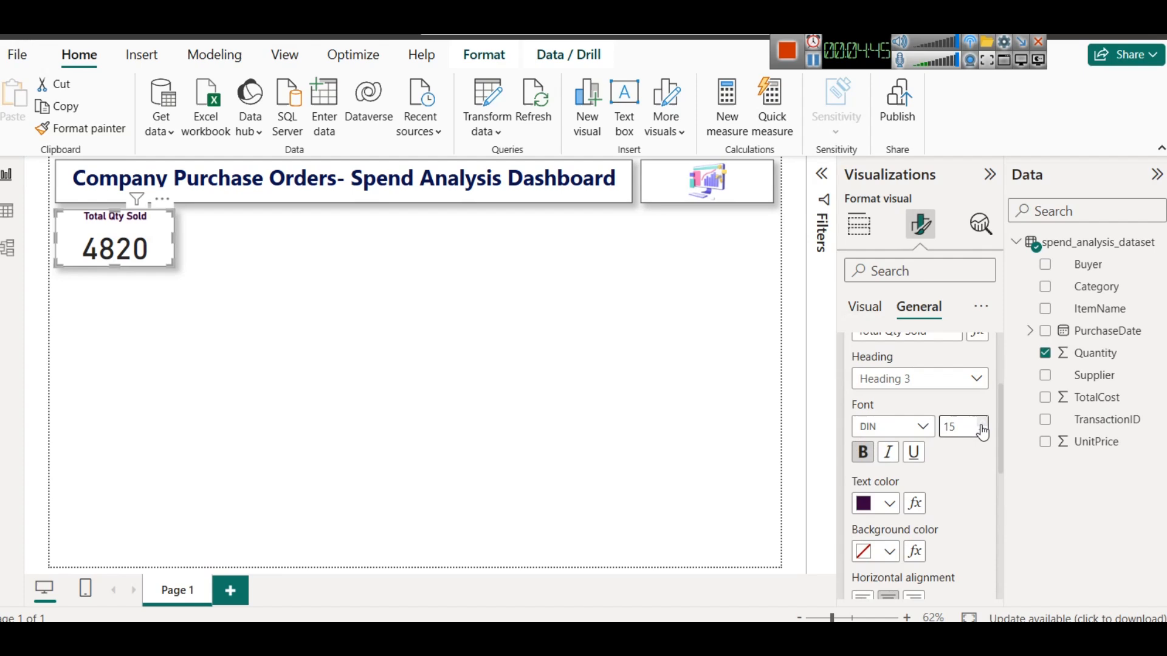
# - Duplicate the Quantity card and place the copy to its right
pyautogui.click(244, 308)
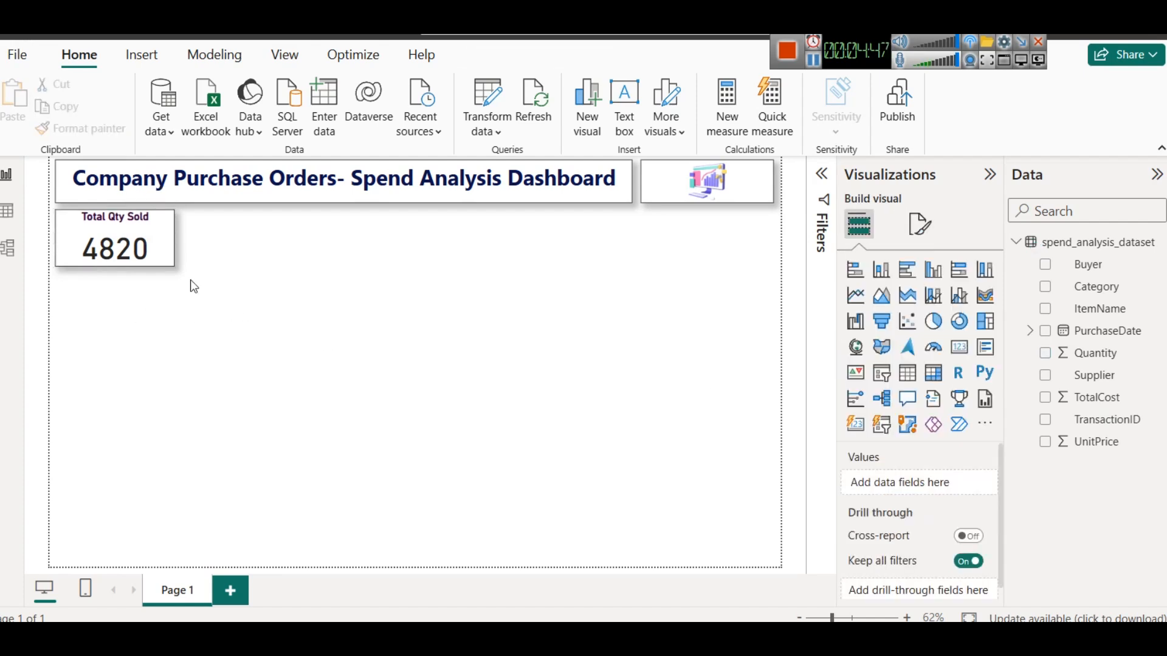
pyautogui.click(125, 239)
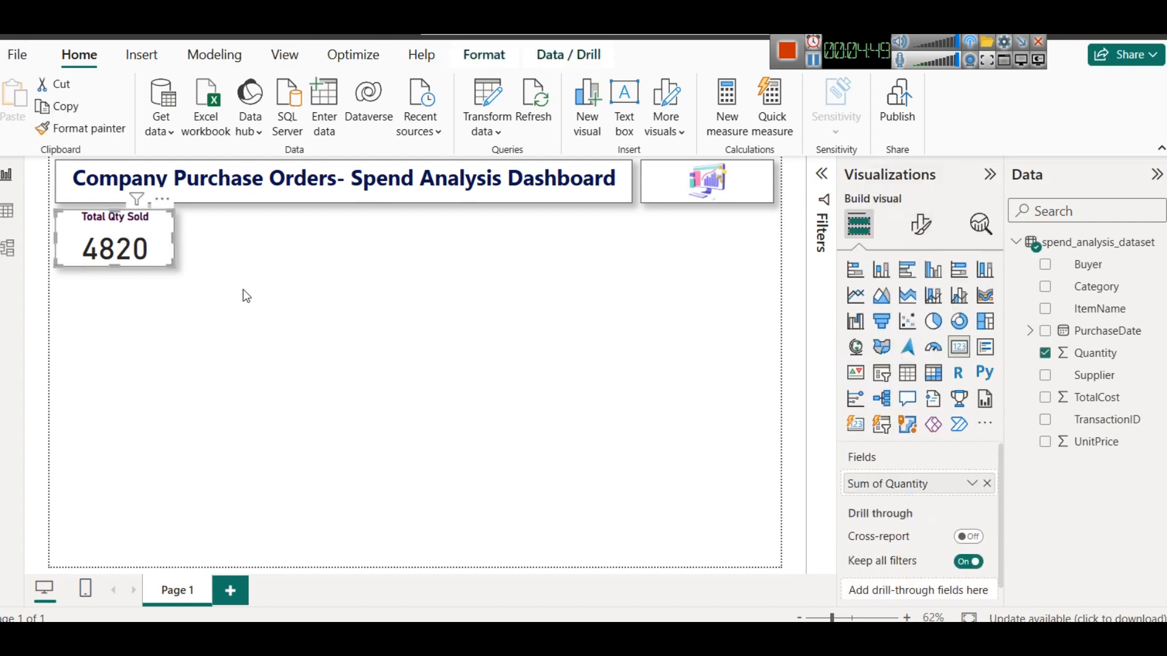
pyautogui.hotkey('ctrl', 'c')
pyautogui.hotkey('ctrl', 'v')
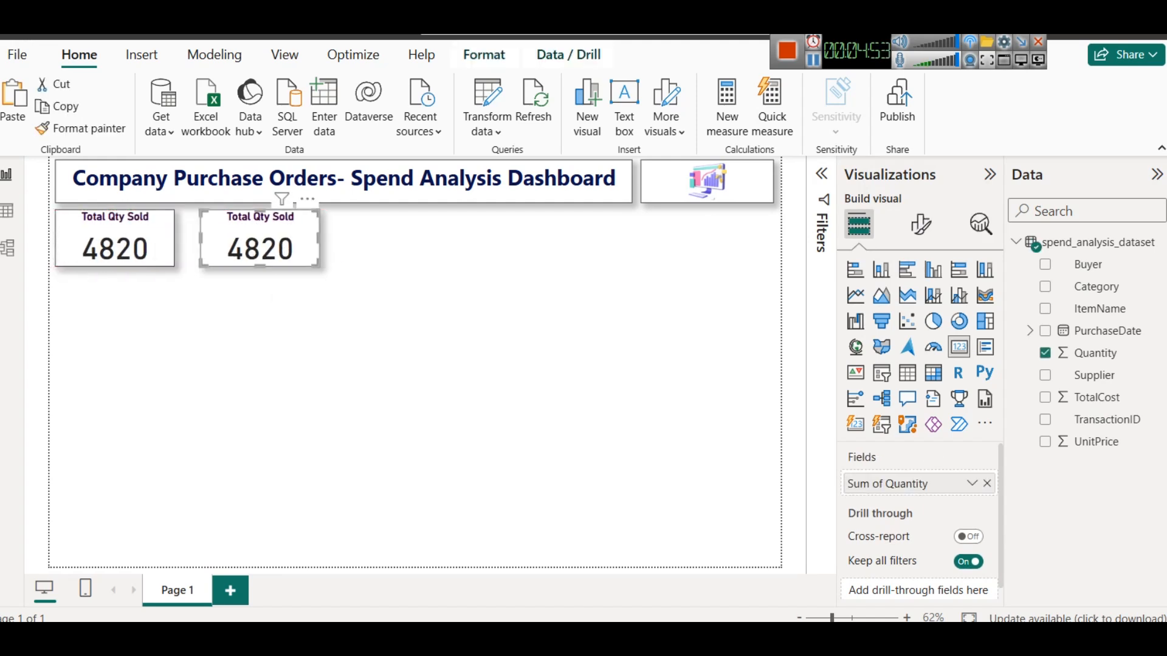
# - Inspect the dataset's columns in the table view before returning to the report
pyautogui.click(7, 213)
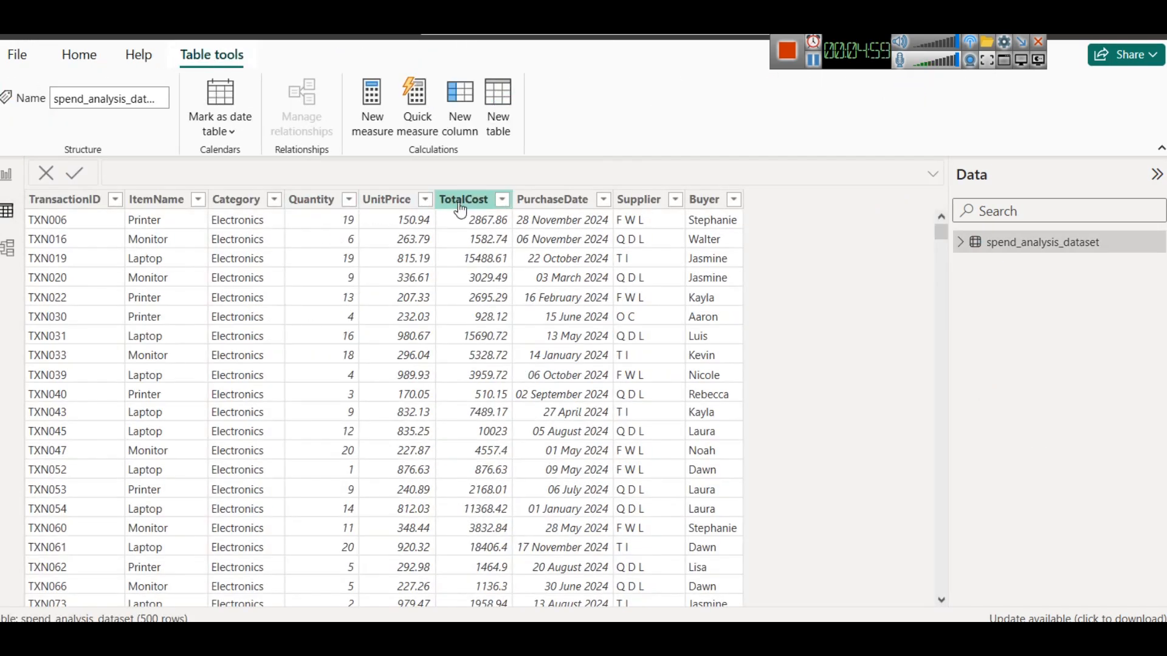
pyautogui.click(9, 178)
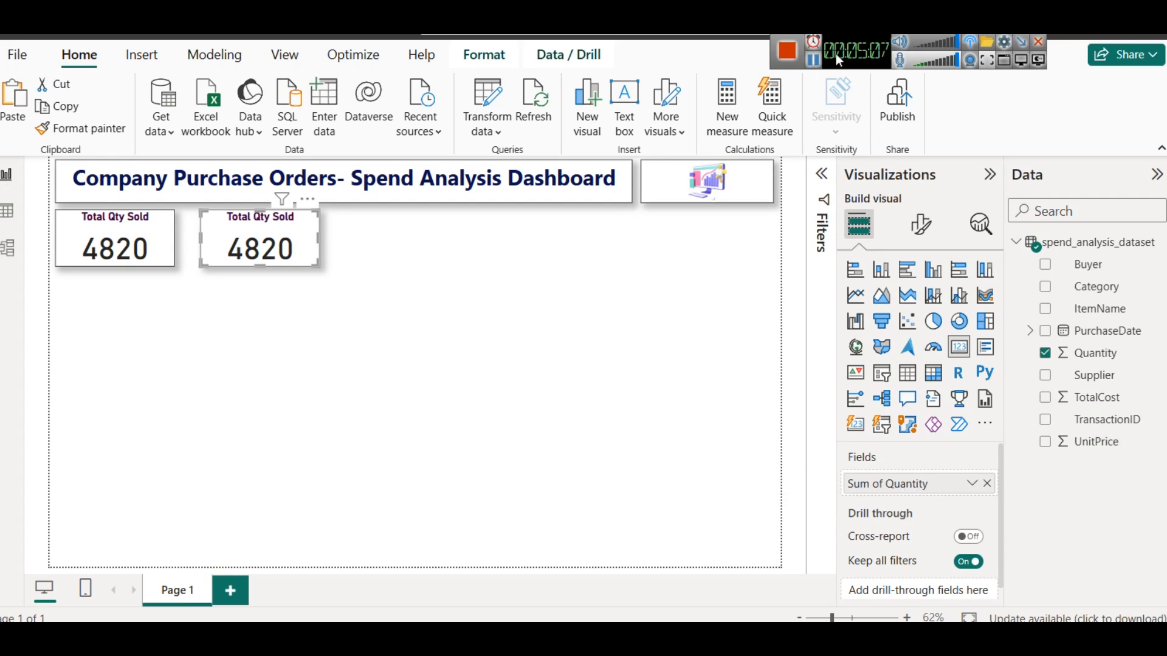
# - Retitle the first card "Total Qty Purchased"
pyautogui.click(136, 233)
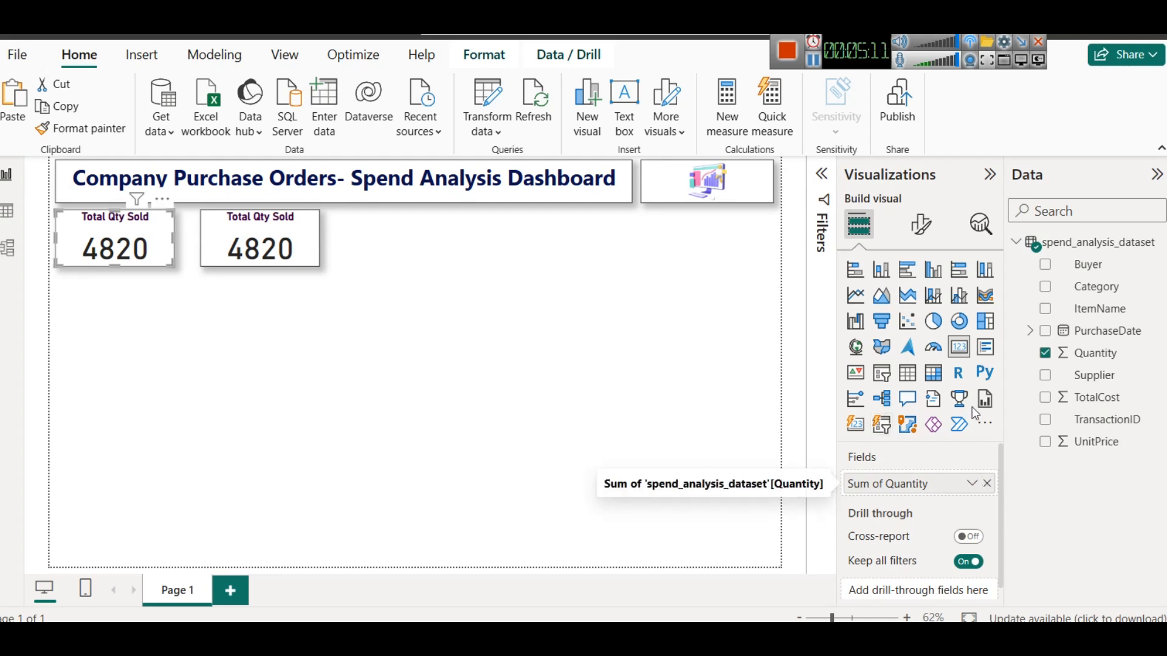
pyautogui.click(920, 225)
pyautogui.click(926, 309)
pyautogui.click(873, 390)
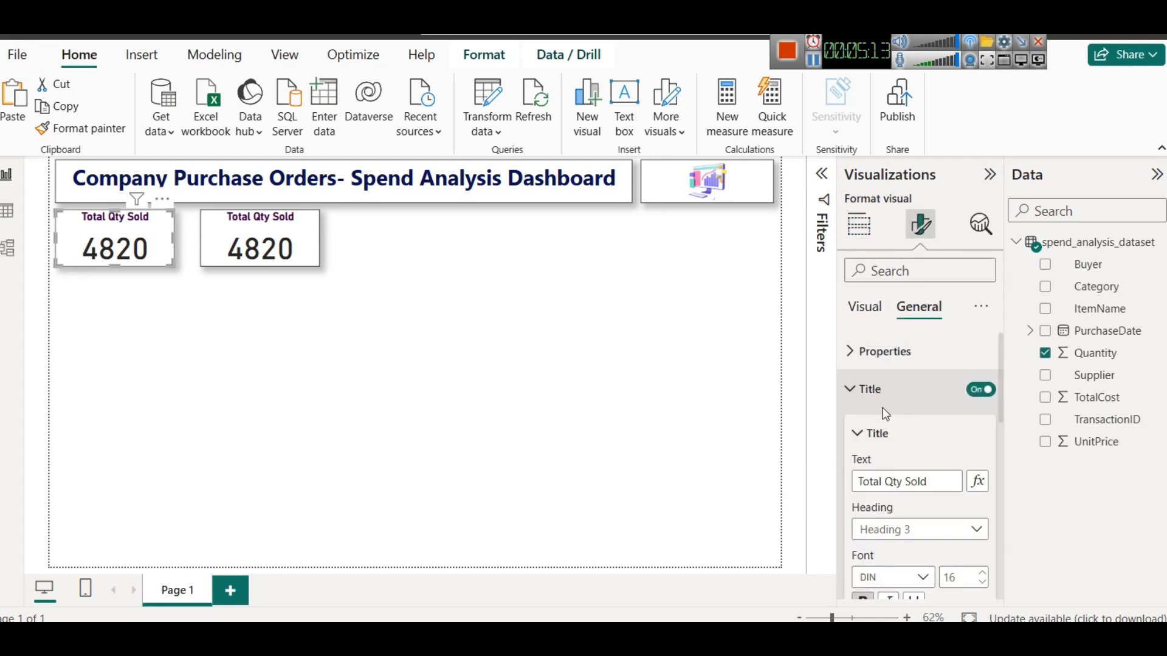
pyautogui.doubleClick(941, 480)
pyautogui.write('Purchase')
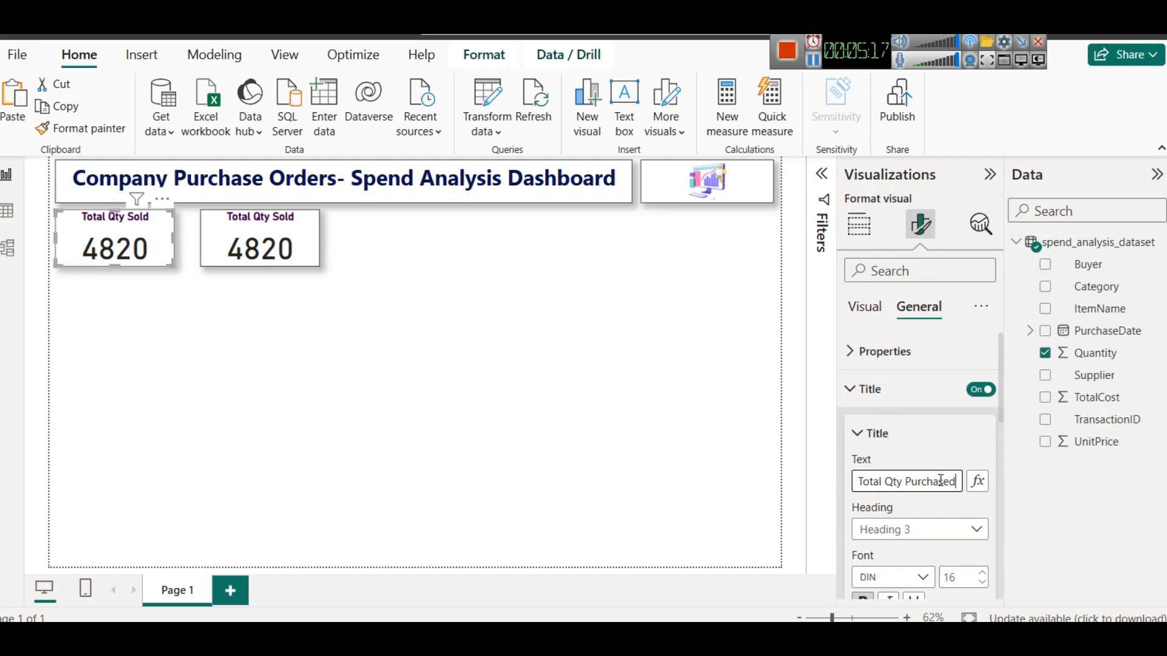
# - Replace the second card's field with TotalCost and title it "Total Cost Paid"
pyautogui.click(308, 265)
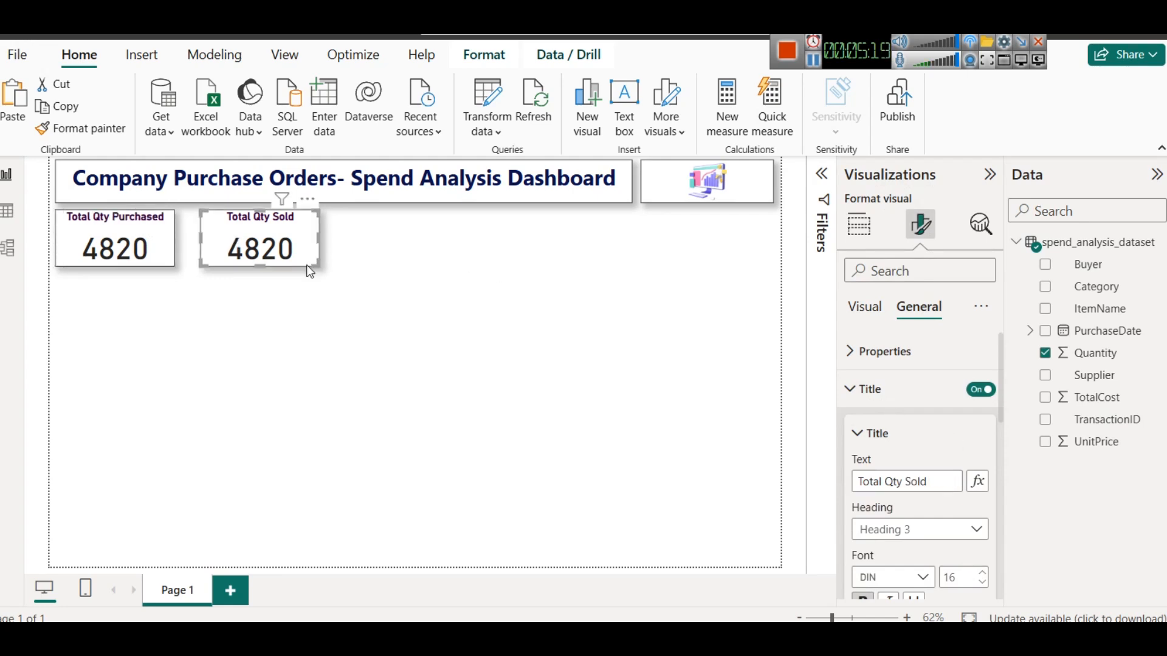
pyautogui.click(859, 225)
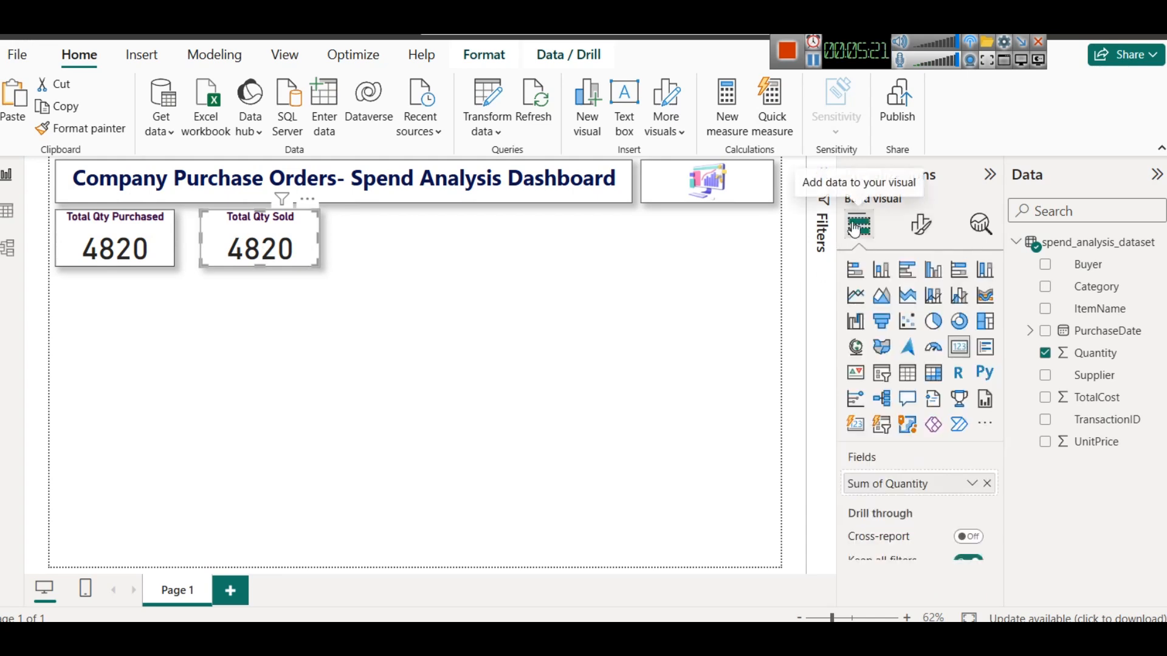
pyautogui.click(986, 484)
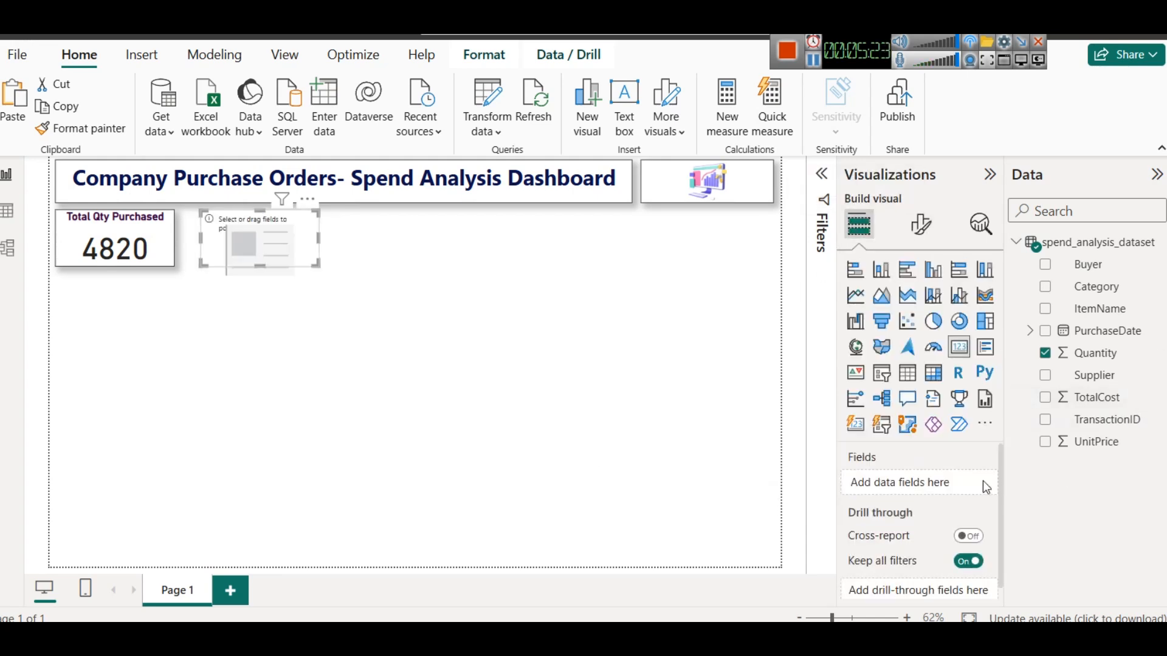
pyautogui.moveTo(1097, 398); pyautogui.dragTo(899, 482)
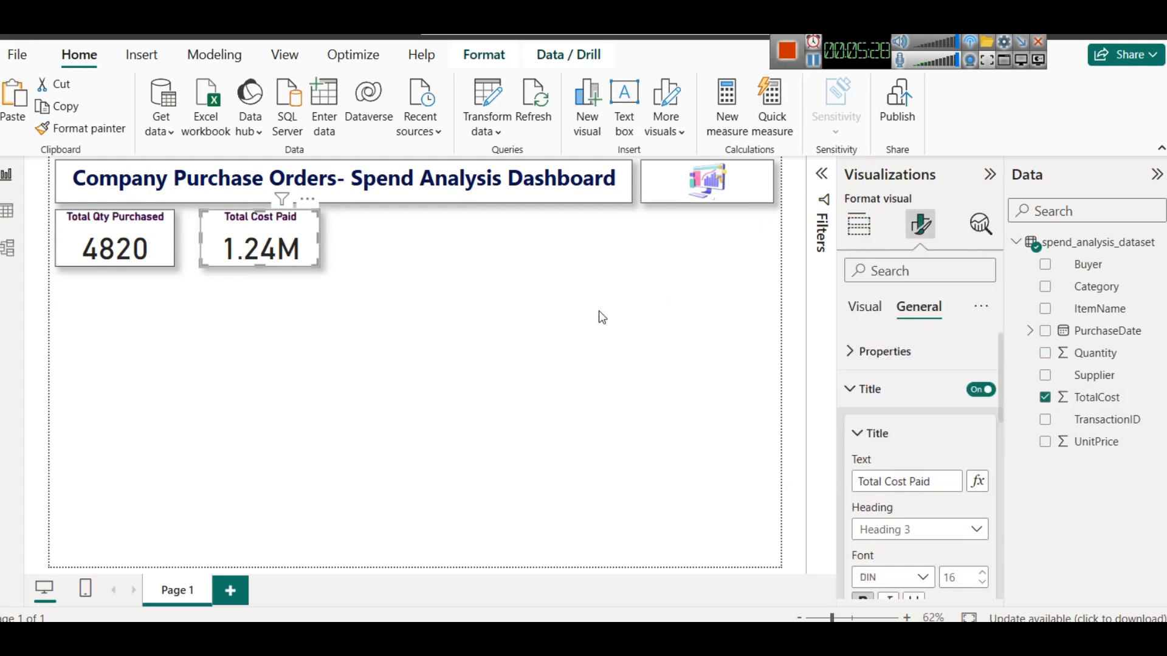
pyautogui.click(587, 332)
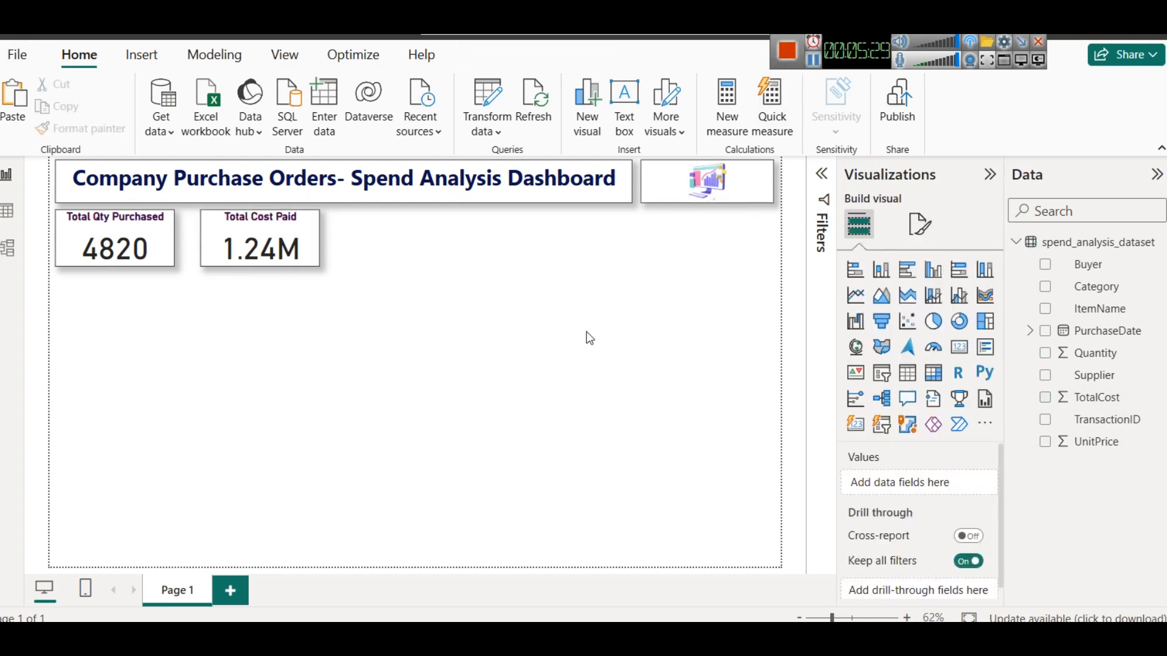
# - Duplicate the Total Cost Paid card and set the copy to show the average of UnitPrice
pyautogui.click(286, 227)
pyautogui.hotkey('ctrl', 'c')
pyautogui.hotkey('ctrl', 'v')
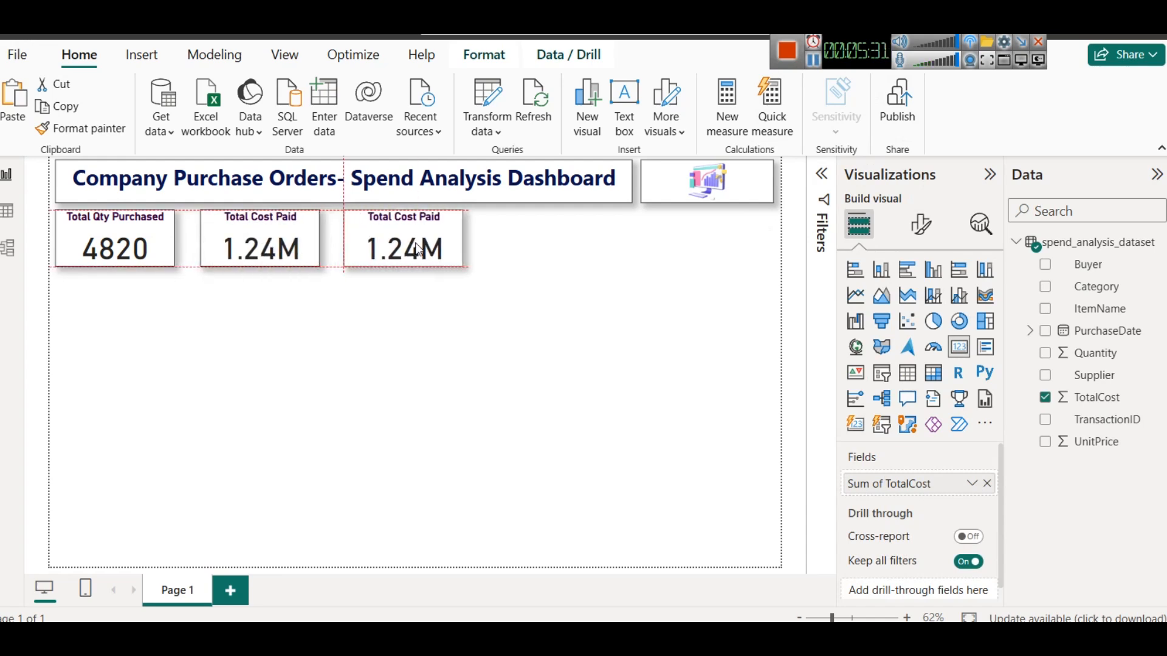
pyautogui.click(988, 485)
pyautogui.moveTo(1091, 442); pyautogui.dragTo(930, 483)
pyautogui.click(972, 484)
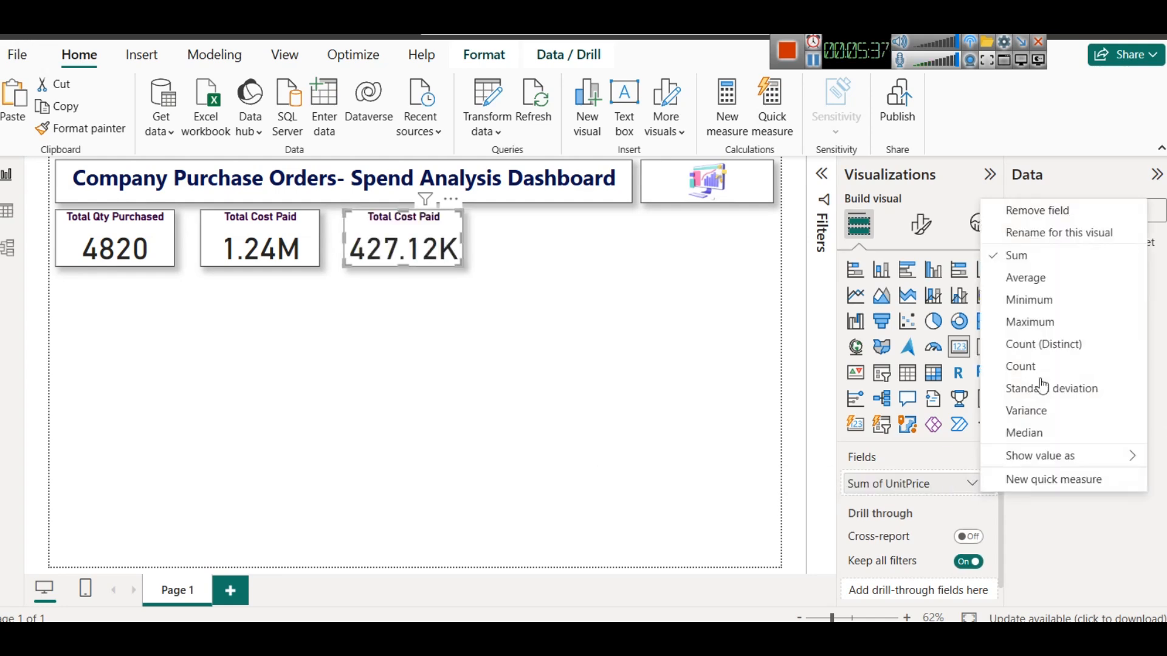
pyautogui.click(1060, 285)
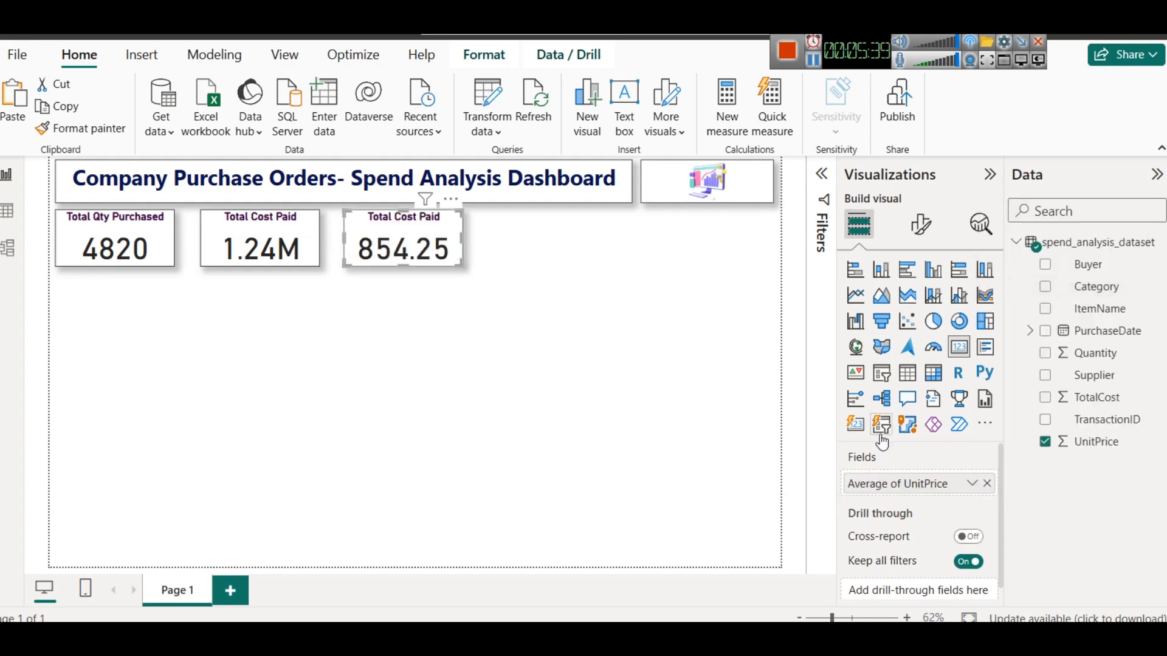
# - Retitle the third card "Avg Unit Price"
pyautogui.click(921, 225)
pyautogui.click(925, 308)
pyautogui.click(899, 389)
pyautogui.tripleClick(906, 480)
pyautogui.write('Avg')
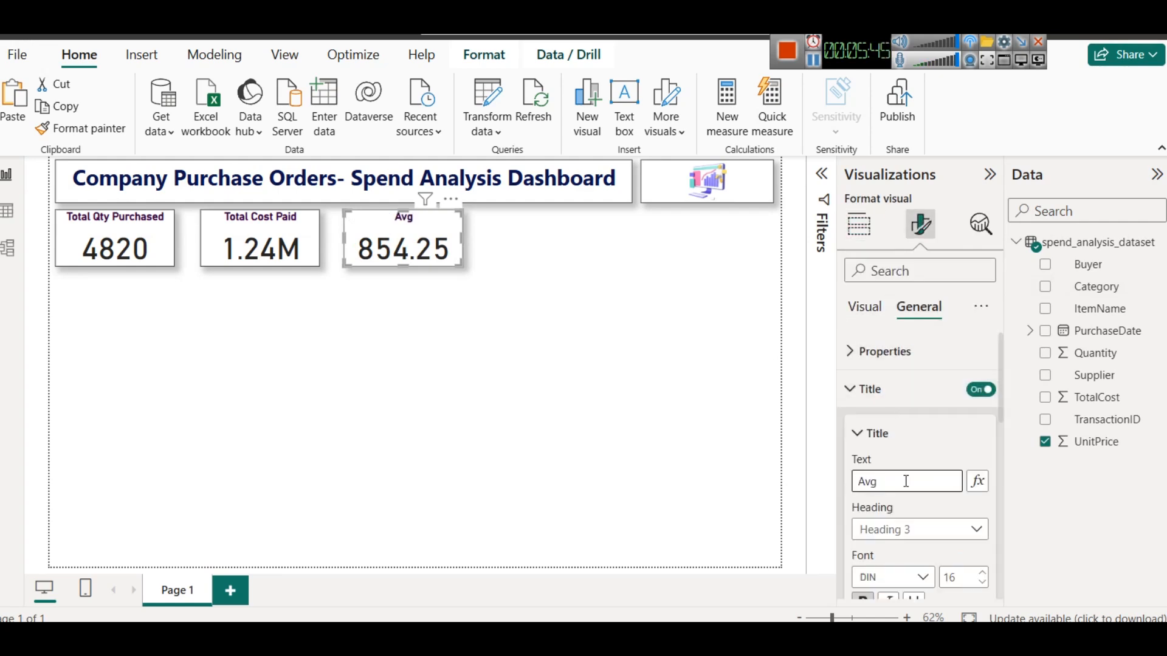
pyautogui.write(' Unit P')
pyautogui.click(439, 418)
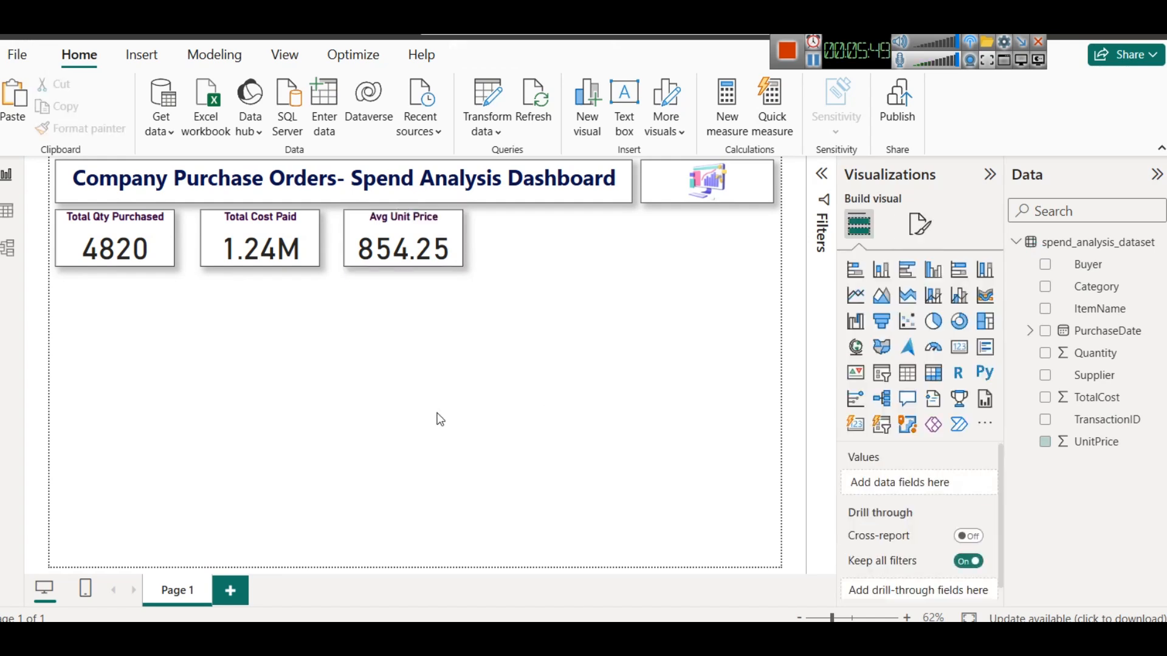
# - Duplicate the Avg Unit Price card into a fourth position and space the cards evenly along the row
pyautogui.click(430, 249)
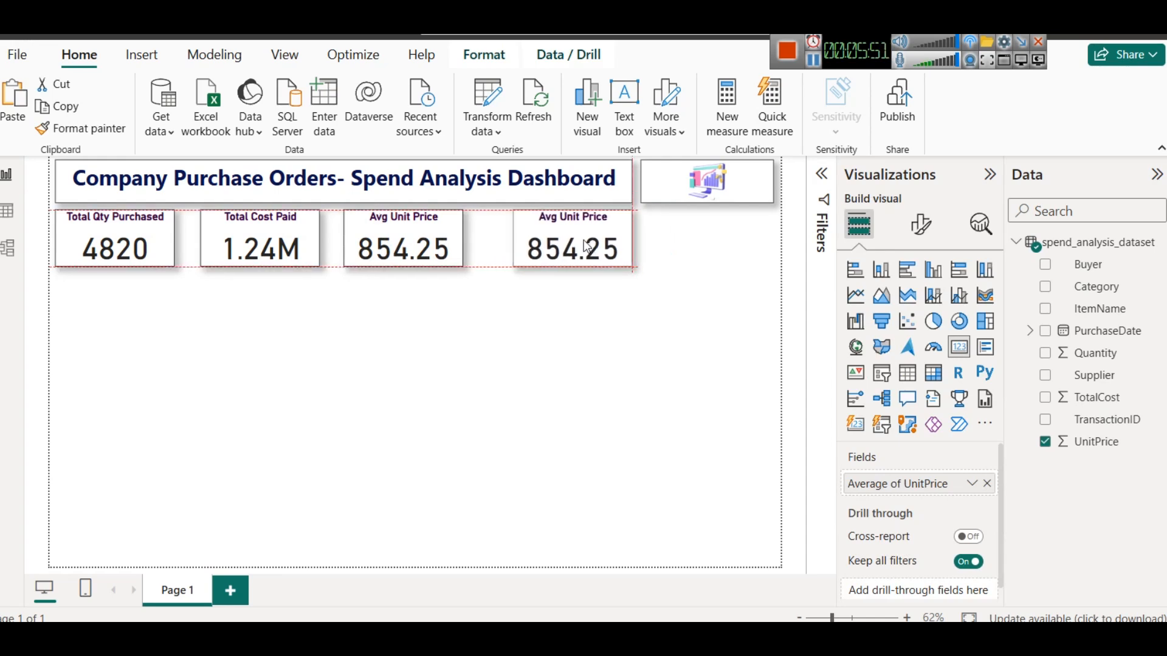
pyautogui.moveTo(378, 241); pyautogui.dragTo(391, 242)
pyautogui.moveTo(290, 249); pyautogui.dragTo(296, 249)
pyautogui.click(549, 249)
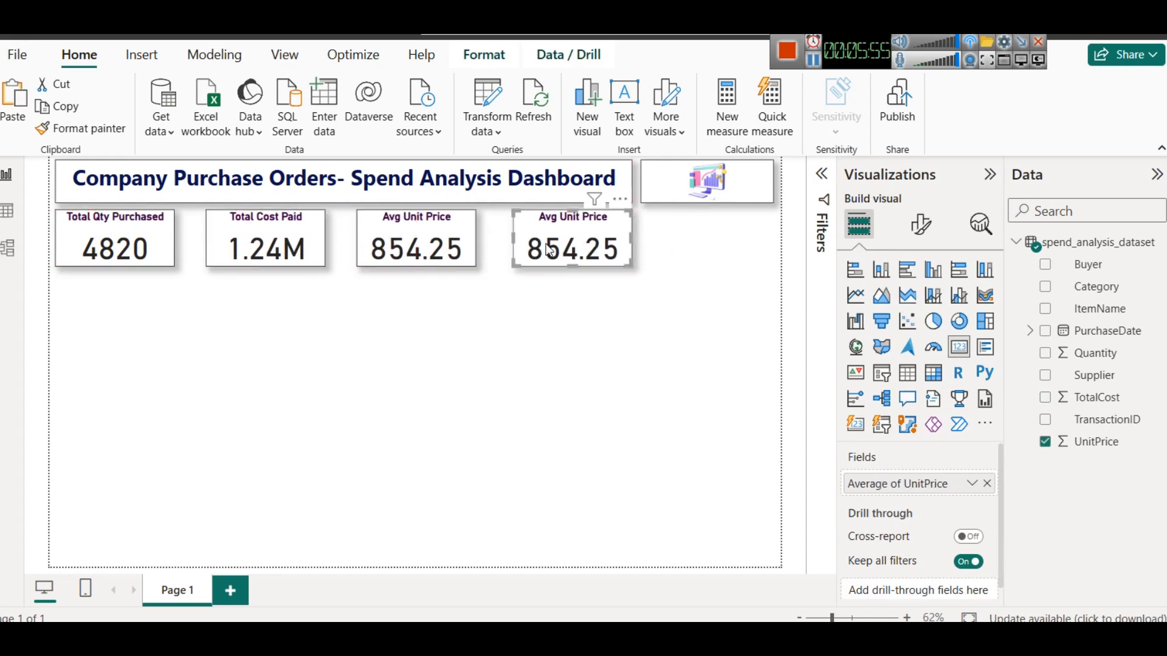
# - Replace the fourth card's field with a count of TransactionID
pyautogui.click(987, 484)
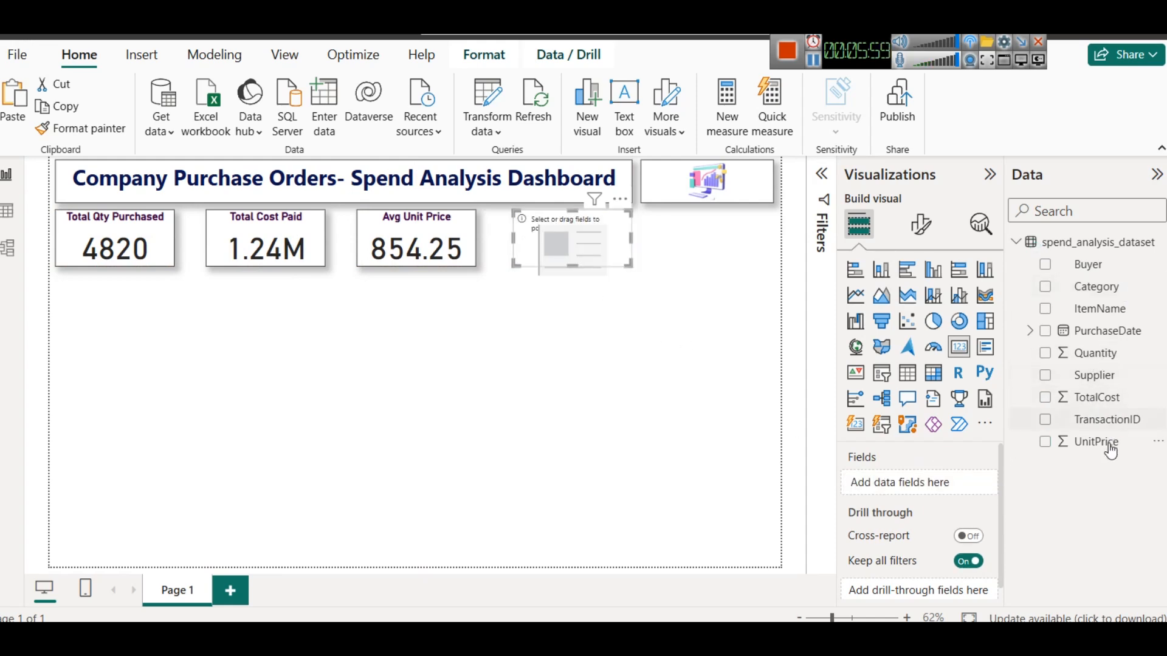
pyautogui.moveTo(1107, 421); pyautogui.dragTo(966, 483)
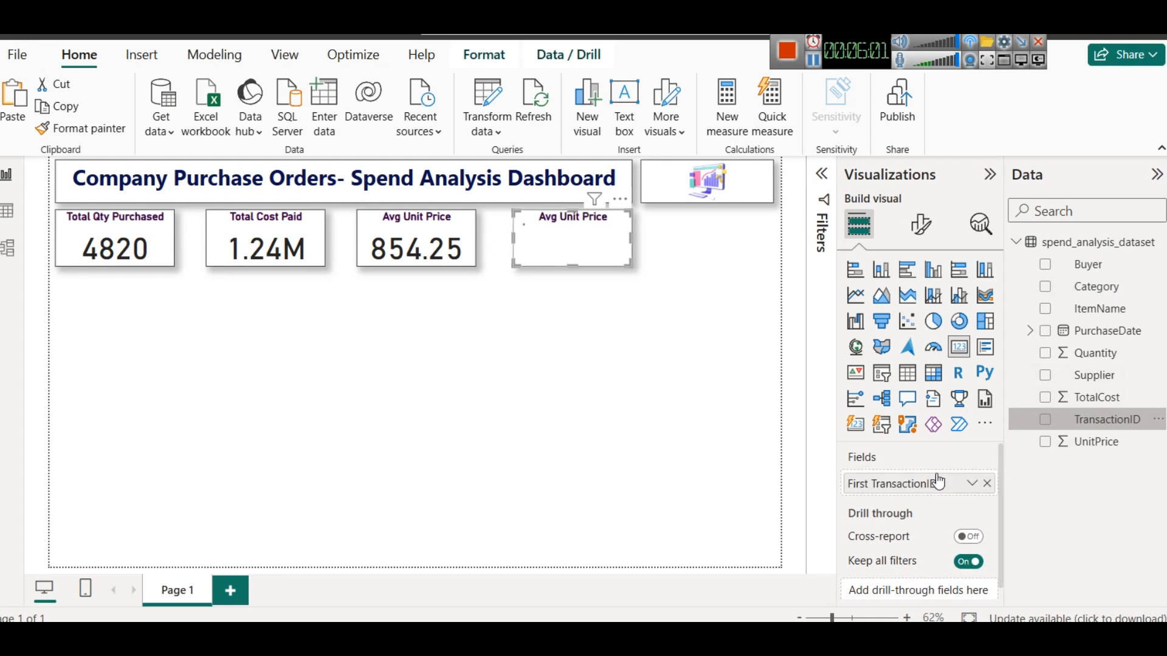
pyautogui.click(971, 483)
pyautogui.click(1033, 451)
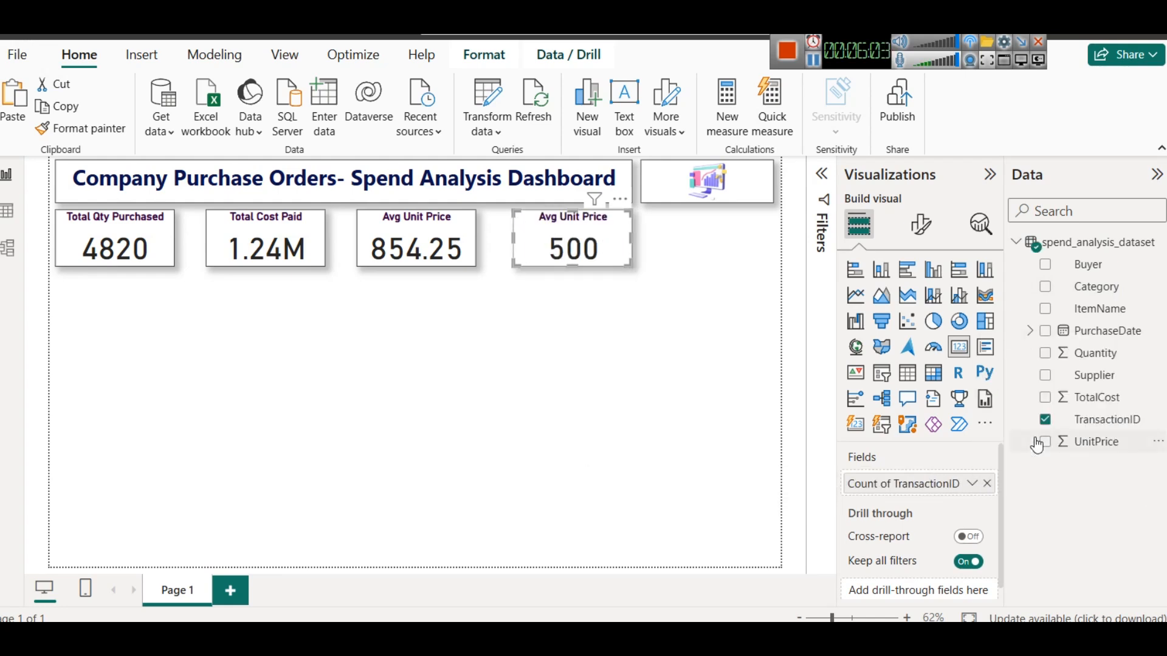
# - Retitle the fourth card "Total Number of Txn"
pyautogui.click(922, 225)
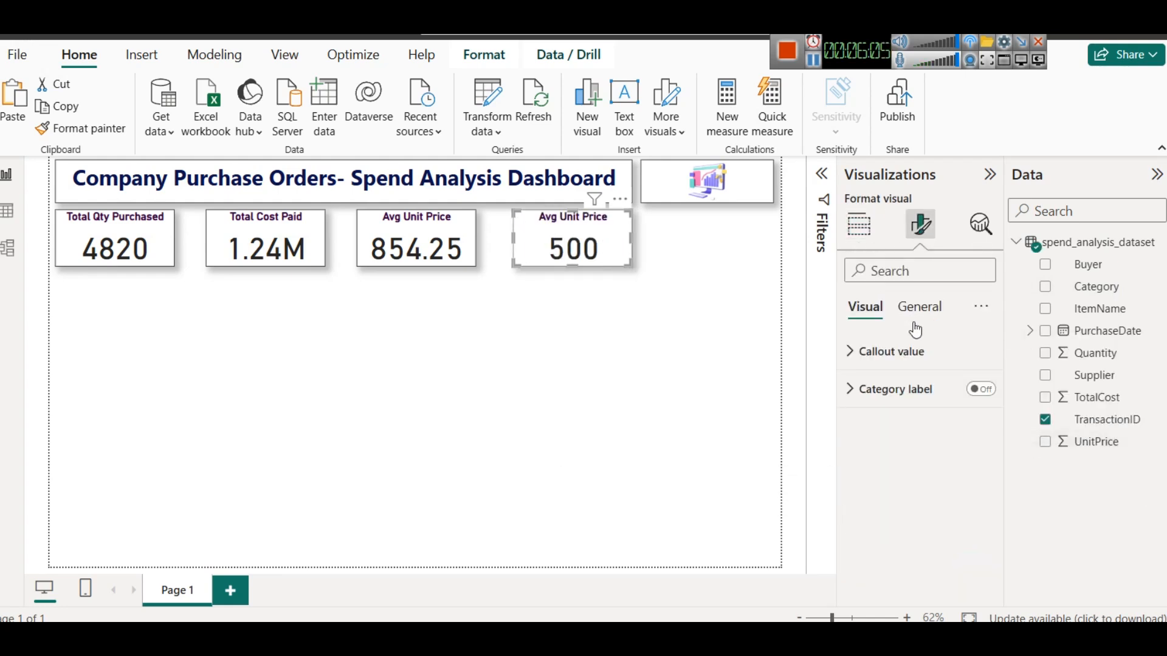
pyautogui.click(919, 307)
pyautogui.click(910, 400)
pyautogui.tripleClick(917, 480)
pyautogui.write('Total Tx')
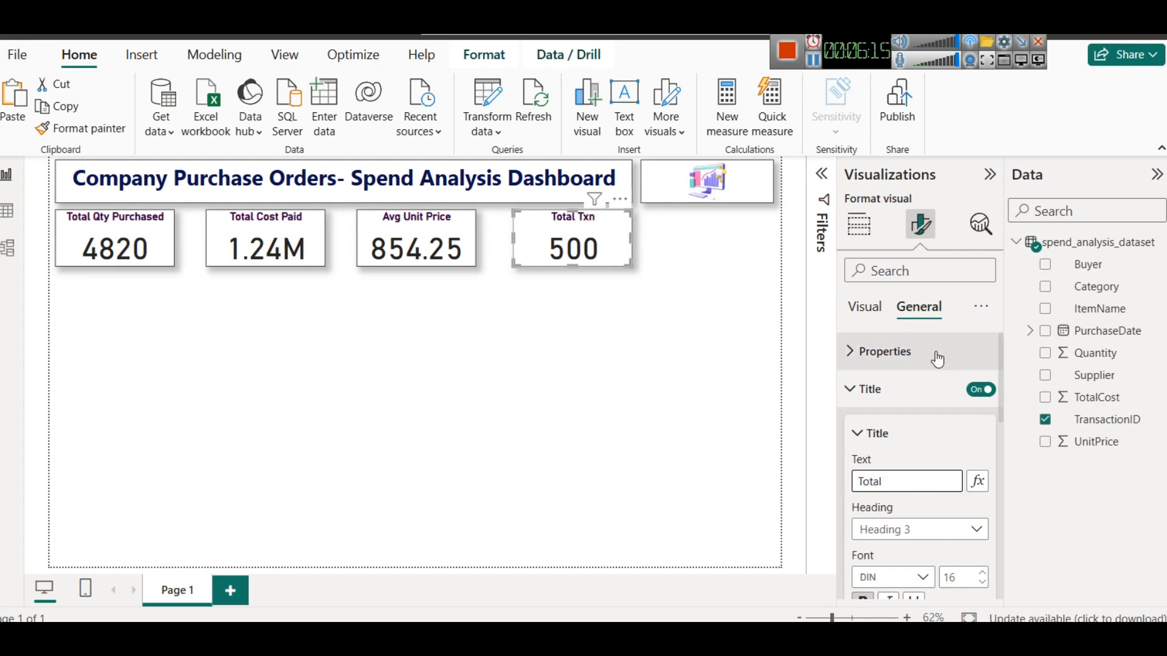
pyautogui.write('Number of Txn')
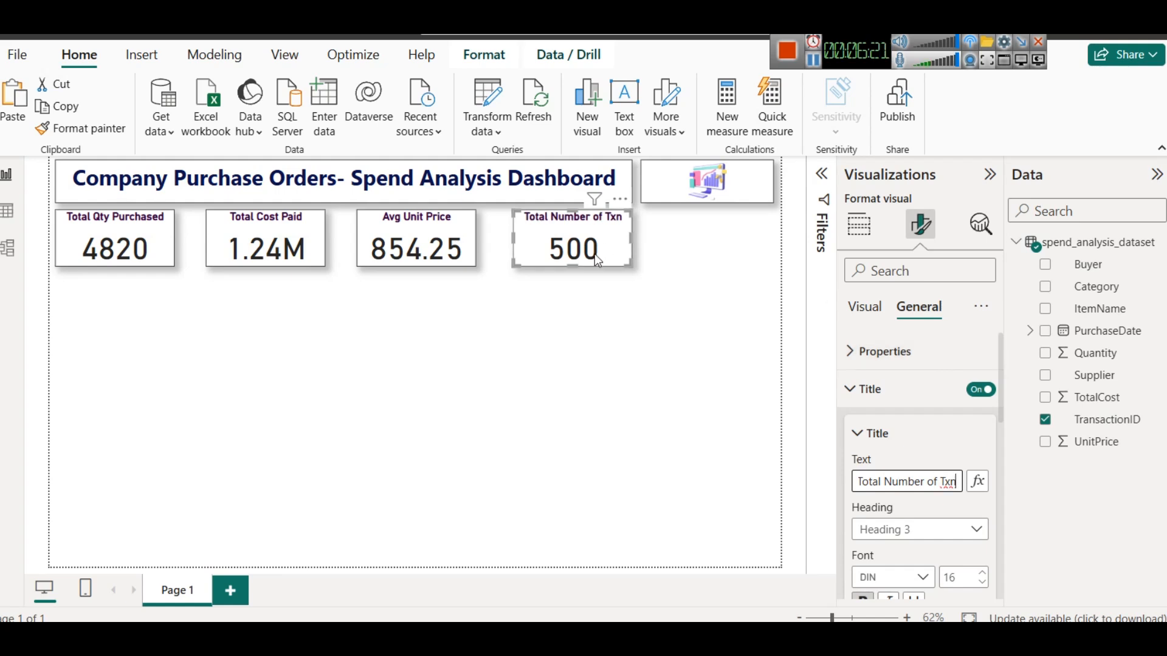
pyautogui.click(646, 376)
pyautogui.click(458, 257)
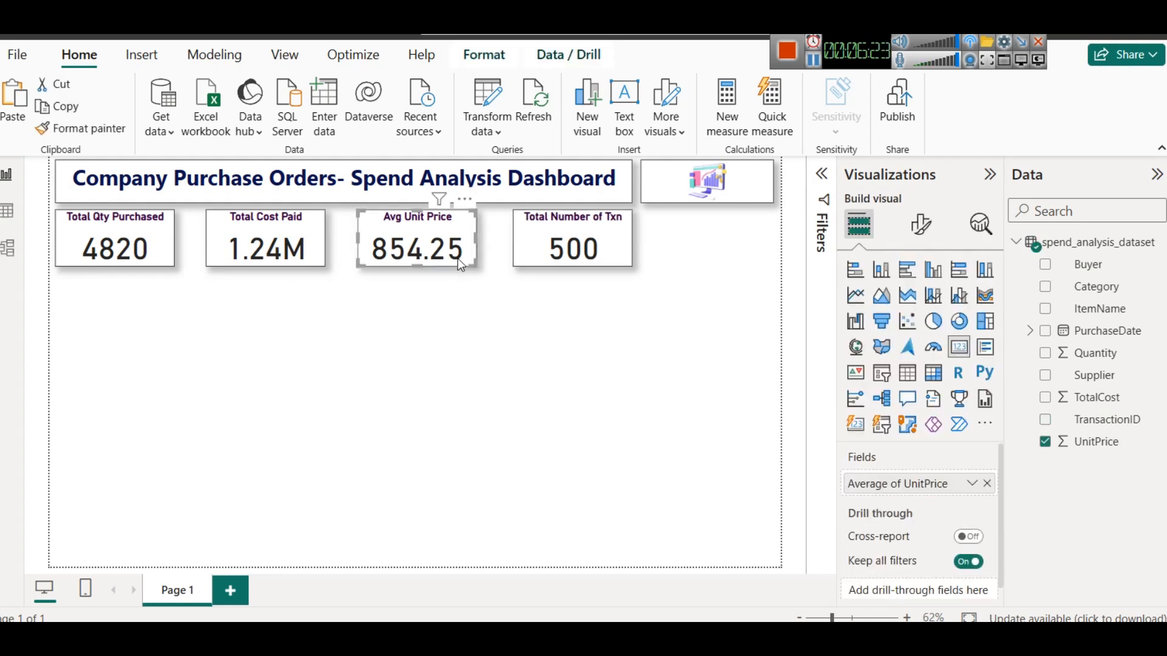
# - Inspect the PurchaseDate column's values in the data table view, then return to the report canvas
pyautogui.click(315, 236)
pyautogui.click(479, 319)
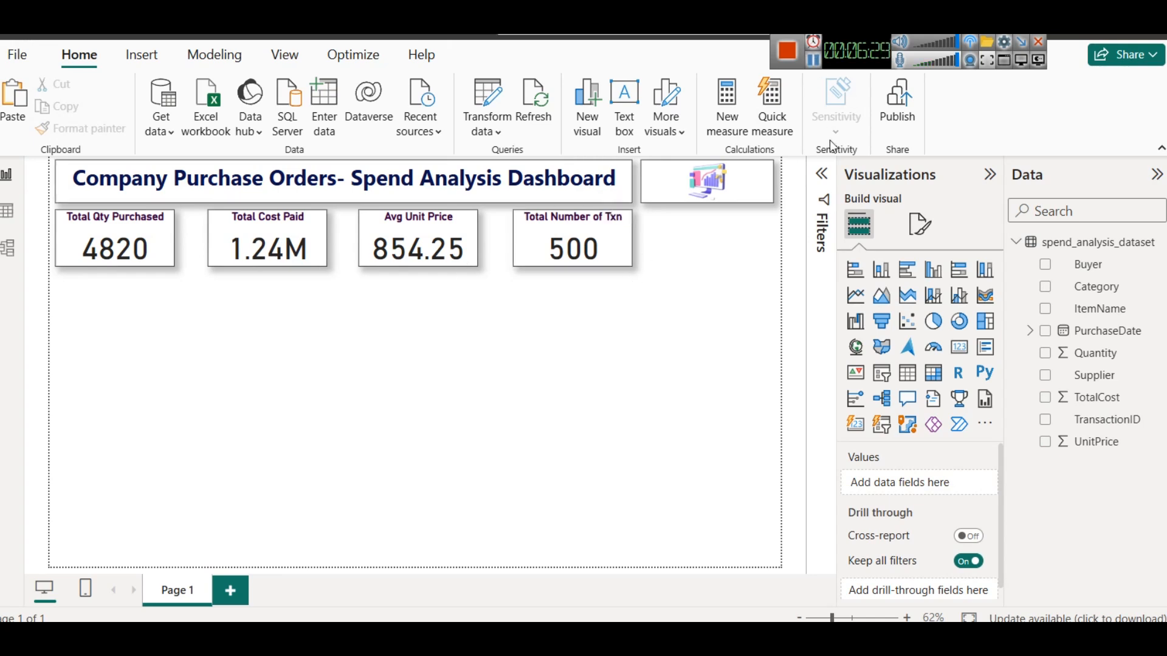
pyautogui.click(7, 211)
pyautogui.click(603, 200)
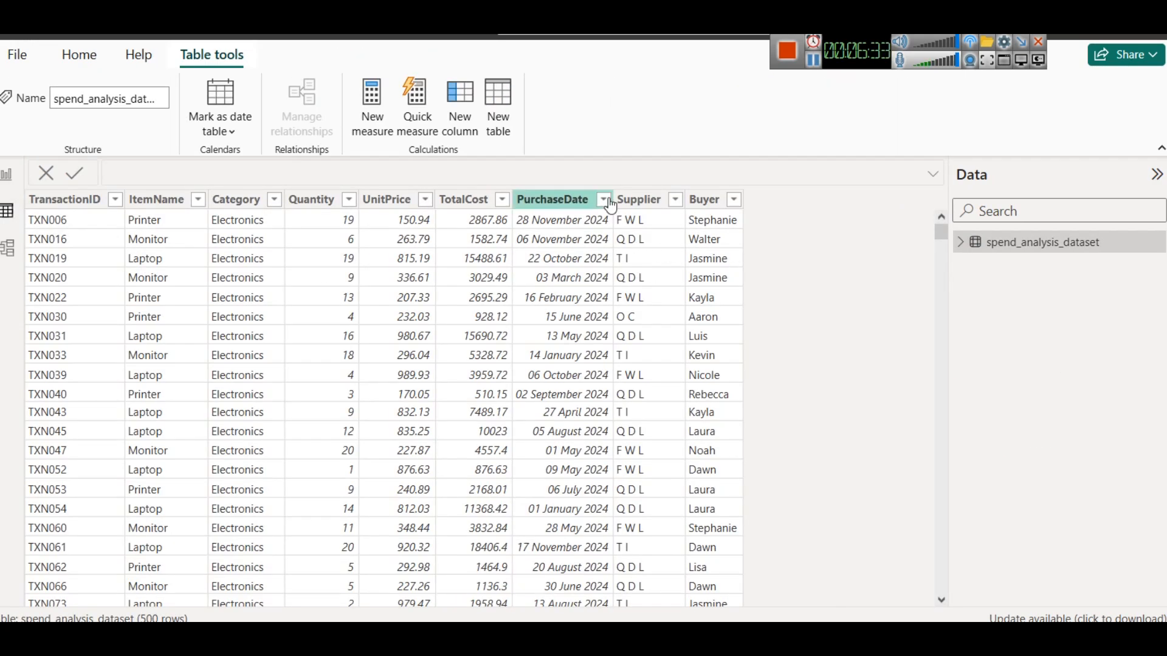
pyautogui.scroll(-20, 772, 407)
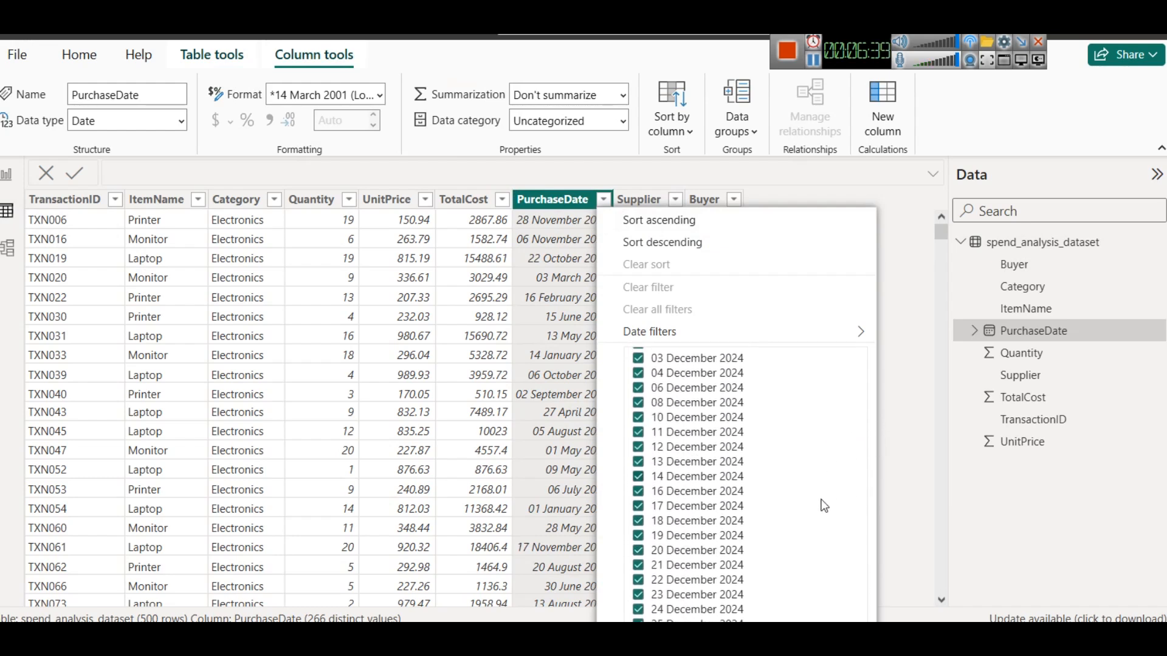
pyautogui.scroll(20, 824, 505)
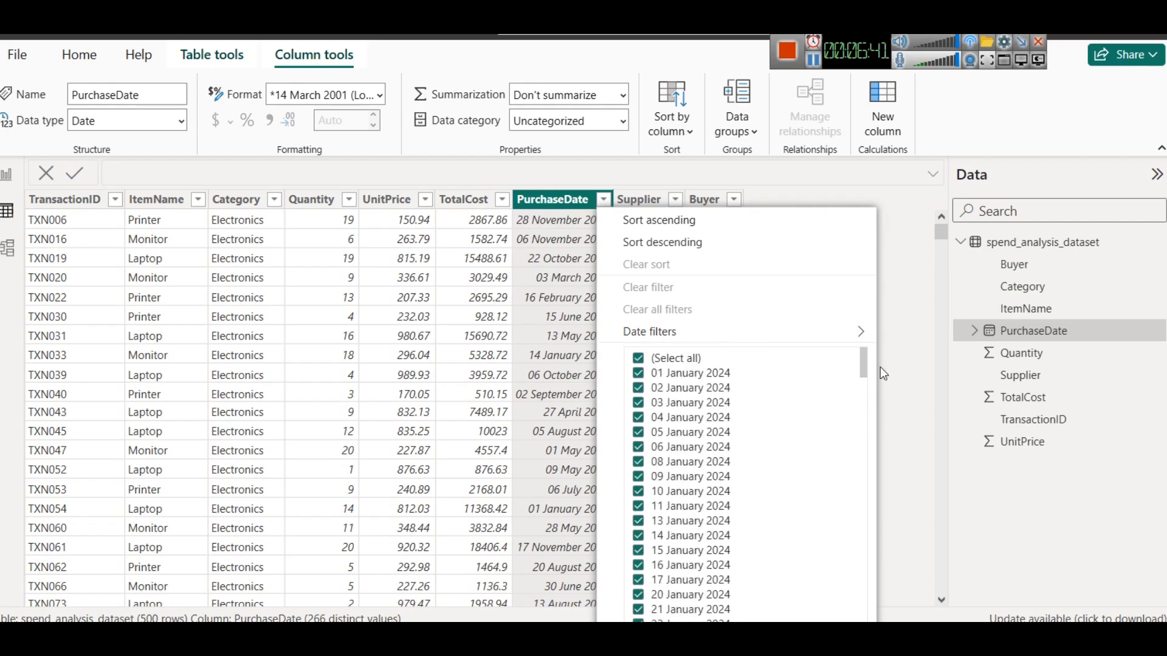
pyautogui.click(889, 311)
pyautogui.click(6, 175)
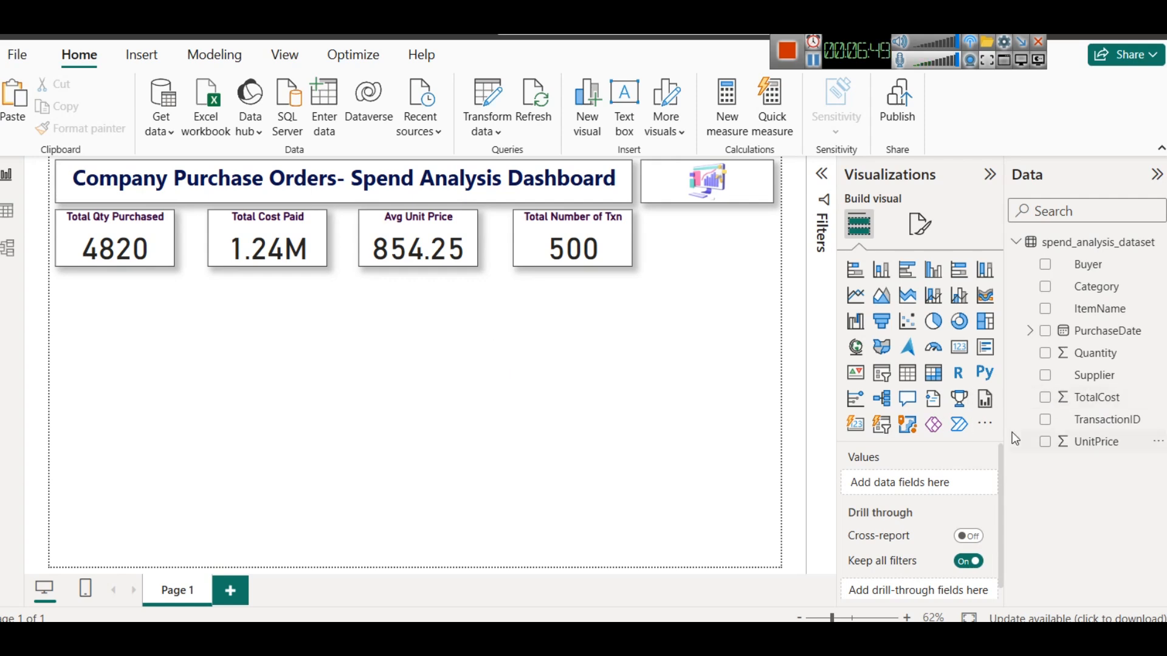
# - Add a line chart below the first two KPI cards and size it to span them
pyautogui.click(855, 295)
pyautogui.moveTo(82, 348); pyautogui.dragTo(326, 337)
pyautogui.moveTo(193, 362); pyautogui.dragTo(188, 412)
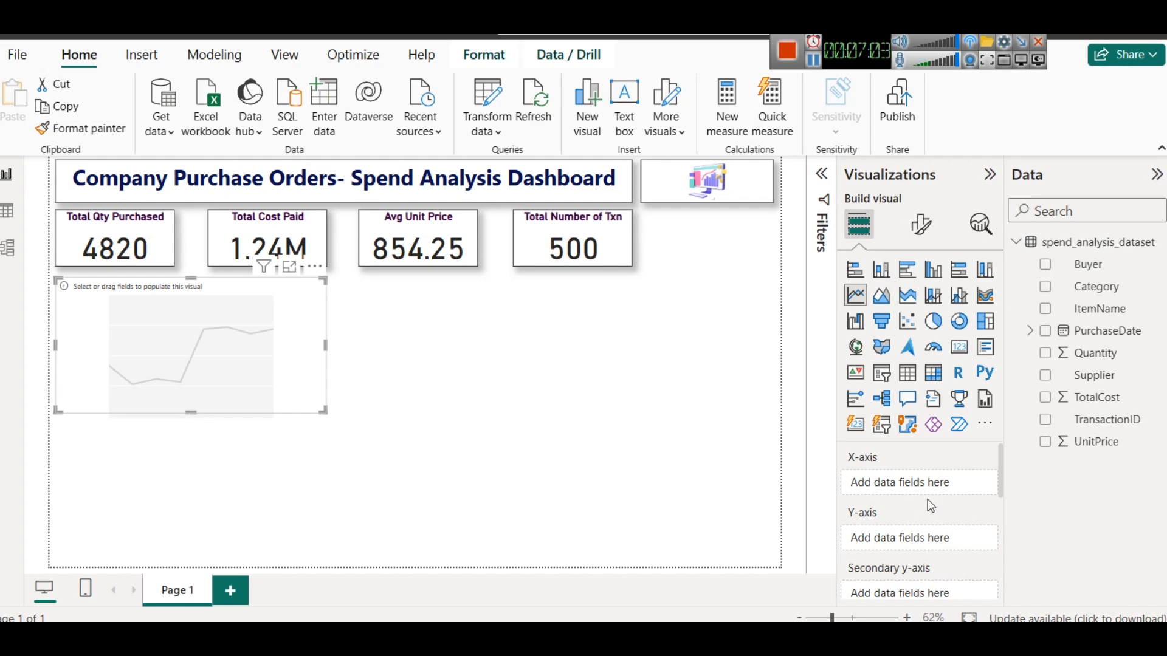
# - Plot Sum of TotalCost against PurchaseDate on the line chart and remove the Year level from the date hierarchy
pyautogui.moveTo(1088, 334); pyautogui.dragTo(903, 497)
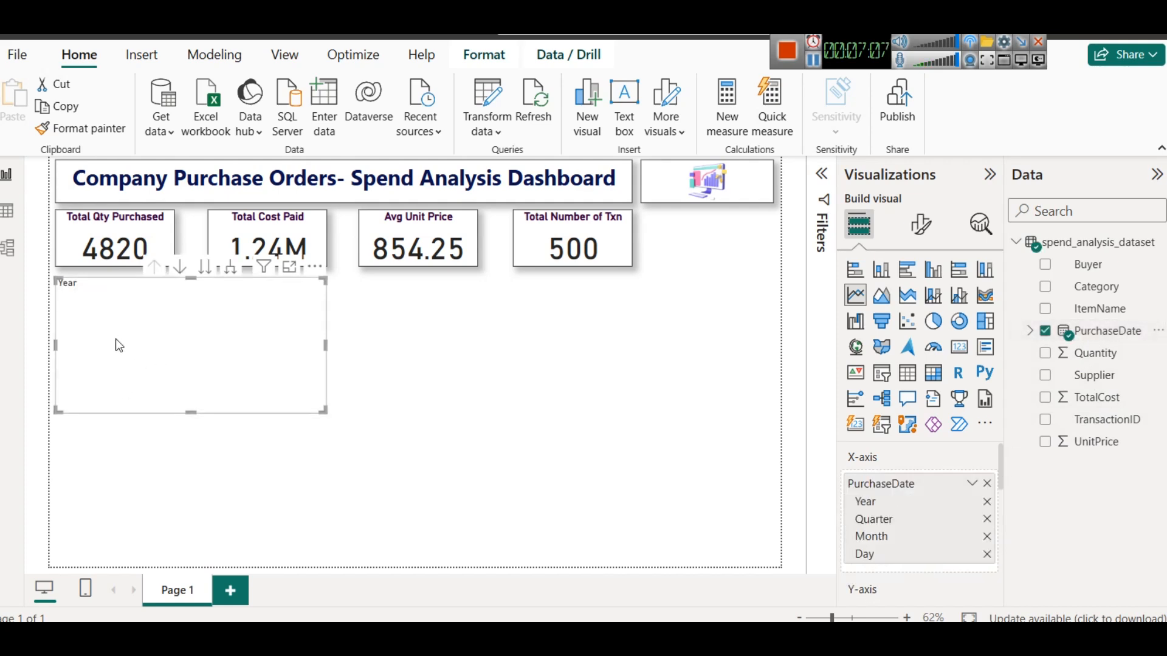
pyautogui.scroll(-2, 904, 547)
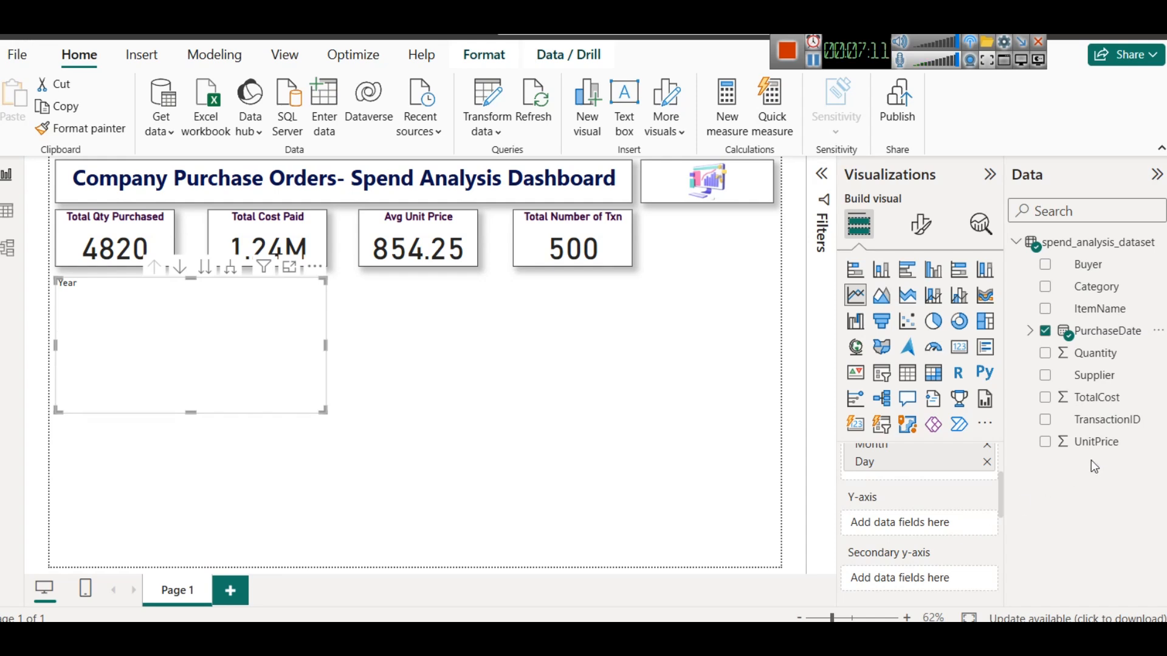
pyautogui.moveTo(1095, 398); pyautogui.dragTo(928, 520)
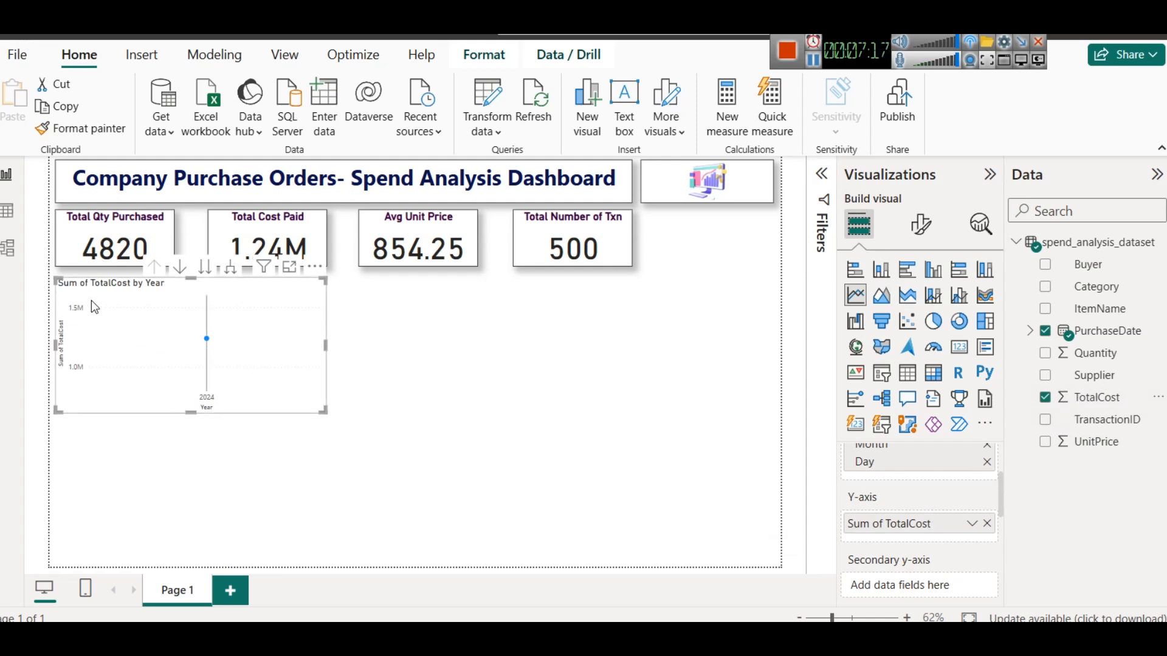
pyautogui.moveTo(211, 348)
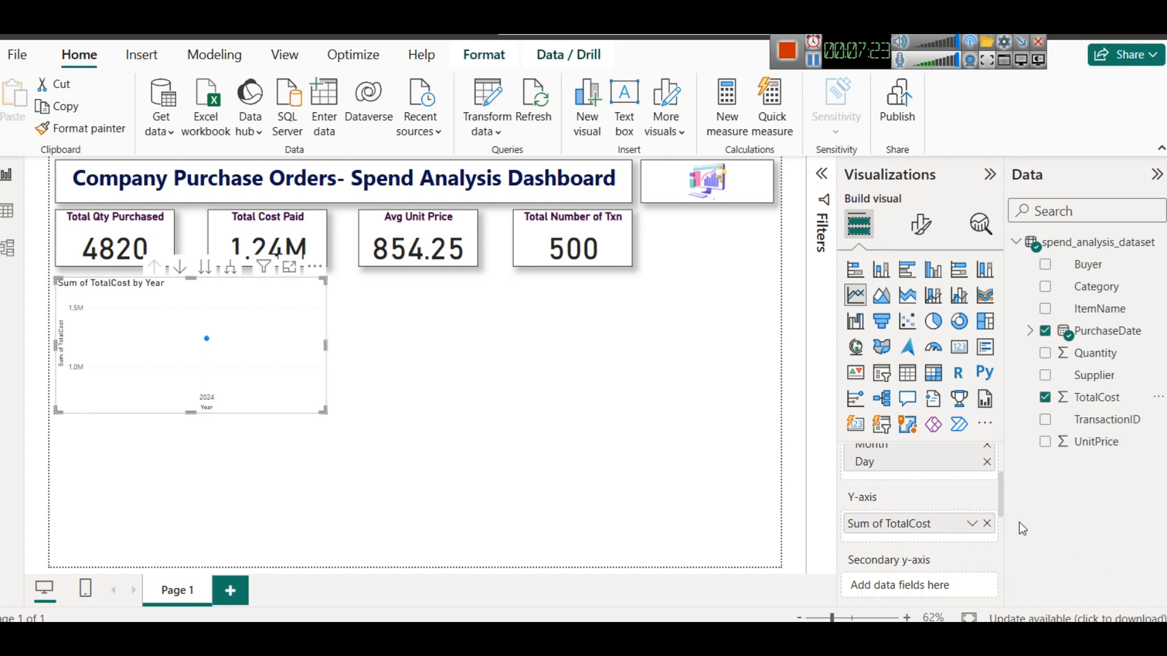
pyautogui.moveTo(1000, 494); pyautogui.dragTo(998, 474)
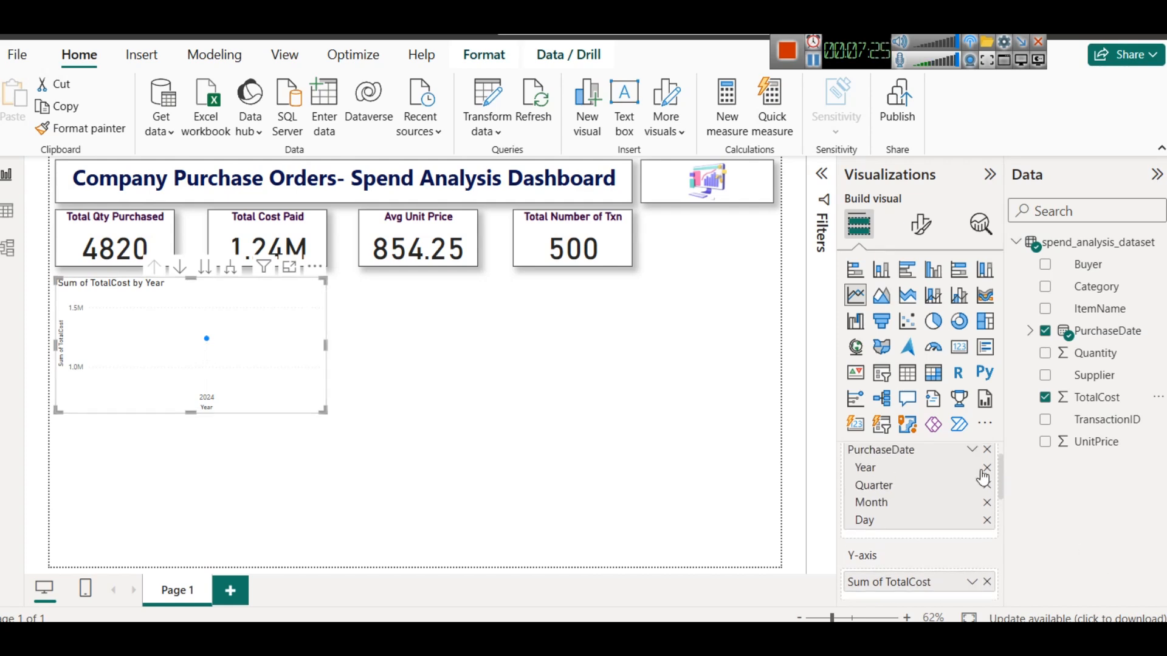
pyautogui.click(988, 468)
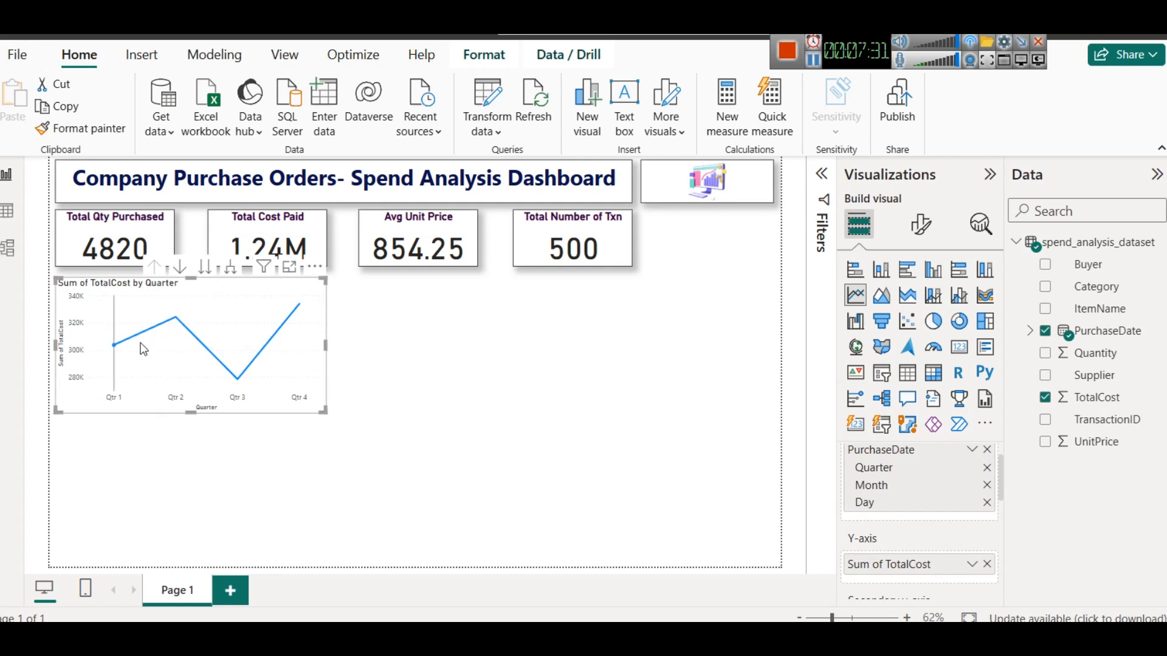
# - Step through the chart's Quarter, Month and Day hierarchy levels and examine the data point tooltips
pyautogui.click(180, 268)
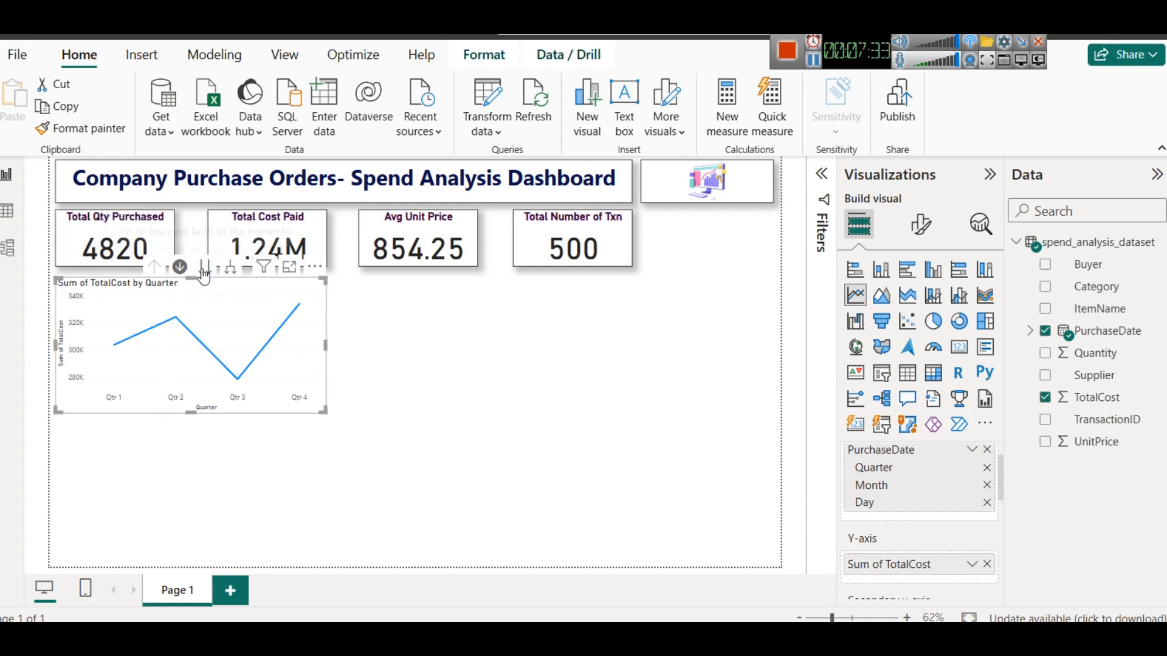
pyautogui.click(205, 270)
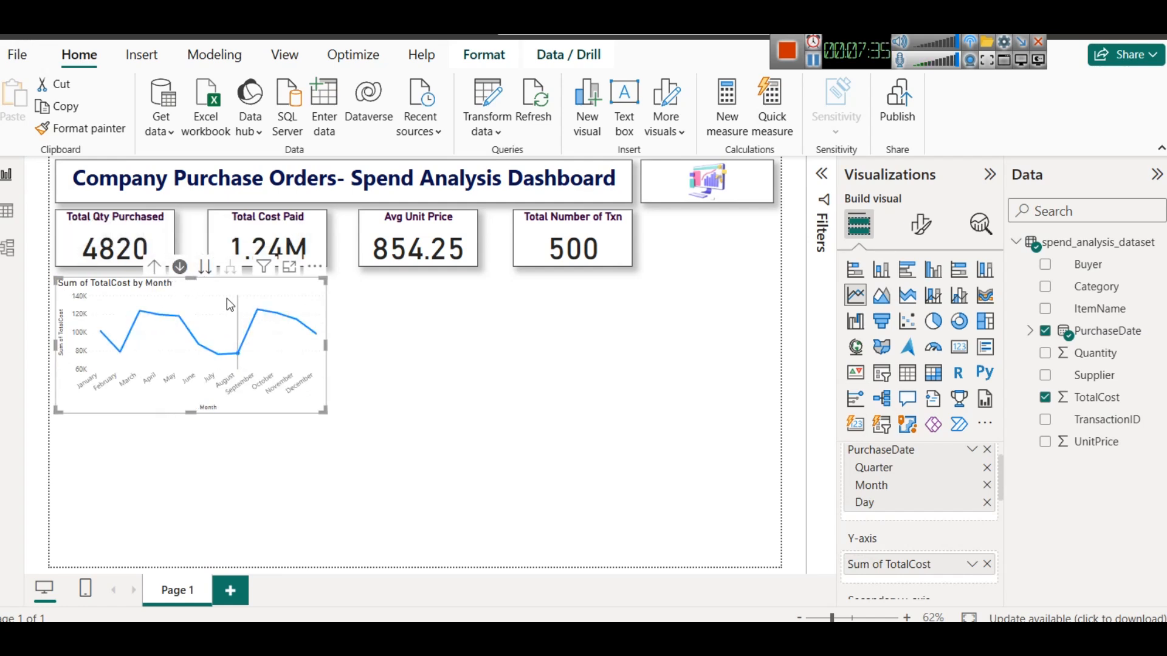
pyautogui.click(204, 269)
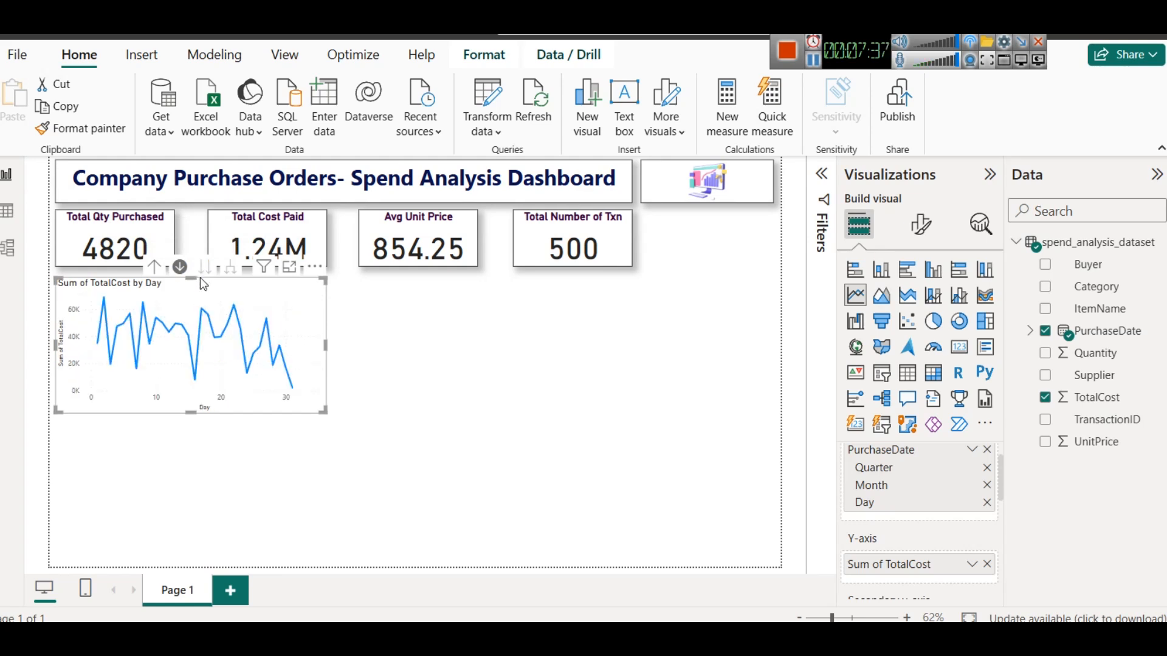
pyautogui.click(155, 267)
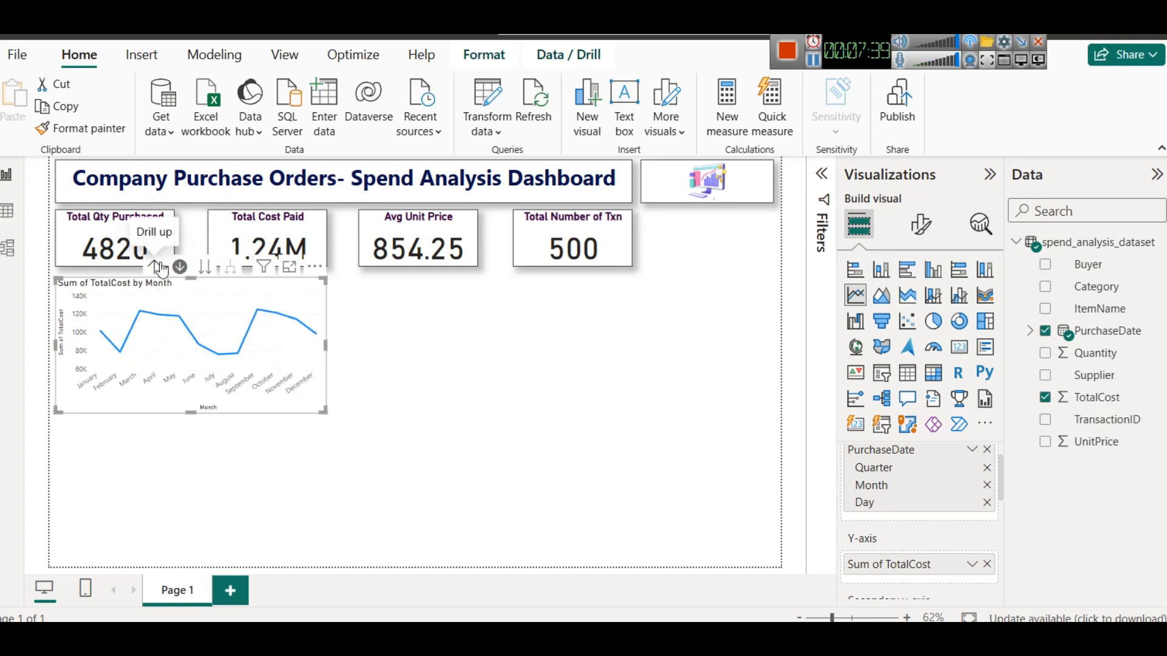
pyautogui.click(157, 267)
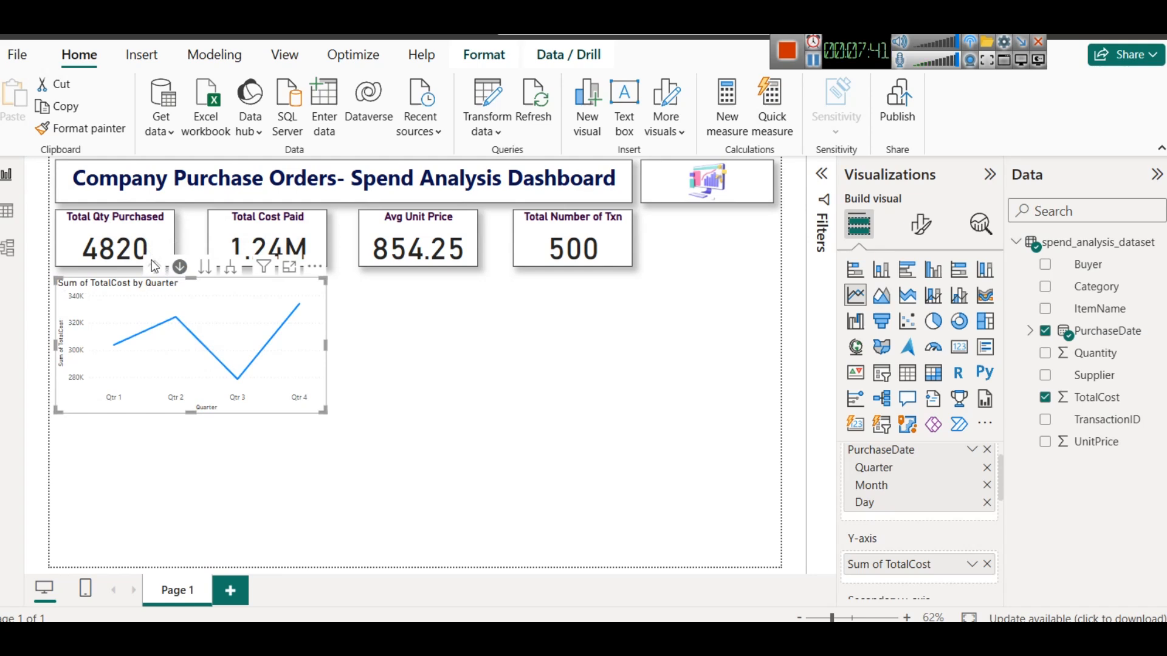
pyautogui.moveTo(298, 309)
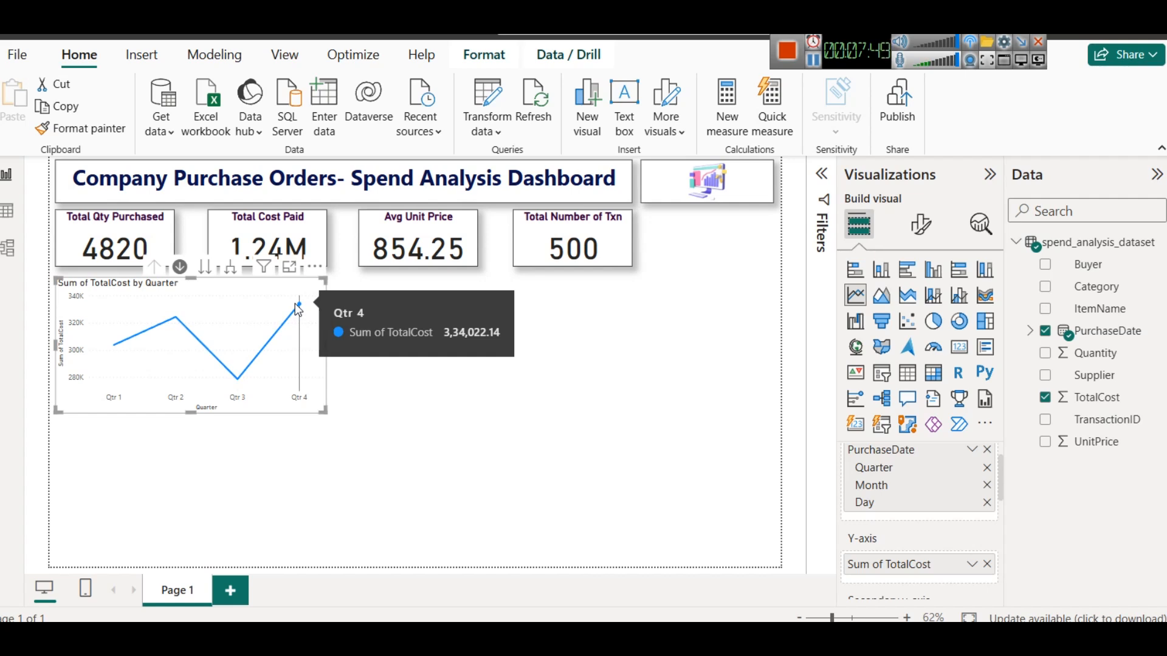
pyautogui.moveTo(235, 380)
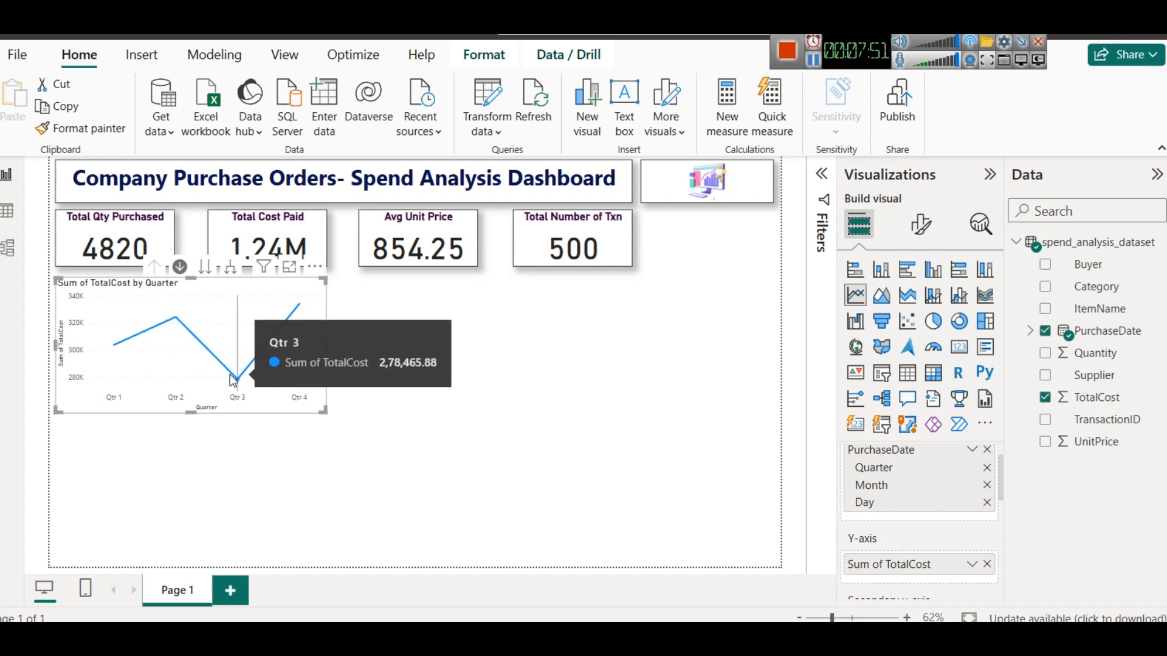
pyautogui.click(203, 268)
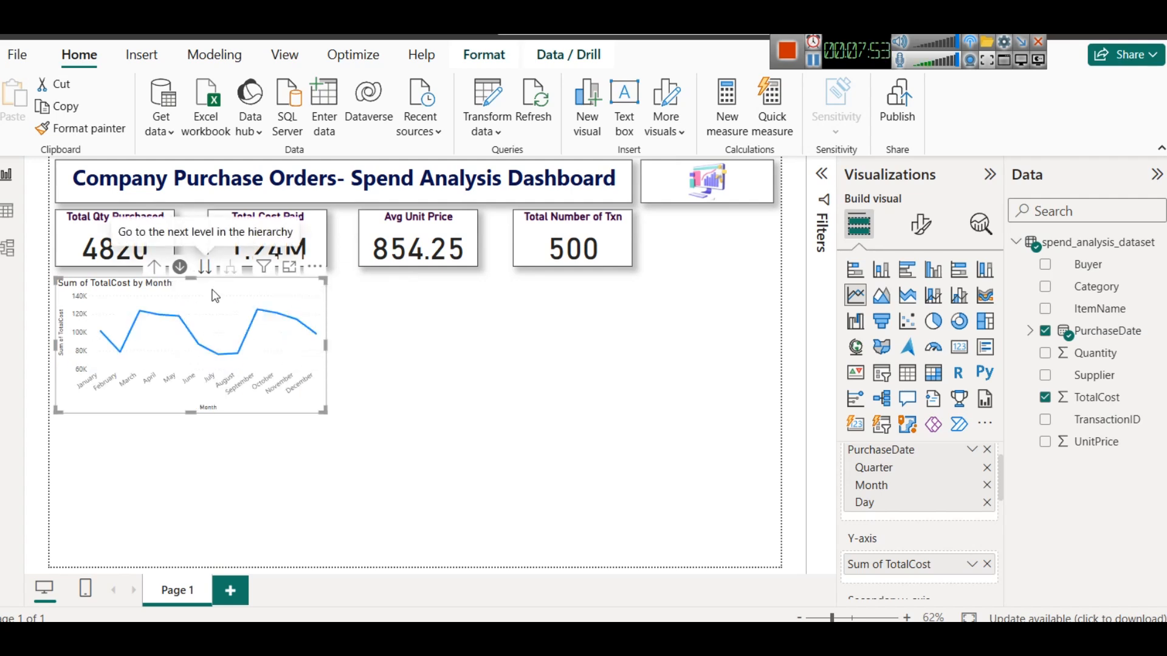
pyautogui.moveTo(263, 316)
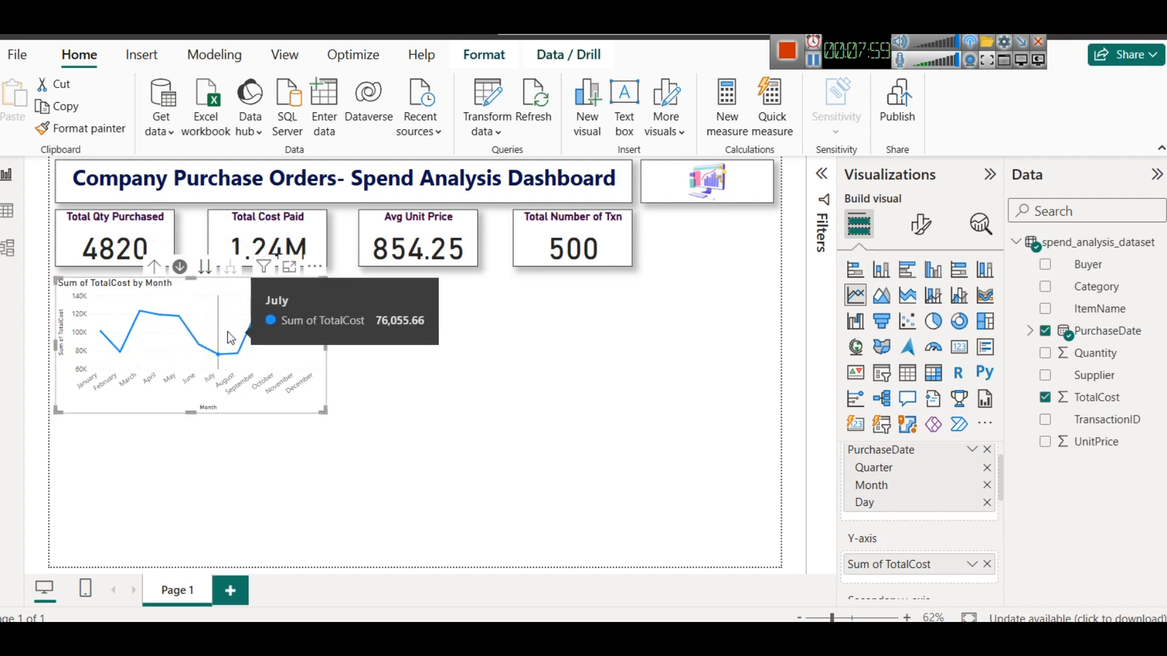
# - Copy the Total Qty Purchased card's formatting onto the line chart with Format Painter
pyautogui.click(116, 240)
pyautogui.click(81, 128)
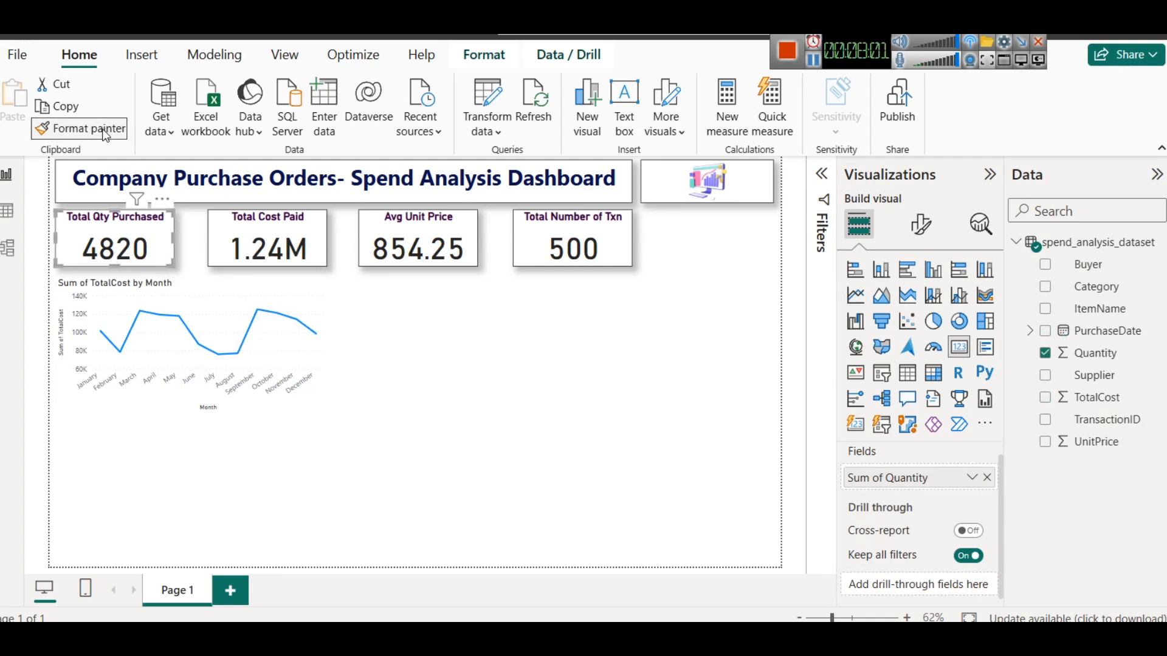
pyautogui.click(161, 316)
pyautogui.click(414, 362)
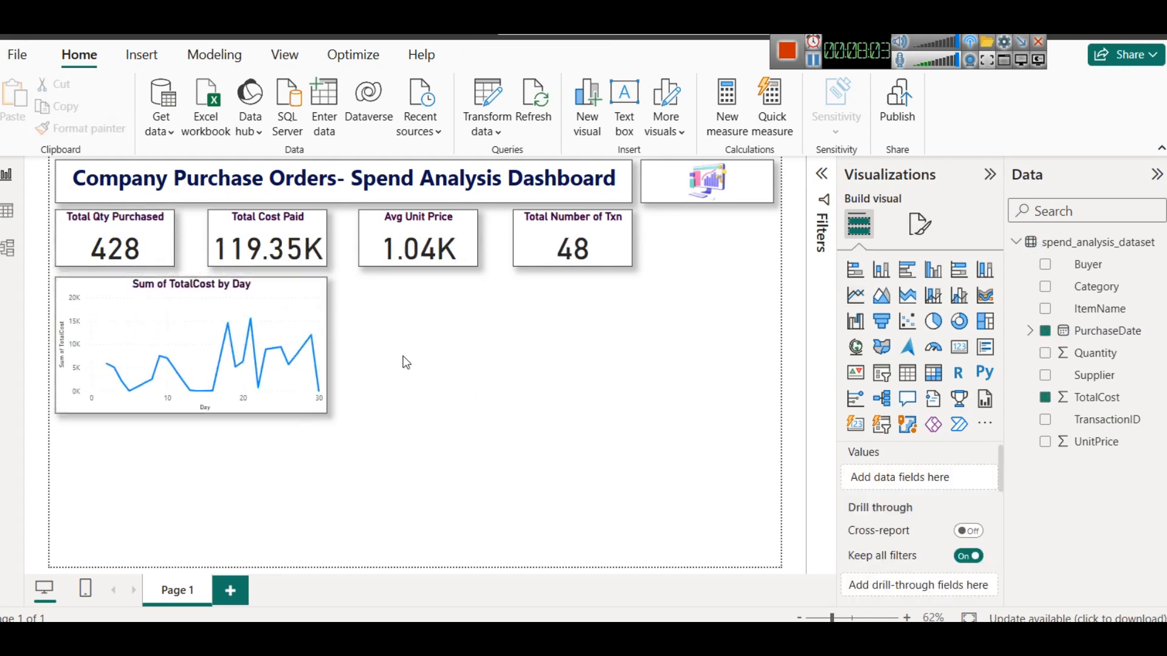
# - Drill the line chart back up to show totals by Month
pyautogui.click(262, 309)
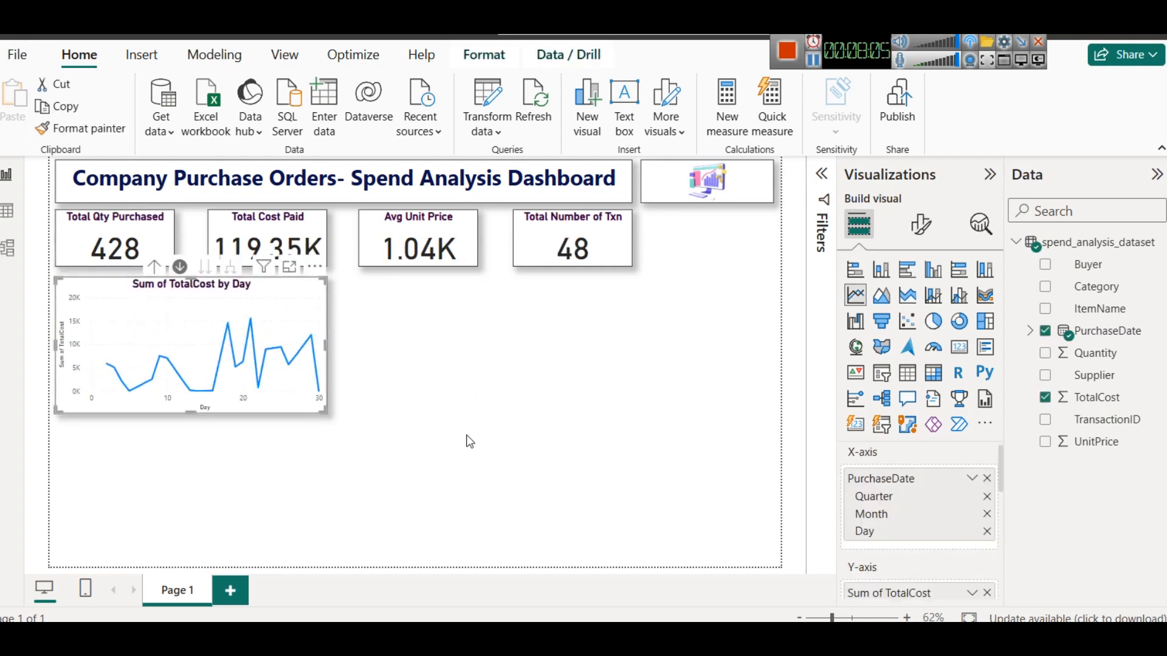
pyautogui.click(155, 267)
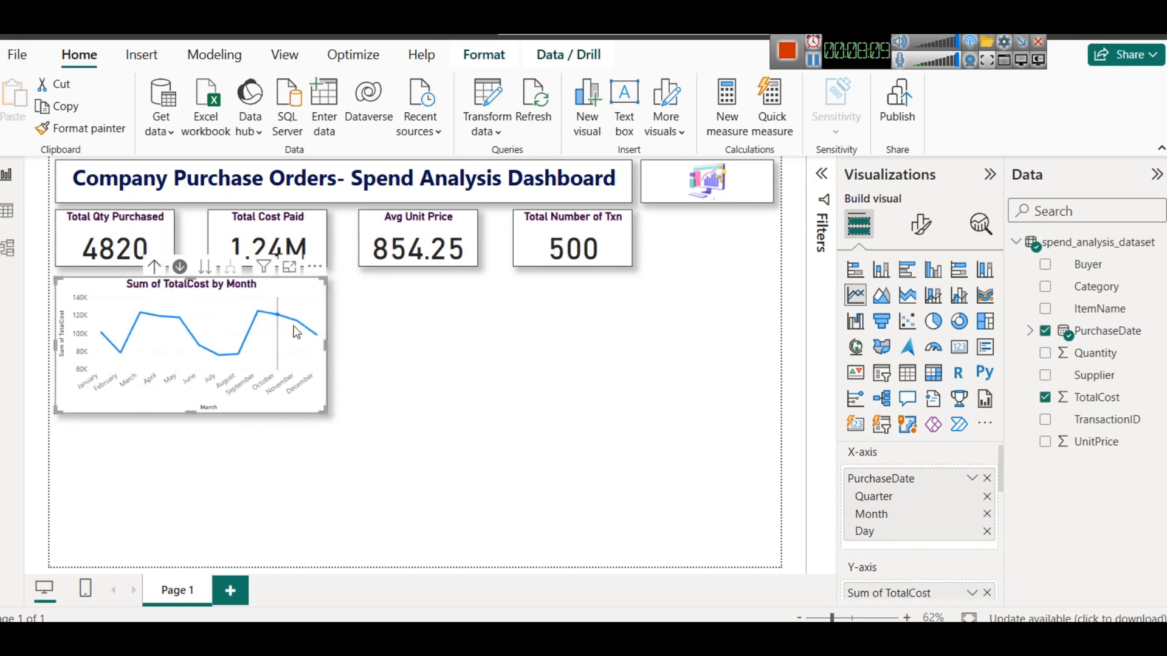
pyautogui.click(180, 268)
pyautogui.click(432, 369)
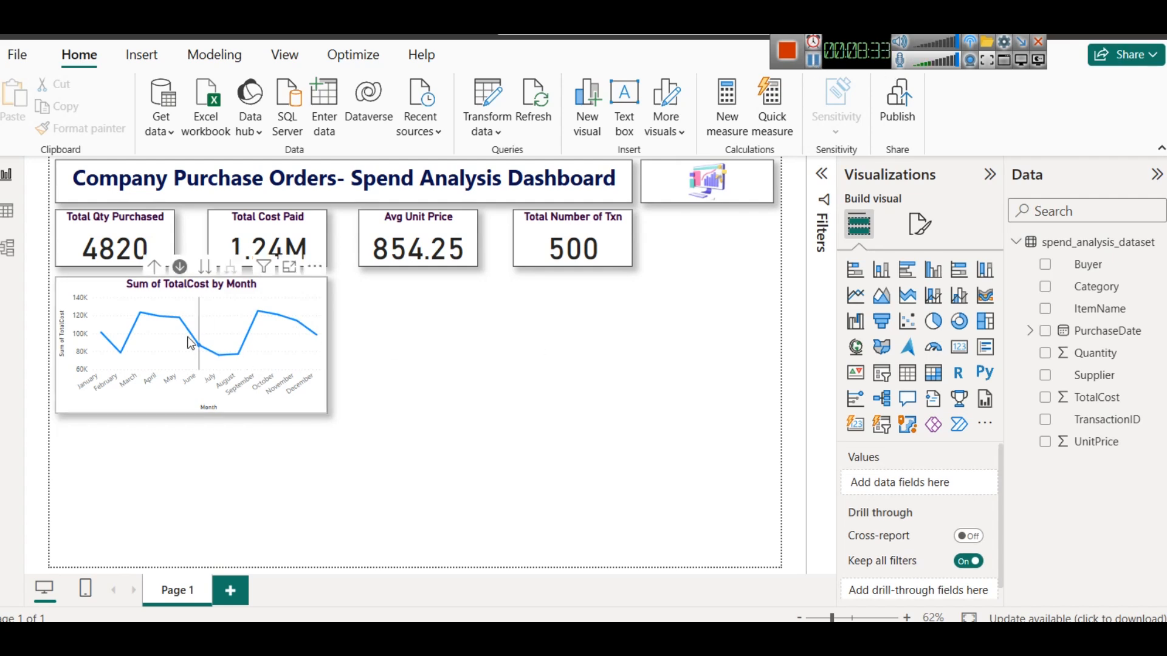
# - Rename the chart's TotalCost y-axis field to "Total Amount Spent" for this visual
pyautogui.click(205, 267)
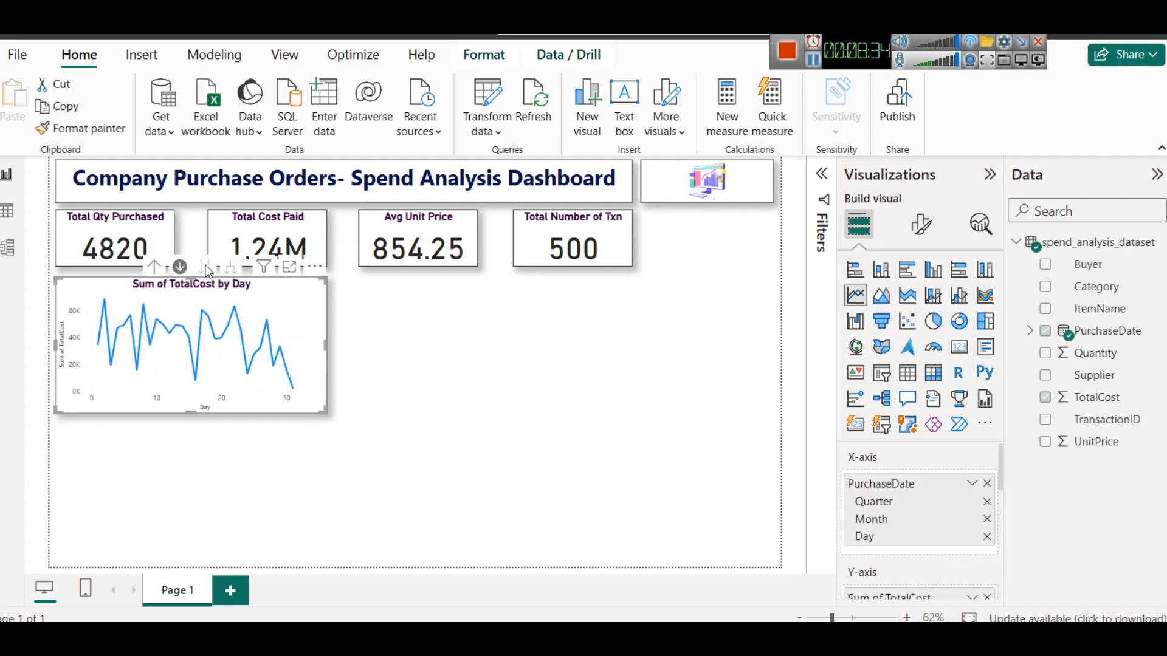
pyautogui.click(152, 268)
pyautogui.scroll(-3, 898, 542)
pyautogui.scroll(1, 949, 505)
pyautogui.click(971, 508)
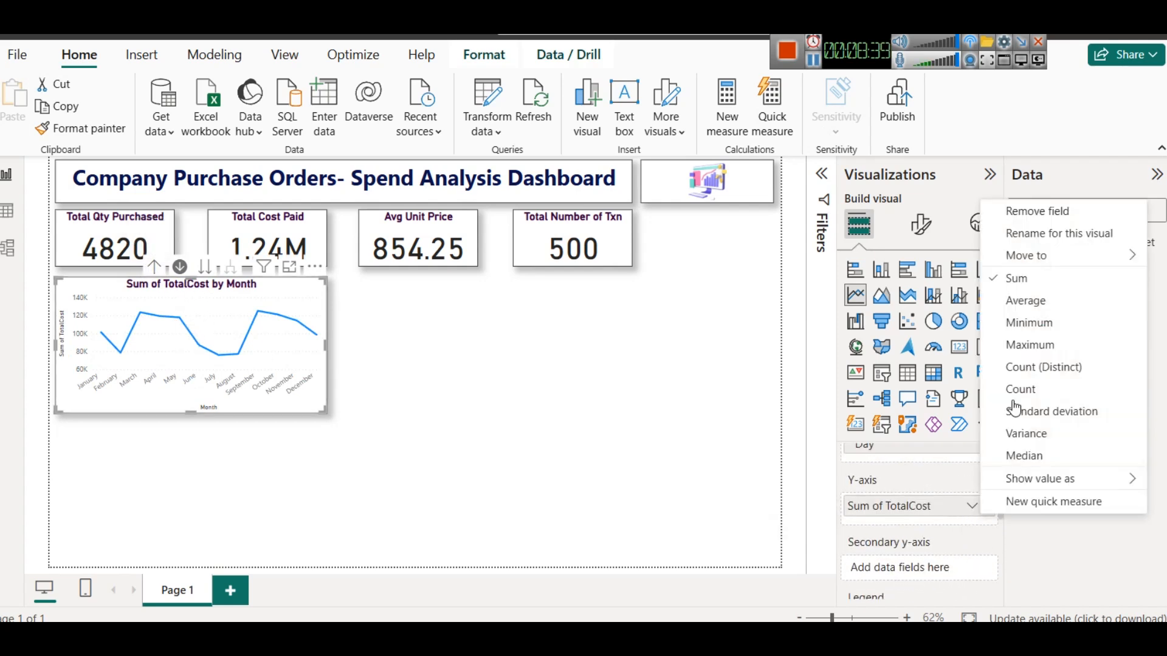
pyautogui.click(1094, 234)
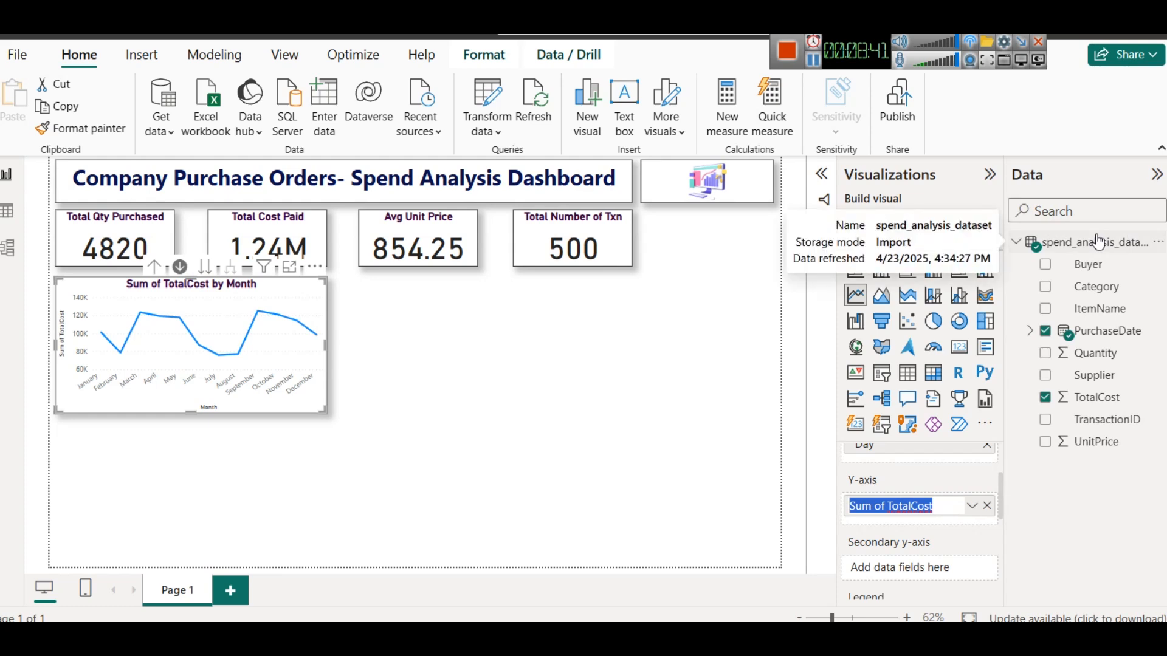
pyautogui.write('Total Amount Spent')
pyautogui.press('Return')
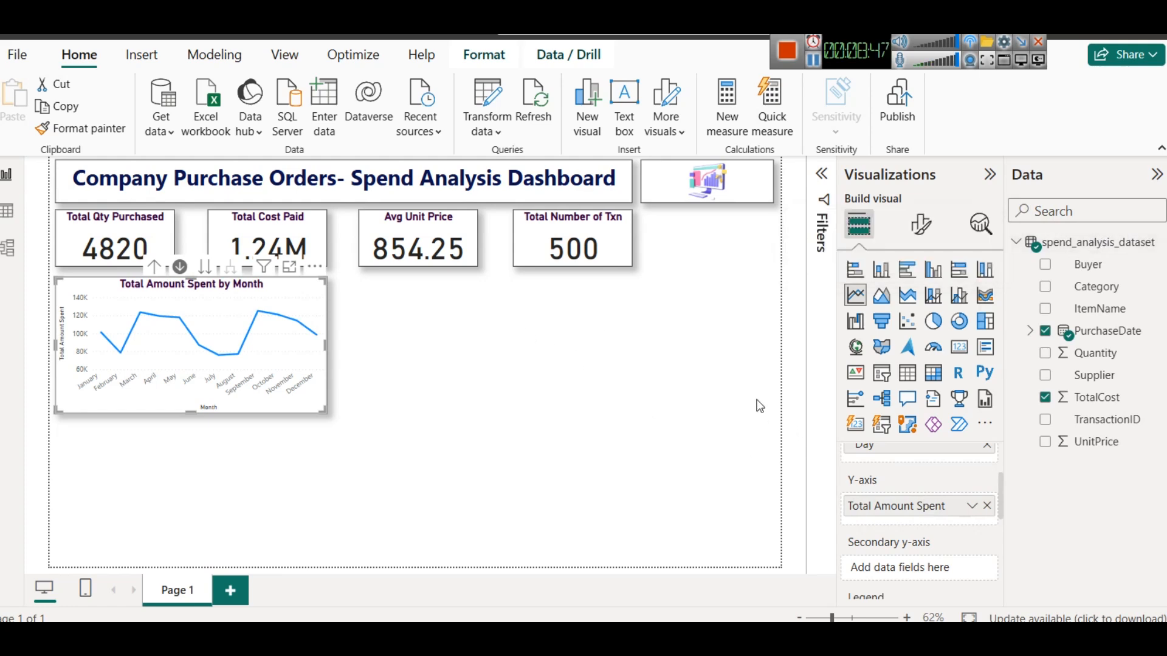
# - Check the renamed chart across its Day, Quarter and Month levels, then open the data table view
pyautogui.click(206, 266)
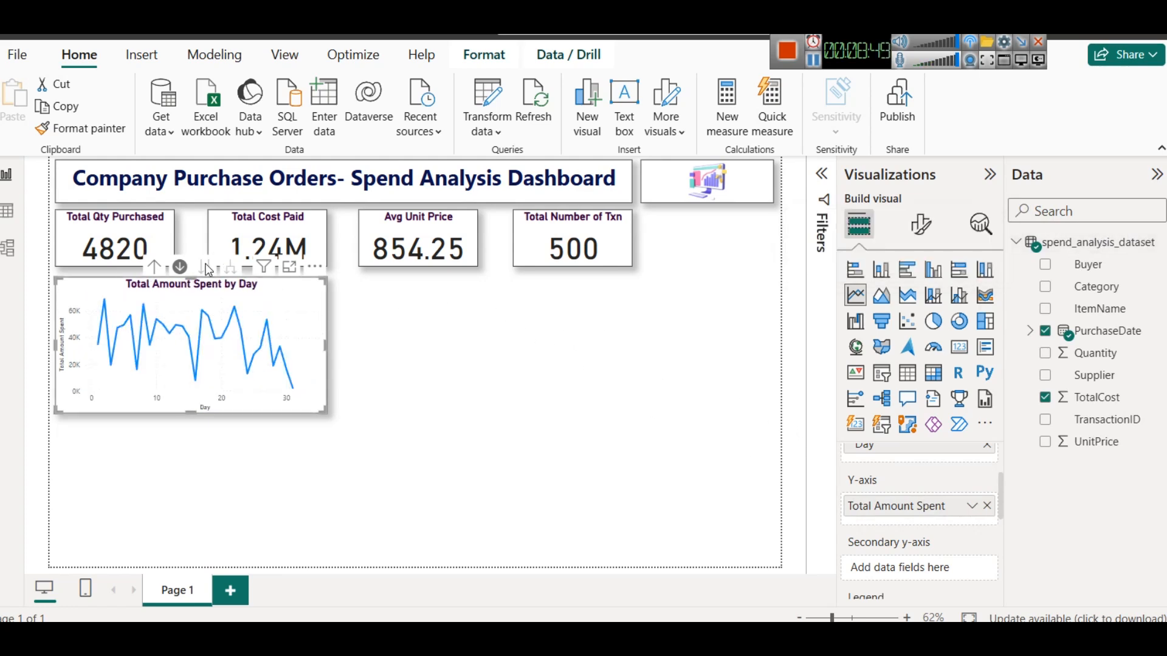
pyautogui.click(154, 267)
pyautogui.click(153, 267)
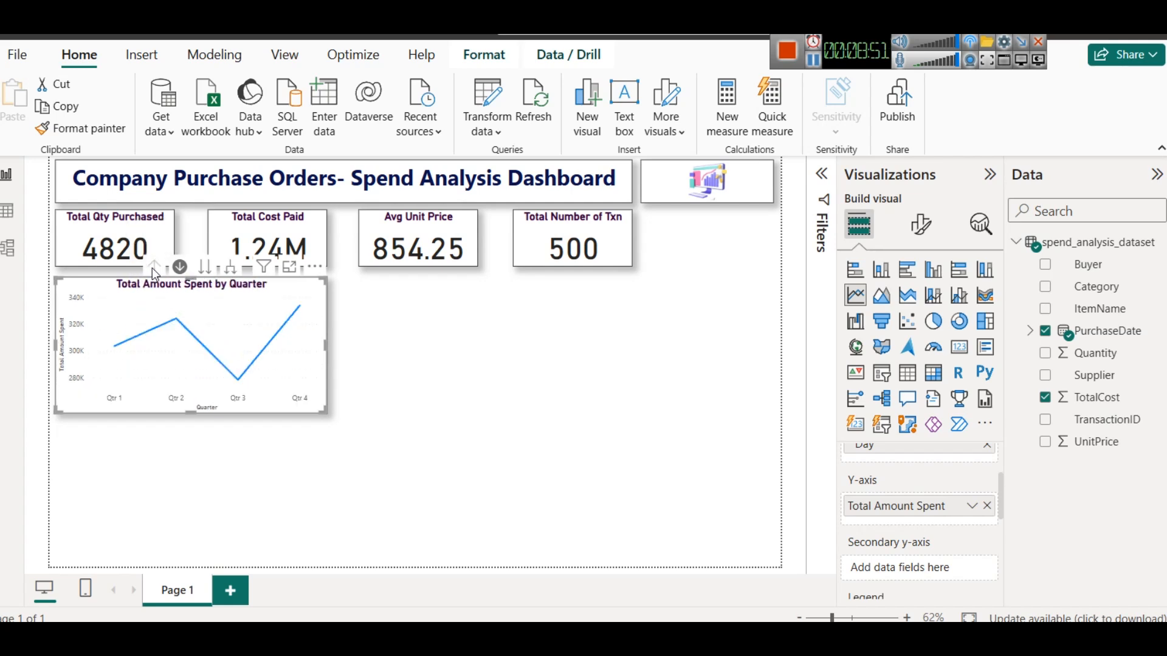
pyautogui.click(206, 267)
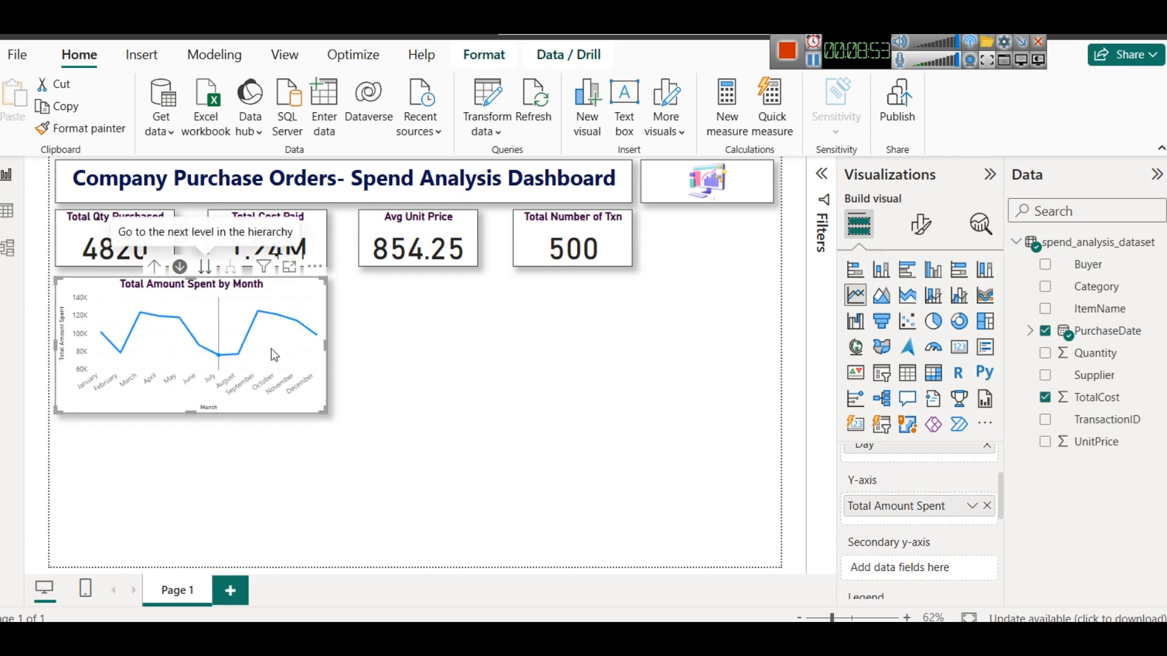
pyautogui.click(452, 390)
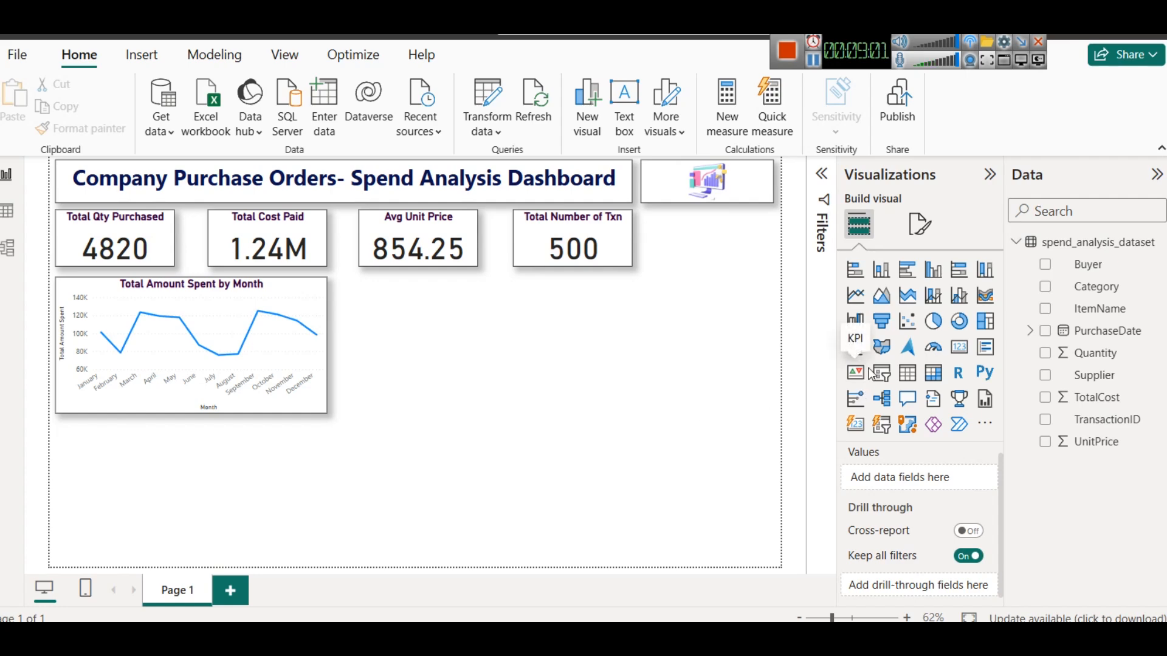
pyautogui.click(6, 213)
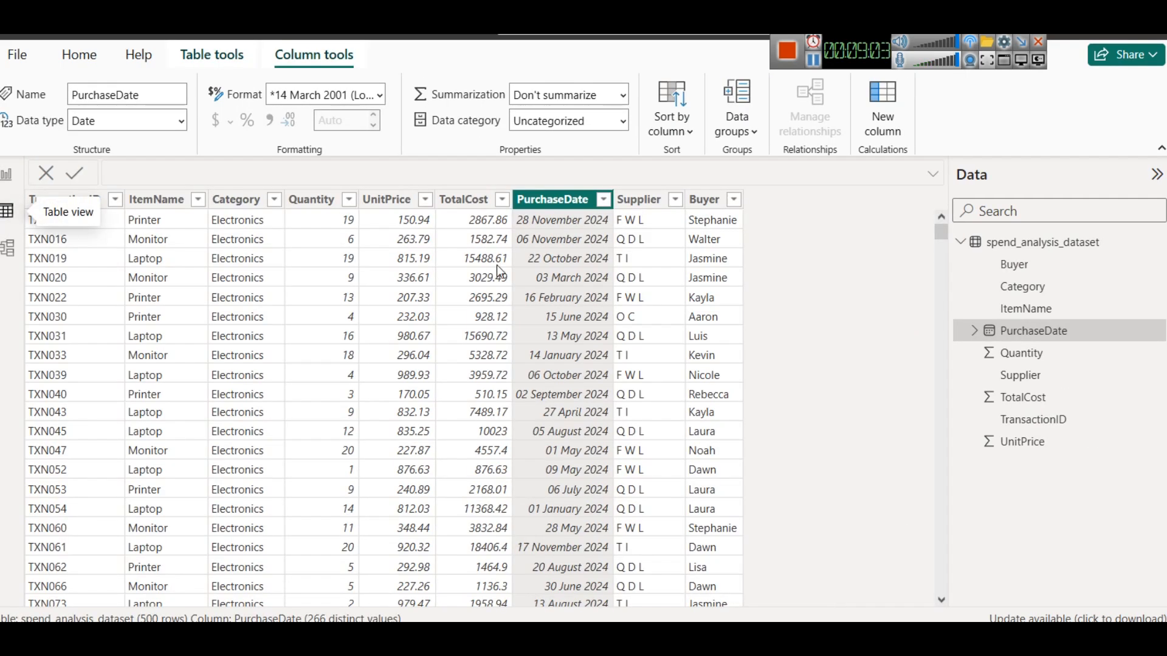
# - Look through the Category column's values in the table, then return to the report canvas
pyautogui.click(275, 199)
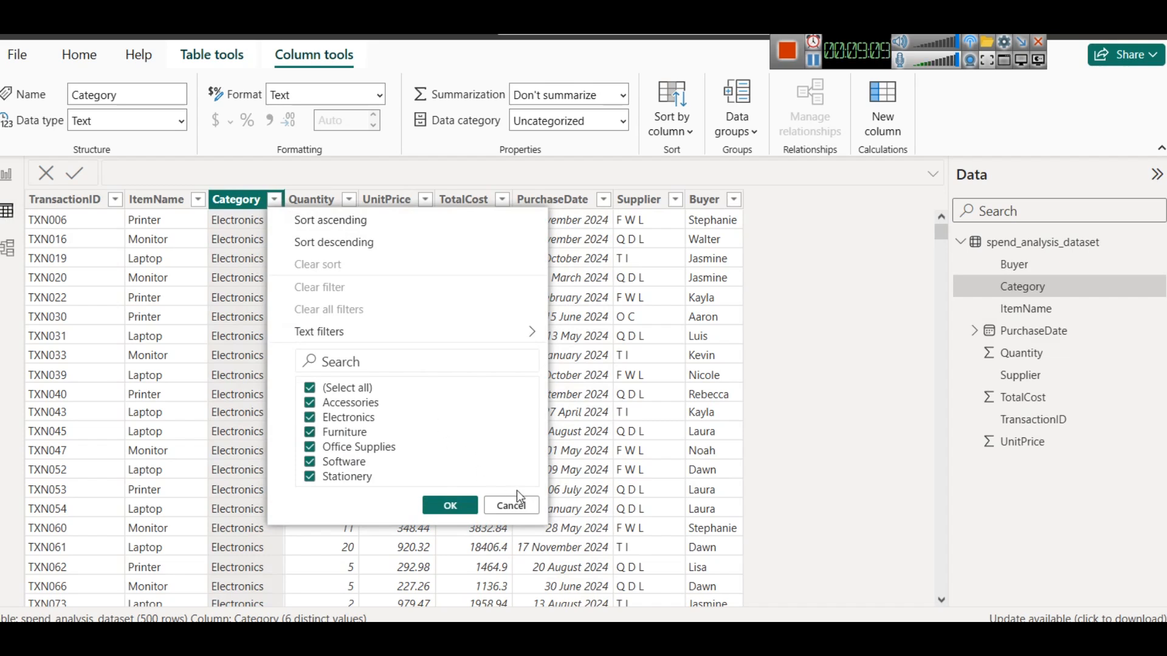
pyautogui.click(521, 505)
pyautogui.click(7, 175)
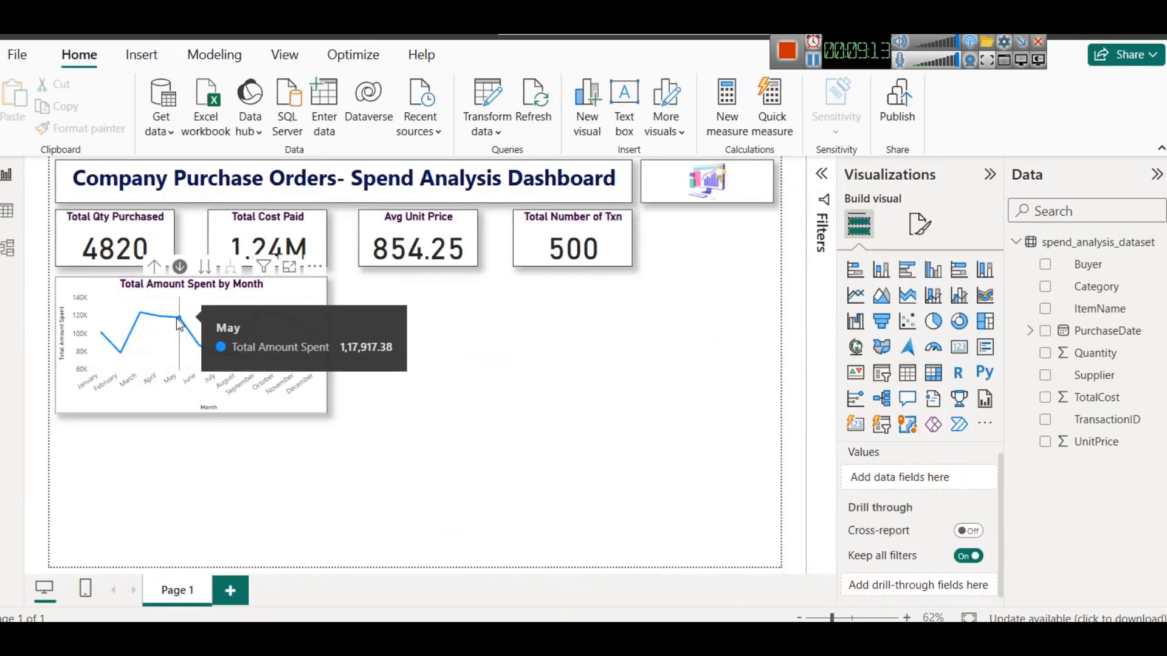
# - Add the Category field as the legend of the monthly spend line chart
pyautogui.click(285, 293)
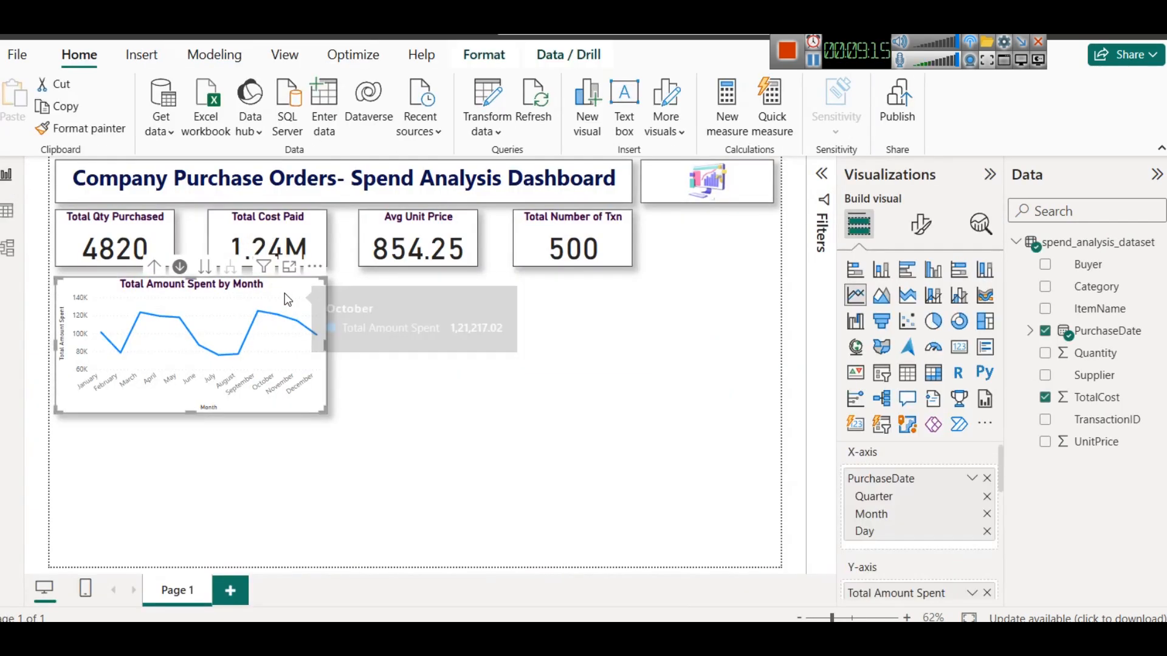
pyautogui.scroll(-3, 945, 526)
pyautogui.scroll(-3, 941, 521)
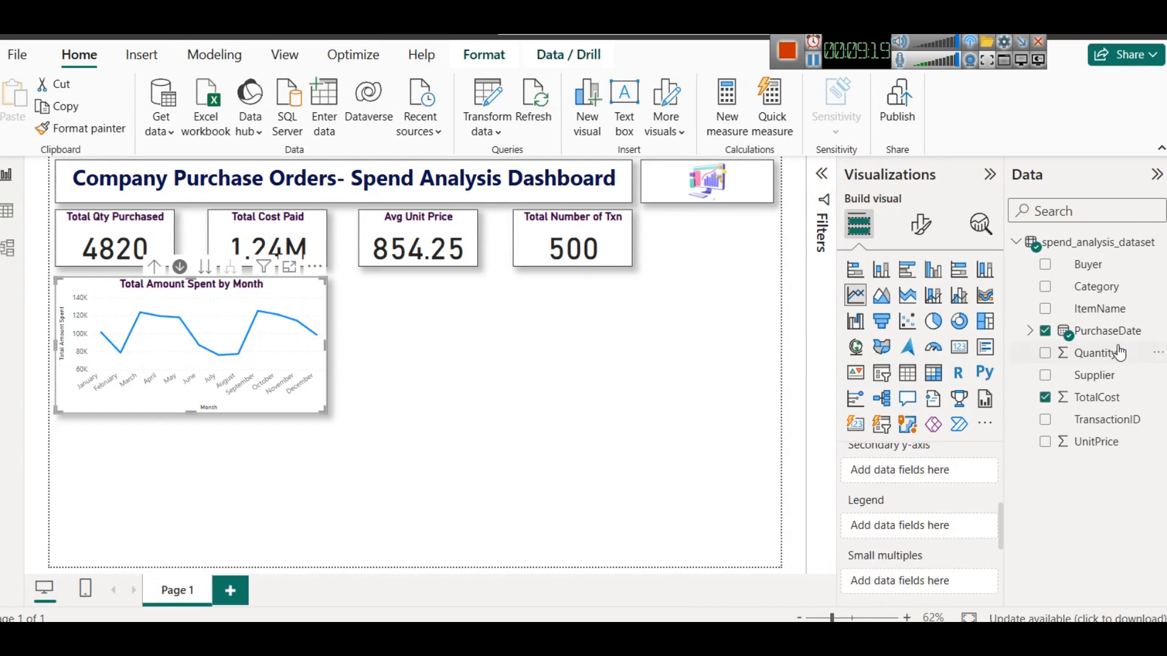
pyautogui.moveTo(1100, 286); pyautogui.dragTo(946, 522)
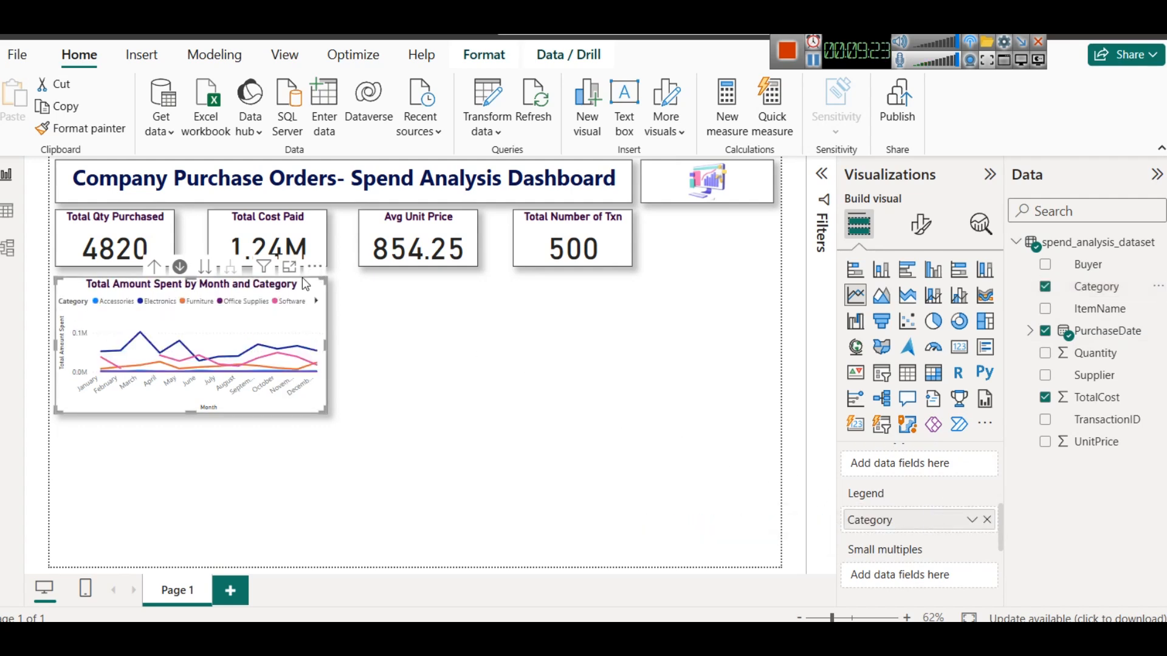
# - Open the line chart in focus mode to examine the category lines, then go back to the report
pyautogui.click(290, 268)
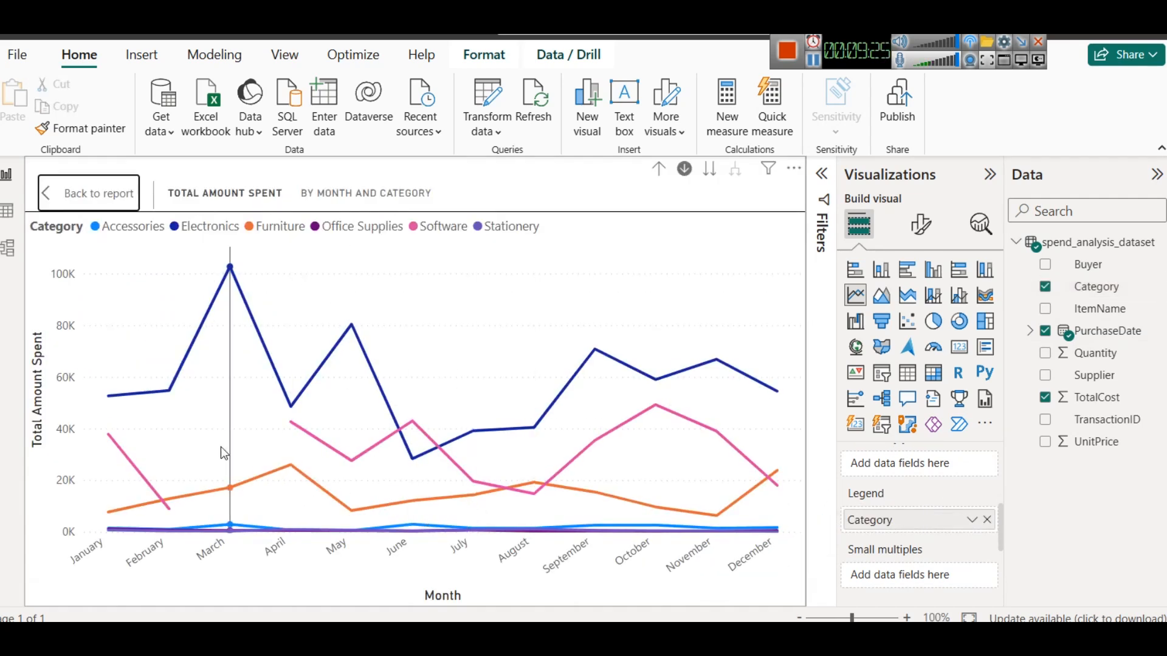
pyautogui.moveTo(206, 352)
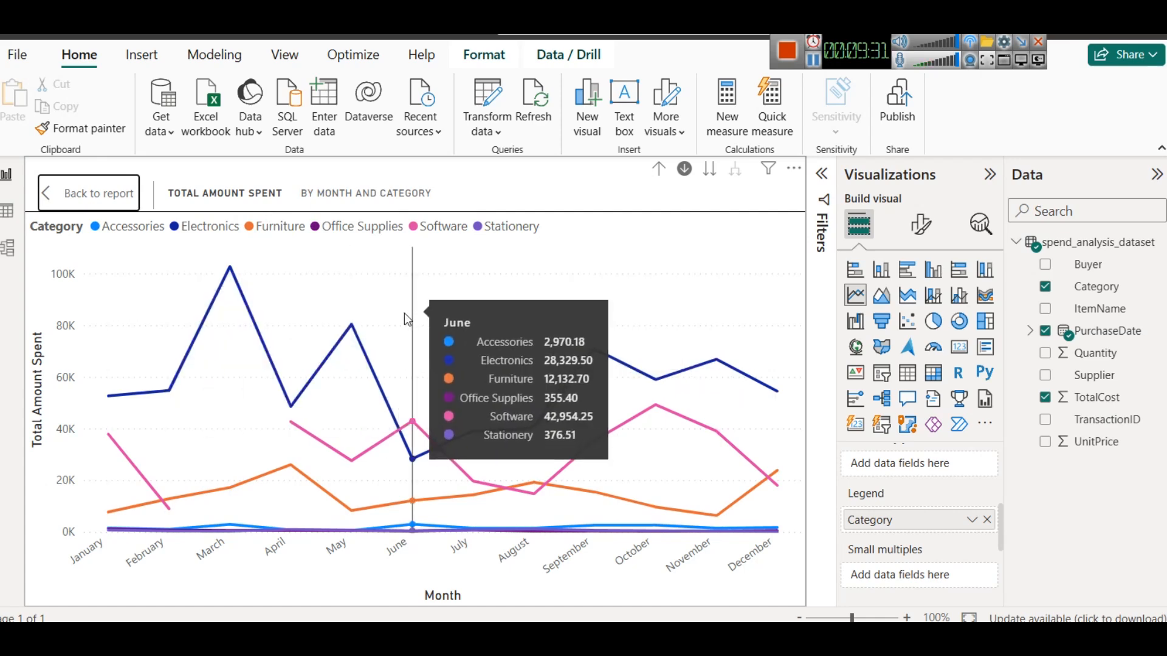
pyautogui.click(88, 193)
pyautogui.moveTo(305, 364)
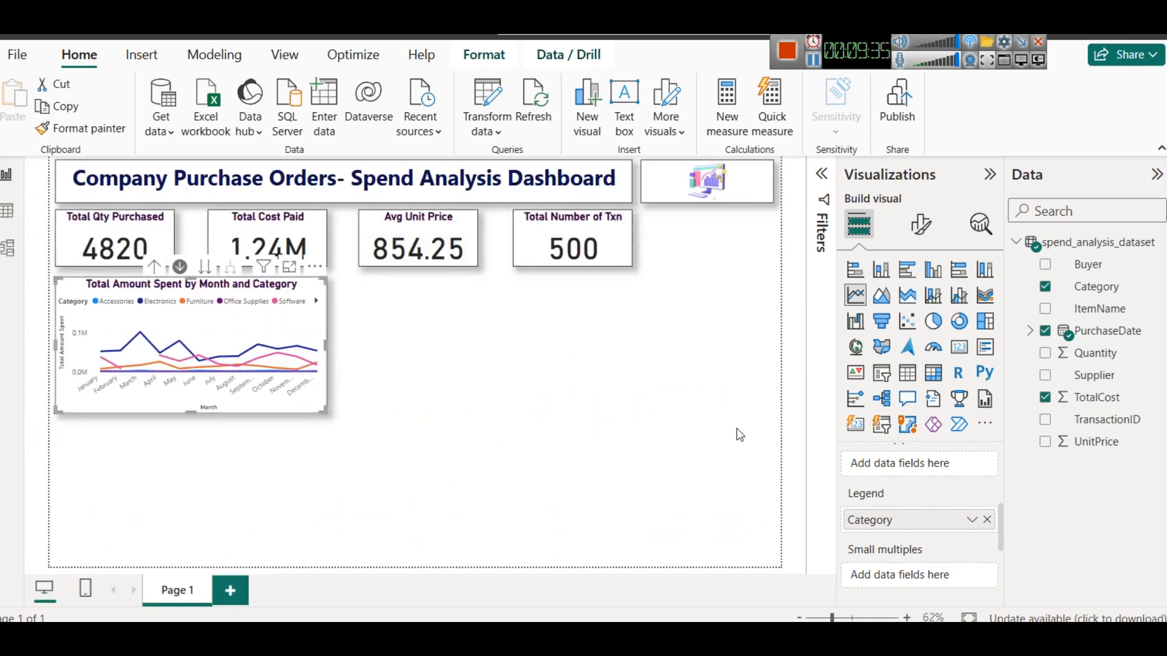
pyautogui.click(756, 418)
pyautogui.press('super+f')
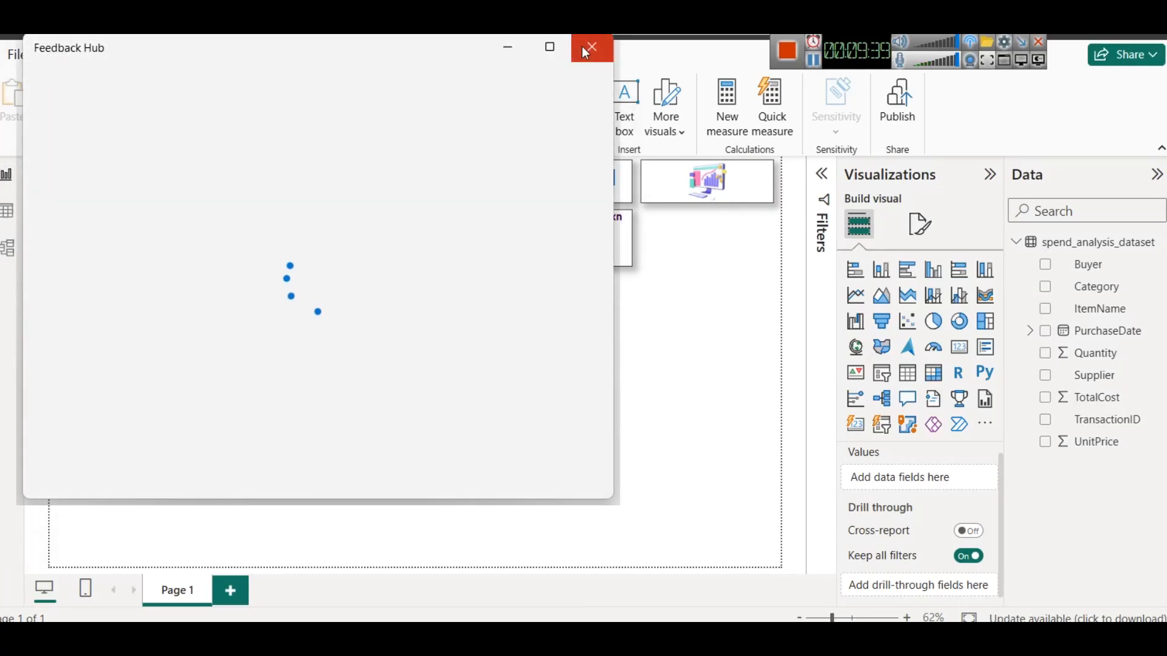
pyautogui.click(591, 48)
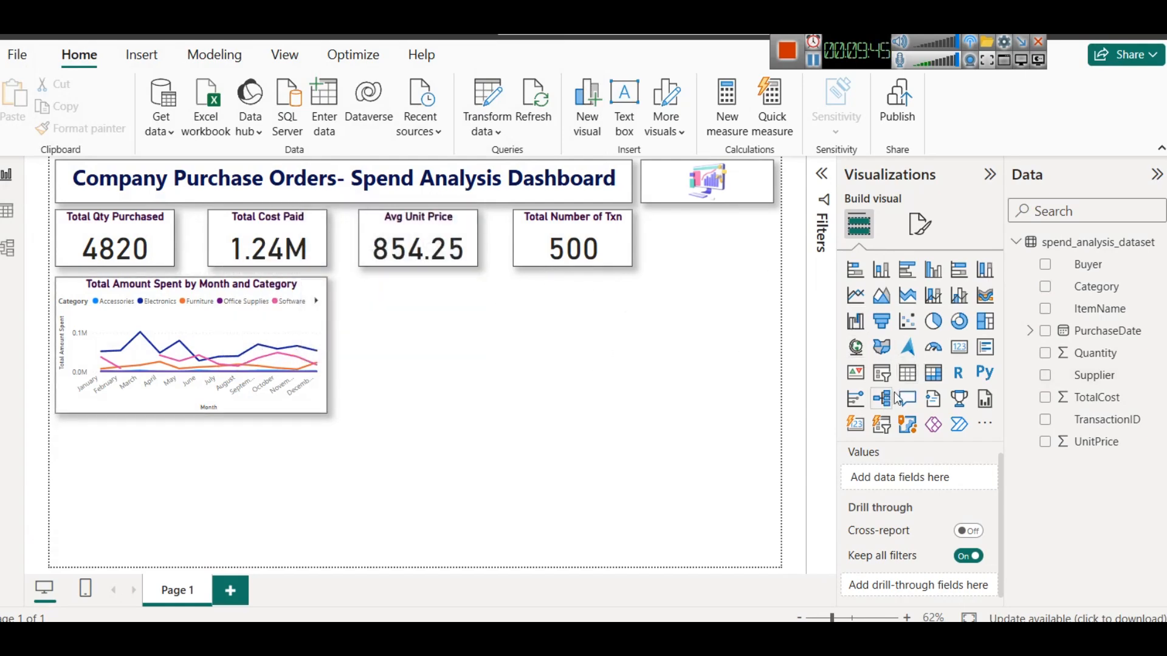
# - Add a slicer in the top-right area beside the KPI cards, resize it, and set its field to Category
pyautogui.click(881, 372)
pyautogui.moveTo(236, 476); pyautogui.dragTo(685, 276)
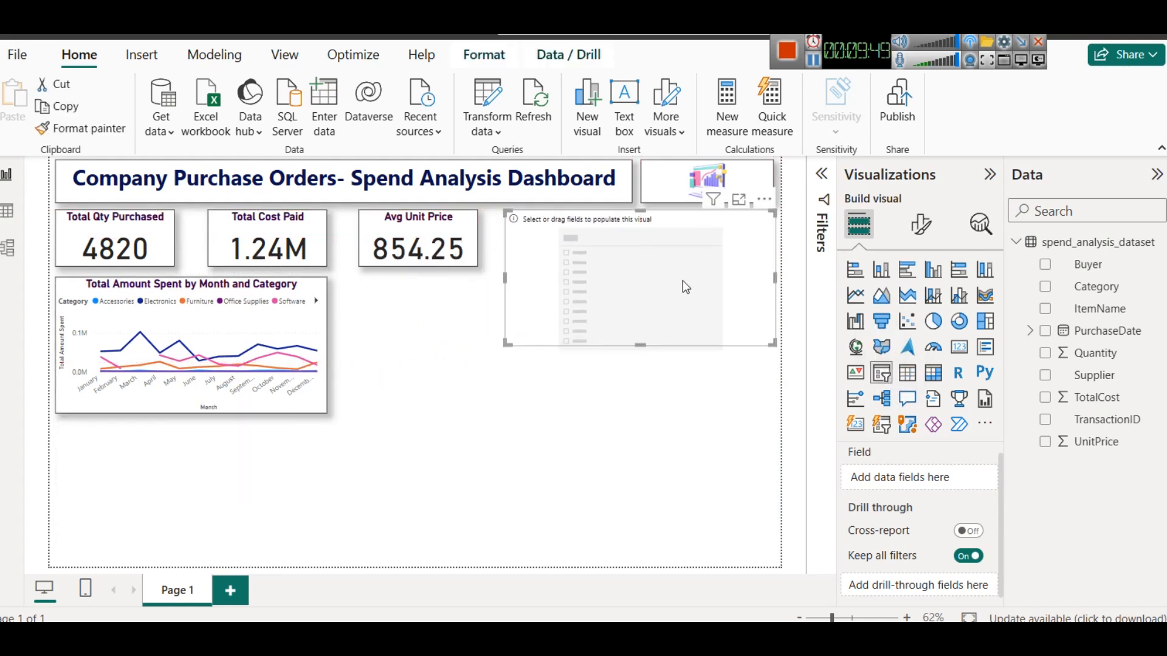
pyautogui.moveTo(506, 277); pyautogui.dragTo(642, 278)
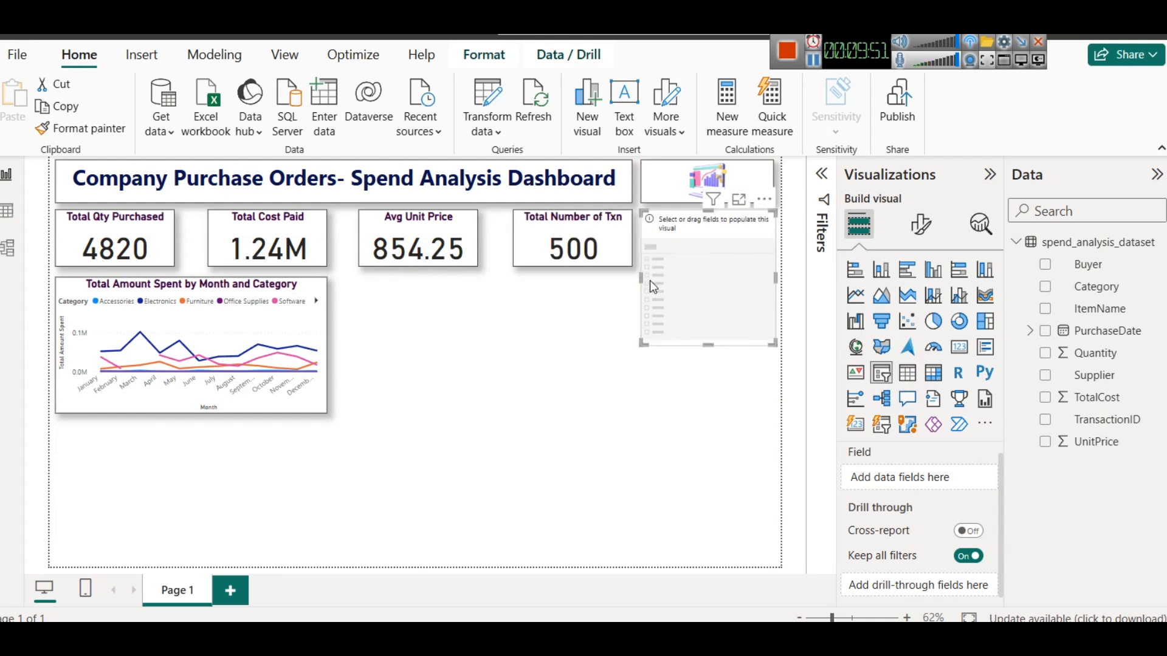
pyautogui.moveTo(709, 345); pyautogui.dragTo(704, 267)
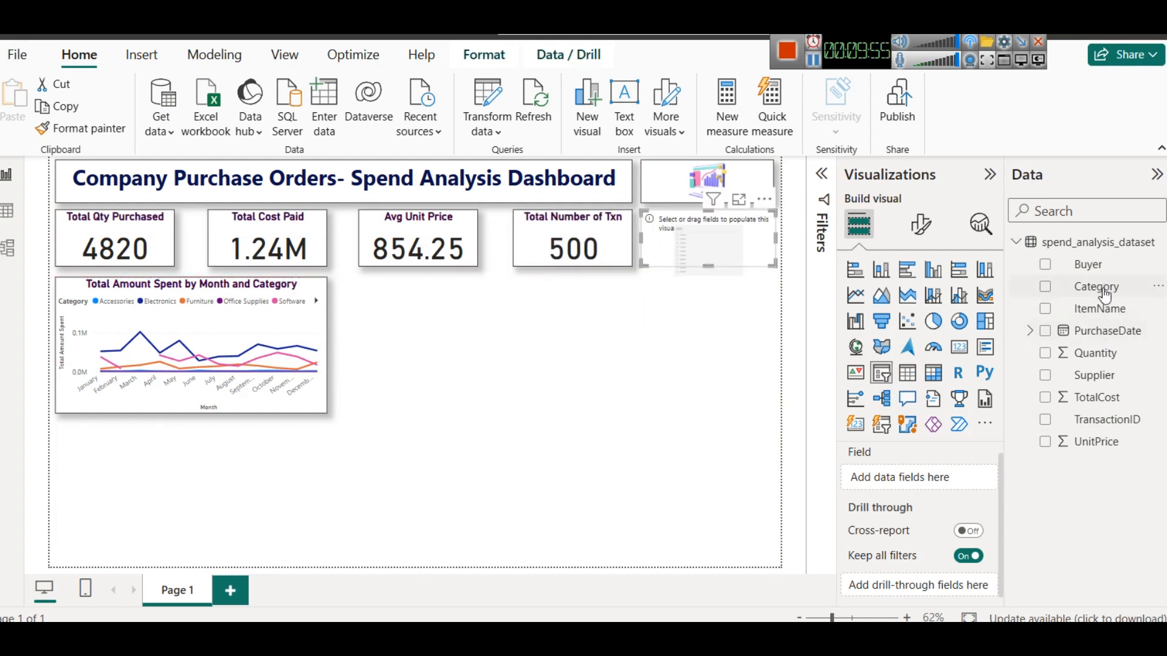
pyautogui.moveTo(1104, 292); pyautogui.dragTo(943, 477)
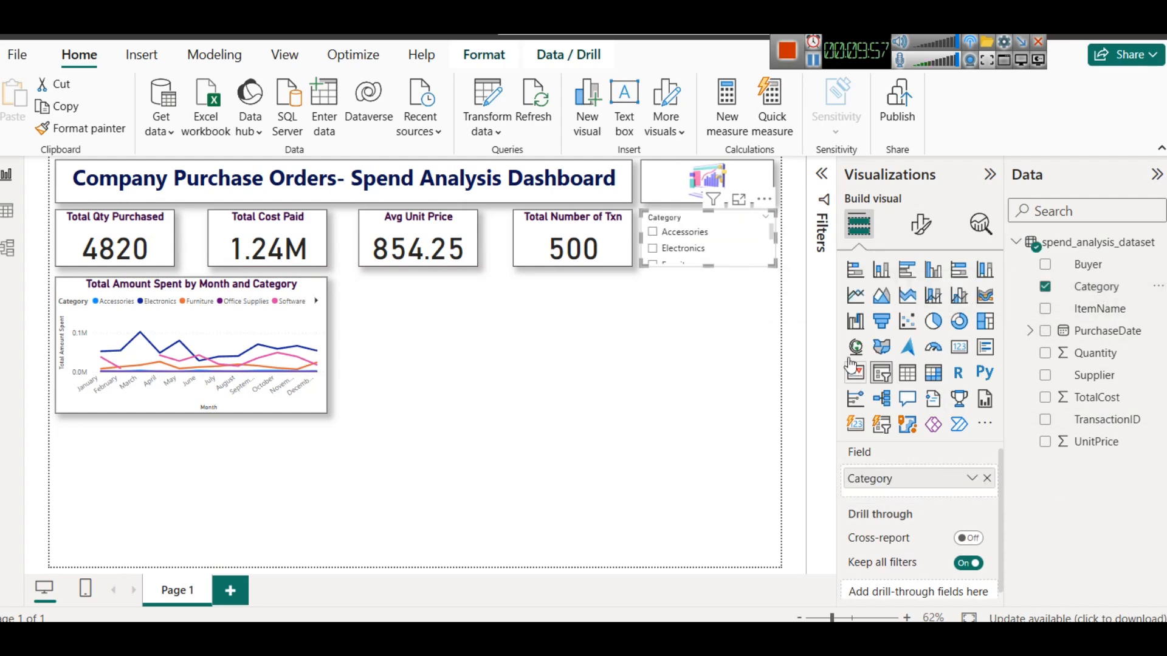
# - Change the slicer's style to Dropdown
pyautogui.click(920, 225)
pyautogui.click(923, 350)
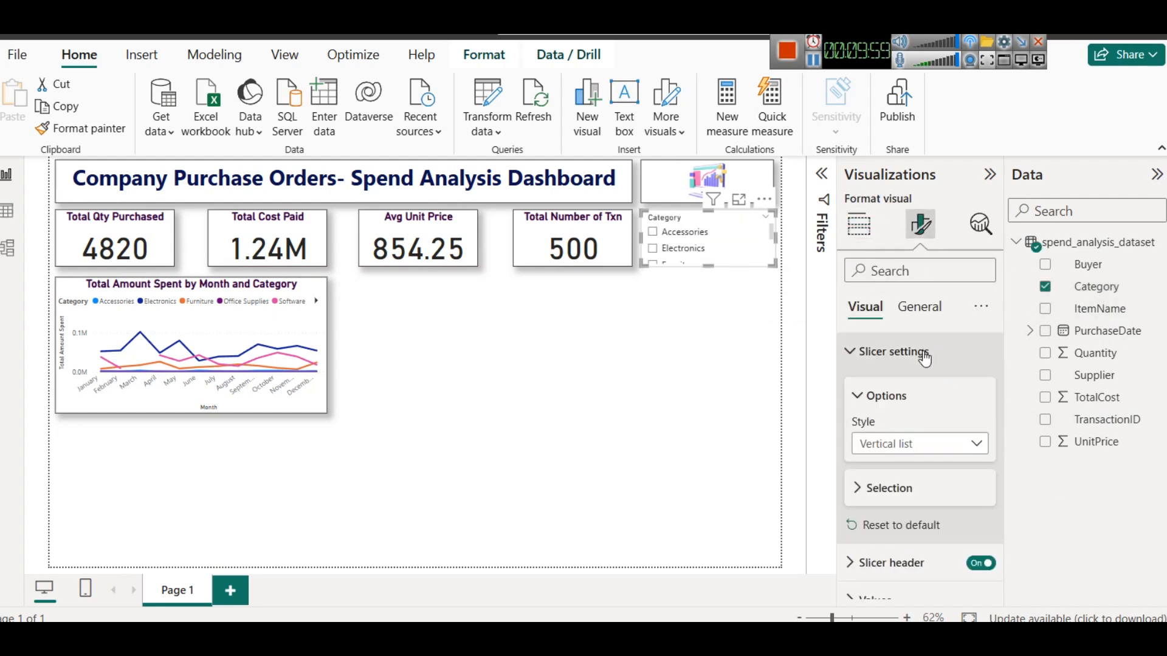
pyautogui.click(931, 450)
pyautogui.click(912, 513)
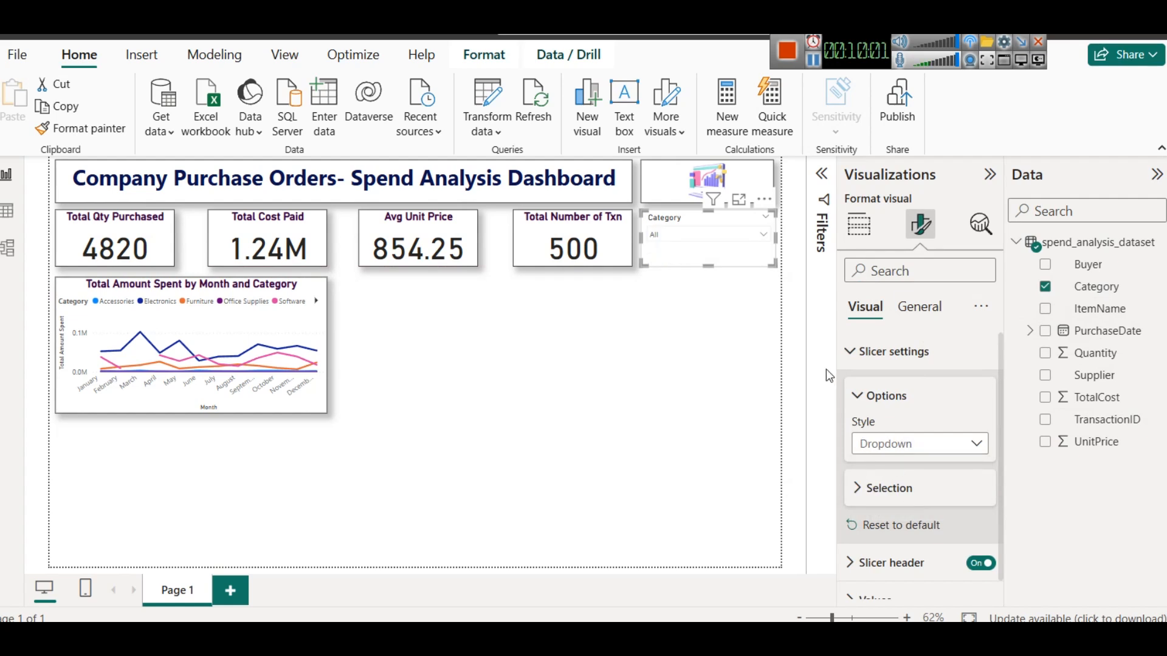
# - Set the slicer header's font size to 15
pyautogui.click(885, 351)
pyautogui.click(906, 310)
pyautogui.click(865, 307)
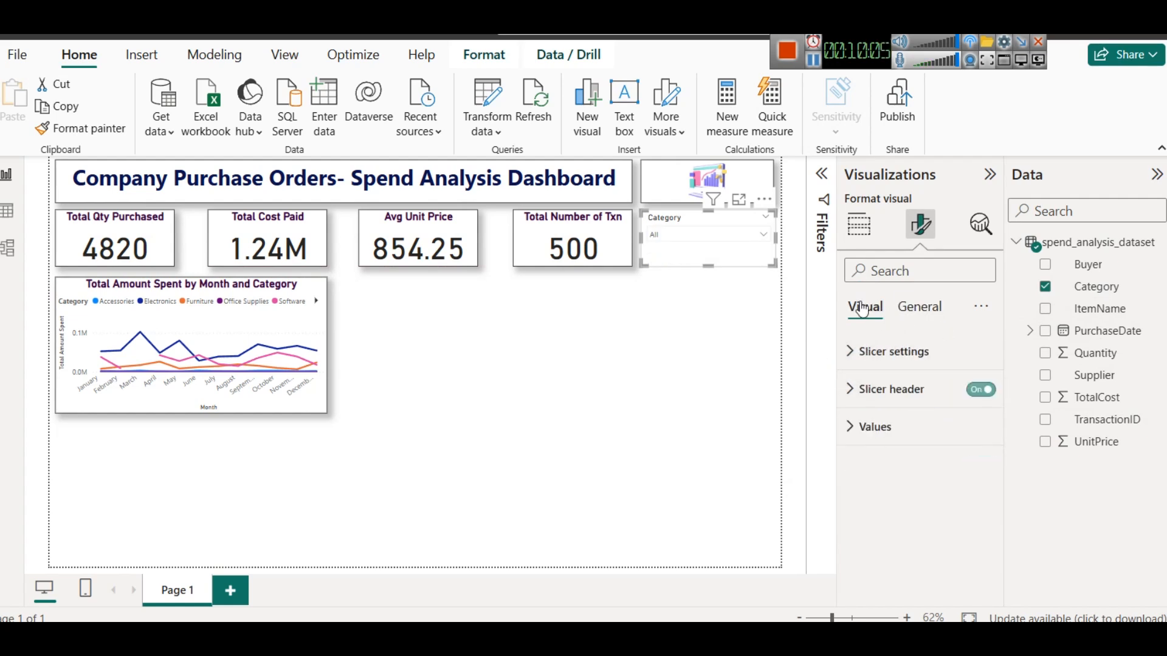
pyautogui.click(893, 359)
pyautogui.scroll(-1, 892, 394)
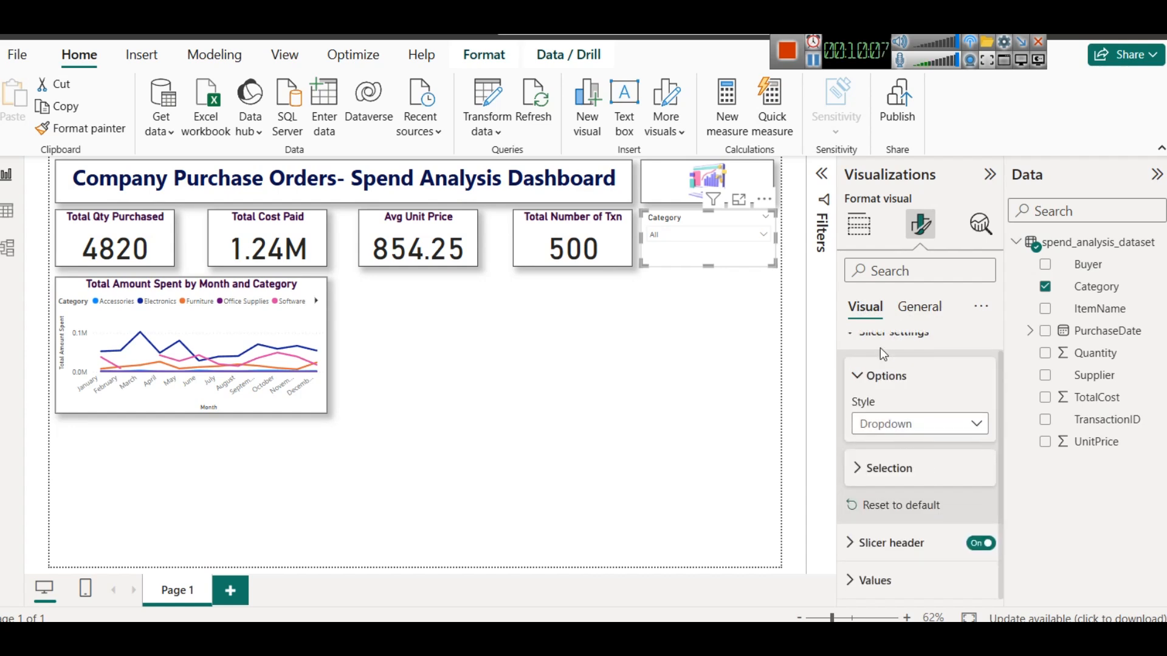
pyautogui.click(893, 543)
pyautogui.scroll(-3, 906, 464)
pyautogui.click(982, 410)
pyautogui.click(983, 411)
pyautogui.click(983, 411)
pyautogui.click(983, 403)
pyautogui.click(983, 403)
pyautogui.click(982, 403)
pyautogui.click(983, 402)
pyautogui.click(983, 402)
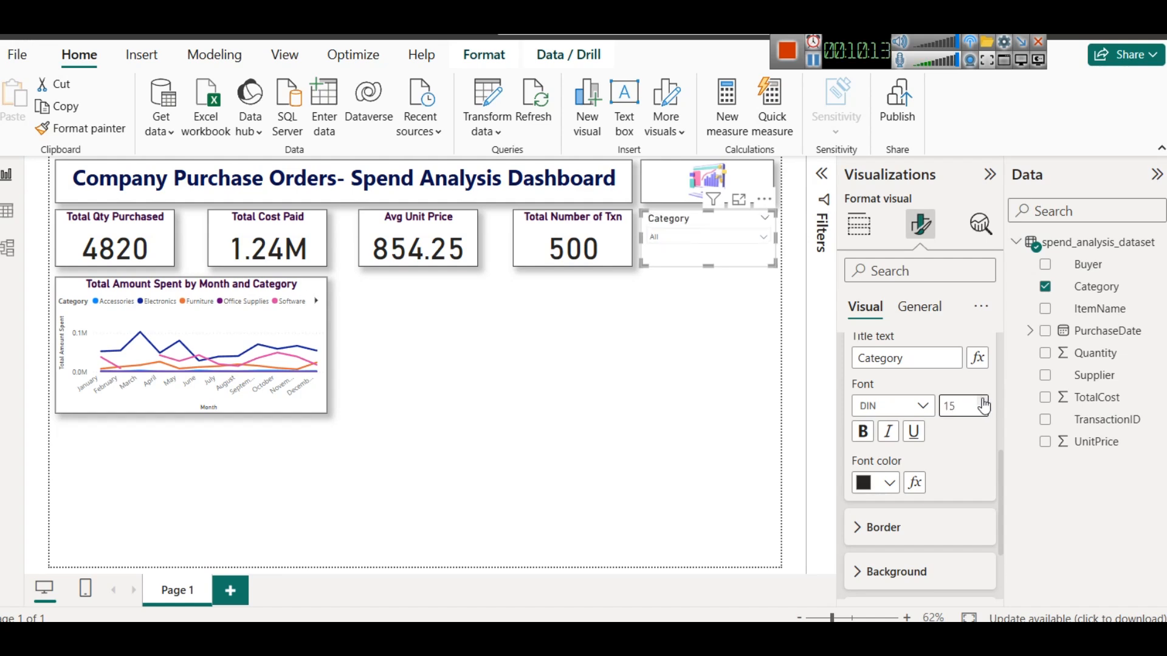
# - Make the slicer header text bold with a dark purple font colour
pyautogui.click(880, 483)
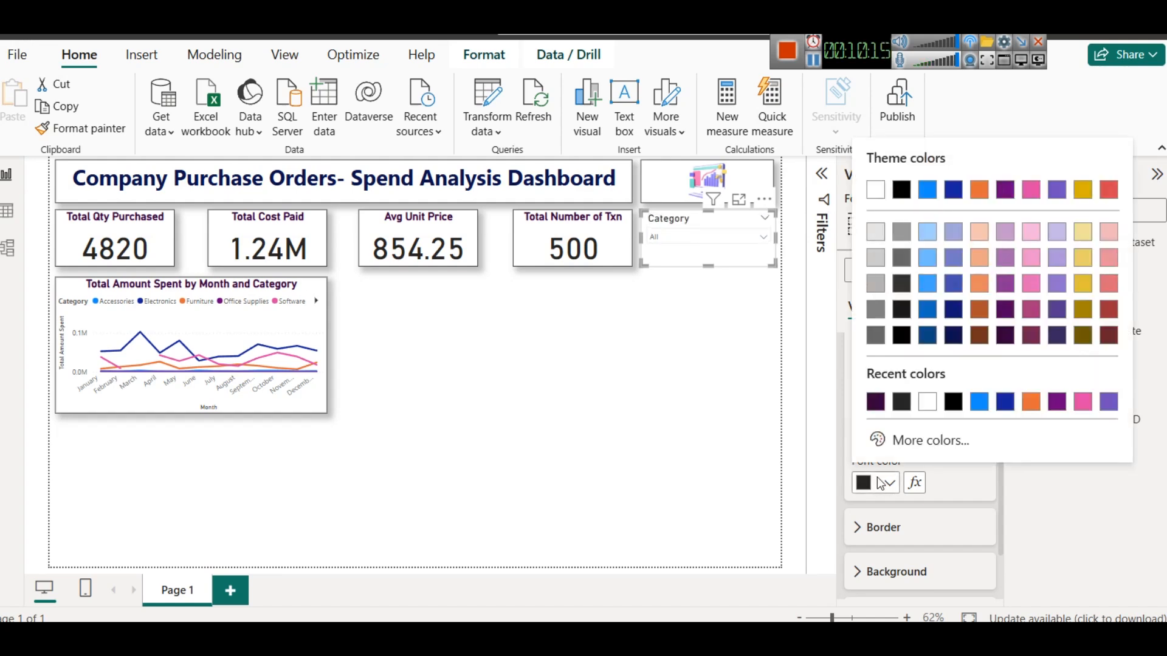
pyautogui.click(875, 402)
pyautogui.click(863, 432)
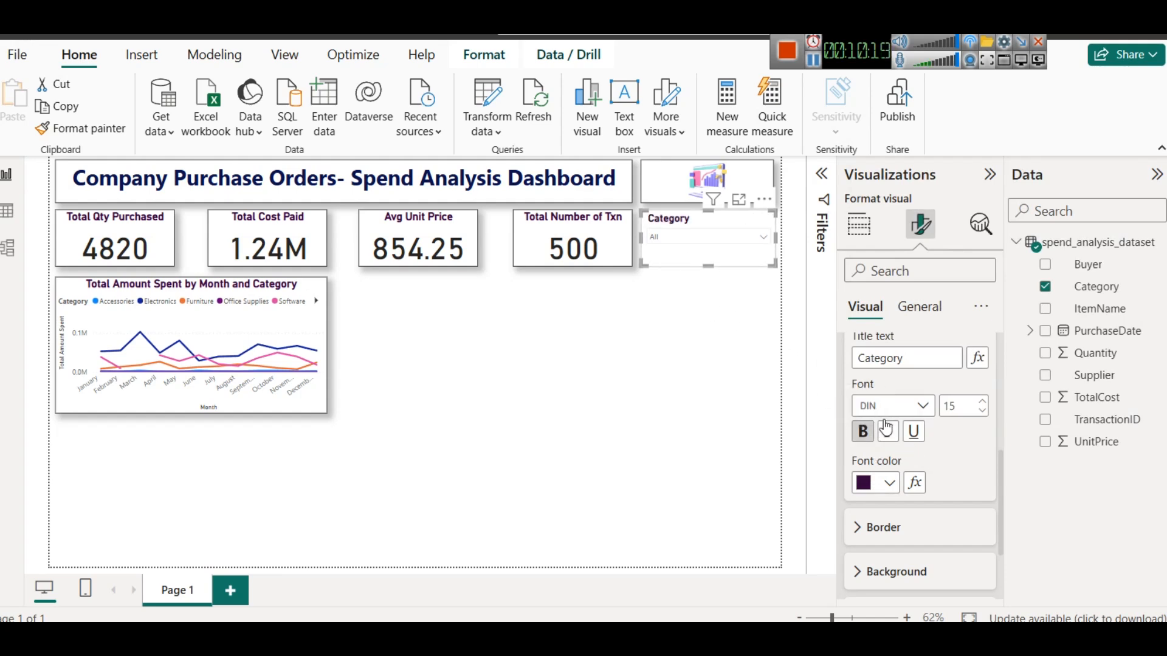
# - Format the slicer values with 14 pt bold text in a dark navy font colour
pyautogui.scroll(-3, 905, 484)
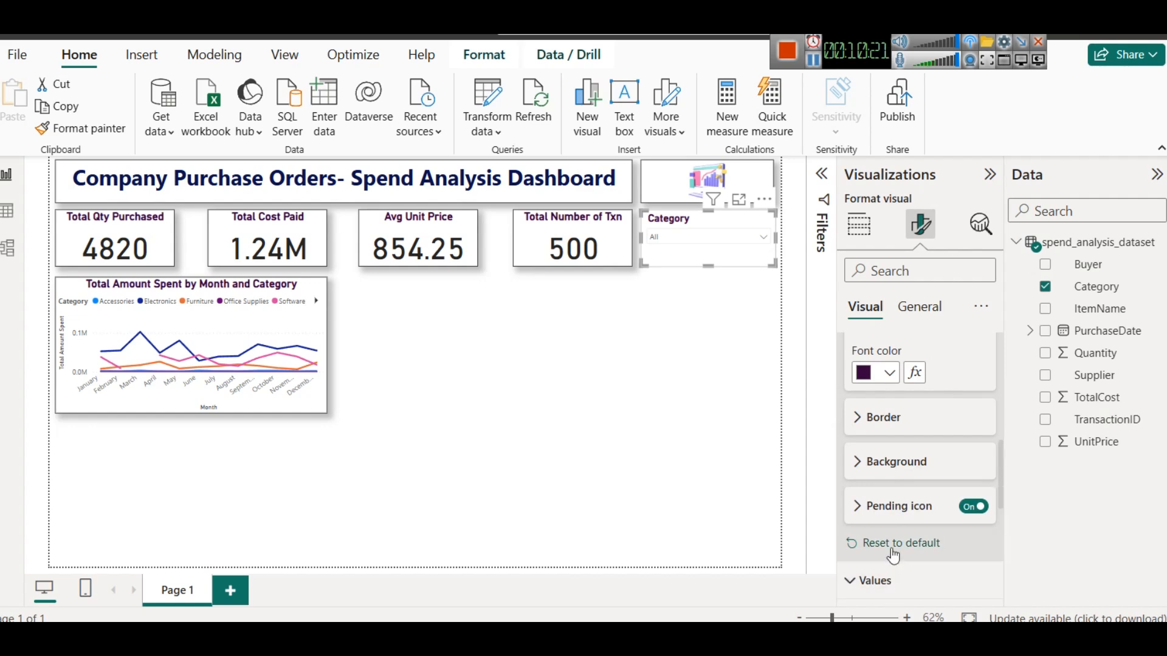
pyautogui.click(875, 580)
pyautogui.click(984, 392)
pyautogui.click(985, 392)
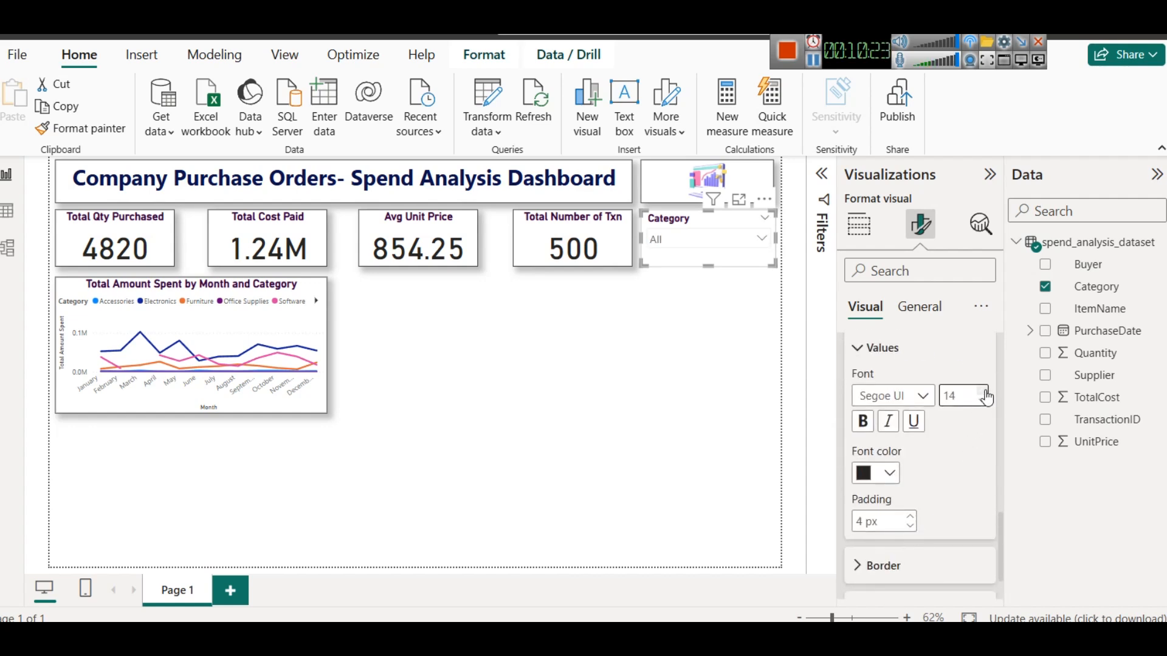
pyautogui.click(862, 421)
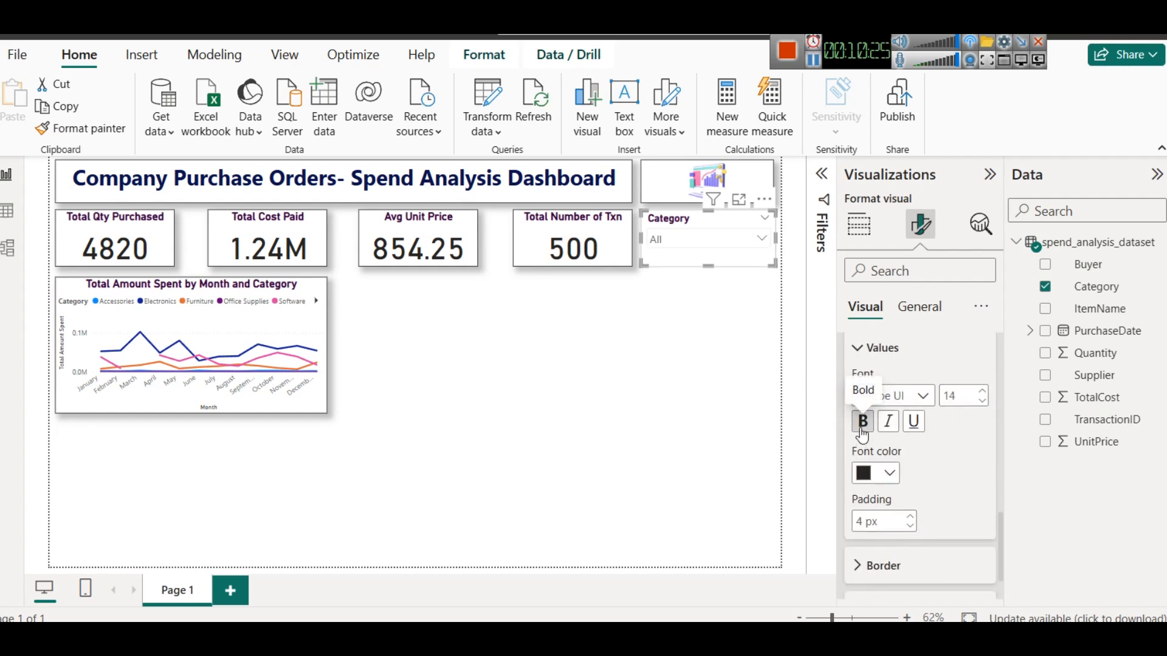
pyautogui.click(881, 480)
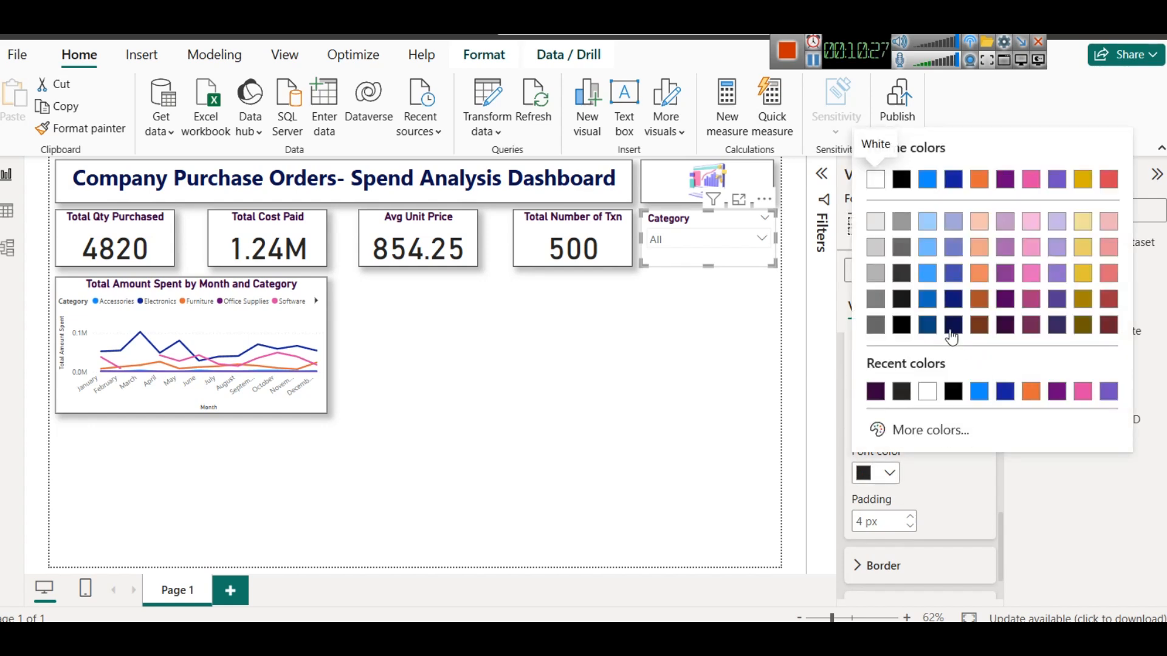
pyautogui.click(952, 336)
# - Test the Category slicer by filtering Furniture and Office Supplies, then clear the selection
pyautogui.click(699, 243)
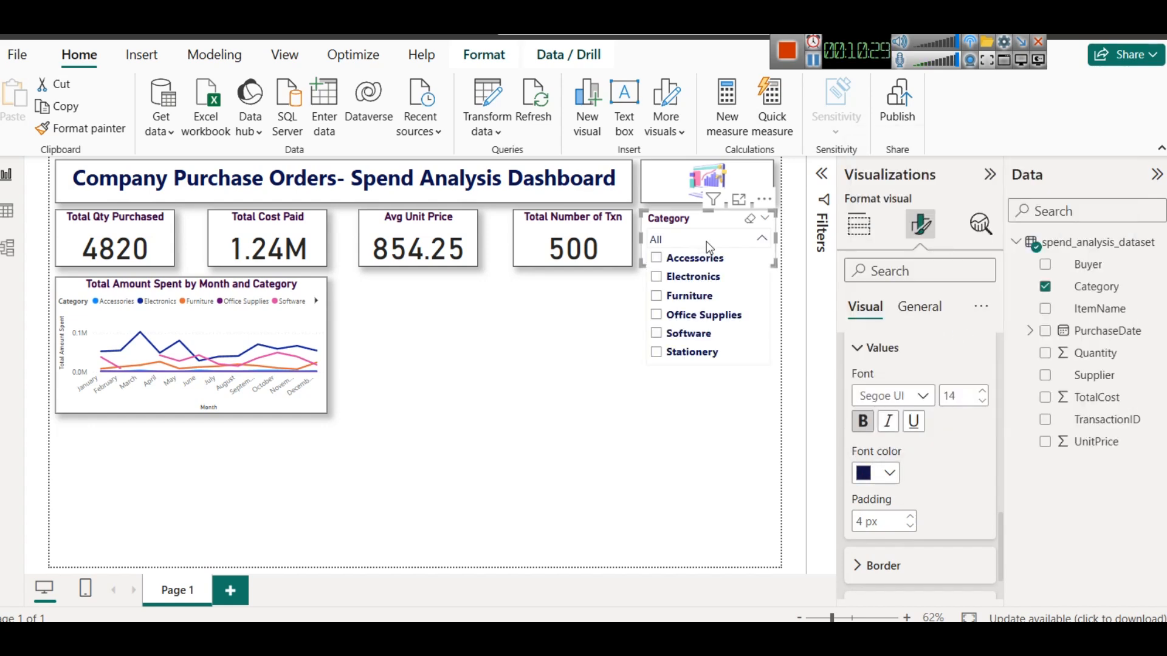
pyautogui.click(679, 301)
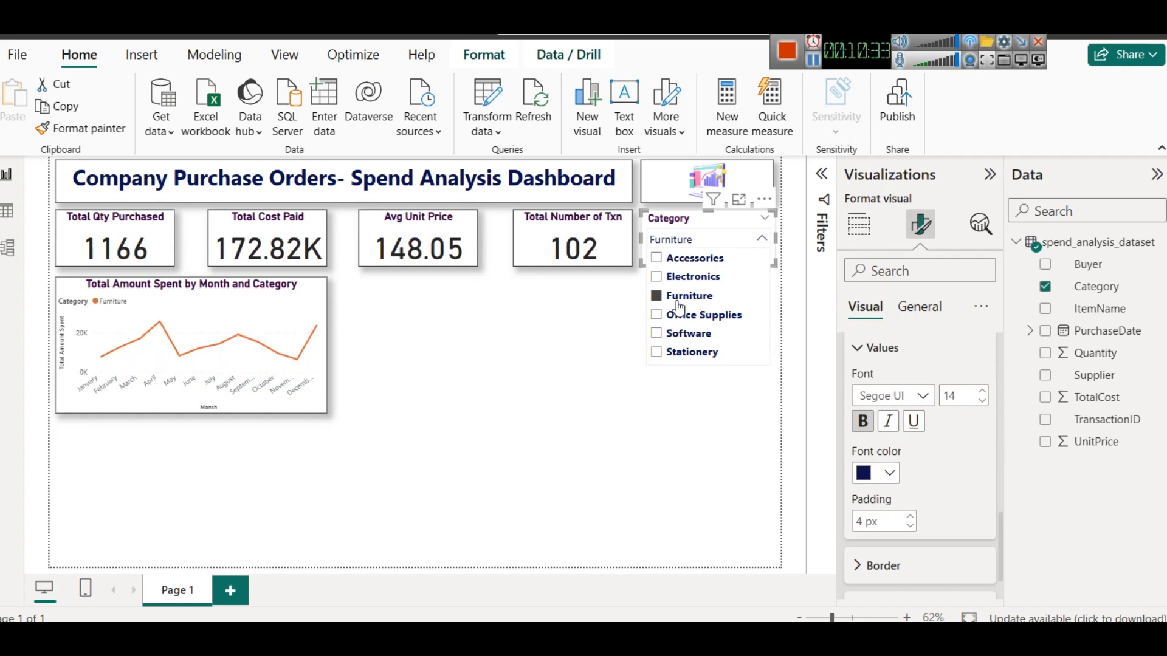
pyautogui.click(682, 316)
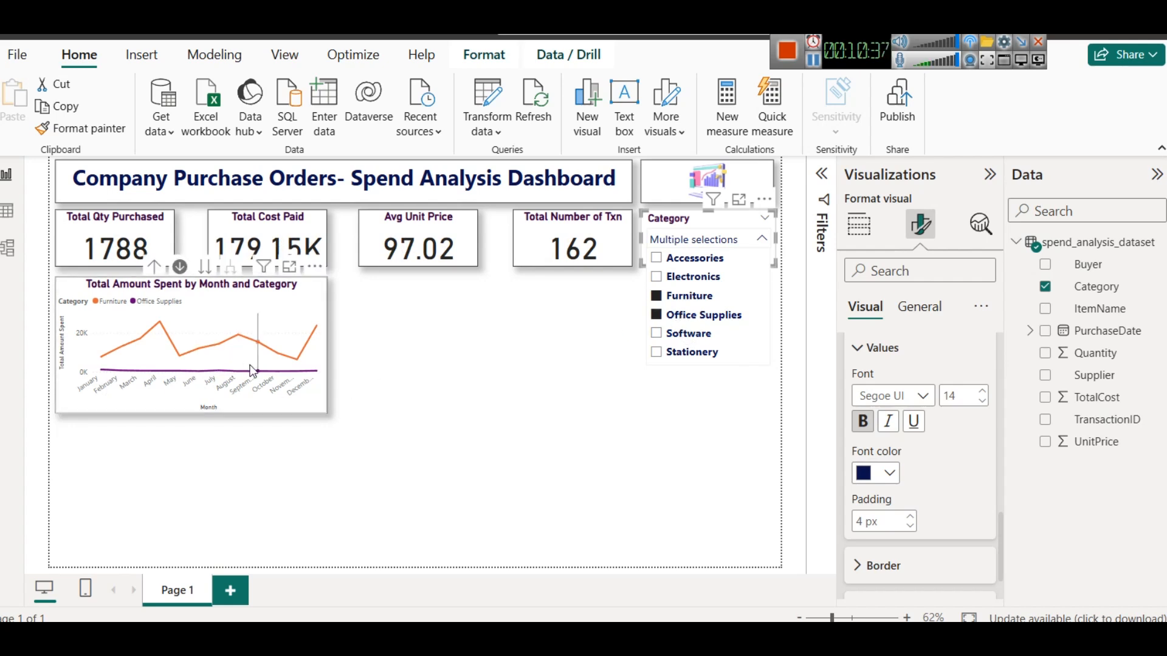
pyautogui.moveTo(256, 371)
pyautogui.click(656, 296)
pyautogui.click(662, 315)
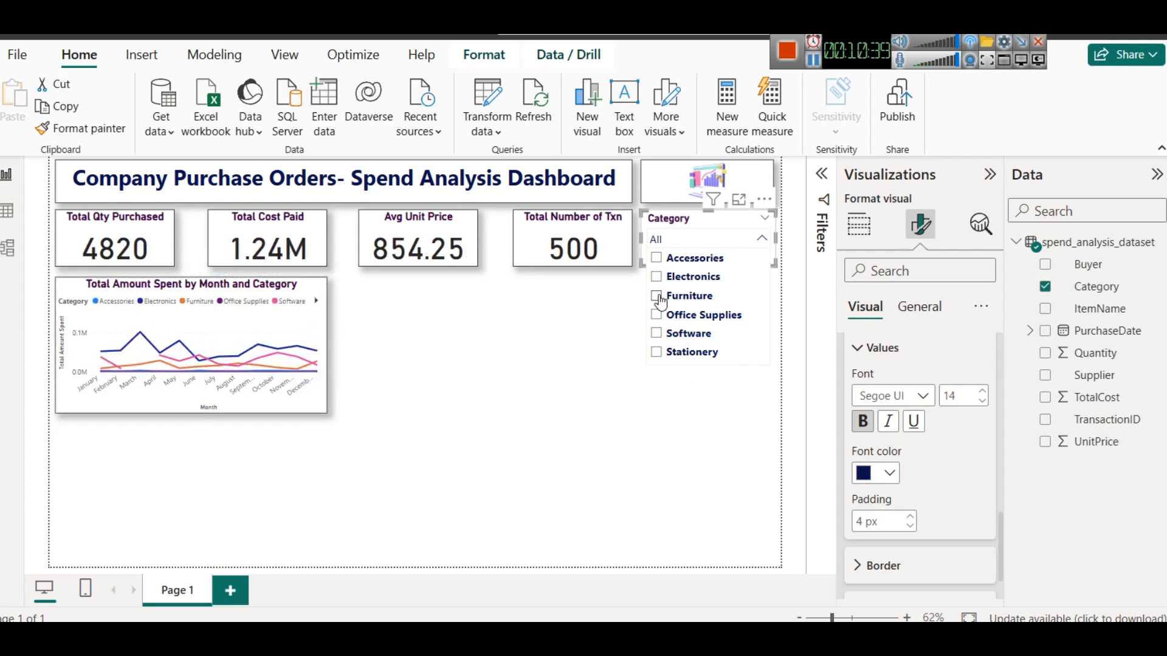
pyautogui.click(662, 316)
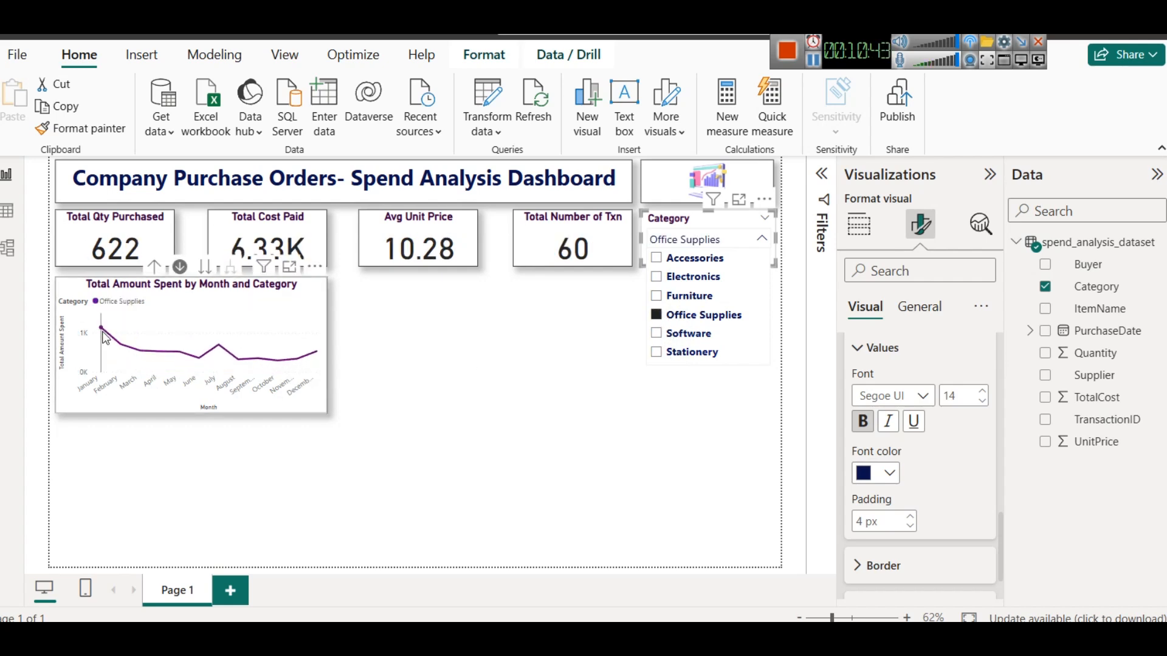
pyautogui.moveTo(105, 338)
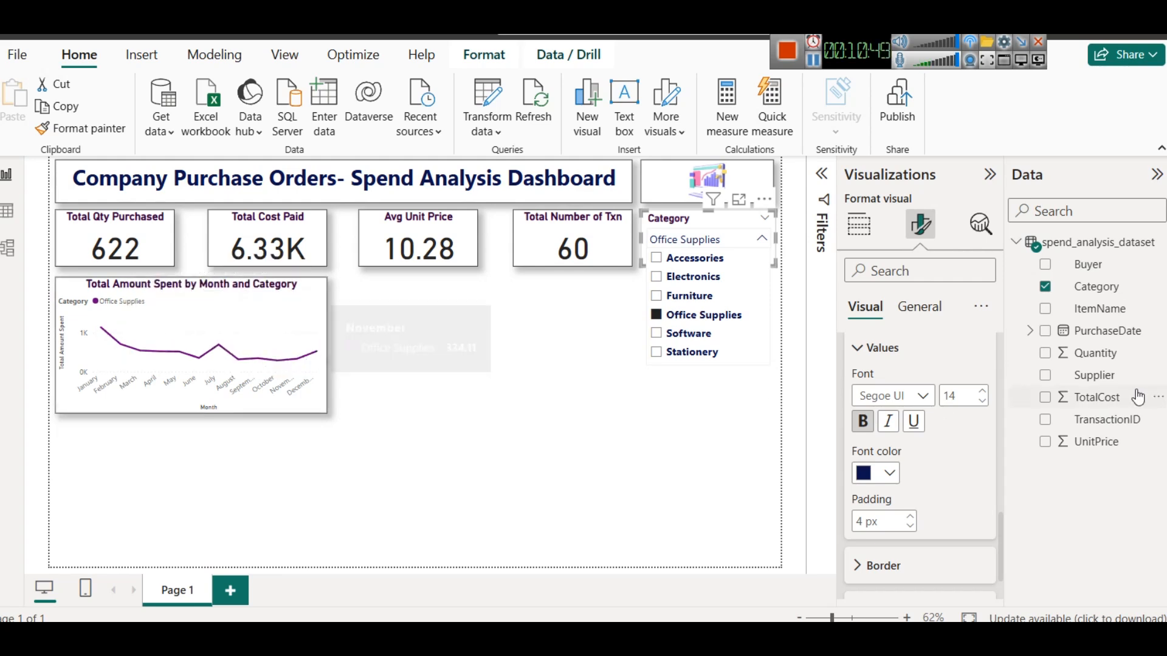
pyautogui.click(735, 316)
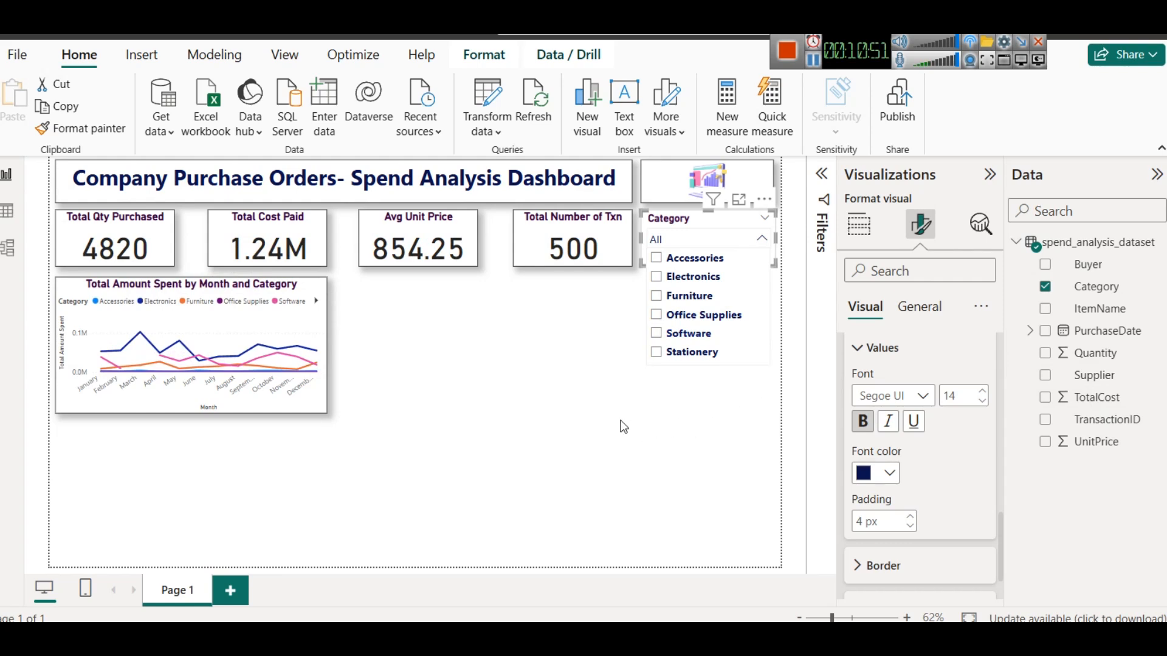
# - Copy the Total Number of Txn card's formatting onto the Category slicer with Format Painter
pyautogui.click(573, 418)
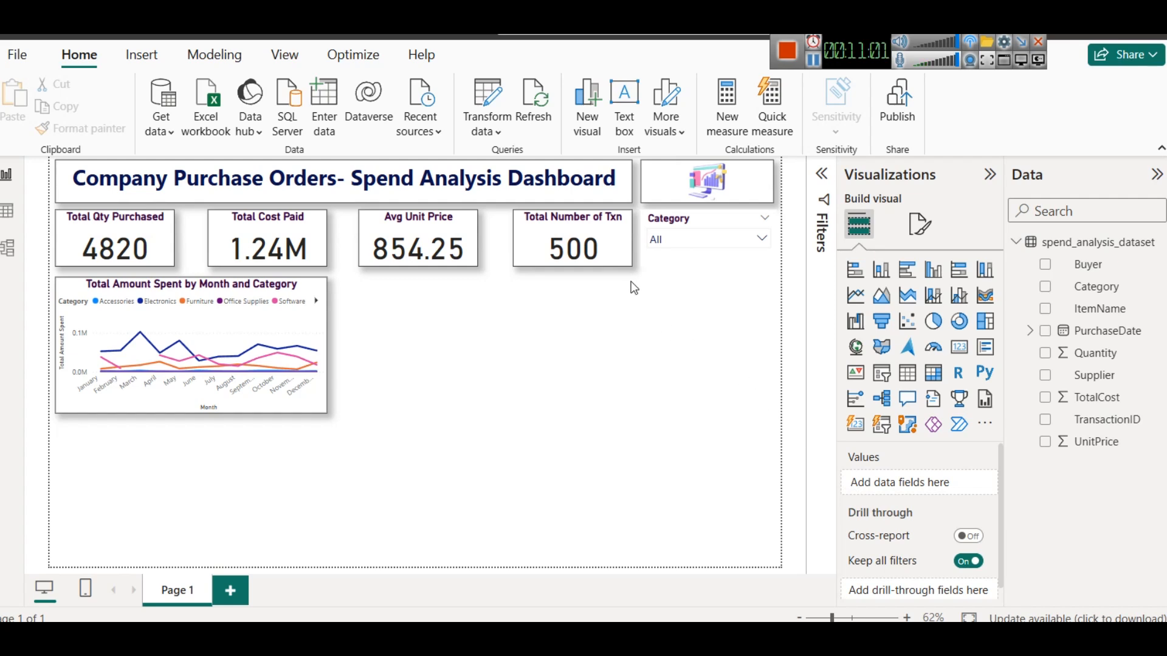
pyautogui.click(535, 218)
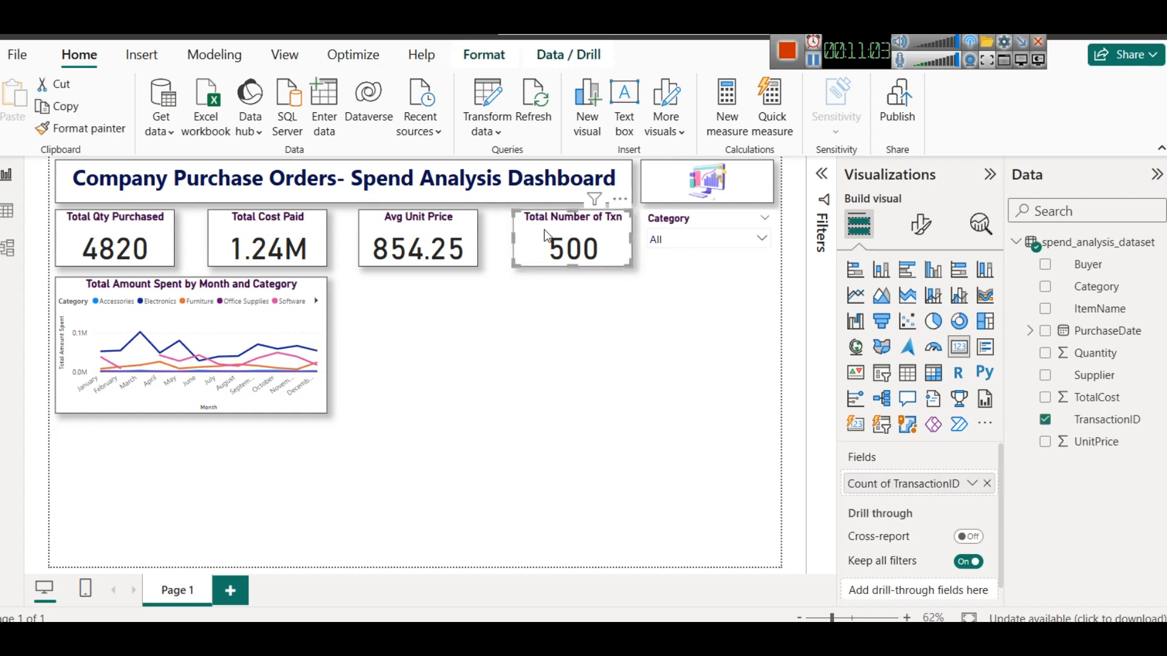
pyautogui.click(94, 129)
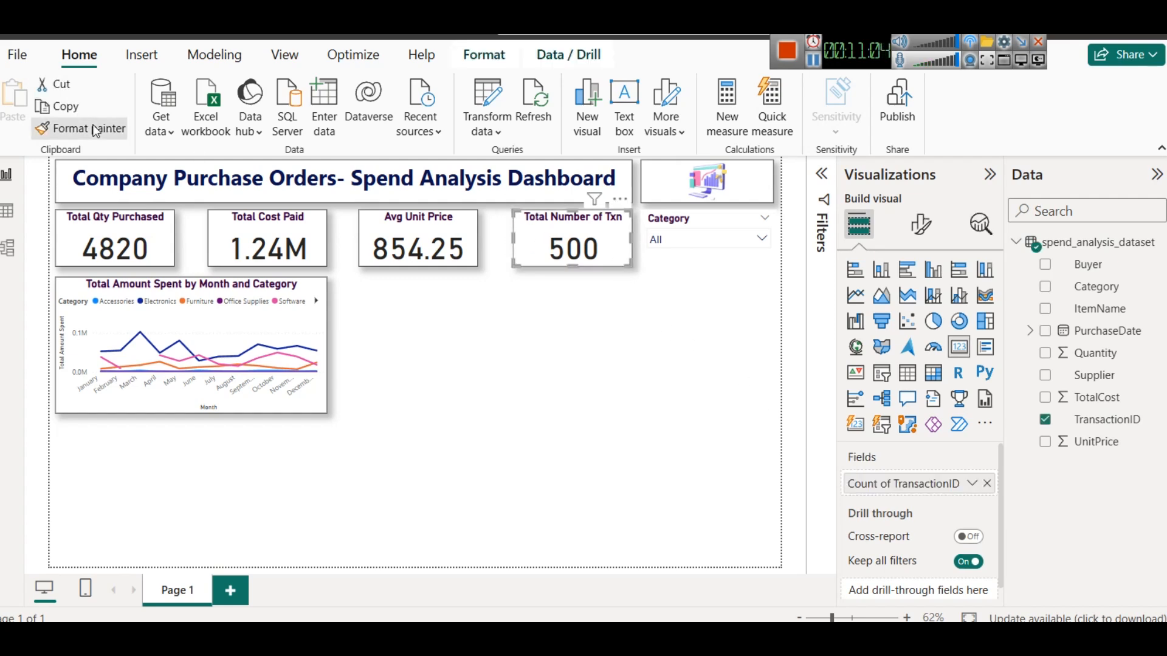
pyautogui.click(666, 258)
pyautogui.click(682, 343)
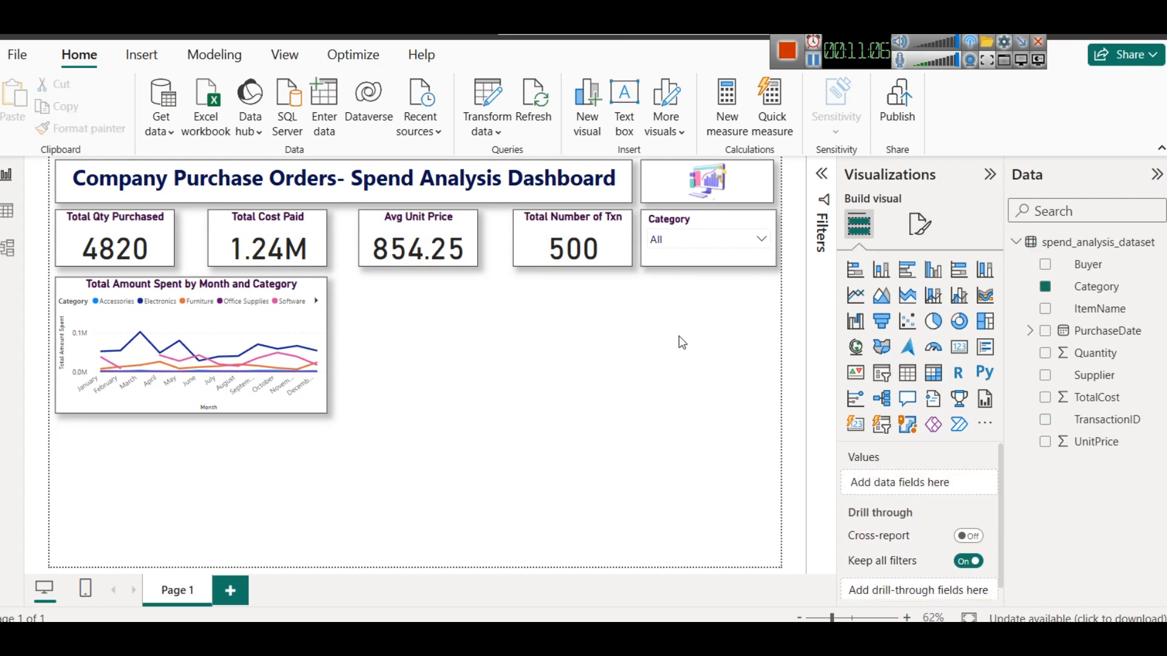
# - Duplicate the Category slicer and place the copy directly below the original
pyautogui.click(680, 259)
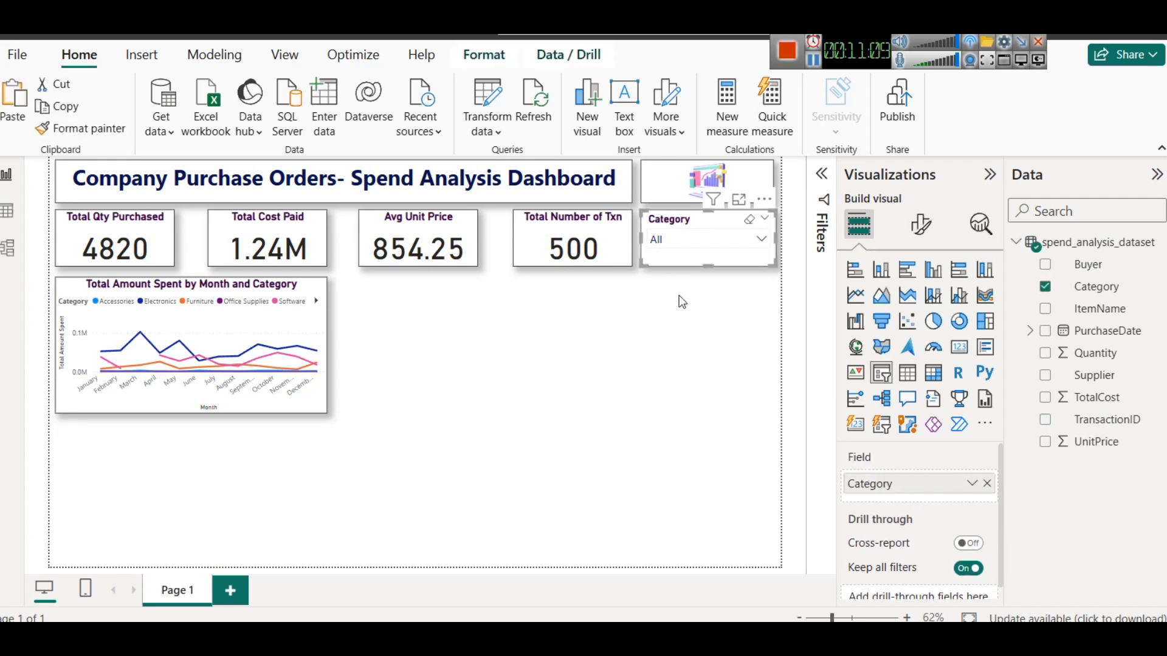
pyautogui.click(656, 331)
pyautogui.click(681, 257)
pyautogui.hotkey('ctrl', 'v')
pyautogui.moveTo(680, 256); pyautogui.dragTo(666, 324)
pyautogui.click(678, 399)
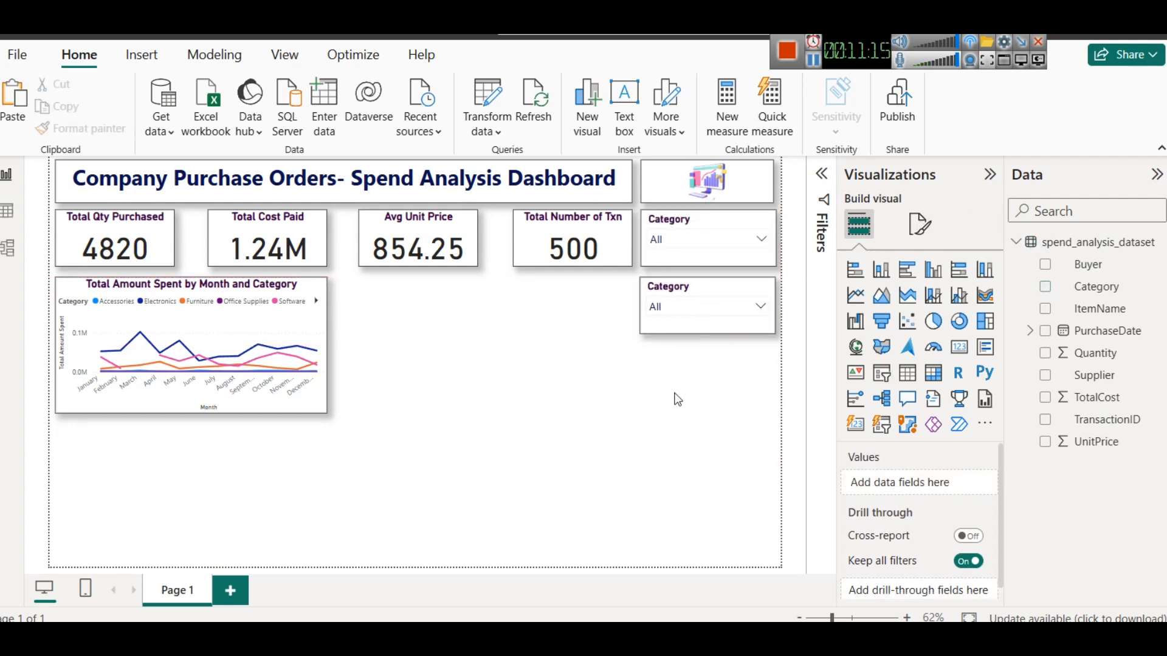
# - Replace the duplicated slicer's Category field with Buyer and open its dropdown list
pyautogui.click(713, 321)
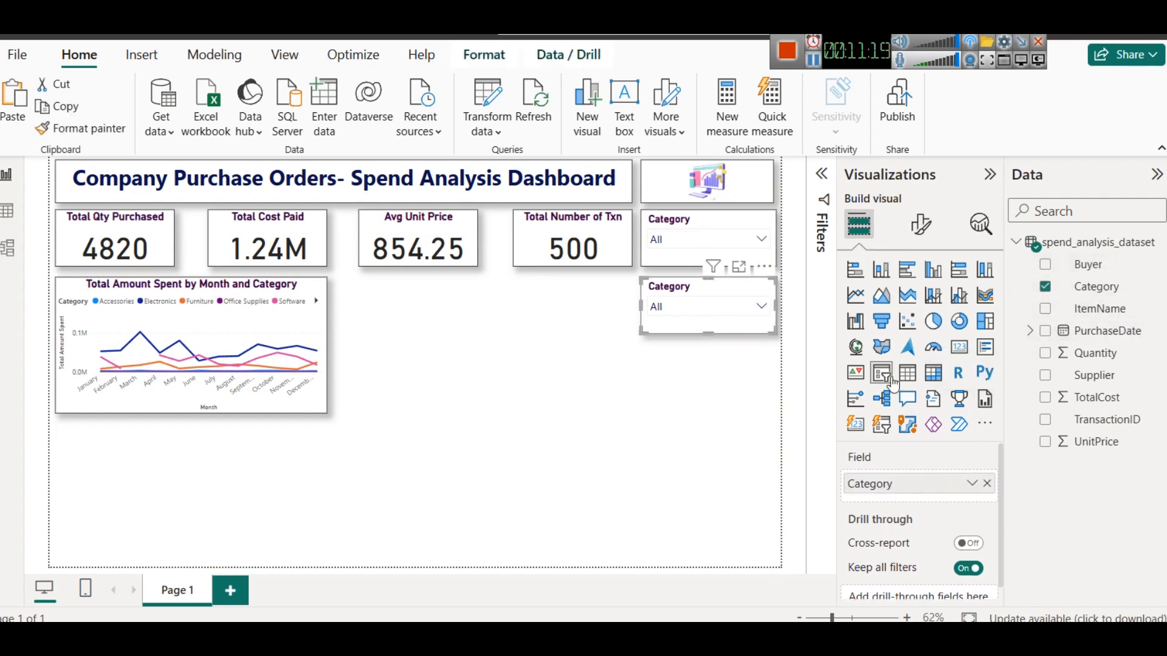
pyautogui.click(988, 484)
pyautogui.moveTo(1099, 265); pyautogui.dragTo(933, 487)
pyautogui.click(721, 306)
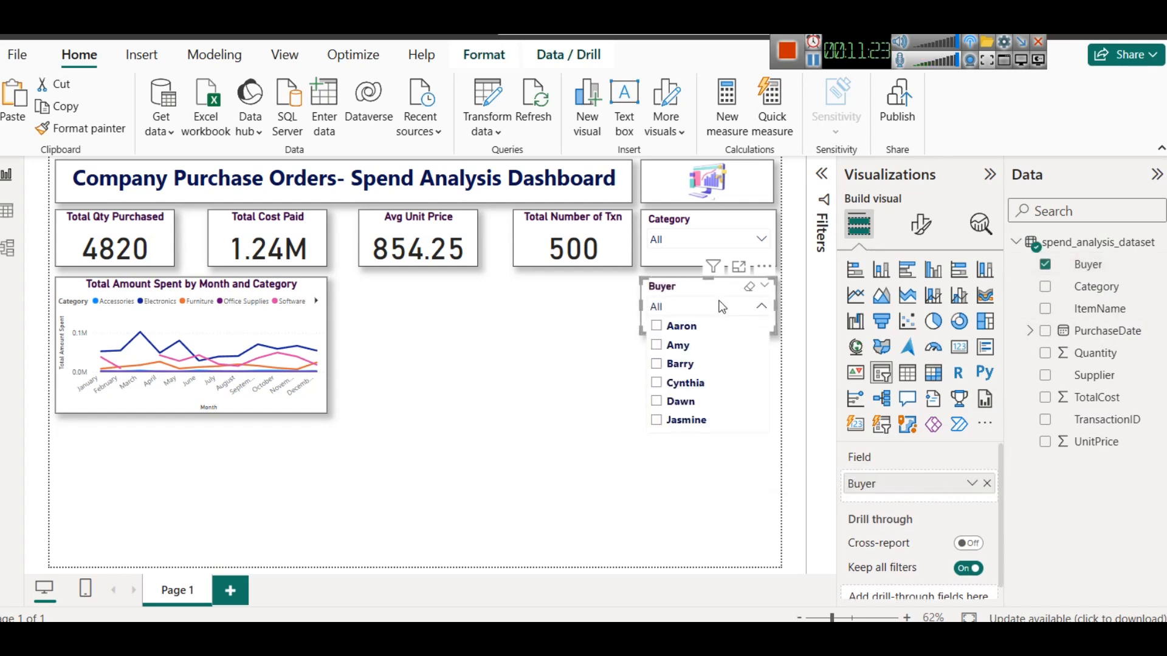
# - Test the Buyer slicer by selecting one and then several buyers, then clear the selection
pyautogui.scroll(-5, 715, 342)
pyautogui.scroll(5, 718, 344)
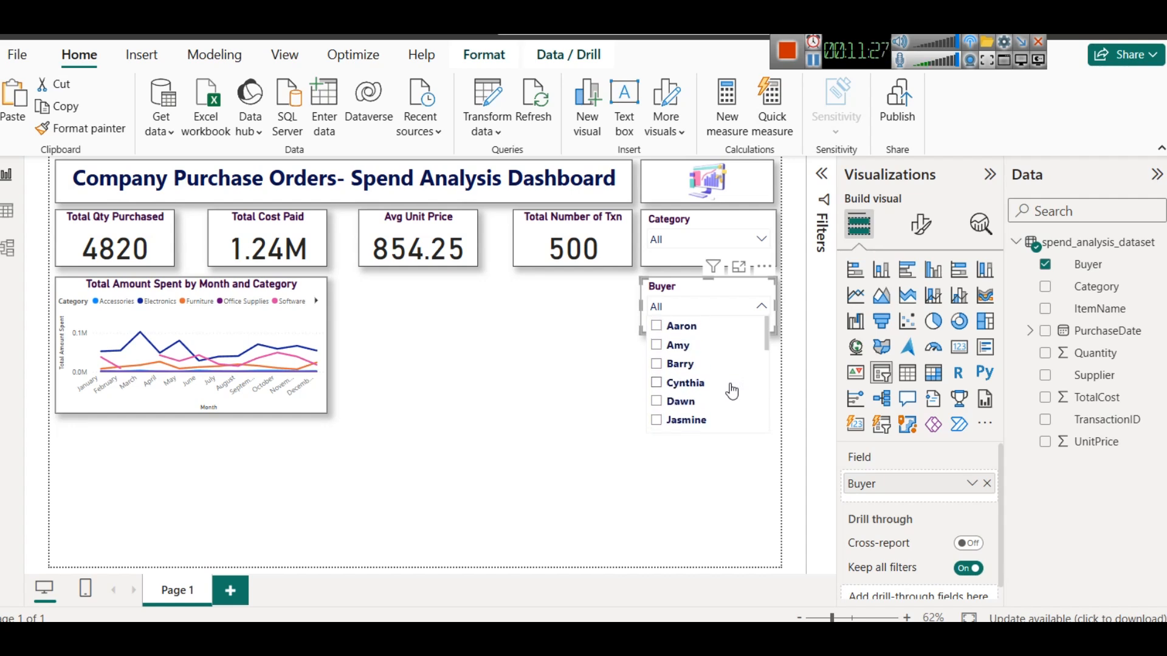
pyautogui.click(681, 328)
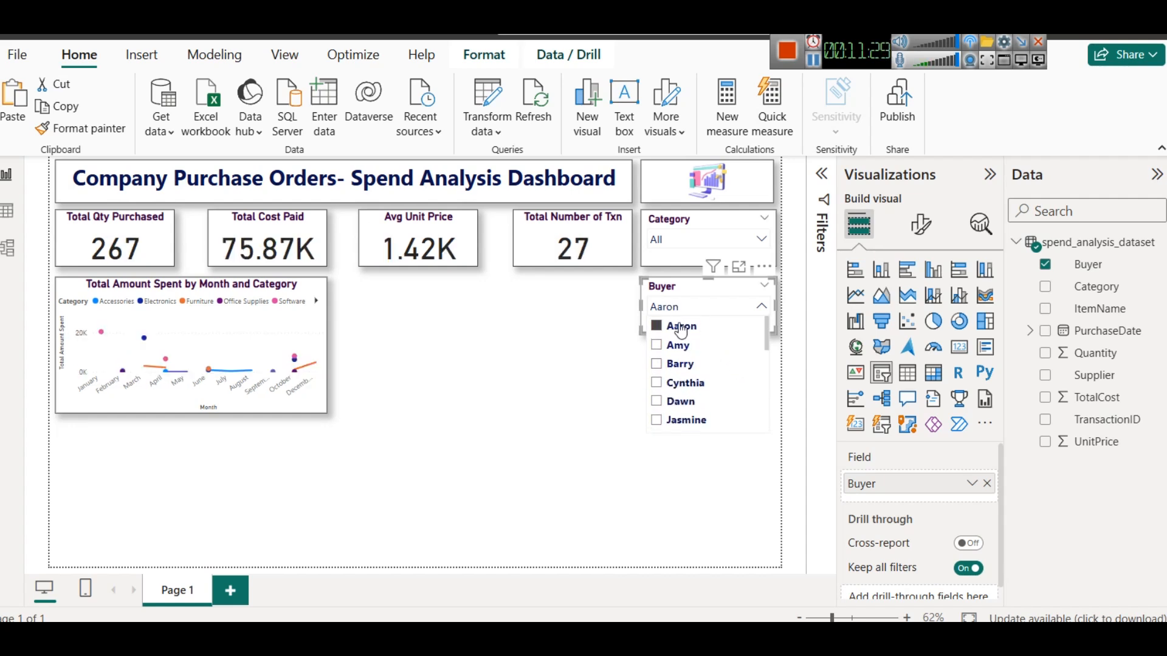
pyautogui.click(677, 345)
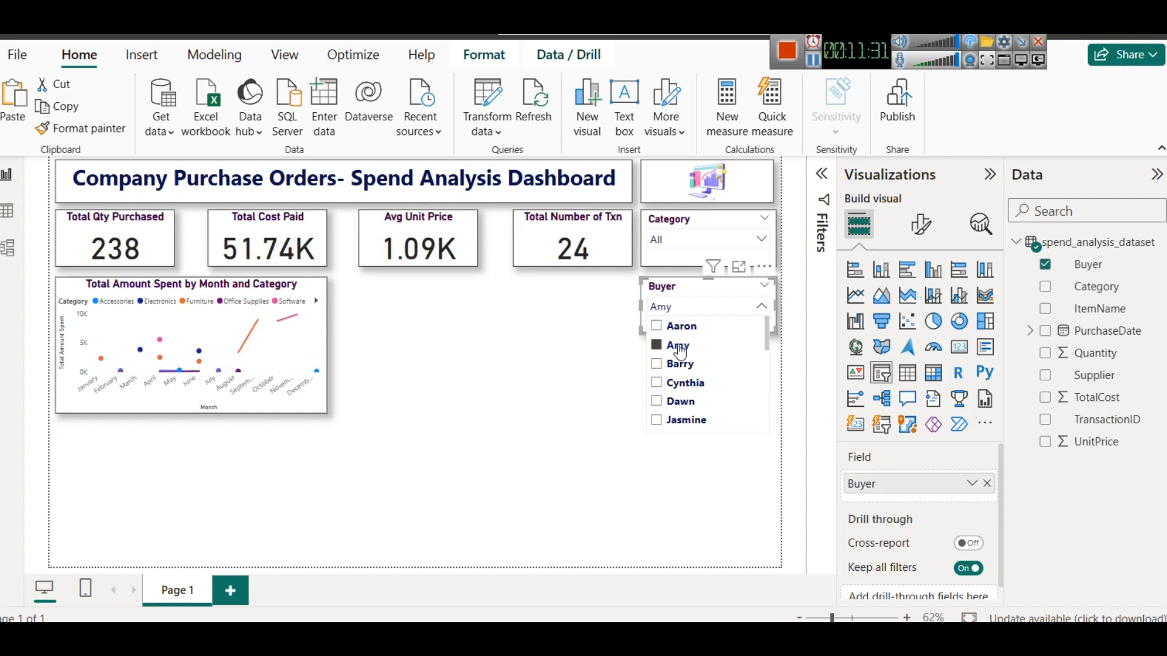
pyautogui.click(682, 366)
pyautogui.keyDown('ctrl'); pyautogui.click(685, 383); pyautogui.keyUp('ctrl')
pyautogui.keyDown('ctrl'); pyautogui.click(680, 403); pyautogui.keyUp('ctrl')
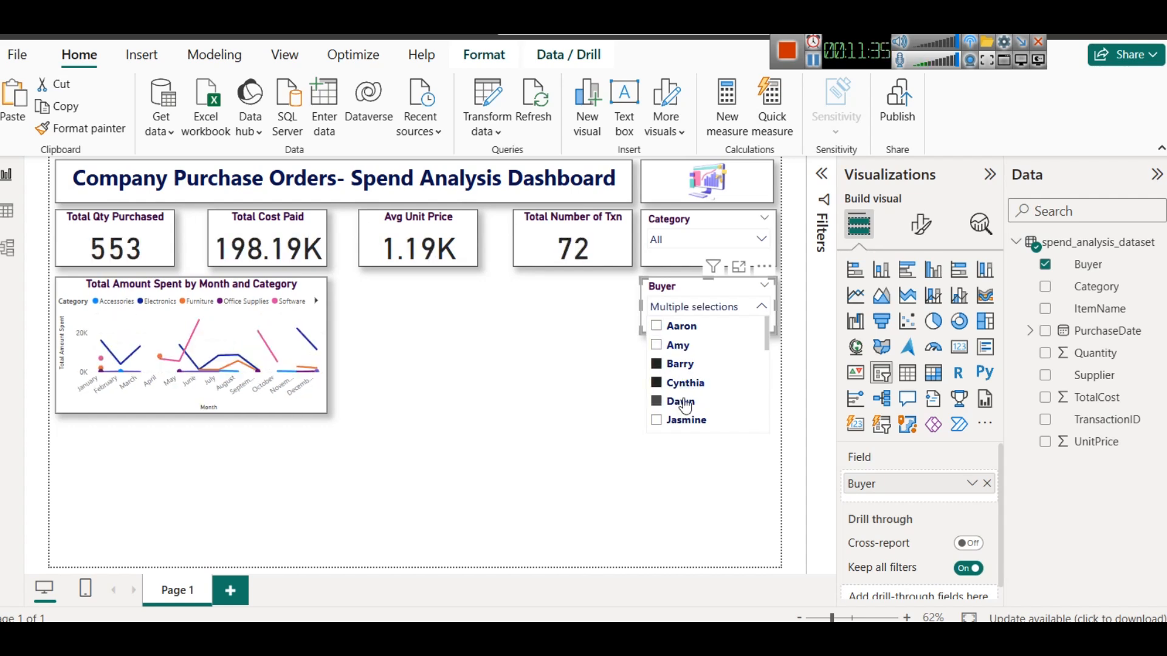
pyautogui.click(751, 290)
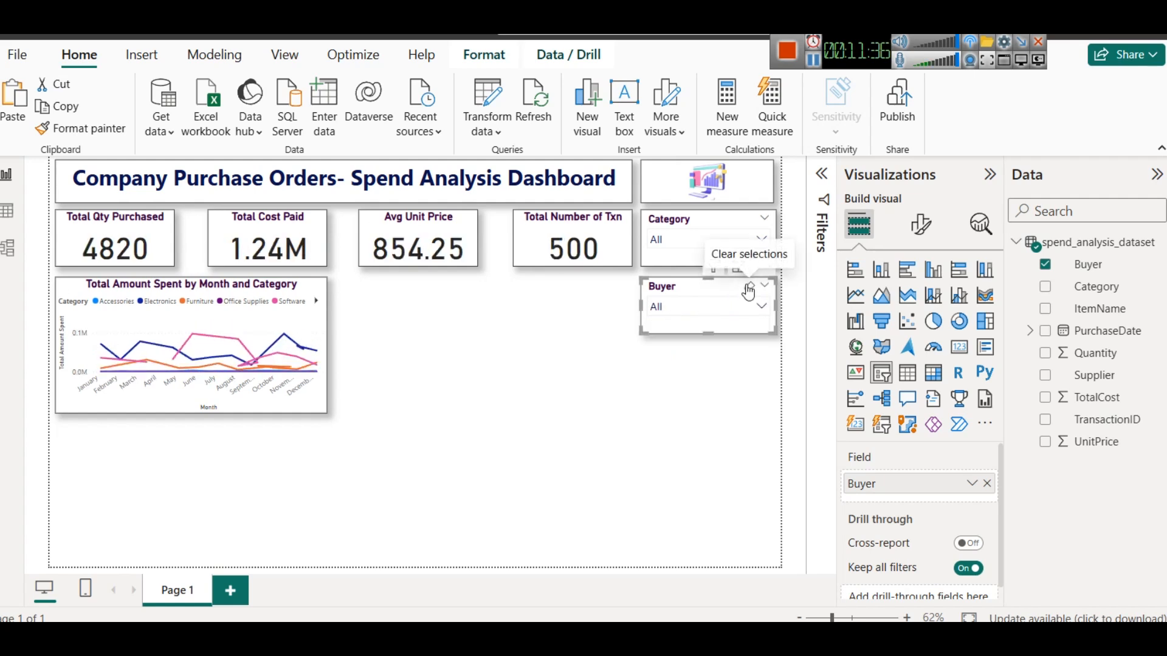
pyautogui.click(729, 392)
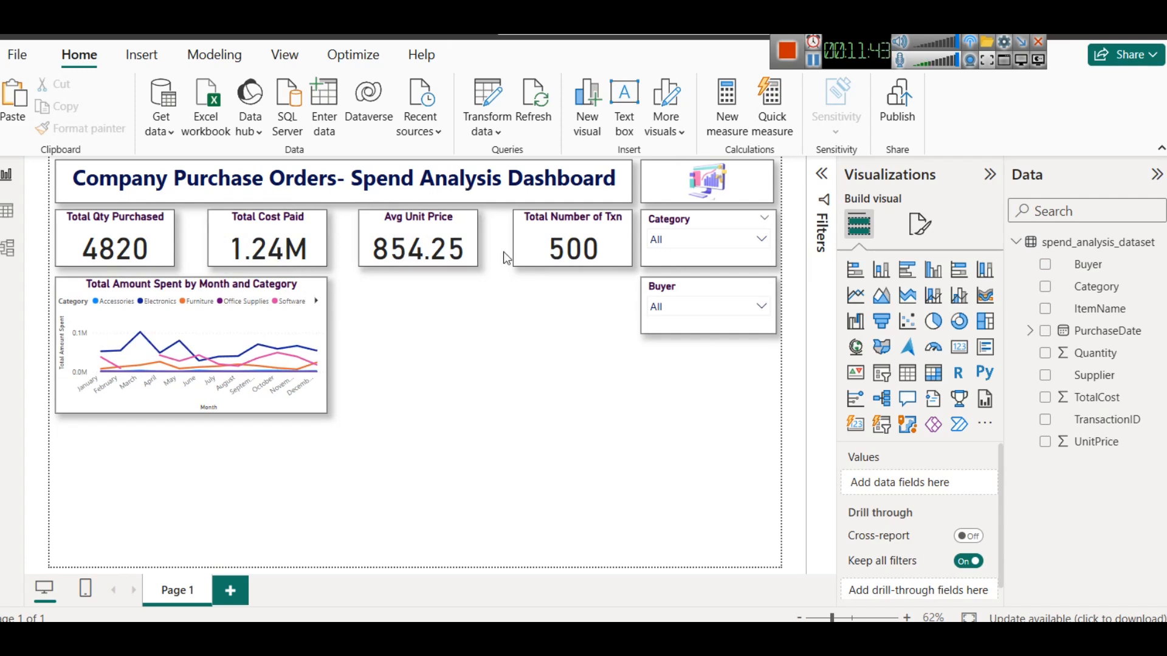
pyautogui.click(716, 306)
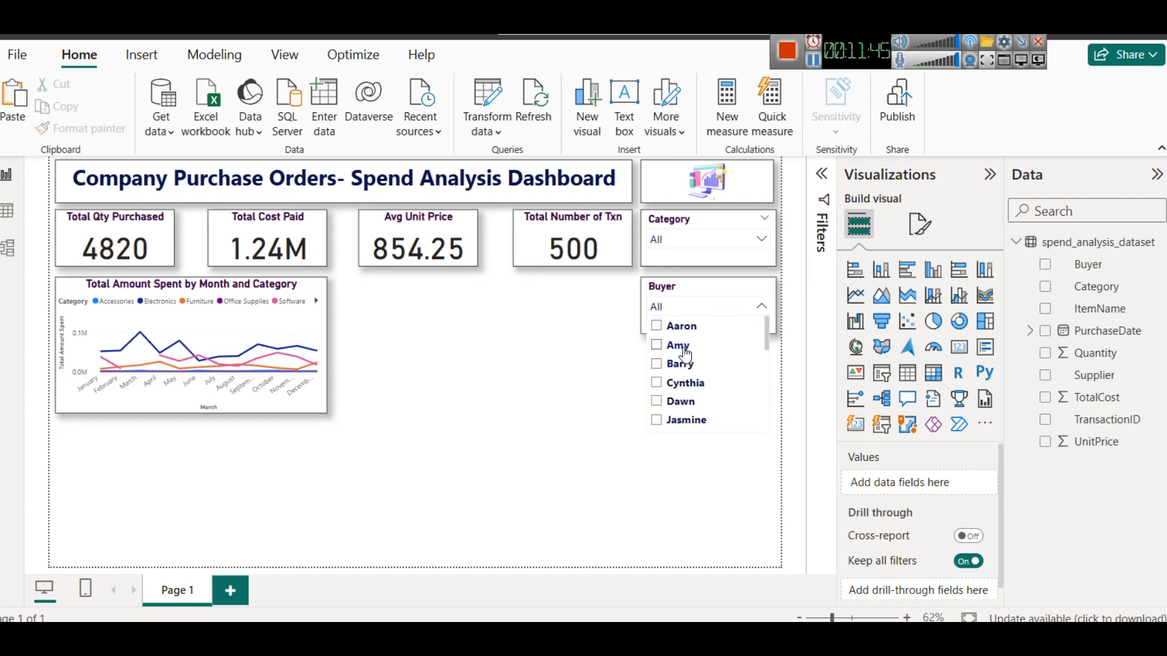
pyautogui.click(682, 348)
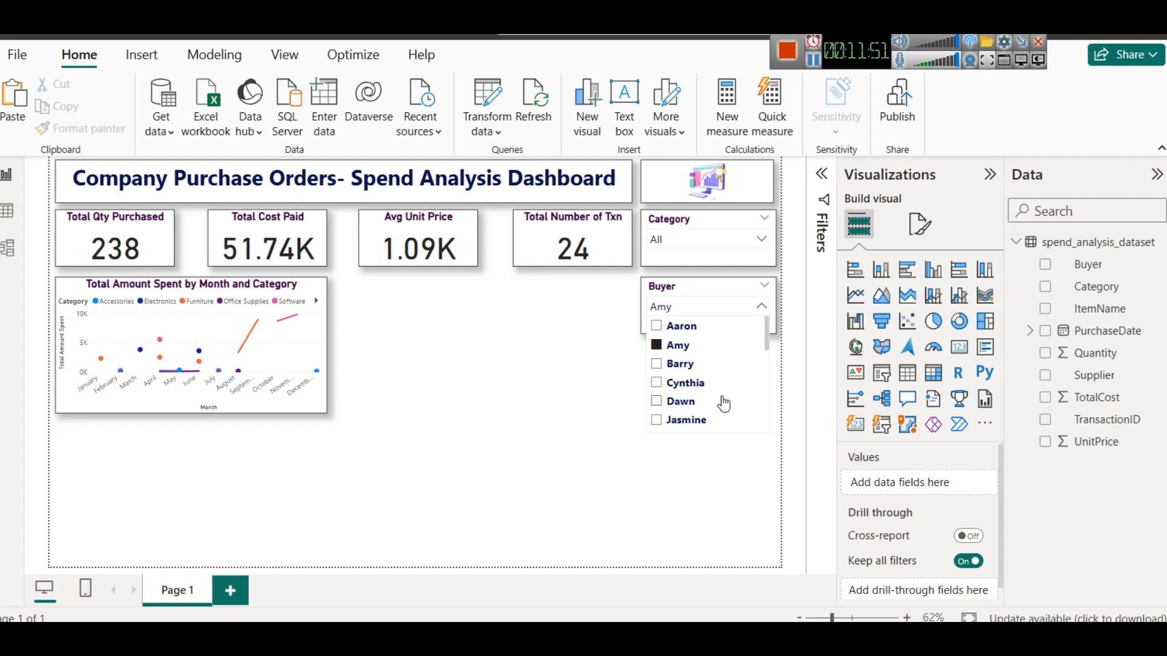
pyautogui.click(675, 347)
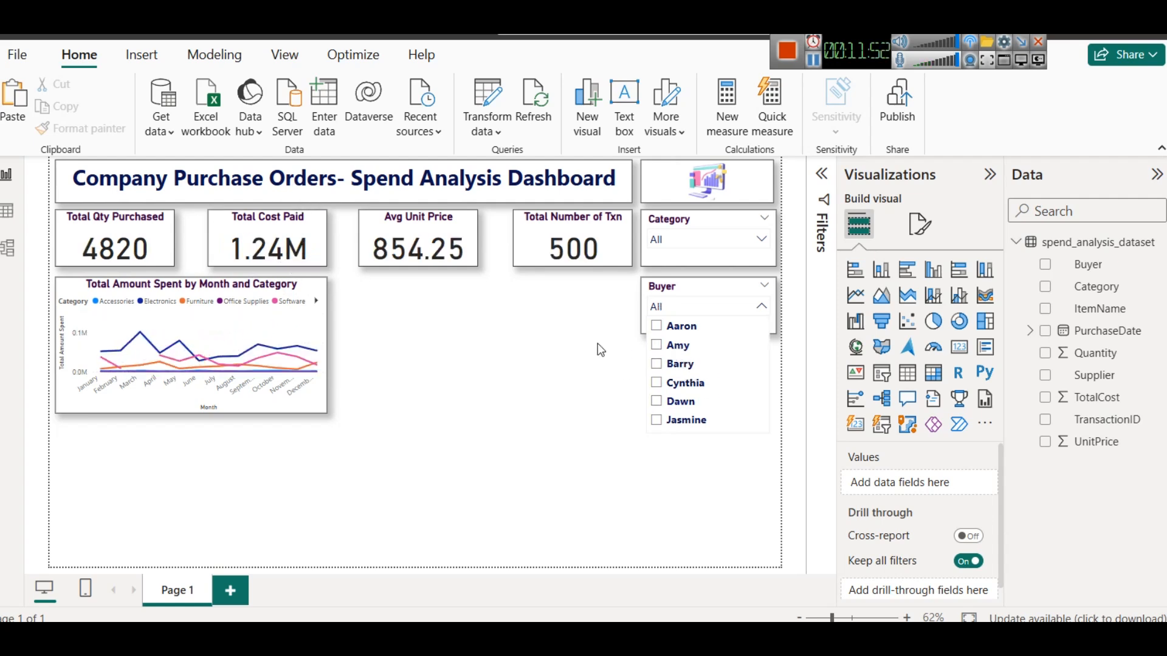
pyautogui.click(557, 348)
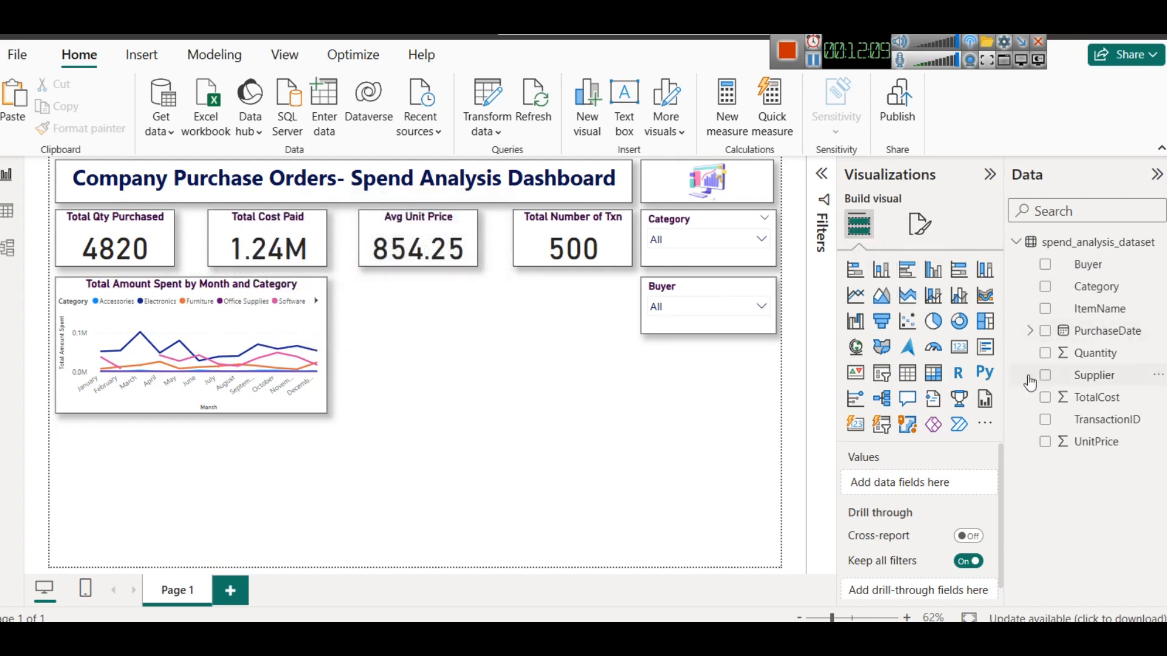
# - Insert a stacked column chart and draw it to the right of the monthly spend line chart
pyautogui.click(882, 277)
pyautogui.moveTo(356, 466); pyautogui.dragTo(582, 331)
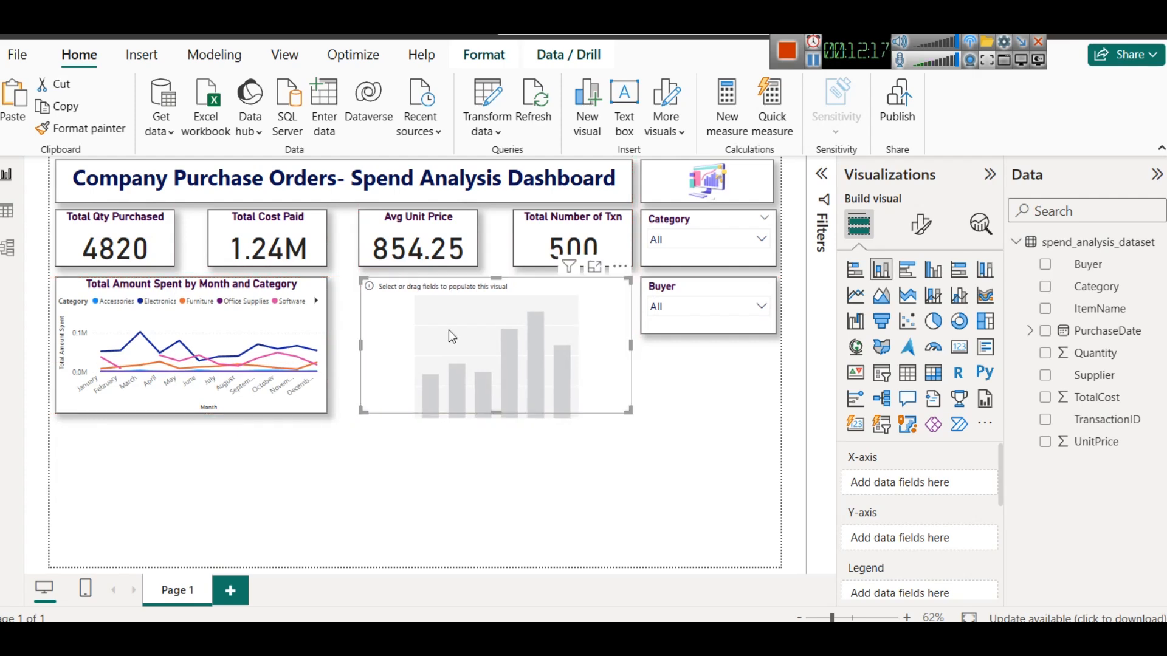
# - Copy the line chart's formatting onto the new column chart with Format Painter
pyautogui.click(297, 362)
pyautogui.click(71, 131)
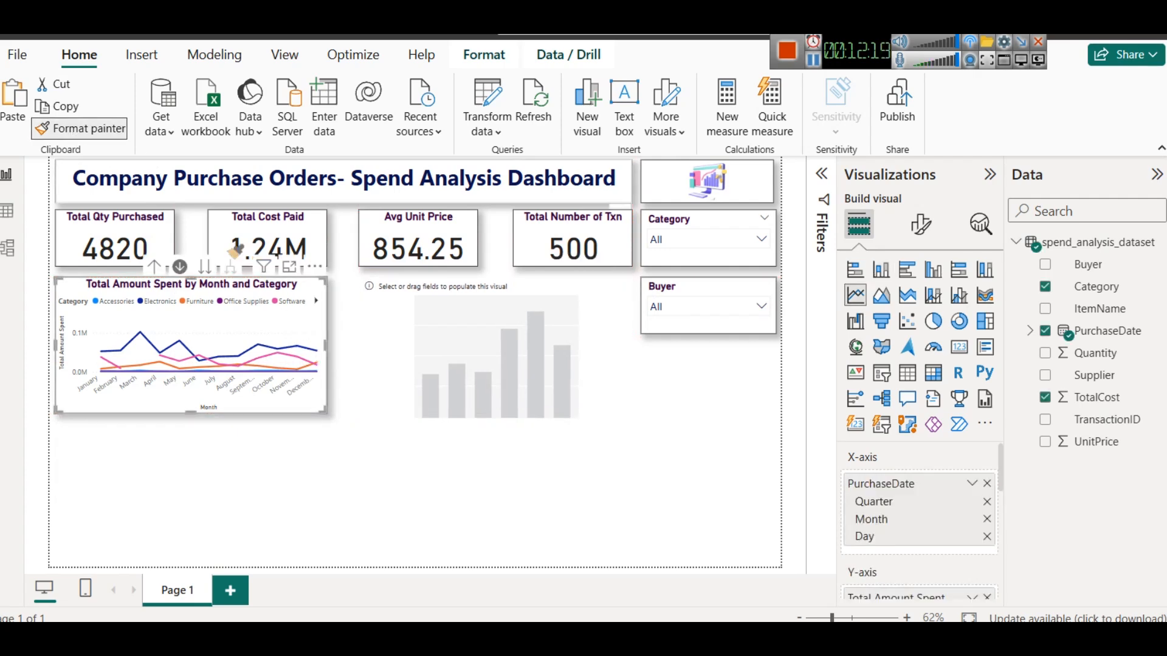
pyautogui.click(385, 308)
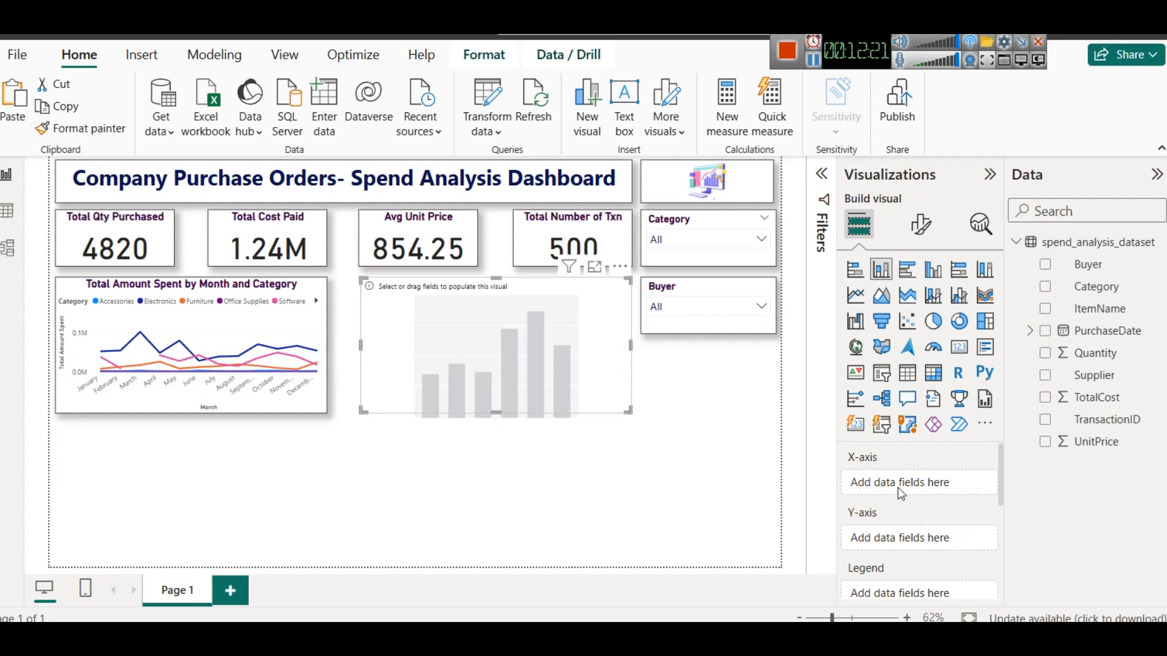
# - Build the column chart with Buyer on the X-axis and TotalCost on the Y-axis
pyautogui.moveTo(1086, 265); pyautogui.dragTo(924, 481)
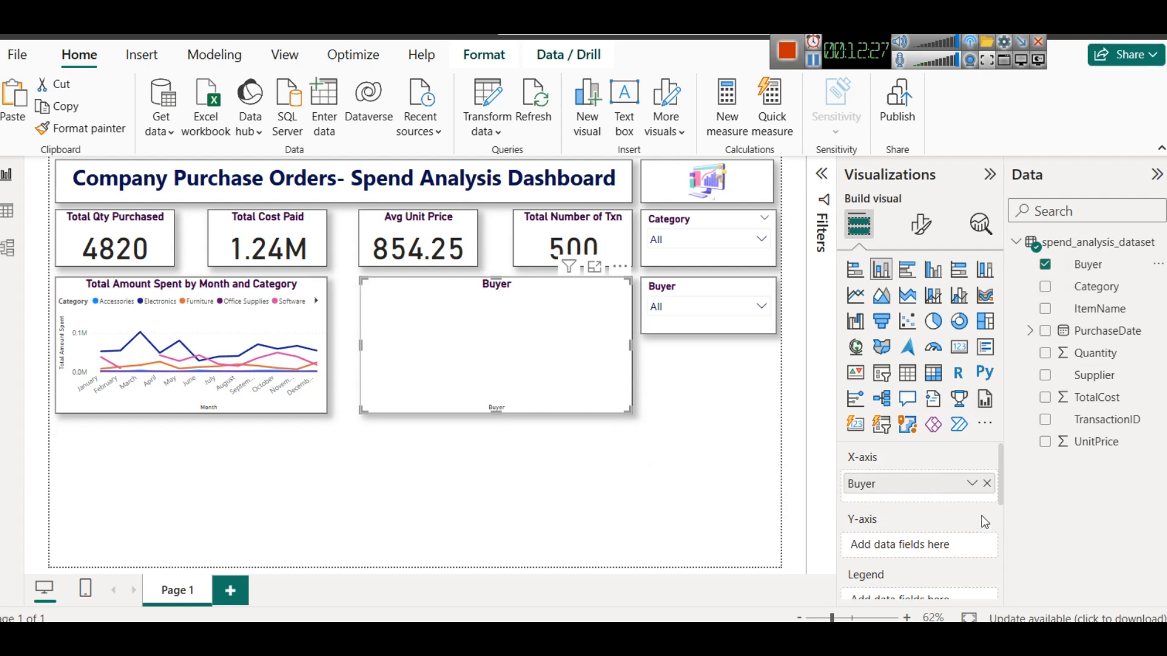
pyautogui.moveTo(1097, 398); pyautogui.dragTo(918, 545)
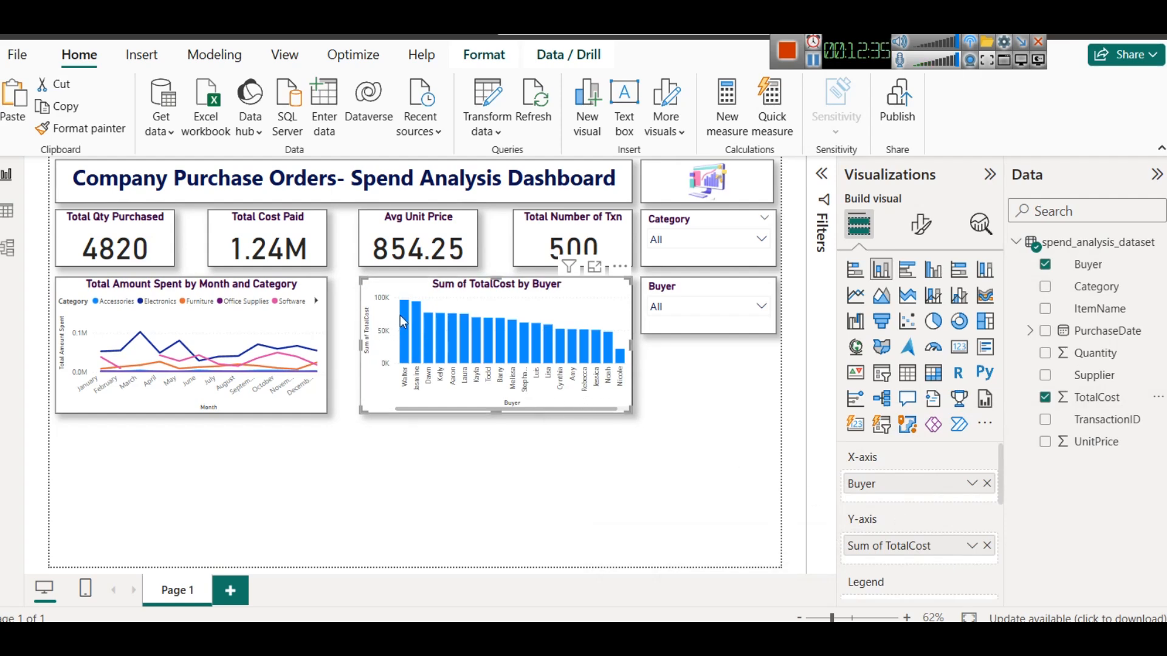
pyautogui.moveTo(404, 317)
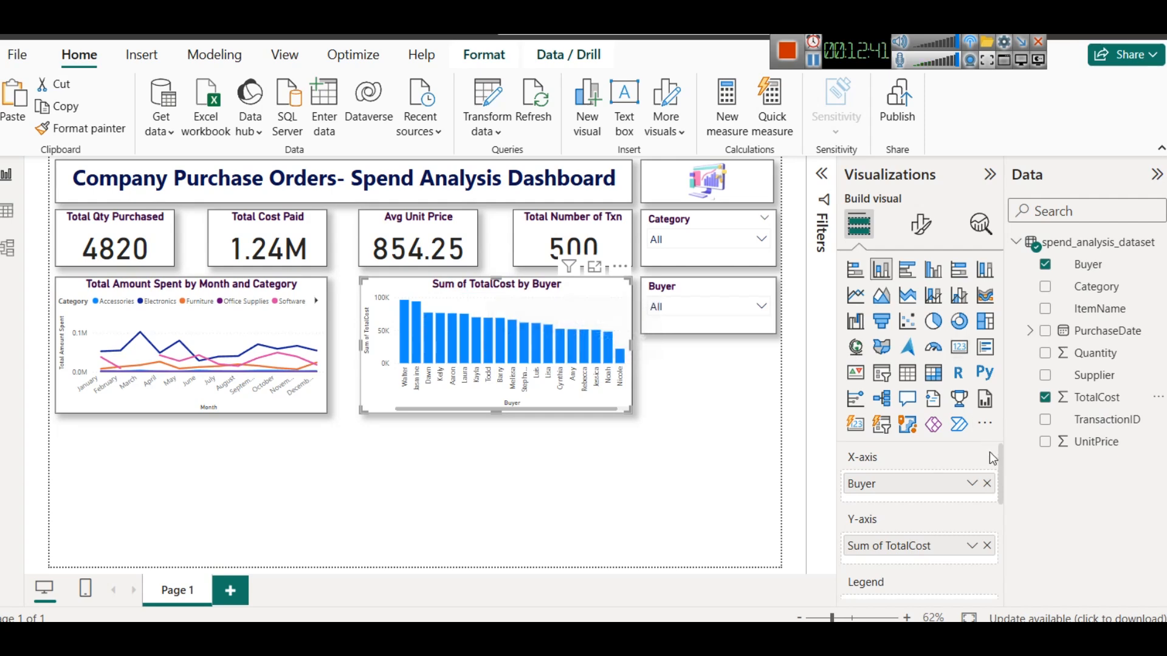
# - Turn on data labels for the buyer column chart
pyautogui.click(922, 225)
pyautogui.scroll(-4, 918, 505)
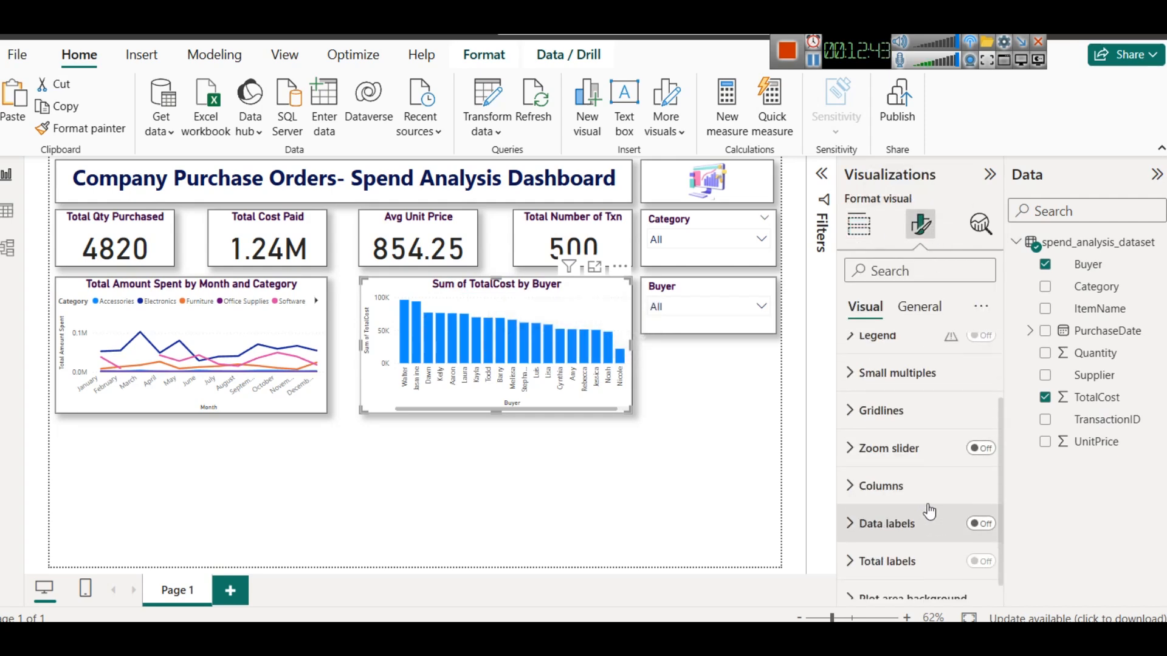
pyautogui.click(978, 506)
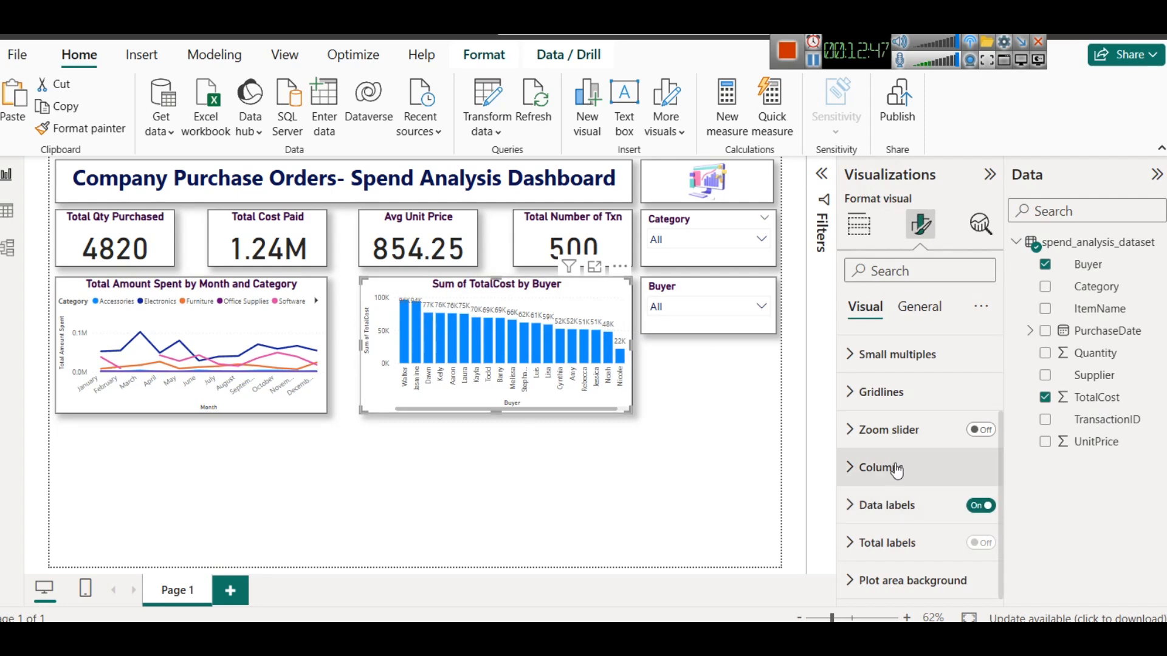
pyautogui.press('Escape')
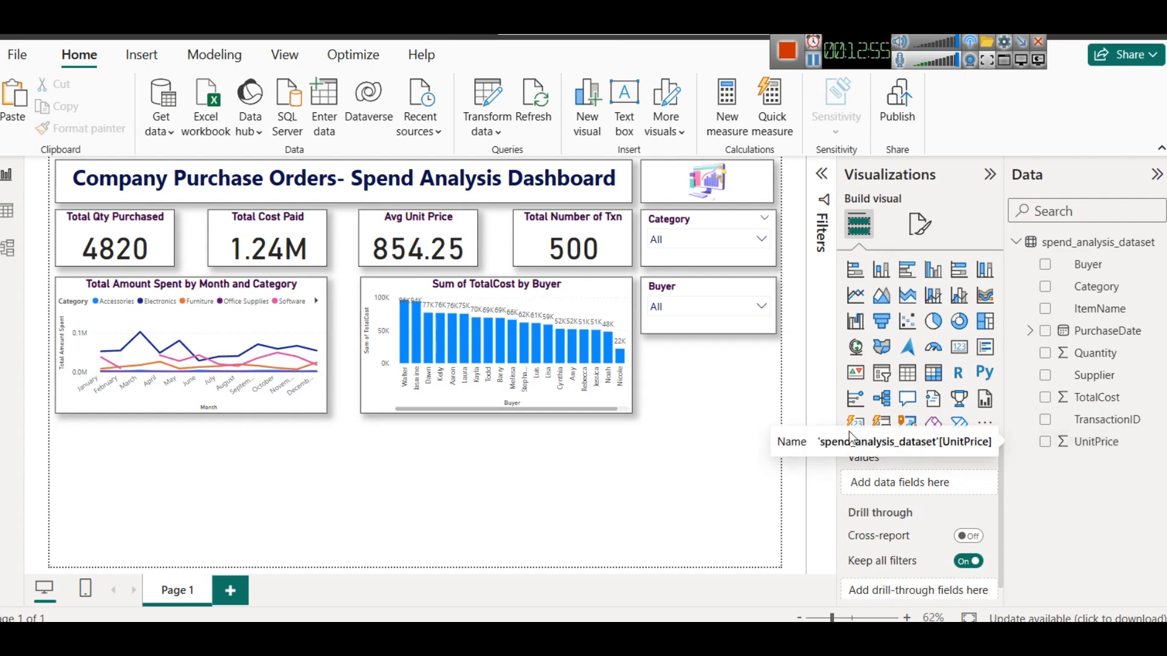
# - Change the chart to a line and stacked column chart and plot UnitPrice as Average on the line y-axis
pyautogui.click(612, 294)
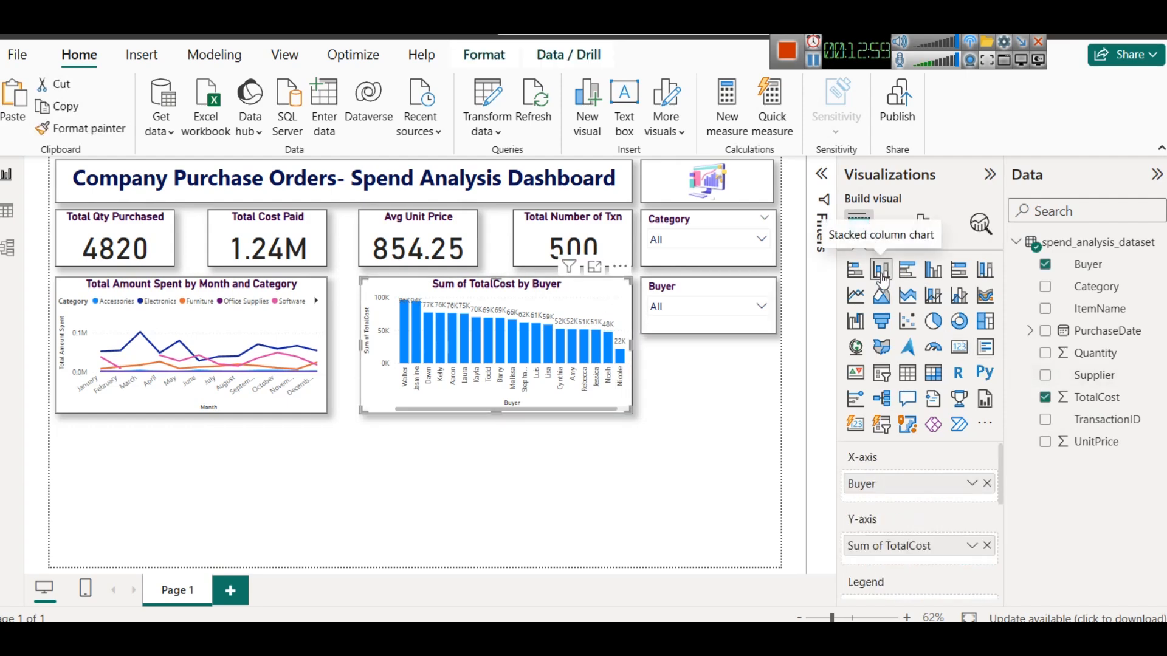
pyautogui.click(938, 297)
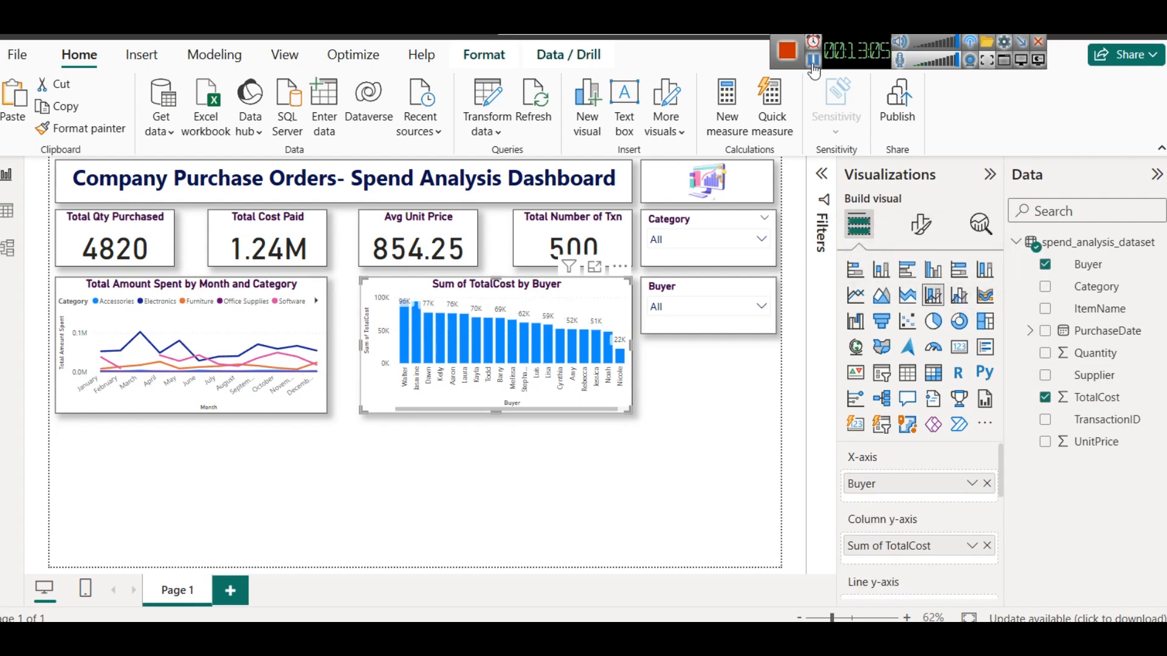
pyautogui.scroll(-3, 929, 496)
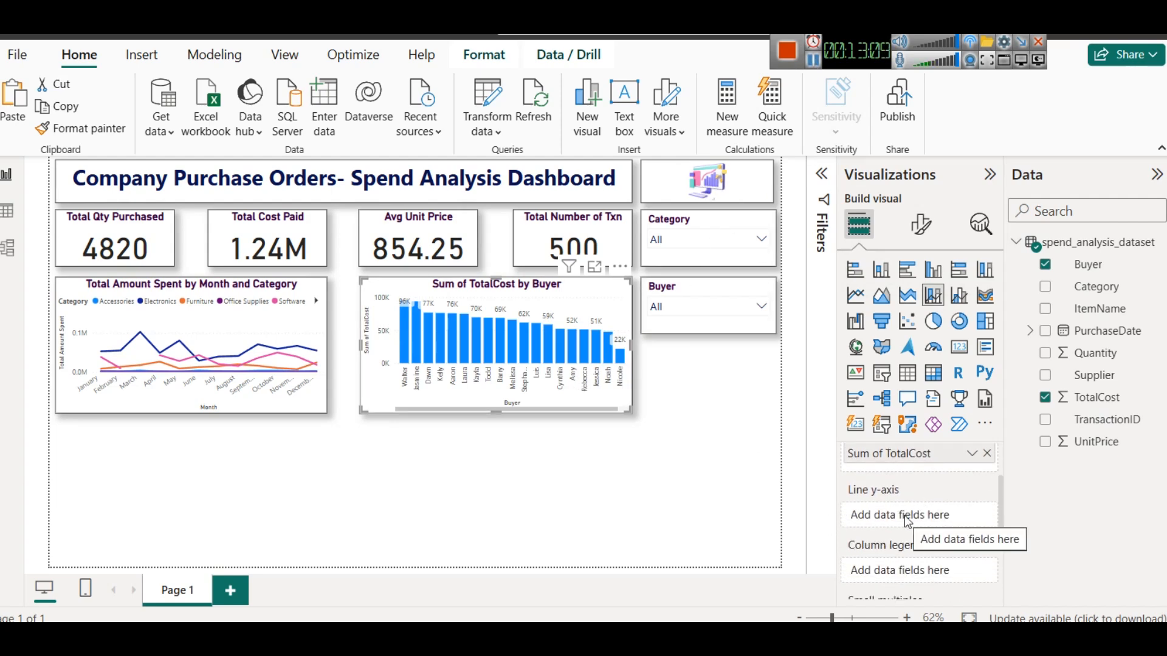
pyautogui.moveTo(1097, 441); pyautogui.dragTo(912, 514)
pyautogui.click(971, 517)
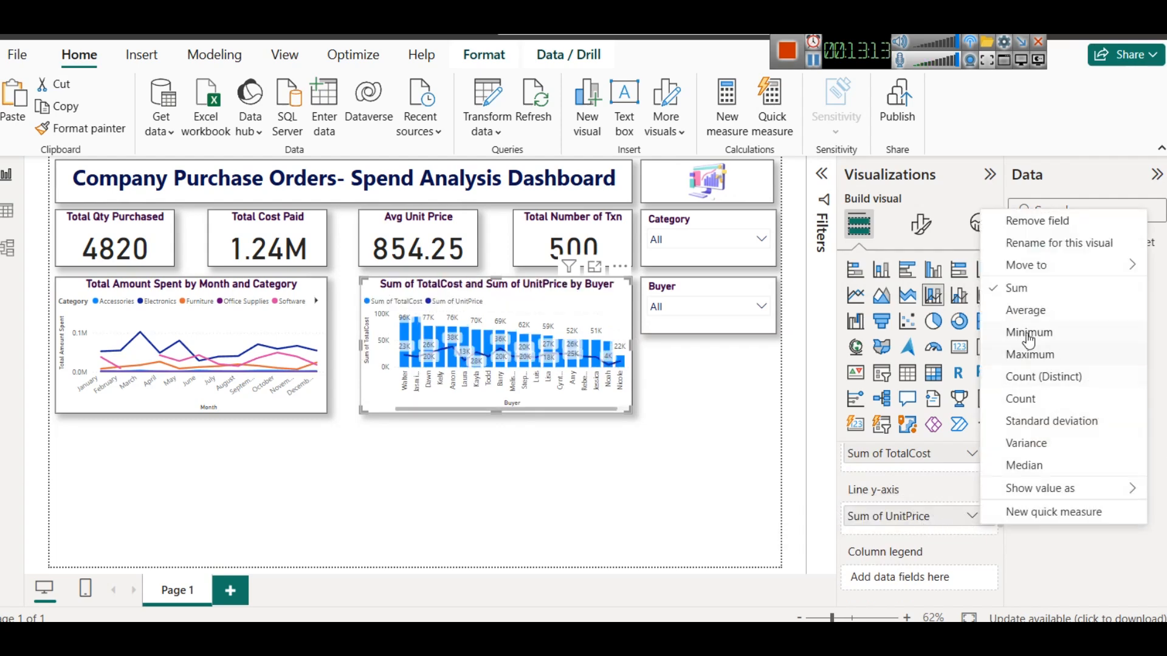
pyautogui.click(1033, 314)
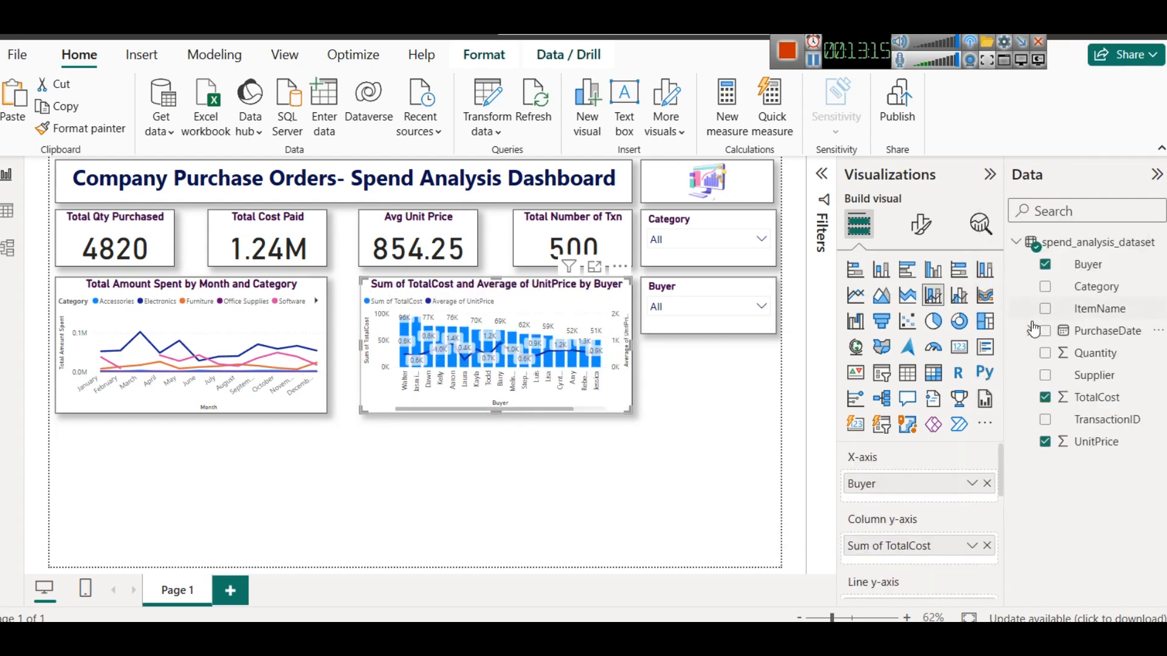
# - Open the buyer chart in focus mode to inspect each buyer's values, then return to the report
pyautogui.click(596, 266)
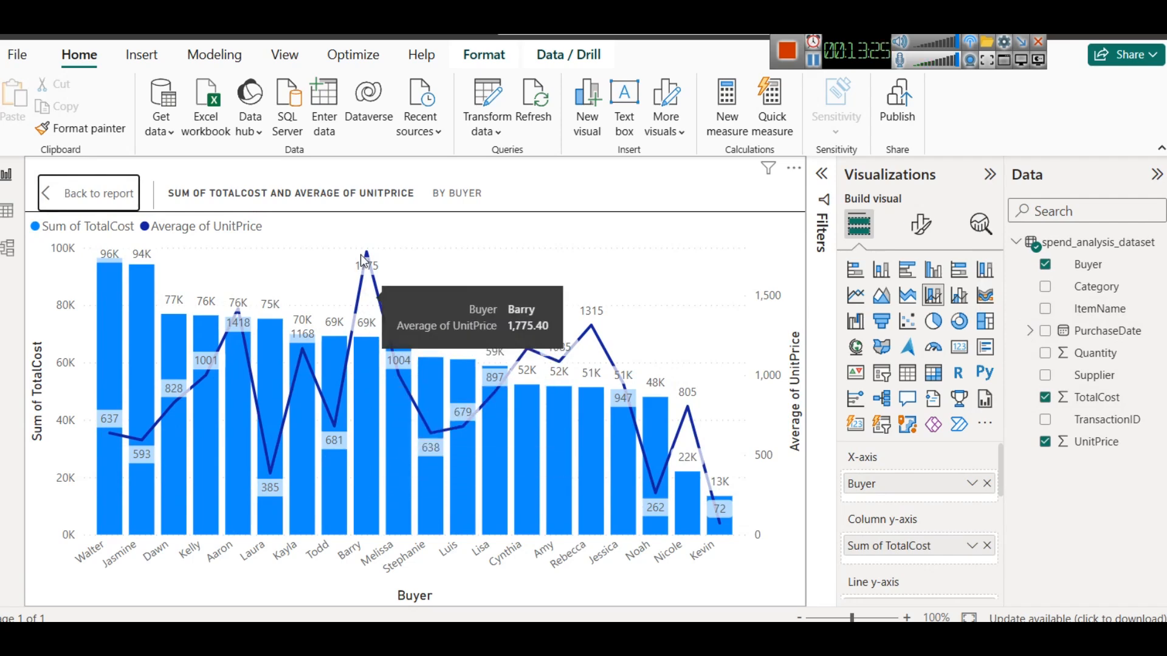
pyautogui.moveTo(367, 254)
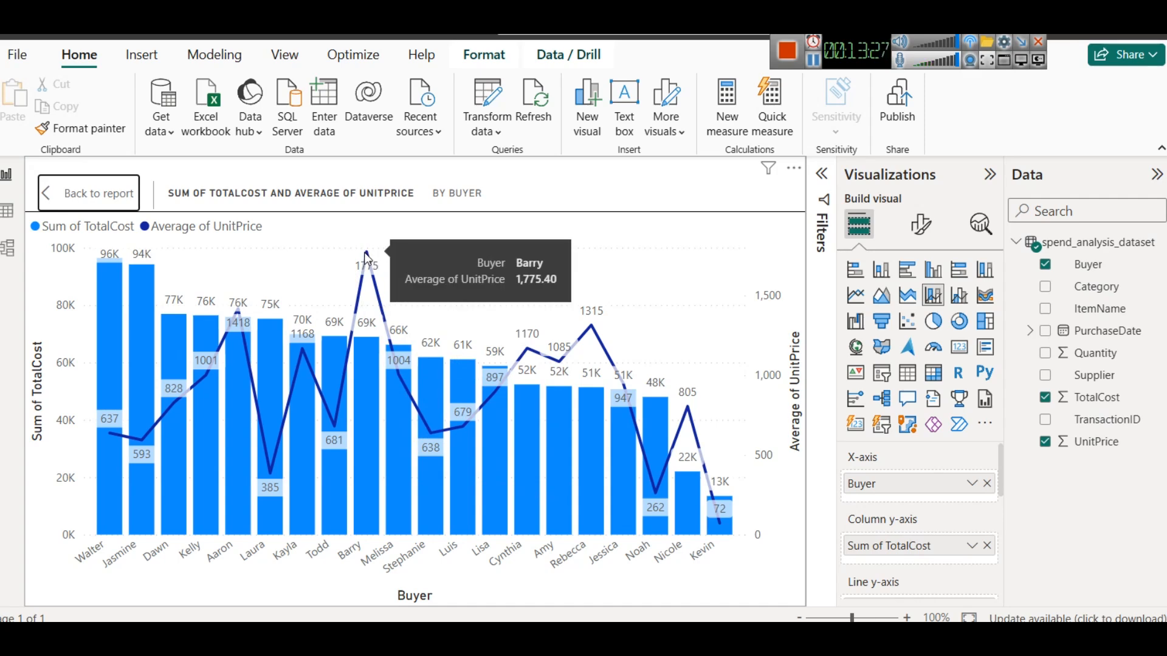
pyautogui.moveTo(593, 331)
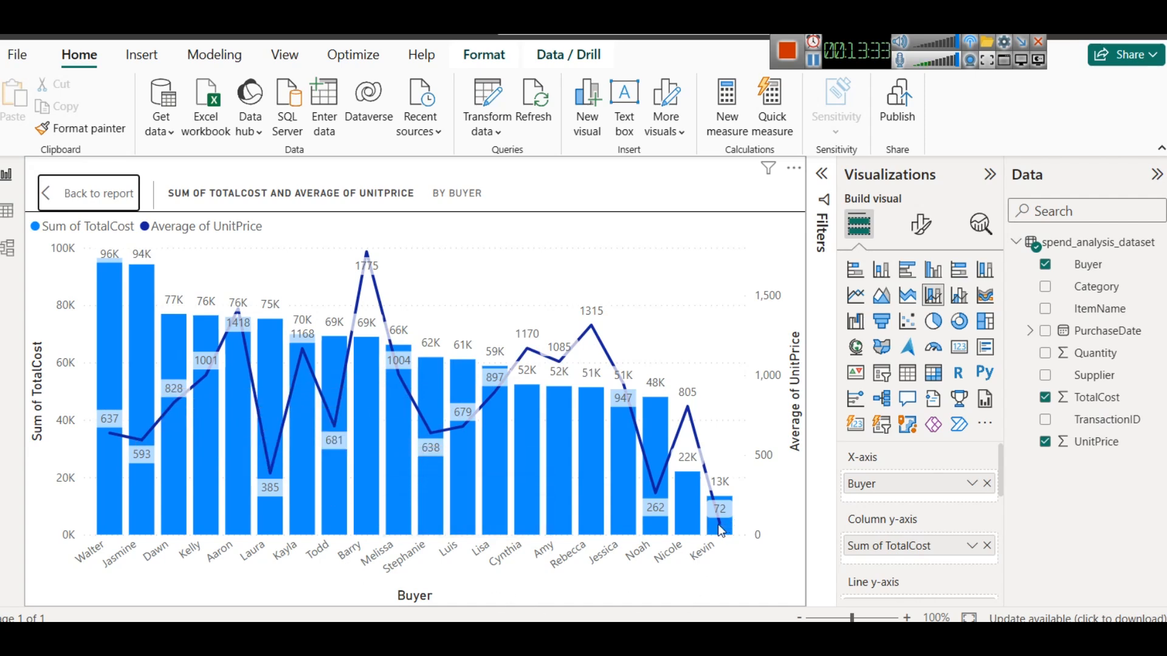
pyautogui.moveTo(719, 524)
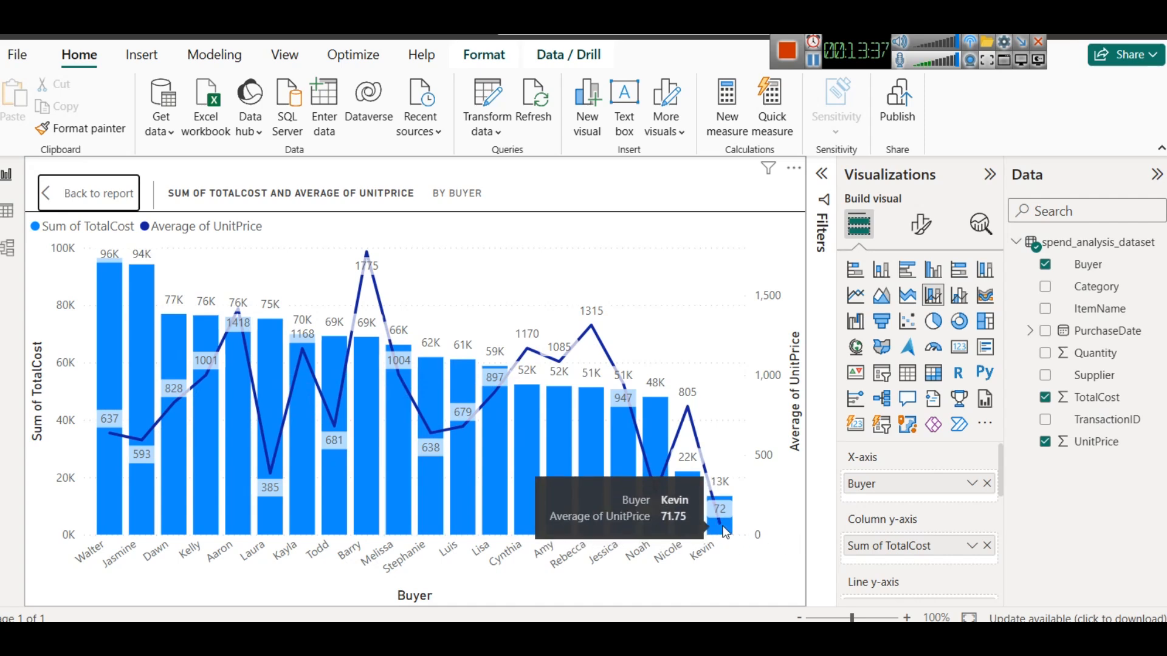
pyautogui.click(106, 192)
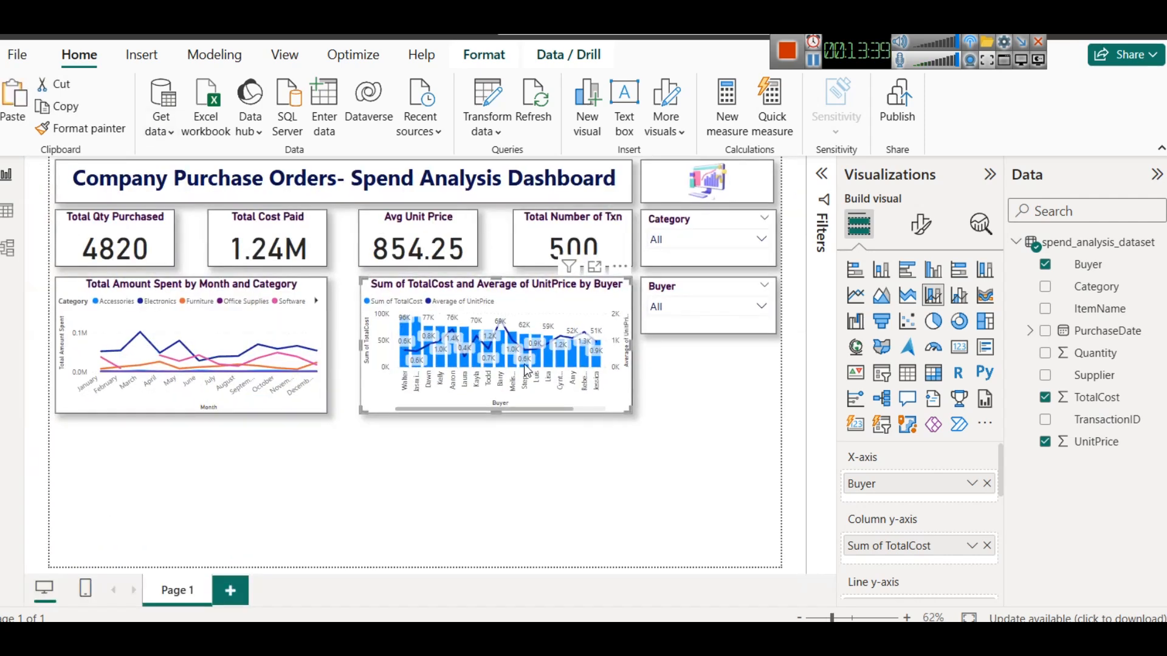
pyautogui.click(628, 436)
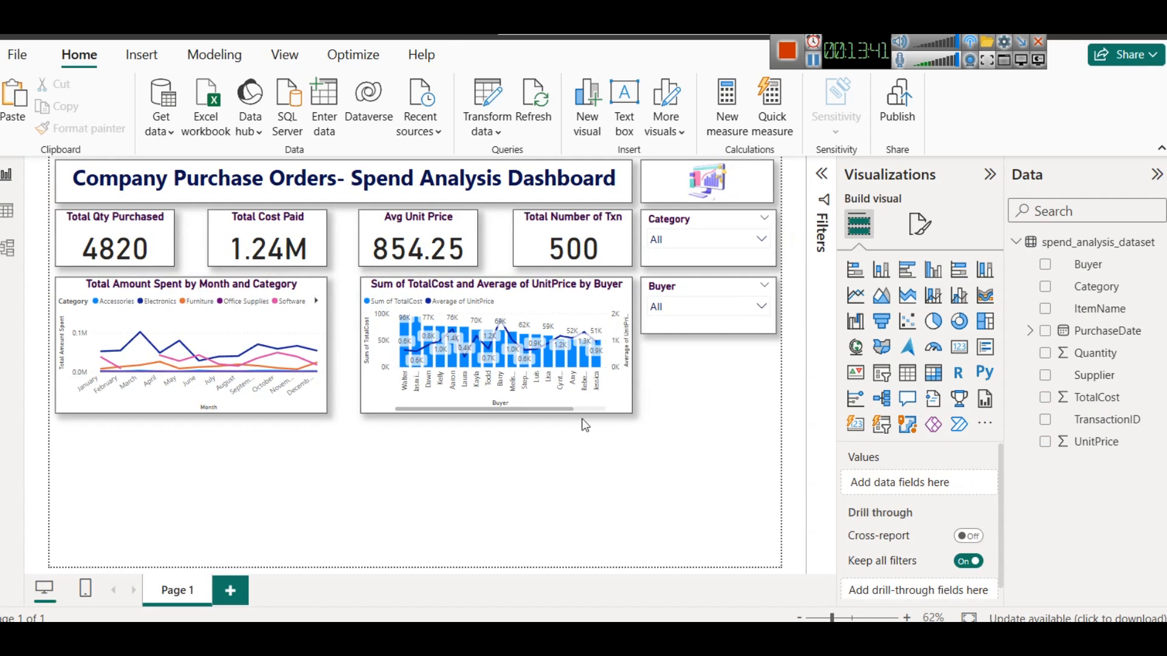
pyautogui.click(617, 299)
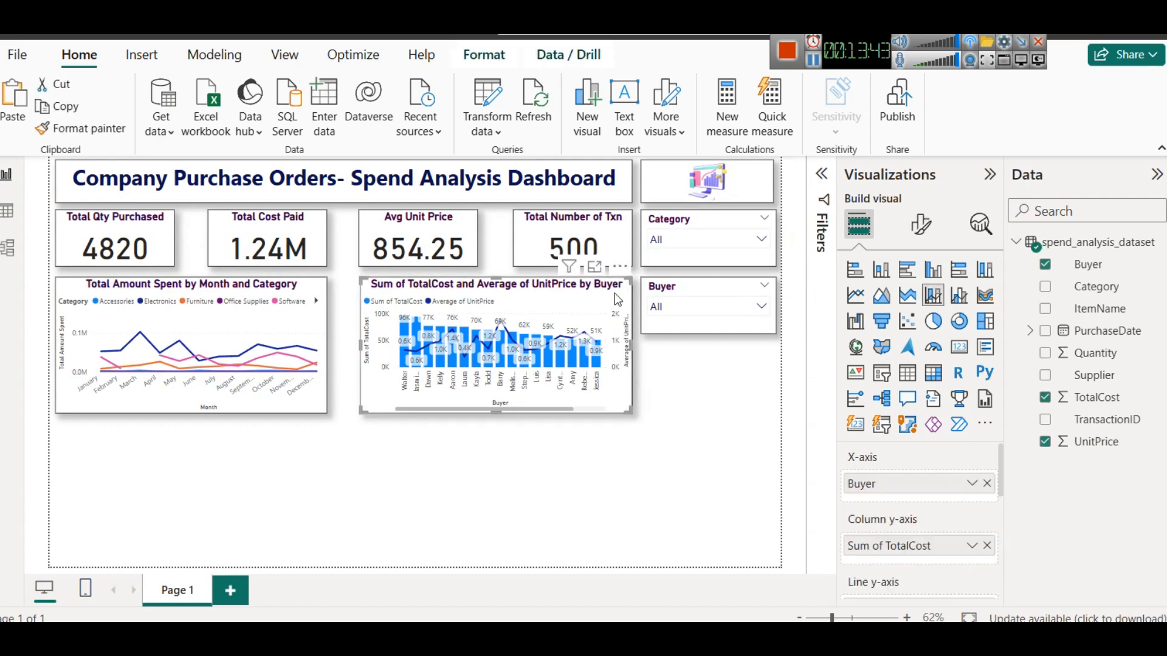
pyautogui.click(594, 268)
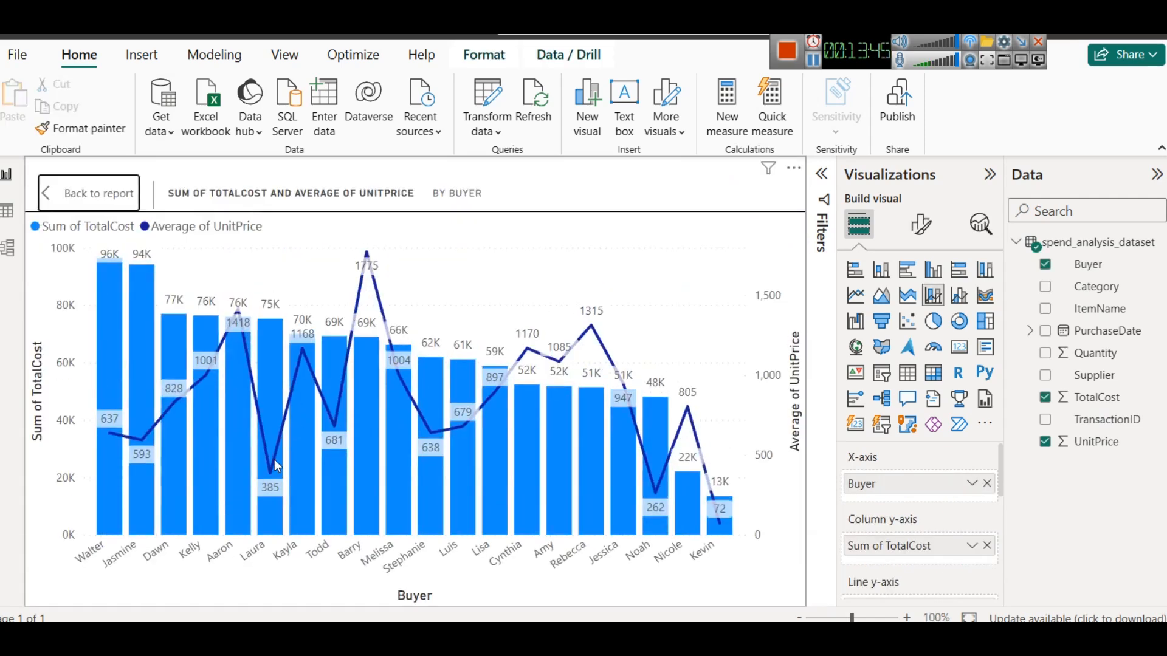
pyautogui.click(118, 192)
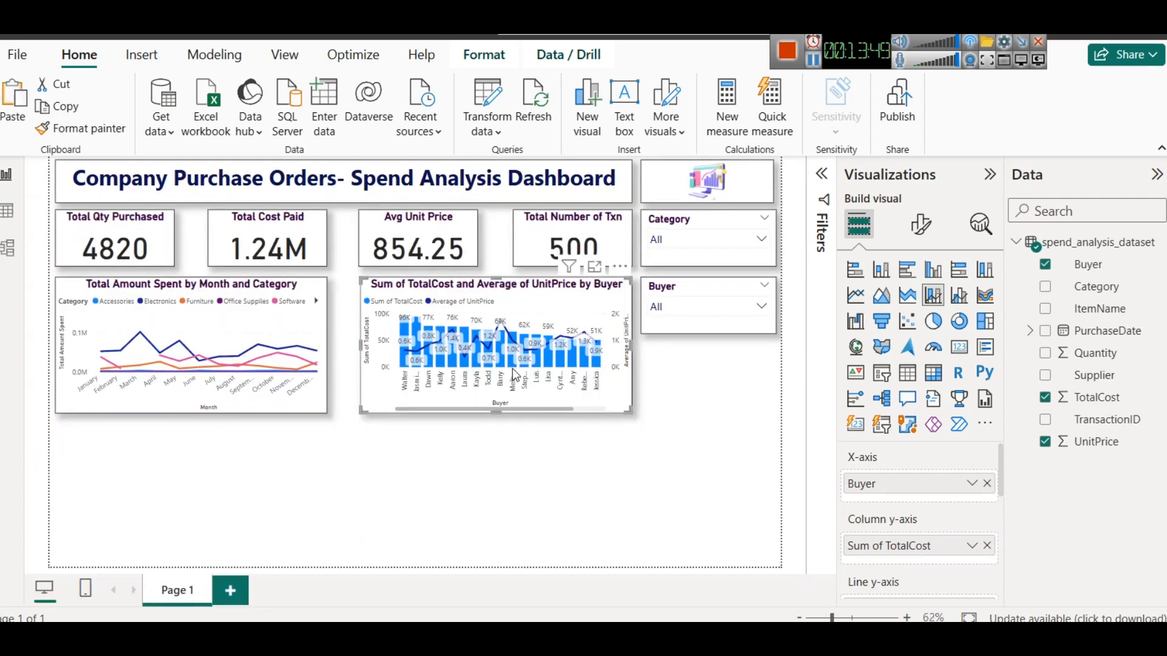
# - Turn off data labels on the buyer combo chart
pyautogui.click(921, 225)
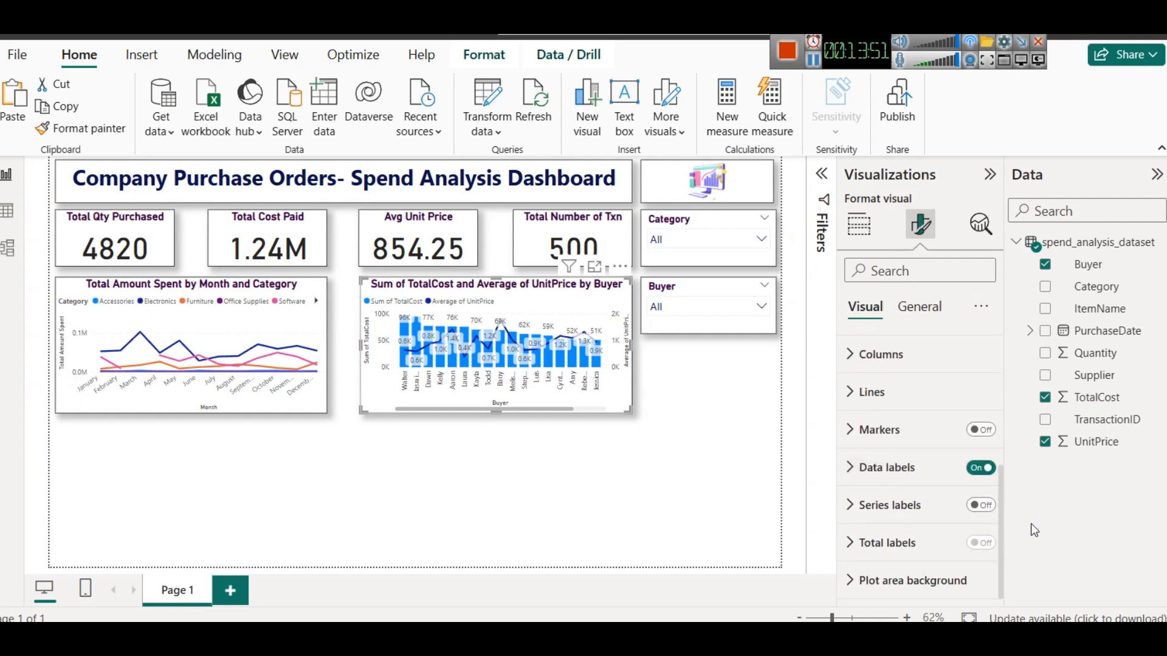
pyautogui.click(977, 469)
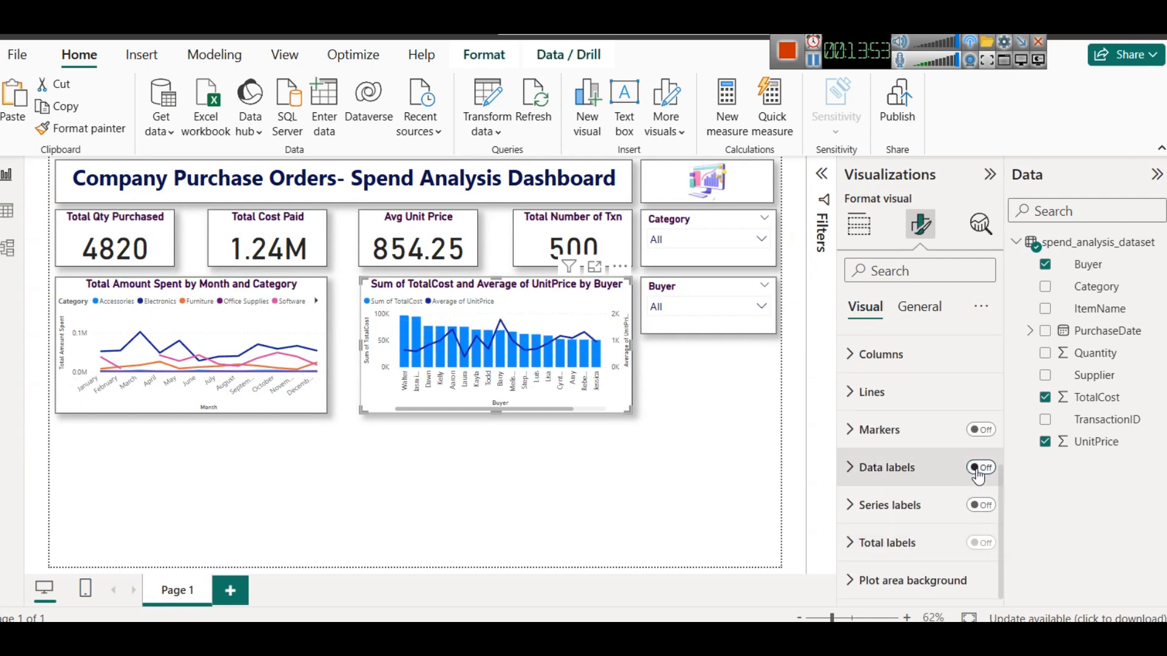
pyautogui.click(580, 462)
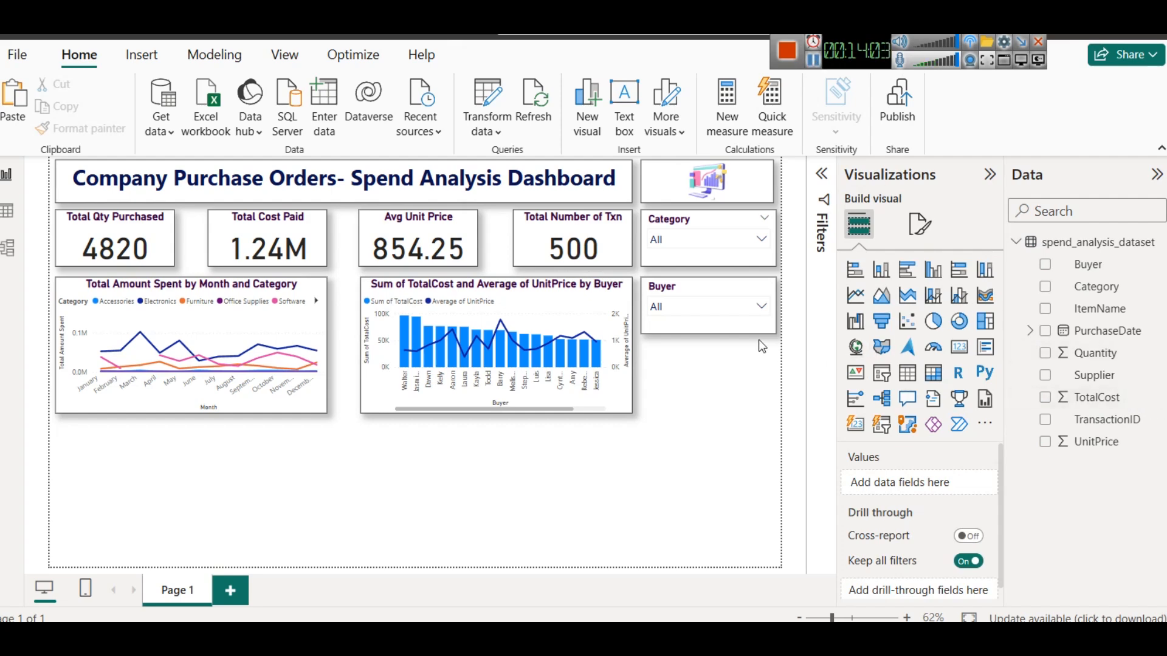
# - Copy and paste the Buyer slicer and place the duplicate directly below it
pyautogui.click(734, 326)
pyautogui.hotkey('ctrl', 'c')
pyautogui.hotkey('ctrl', 'v')
pyautogui.moveTo(731, 326); pyautogui.dragTo(721, 408)
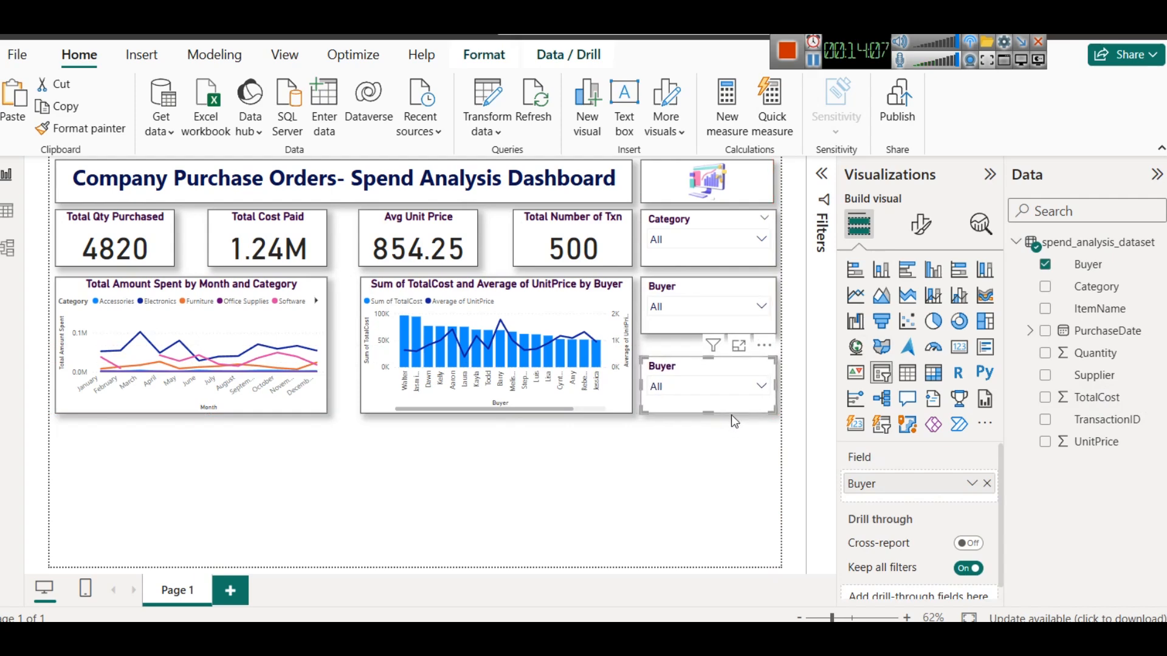
pyautogui.click(740, 436)
pyautogui.click(703, 326)
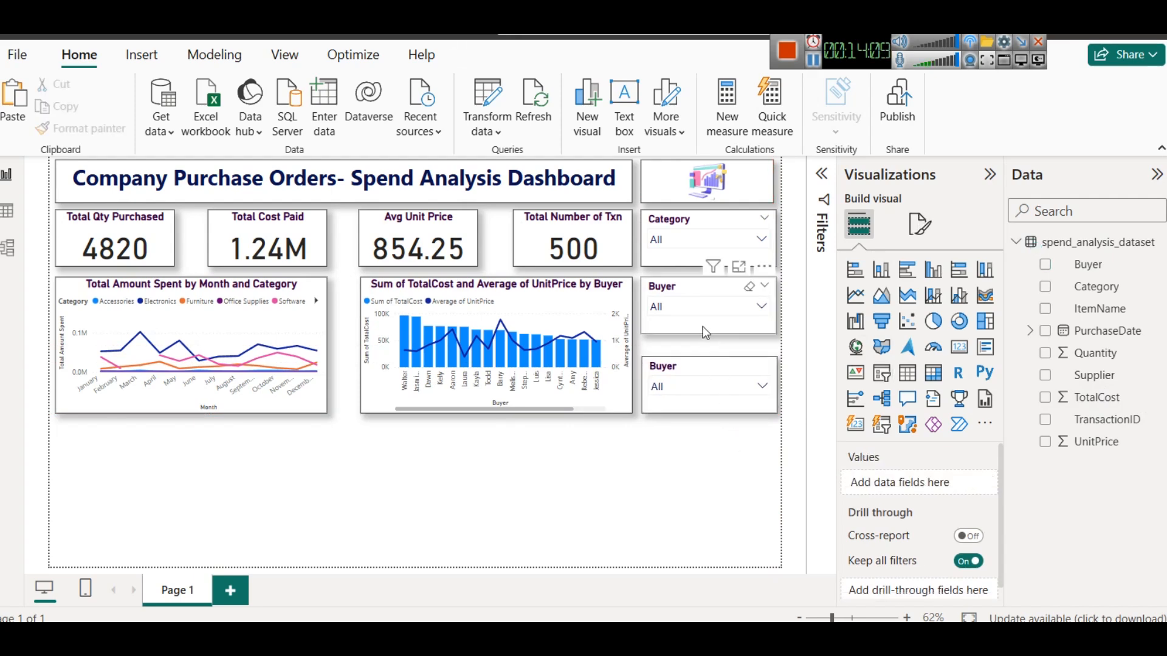
pyautogui.moveTo(707, 359); pyautogui.dragTo(714, 362)
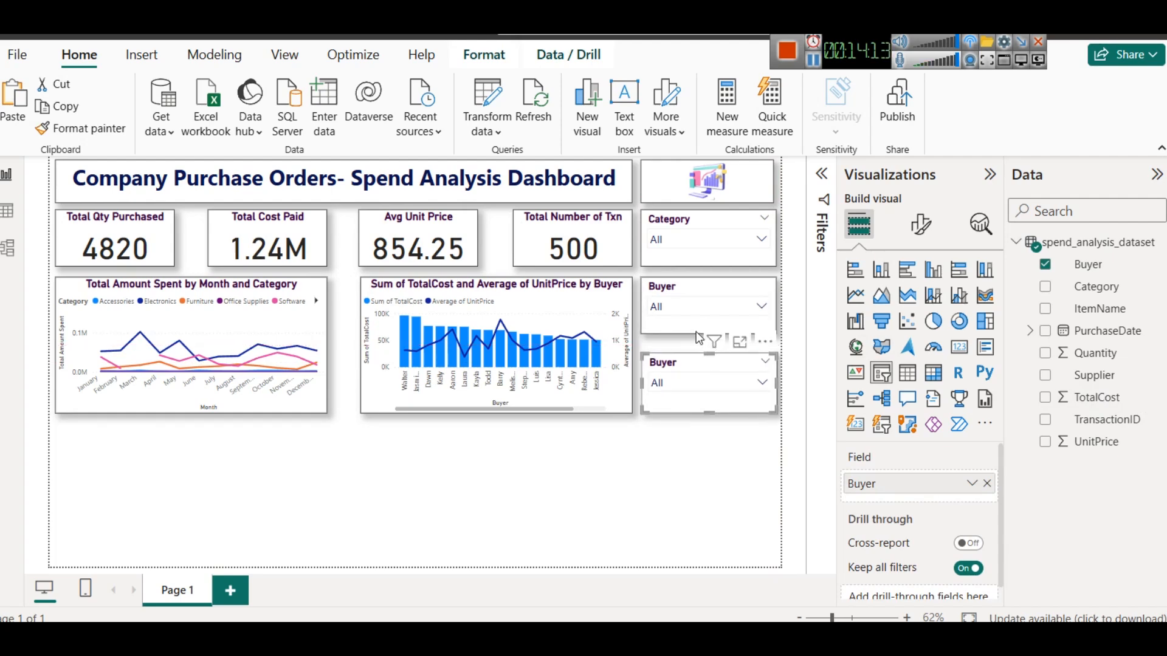
# - Replace the duplicated slicer's Buyer field with Supplier
pyautogui.click(696, 330)
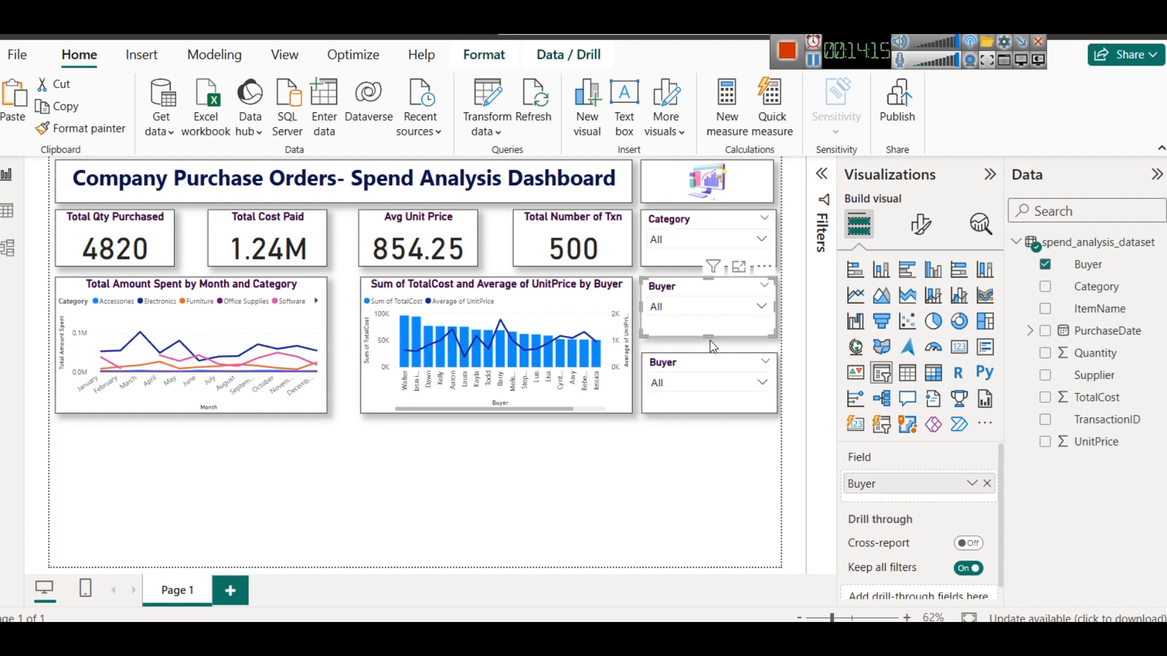
pyautogui.click(712, 395)
pyautogui.click(717, 456)
pyautogui.click(700, 380)
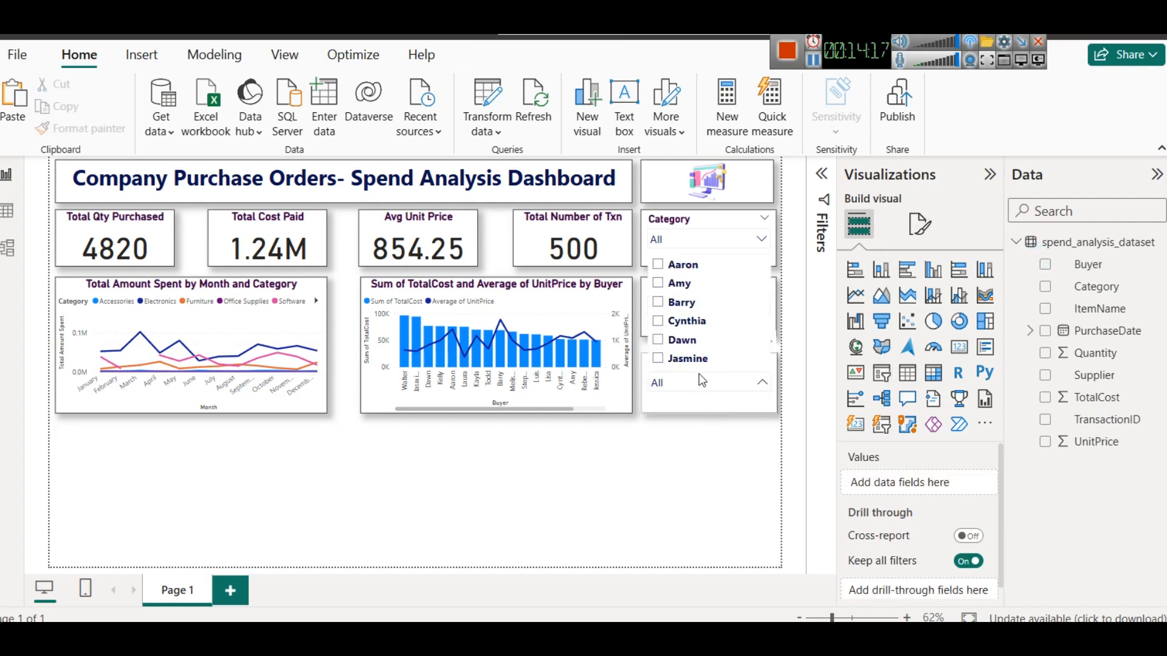
pyautogui.click(740, 398)
pyautogui.click(741, 398)
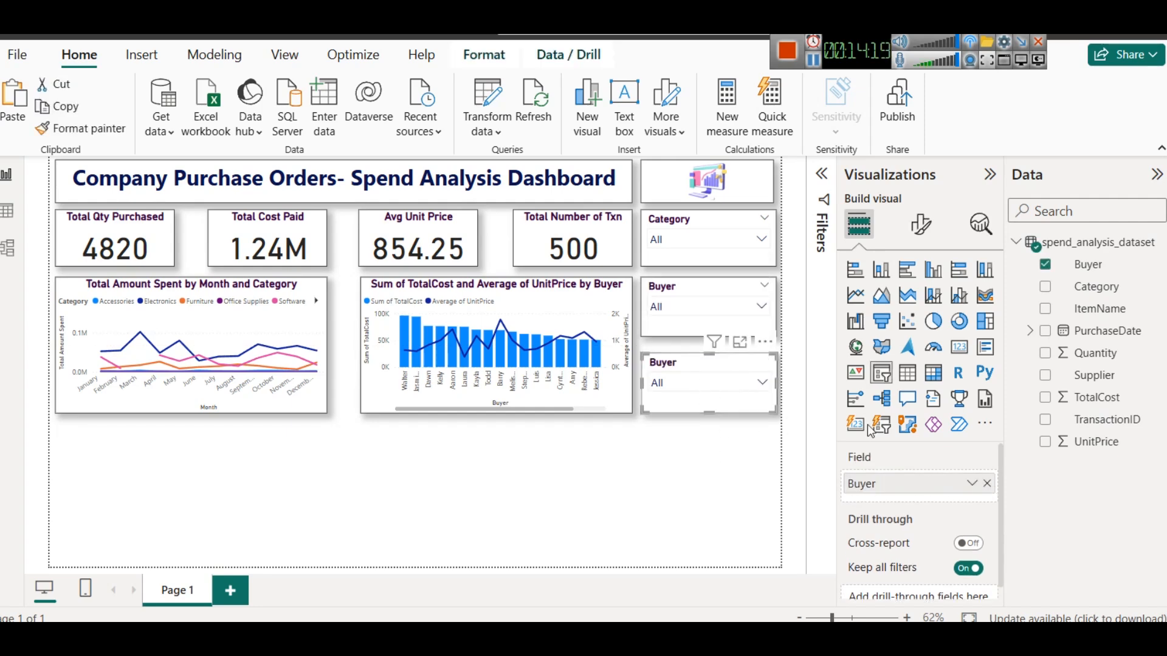
pyautogui.click(987, 484)
pyautogui.moveTo(1094, 375); pyautogui.dragTo(933, 484)
# - Test the Supplier slicer by selecting C C and then F W L from its dropdown
pyautogui.click(706, 385)
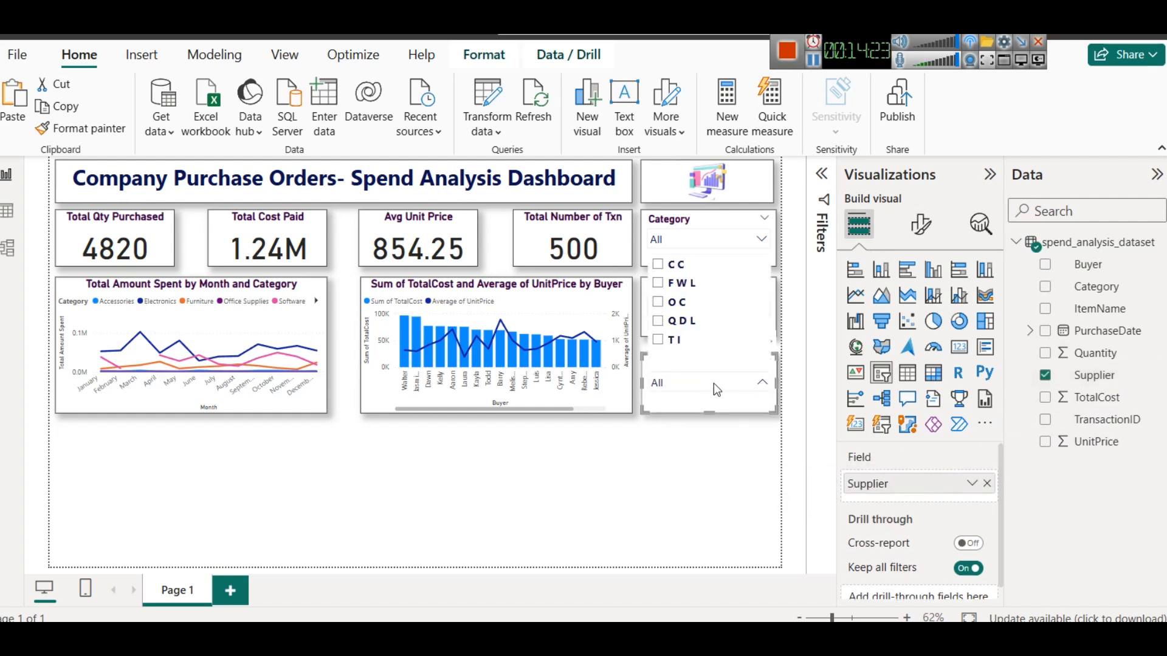
pyautogui.click(680, 266)
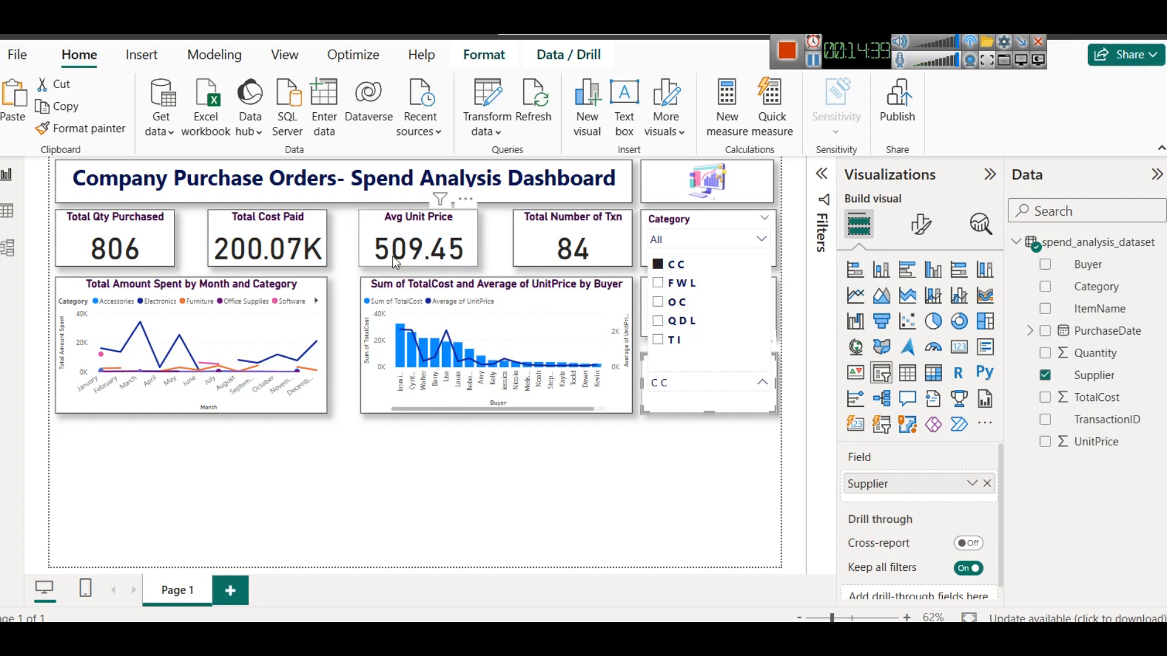
pyautogui.click(679, 284)
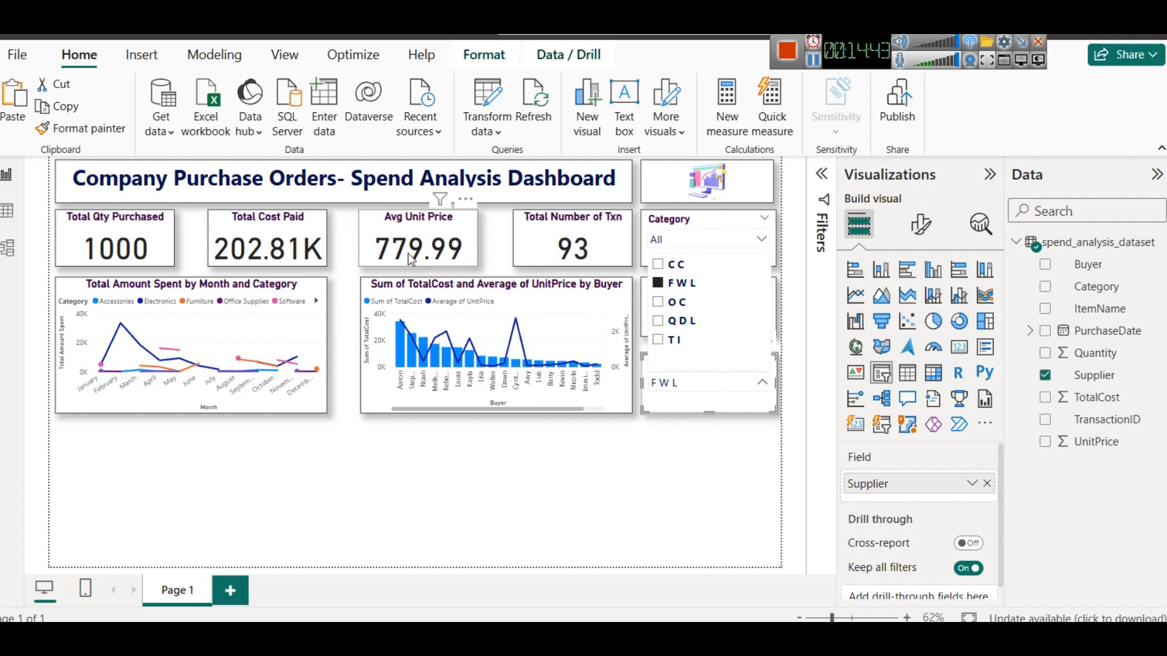
# - Switch the Supplier slicer selection to O C, then clear the selection
pyautogui.click(678, 304)
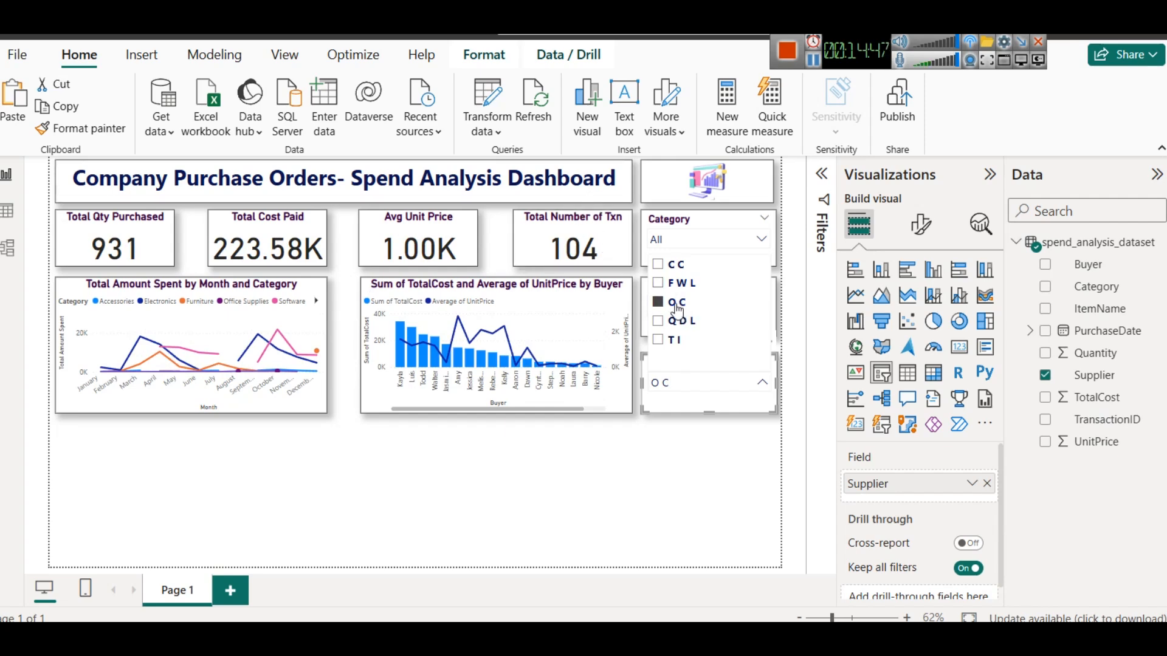
pyautogui.click(679, 308)
pyautogui.click(619, 477)
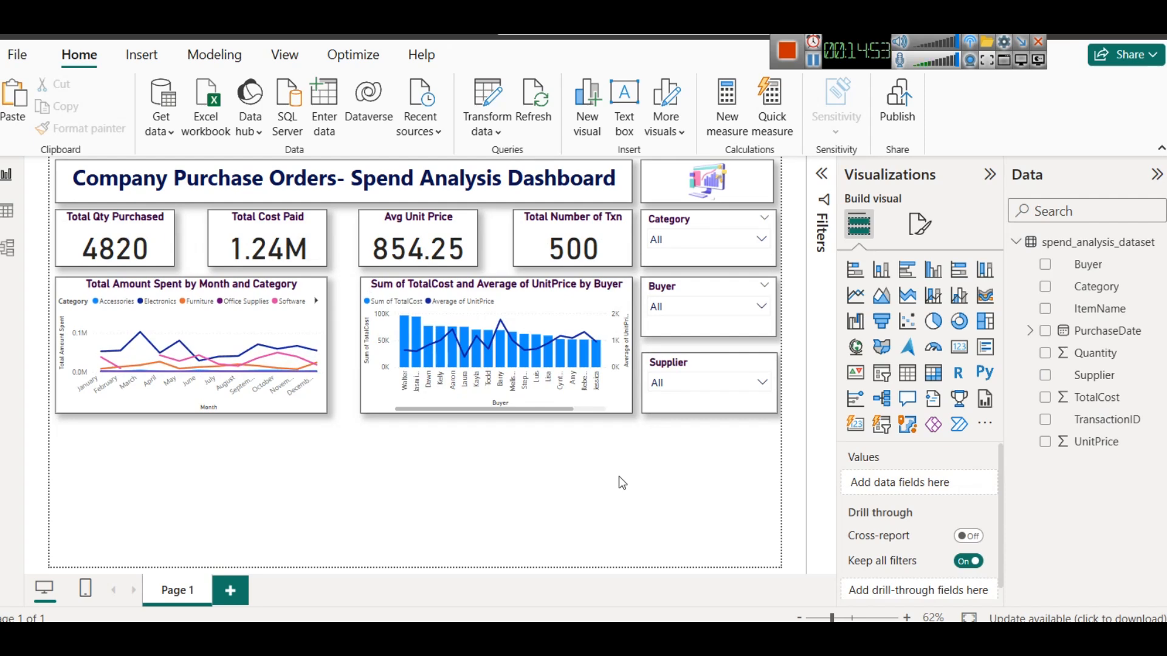
# - Duplicate the buyer combo chart and place the copy below the month-and-category line chart
pyautogui.click(536, 300)
pyautogui.hotkey('ctrl', 'c')
pyautogui.hotkey('ctrl', 'v')
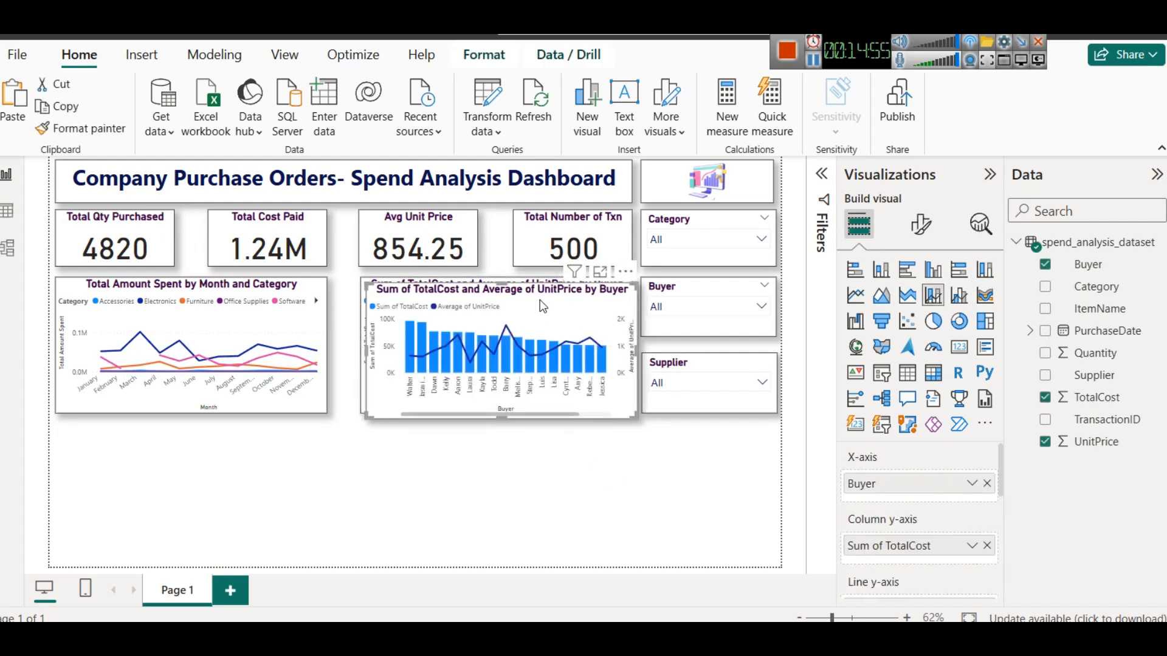
pyautogui.moveTo(539, 300); pyautogui.dragTo(235, 457)
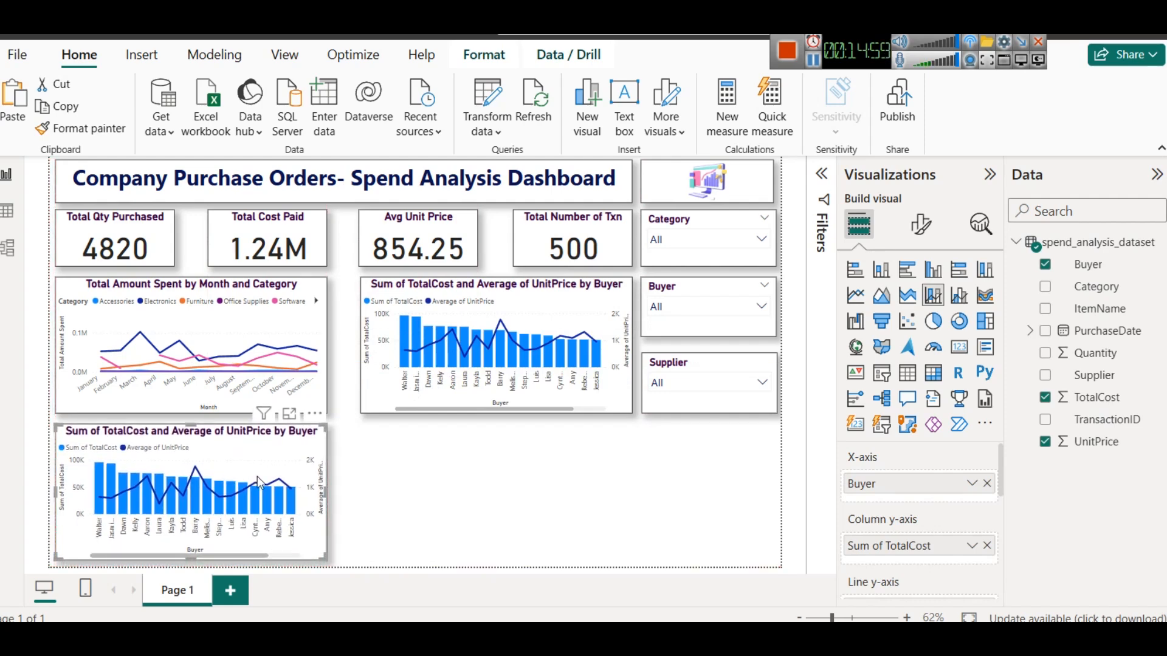
# - Replace the copied chart's Buyer X-axis with Supplier and remove Average of UnitPrice from its line y-axis
pyautogui.click(986, 483)
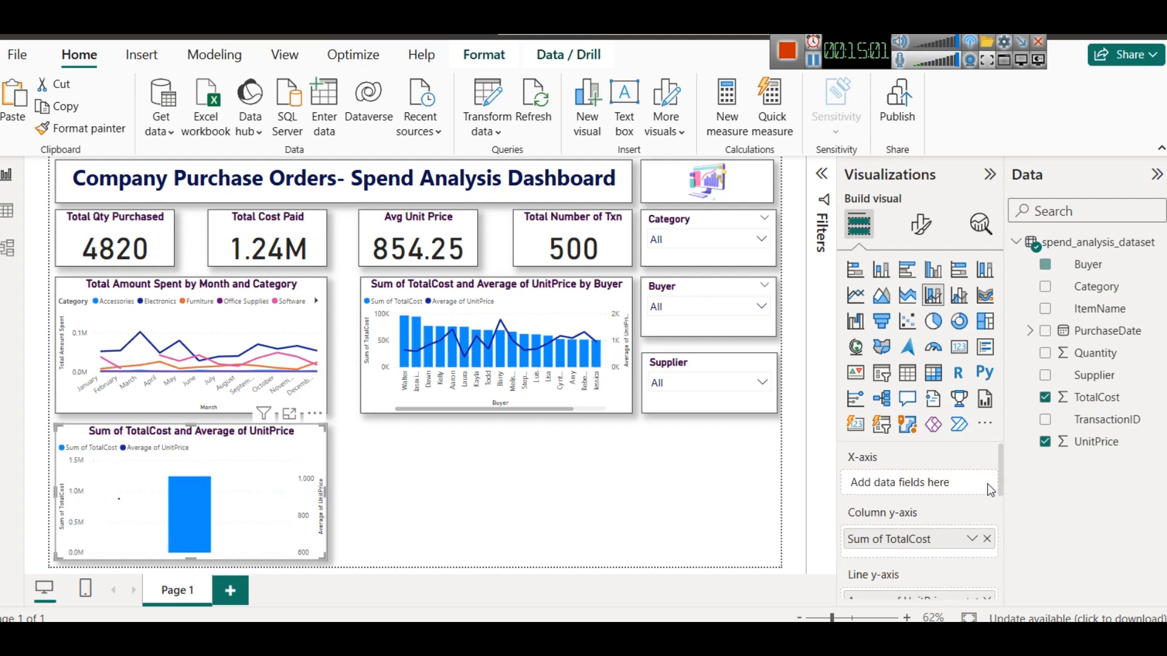
pyautogui.moveTo(910, 472); pyautogui.dragTo(911, 471)
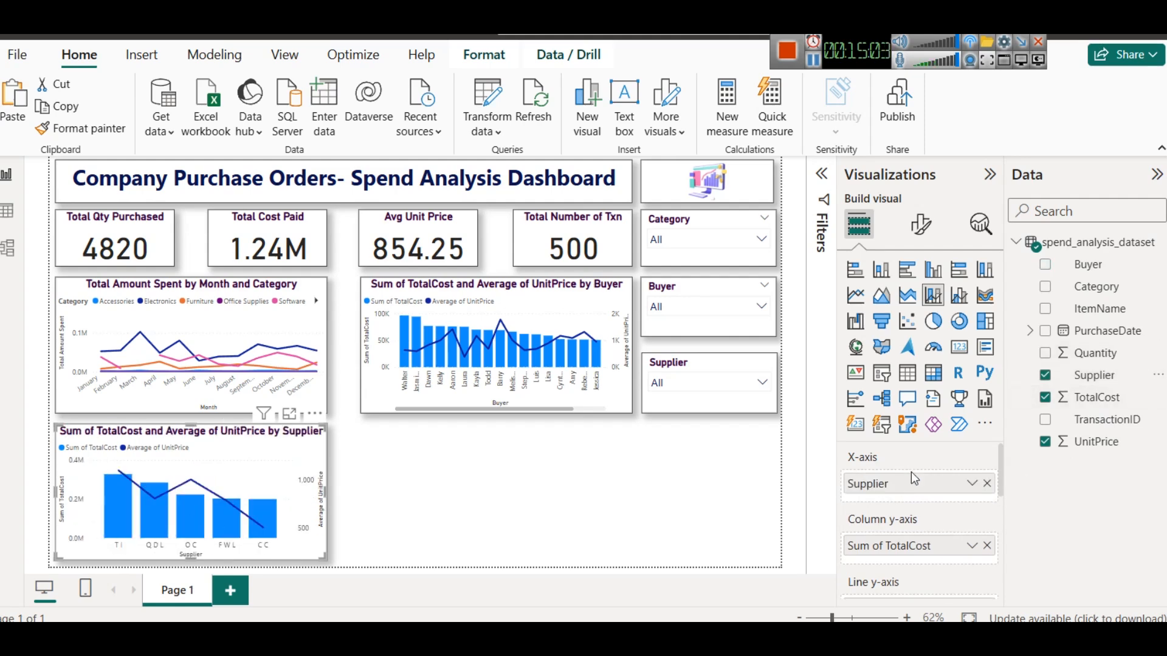
pyautogui.scroll(-1, 931, 529)
pyautogui.scroll(-1, 934, 524)
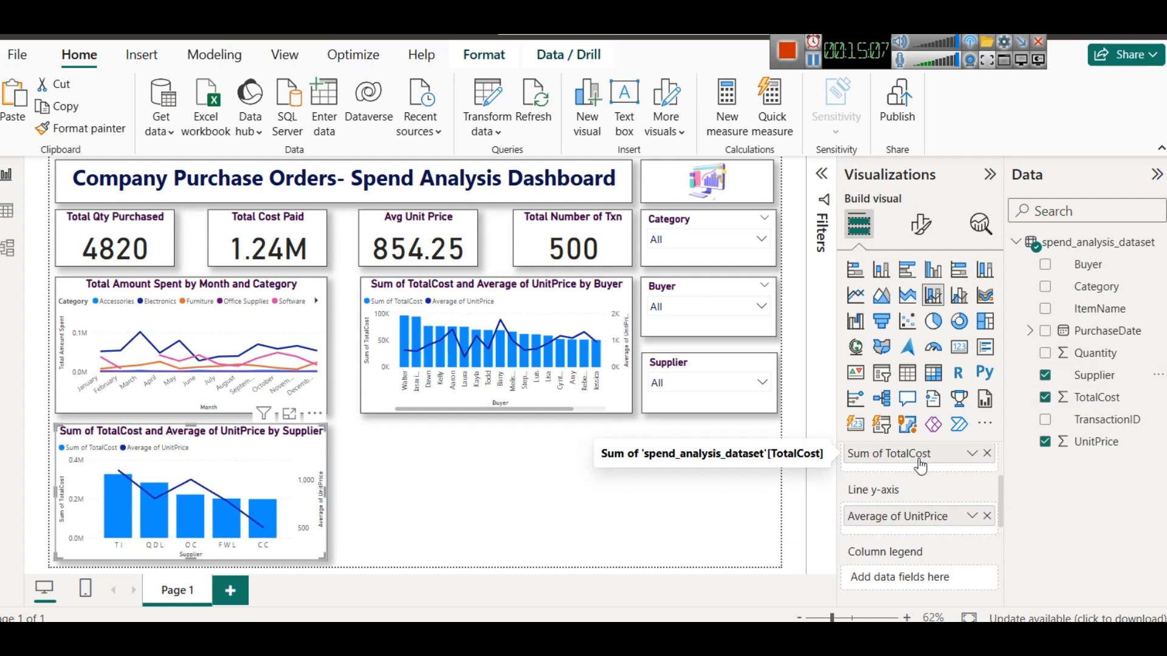
pyautogui.click(986, 516)
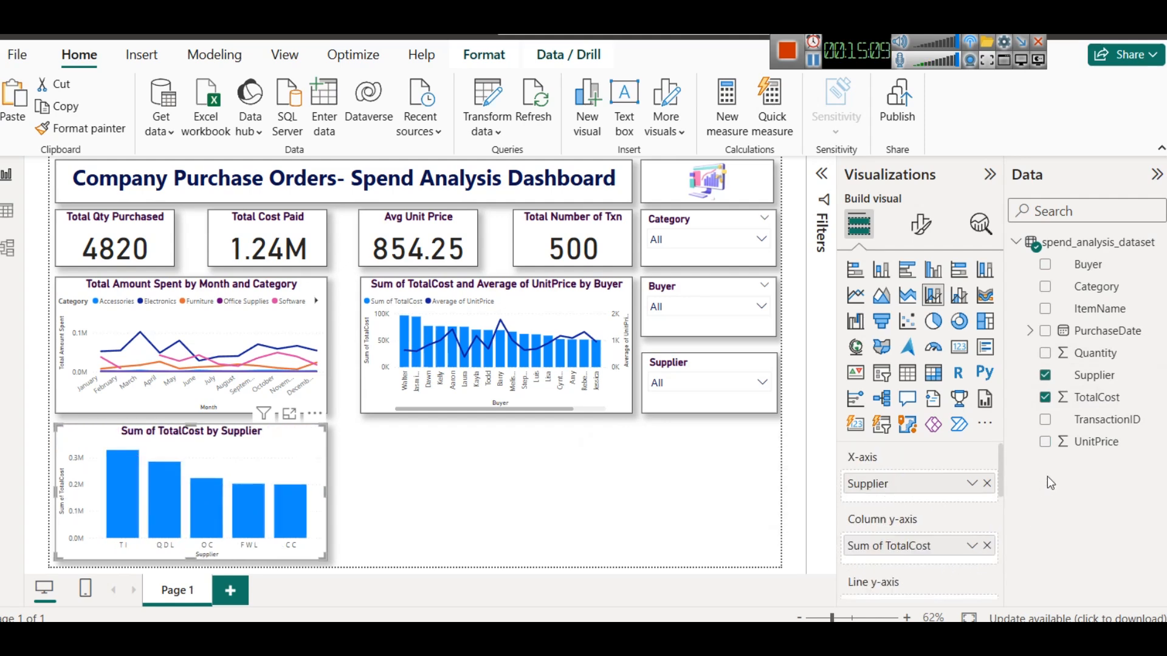
# - Add TransactionID to the supplier chart's line y-axis as Count of TransactionID
pyautogui.moveTo(1107, 419); pyautogui.dragTo(1079, 433)
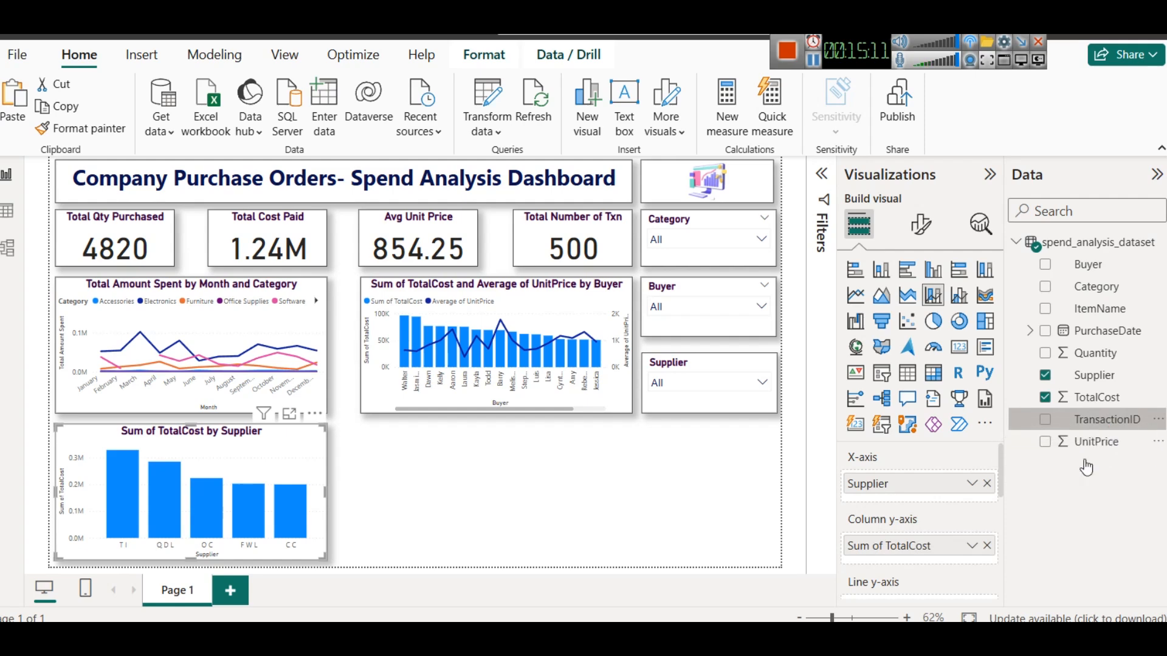
pyautogui.scroll(-5, 950, 516)
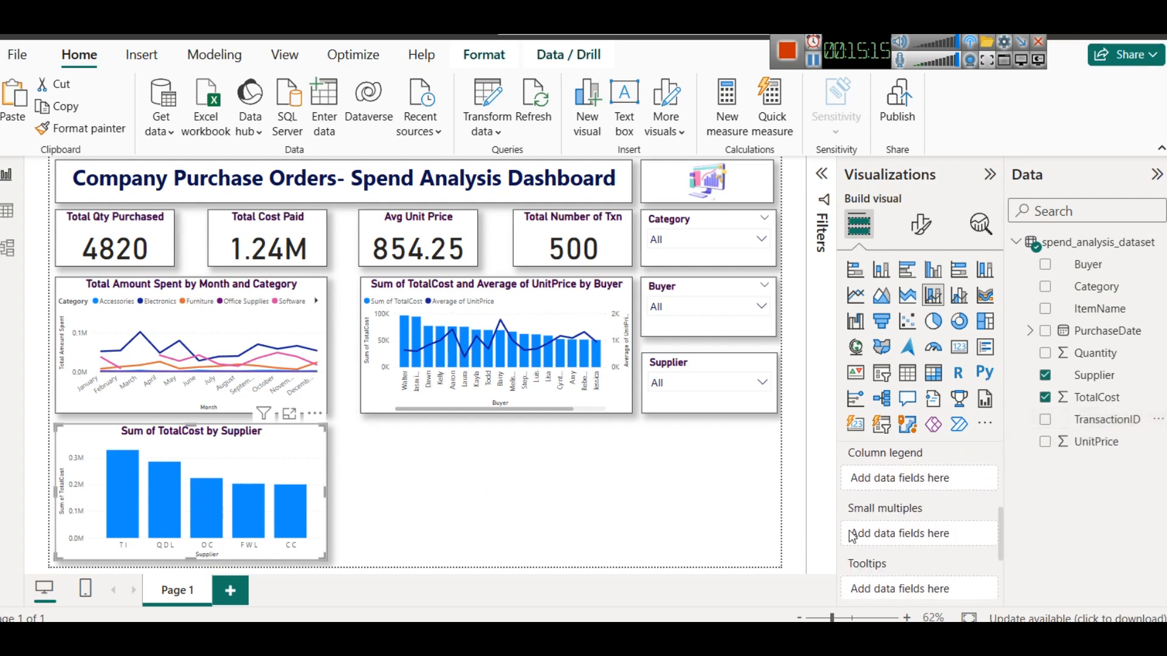
pyautogui.scroll(2, 904, 517)
pyautogui.moveTo(1118, 419); pyautogui.dragTo(911, 517)
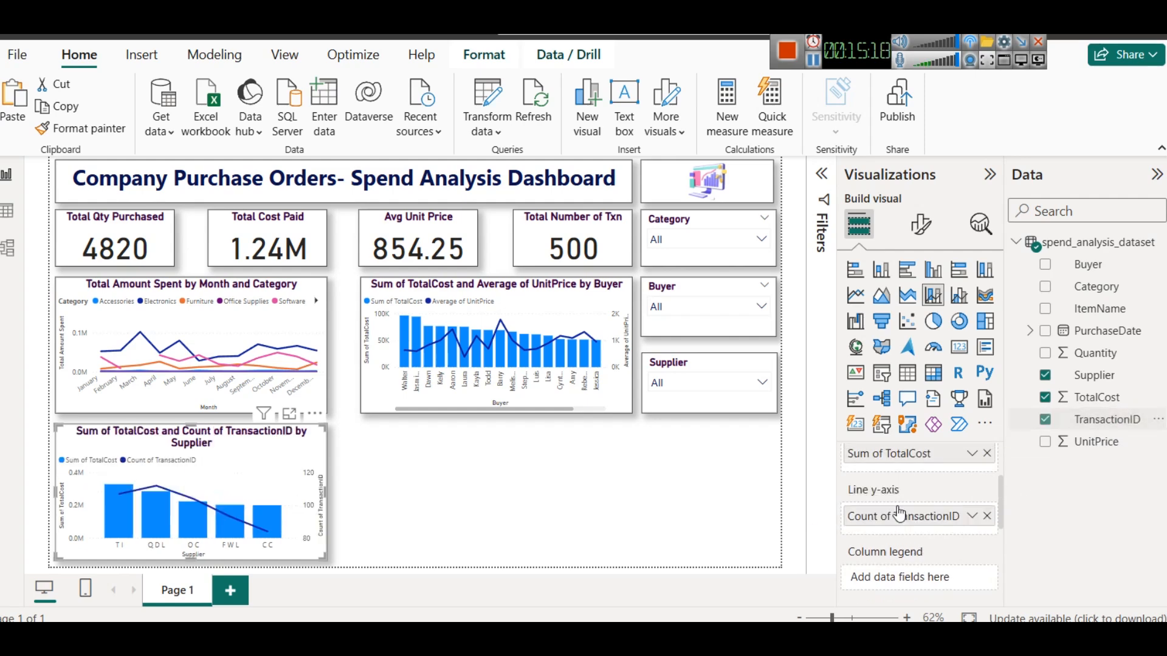
pyautogui.click(972, 518)
pyautogui.click(1032, 443)
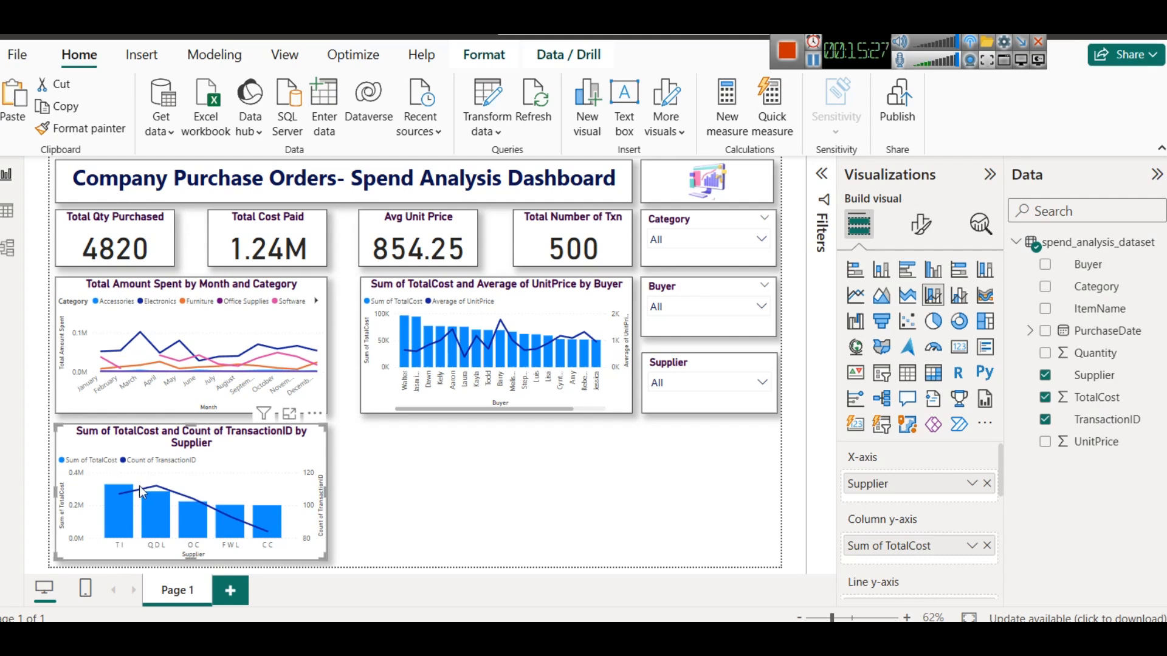
# - Open the supplier chart in focus mode and examine its bar and line tooltips
pyautogui.moveTo(122, 494)
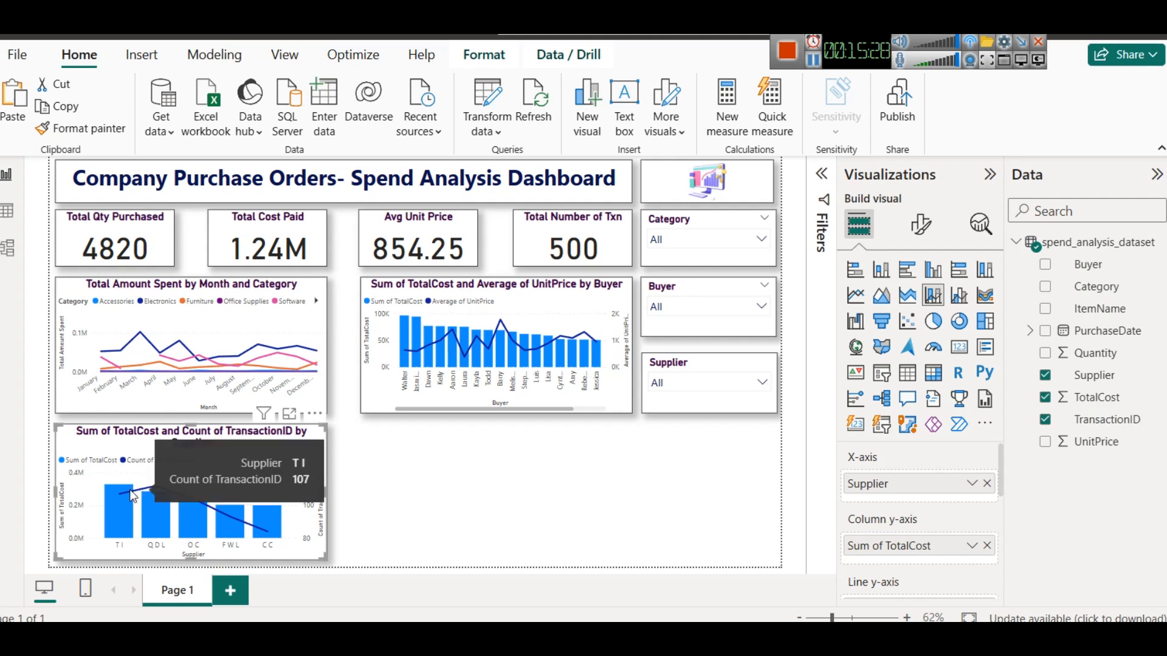
pyautogui.click(289, 414)
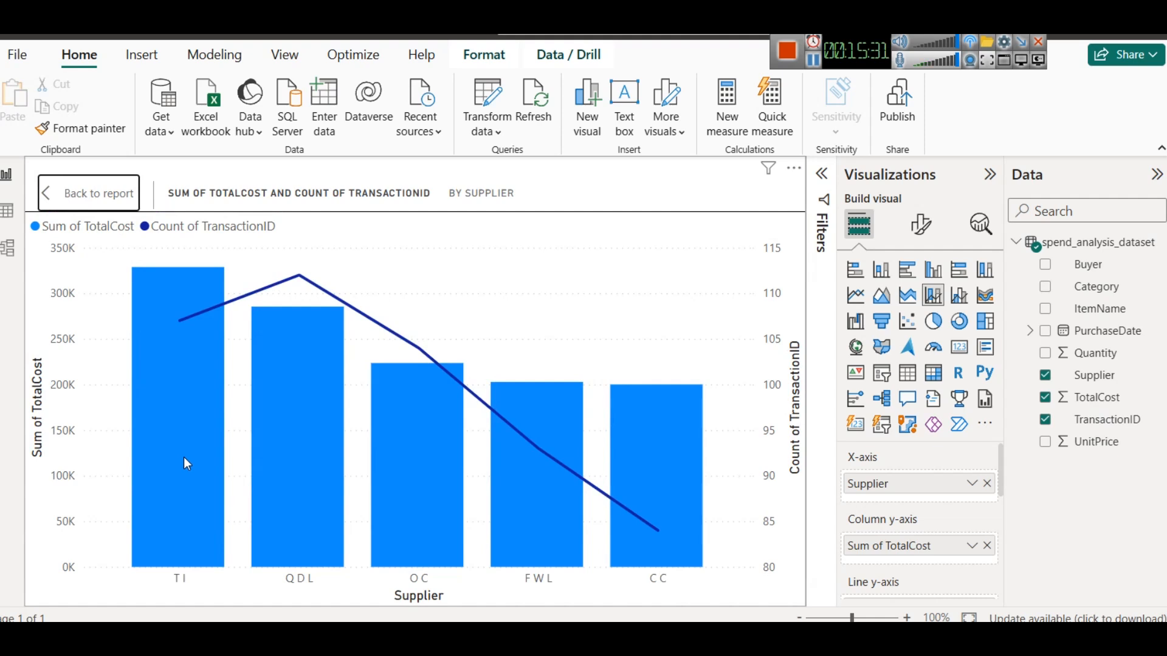
pyautogui.moveTo(189, 465)
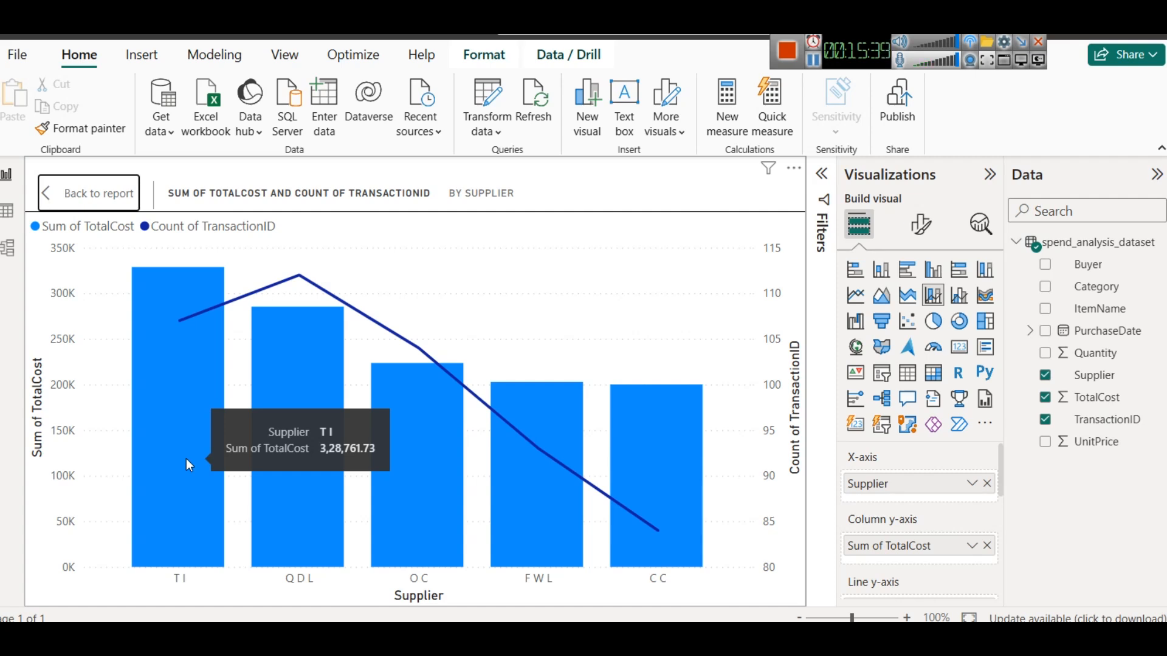
pyautogui.moveTo(297, 279)
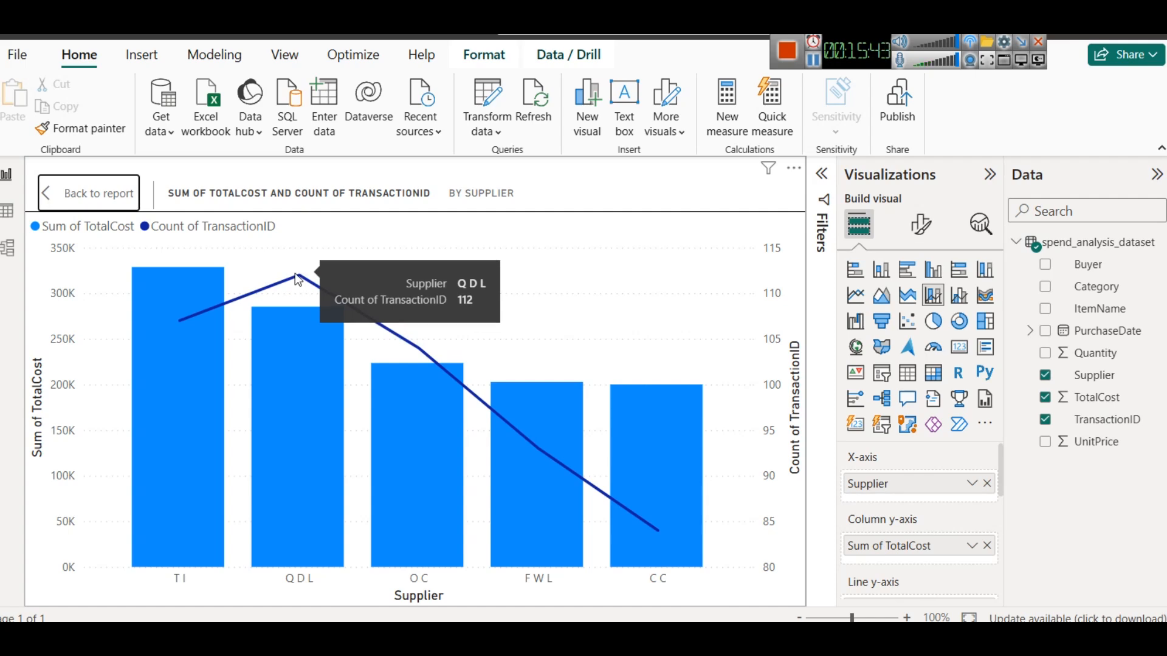
pyautogui.click(122, 195)
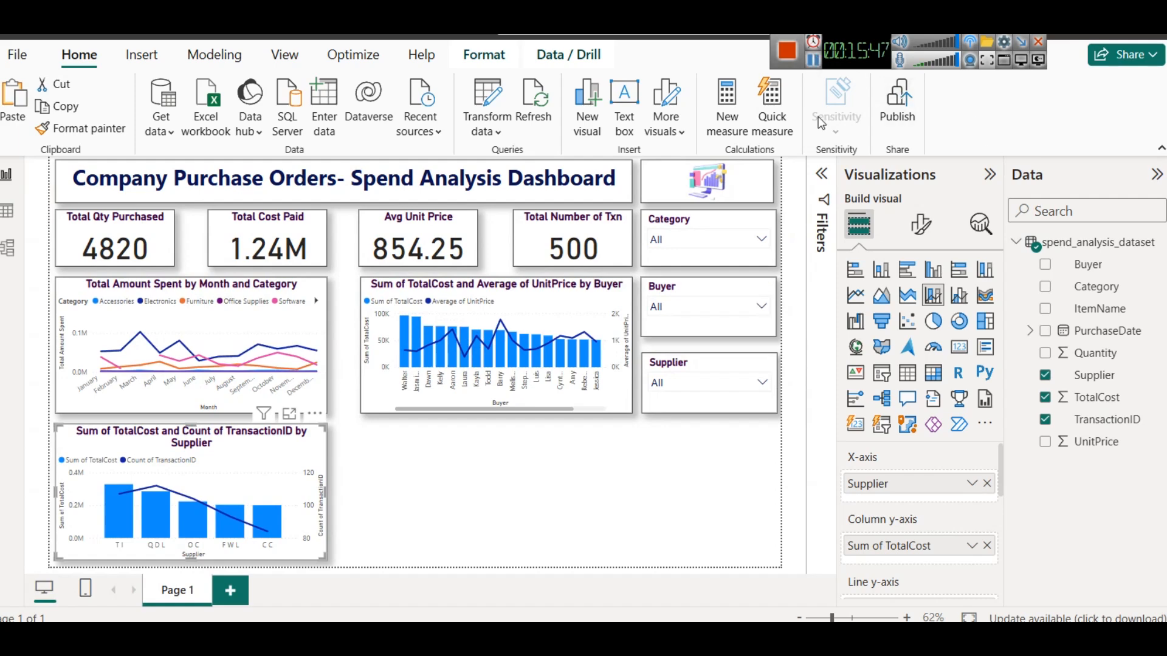
pyautogui.click(290, 414)
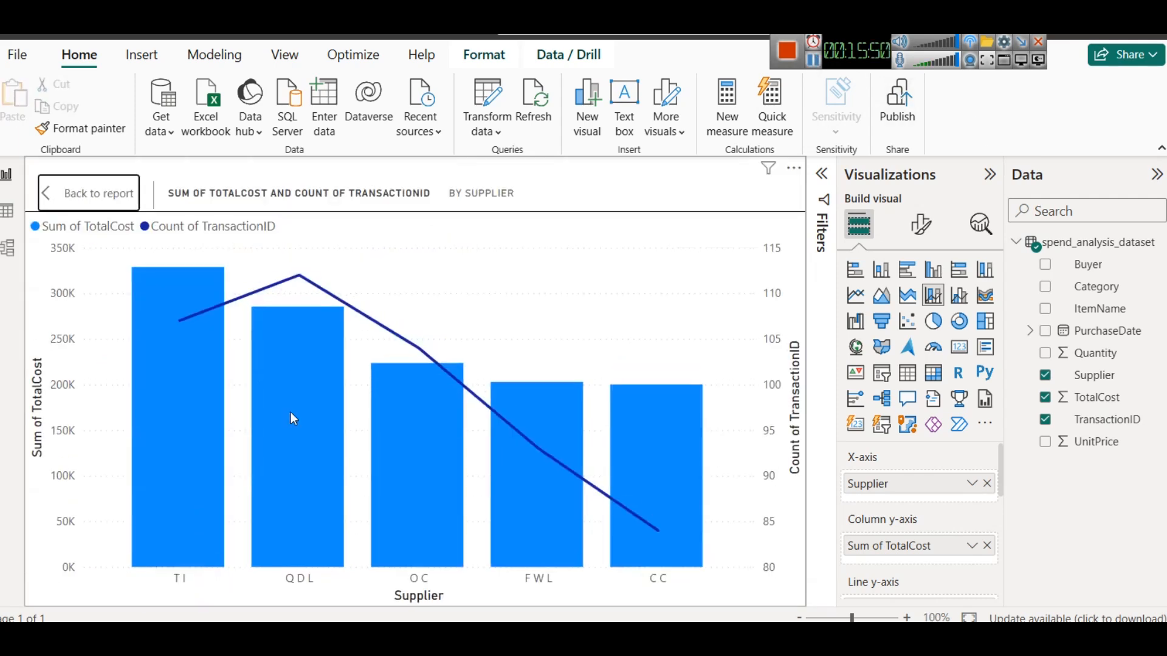
pyautogui.click(87, 194)
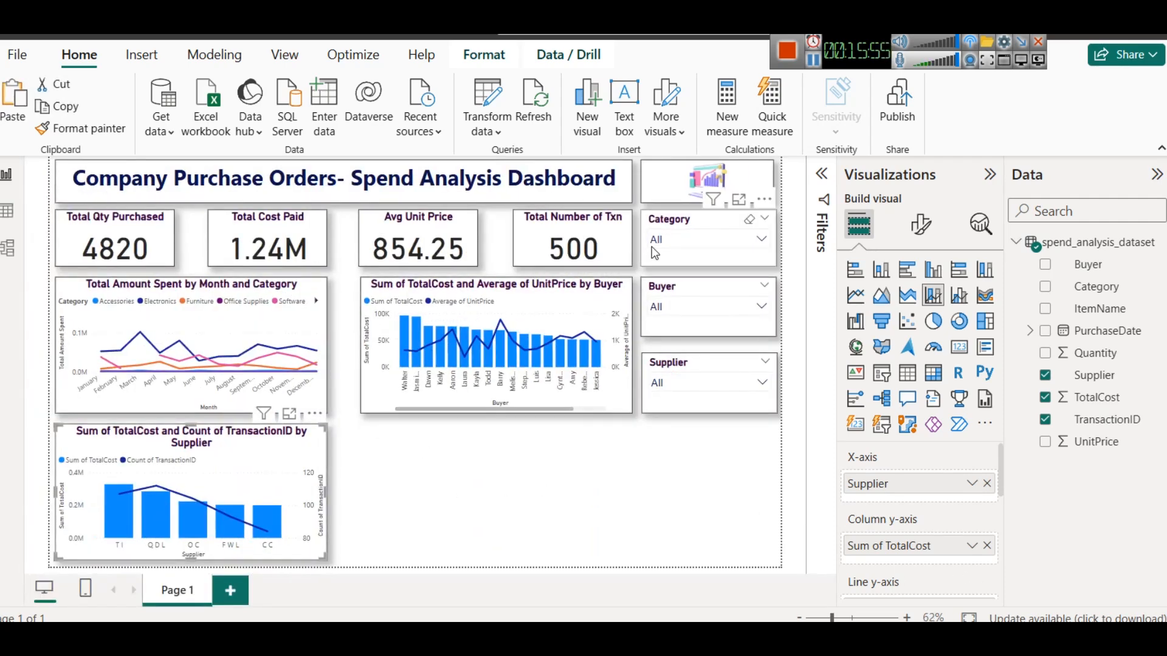
pyautogui.click(288, 415)
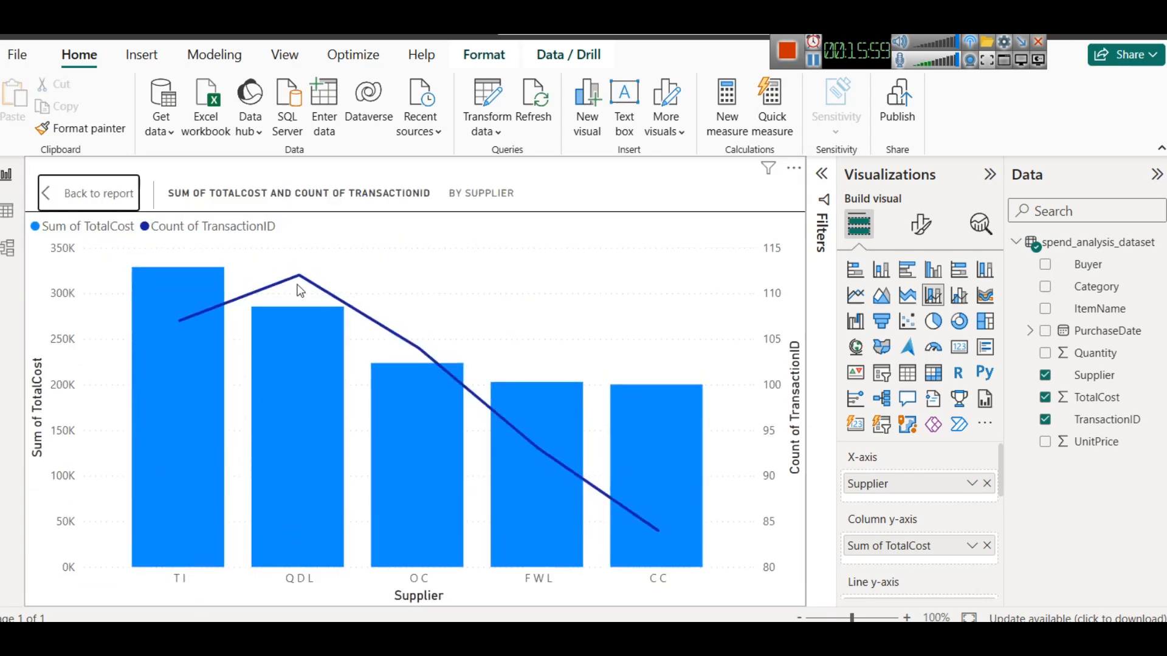
pyautogui.click(86, 201)
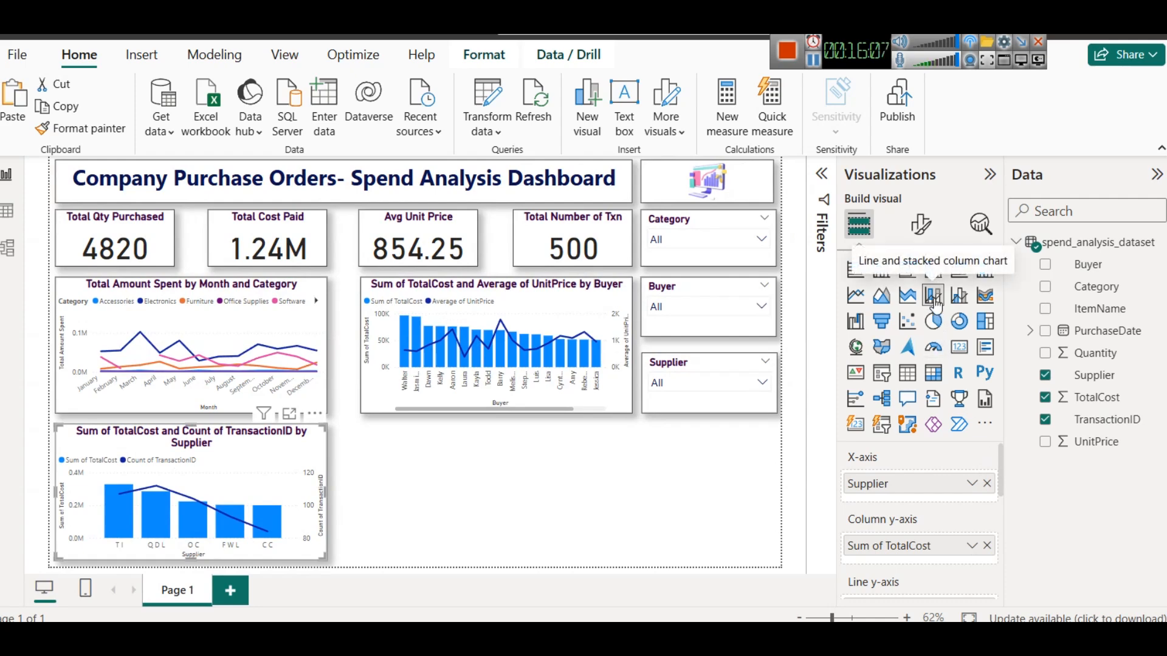
# - Add Category as the column legend of the supplier chart
pyautogui.moveTo(1002, 457); pyautogui.dragTo(1002, 497)
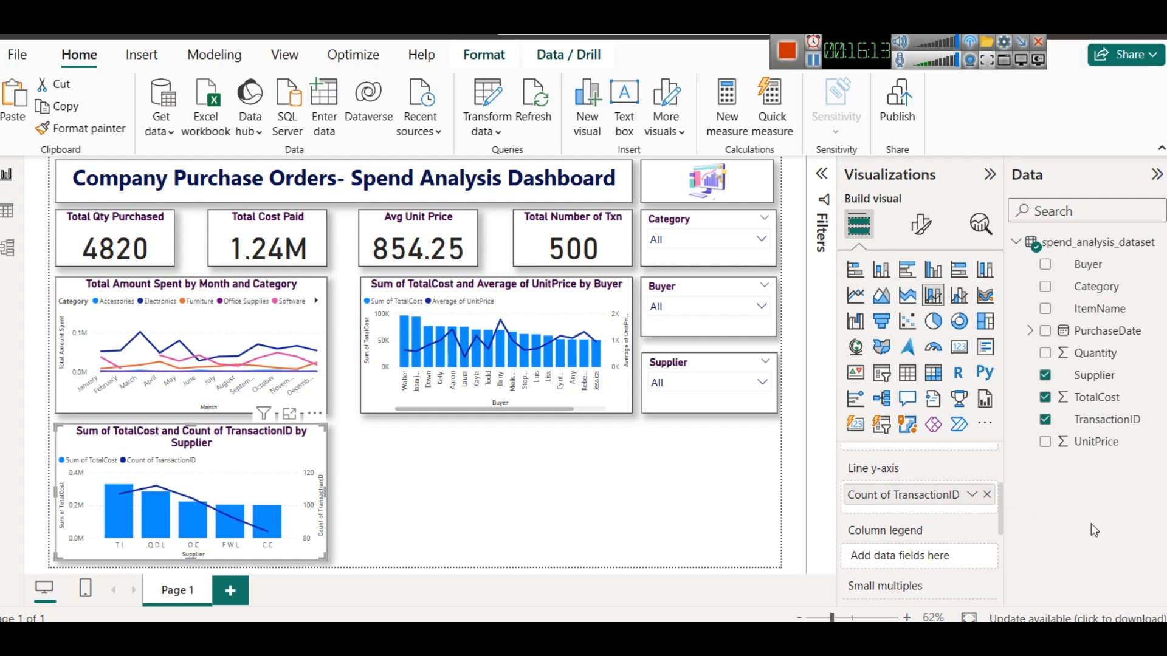
pyautogui.moveTo(1112, 294); pyautogui.dragTo(910, 554)
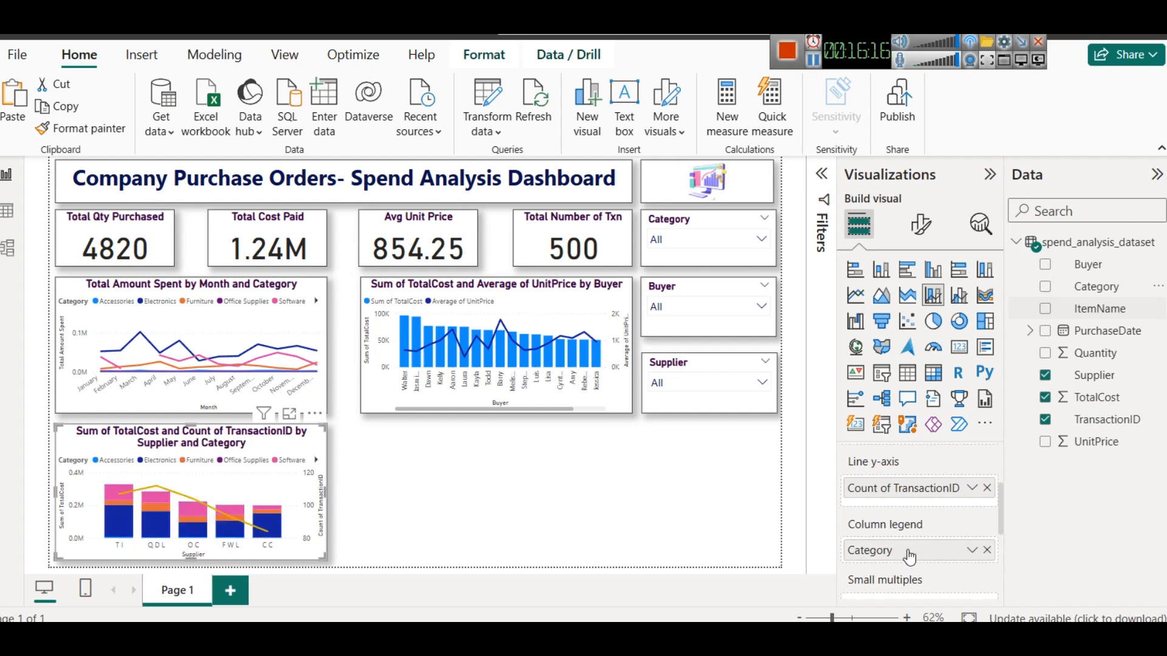
# - Open the stacked supplier chart in focus mode and inspect the category tooltips for each supplier
pyautogui.click(289, 414)
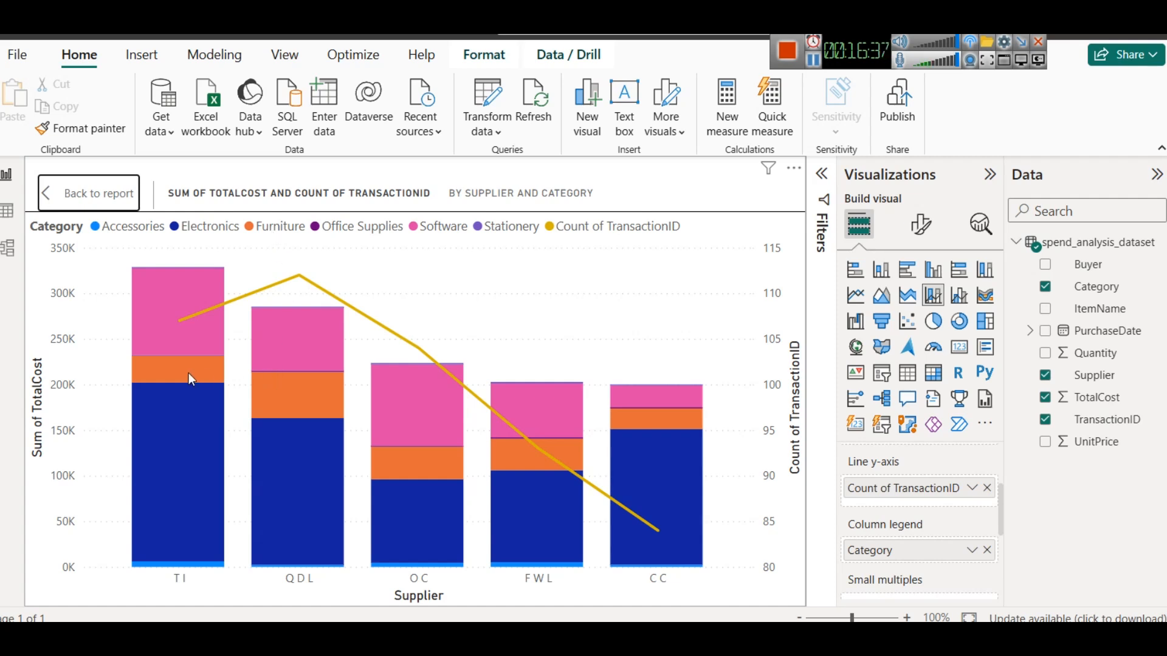
pyautogui.moveTo(276, 399)
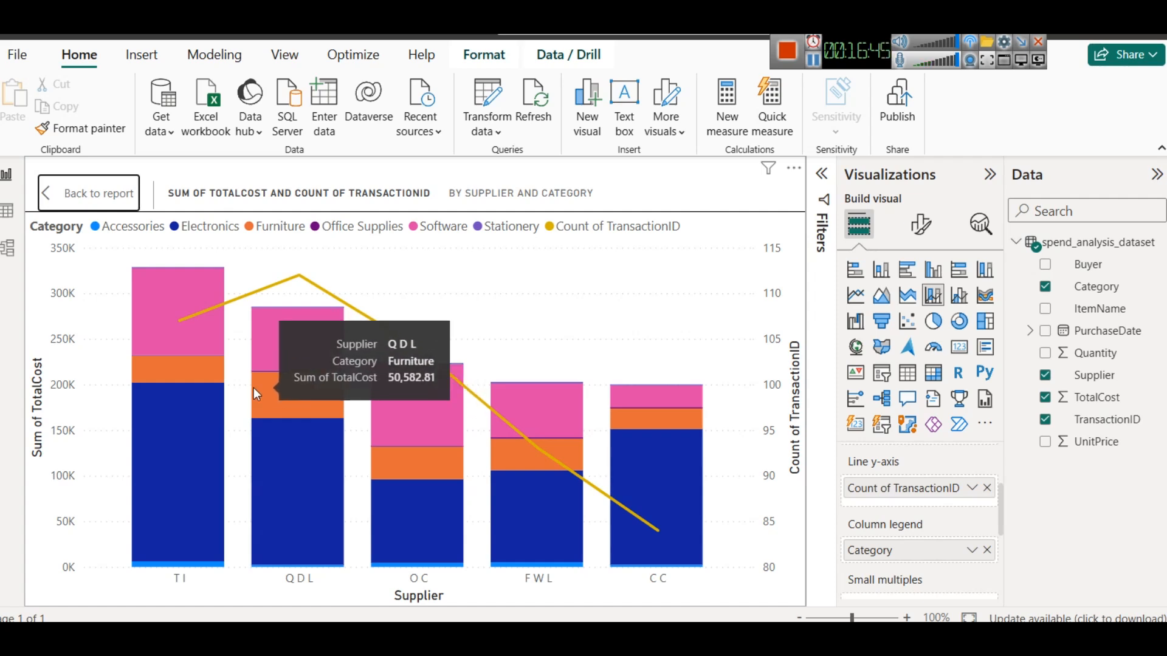
pyautogui.moveTo(407, 487)
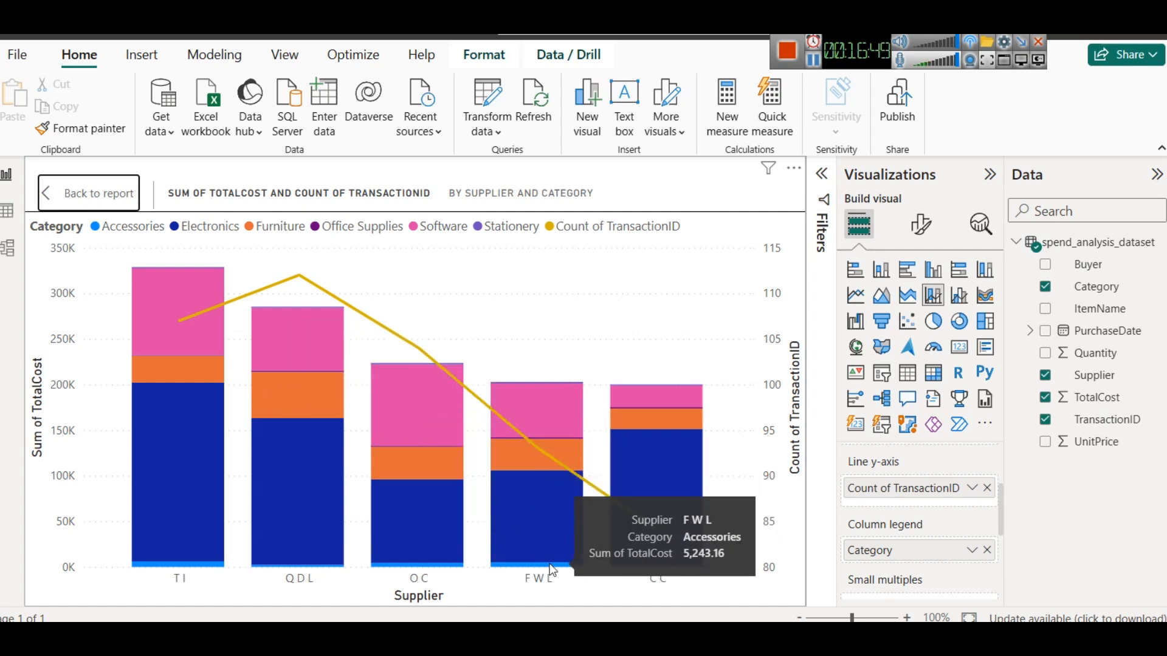
pyautogui.moveTo(528, 515)
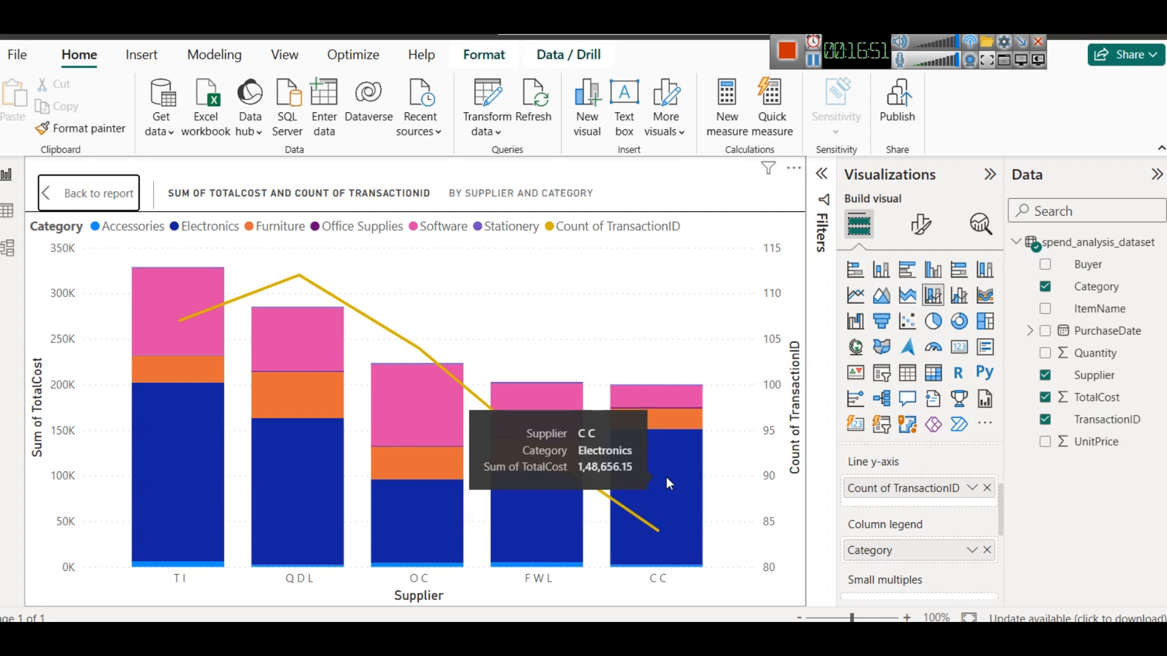
pyautogui.moveTo(310, 390)
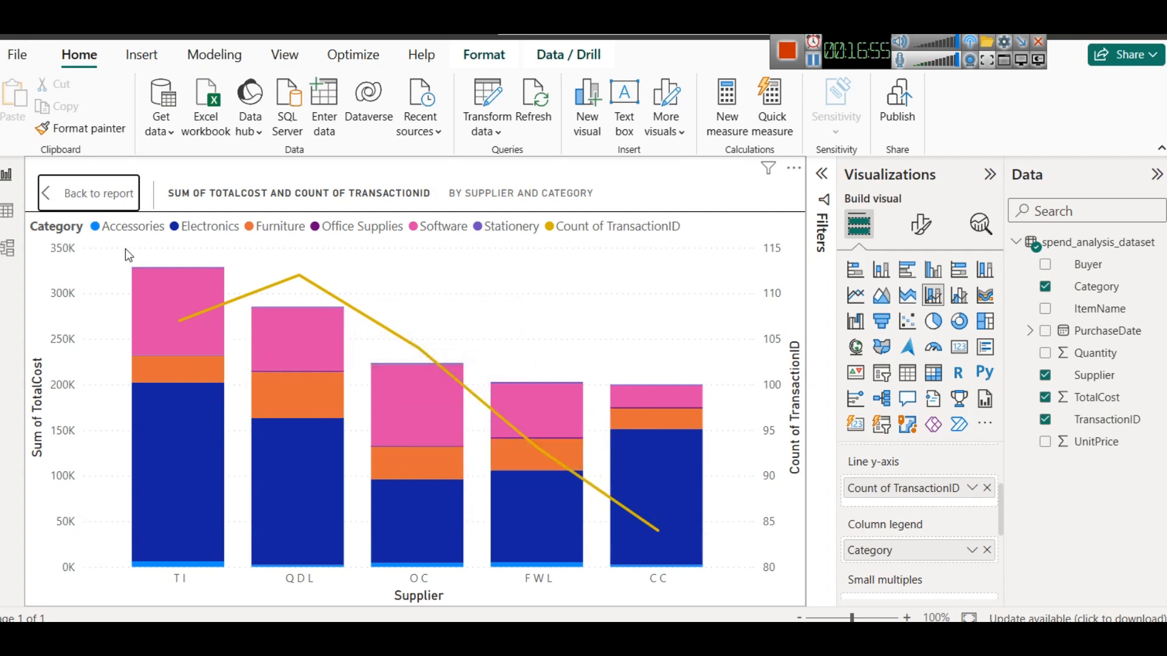
pyautogui.moveTo(294, 443)
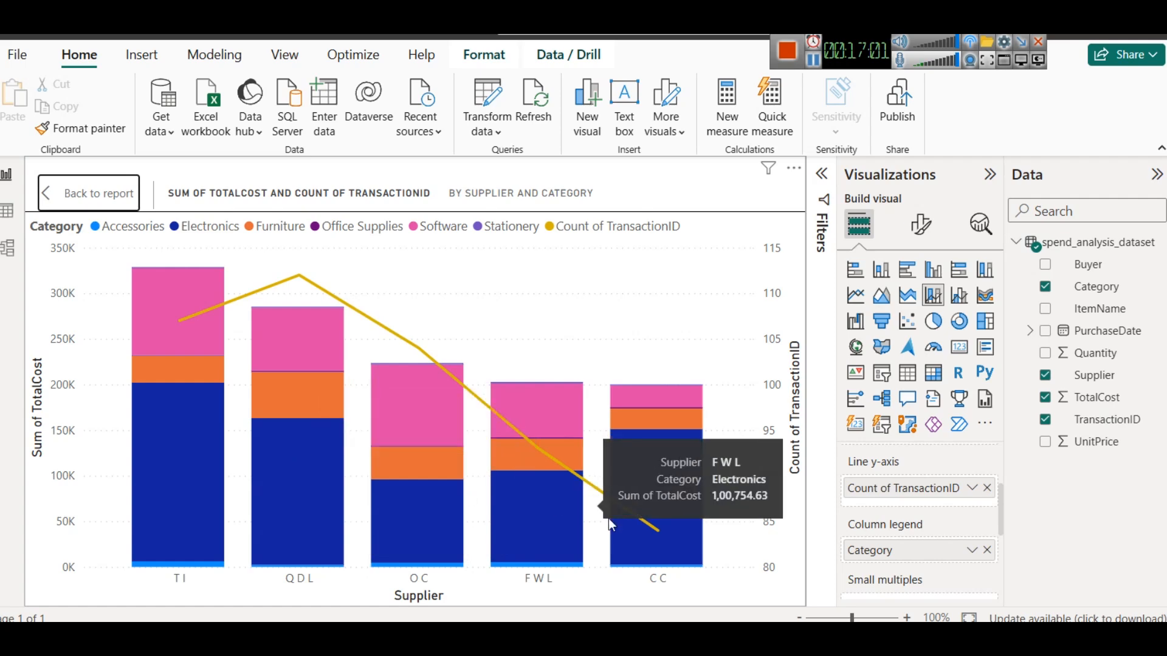
pyautogui.moveTo(691, 546)
pyautogui.moveTo(434, 360)
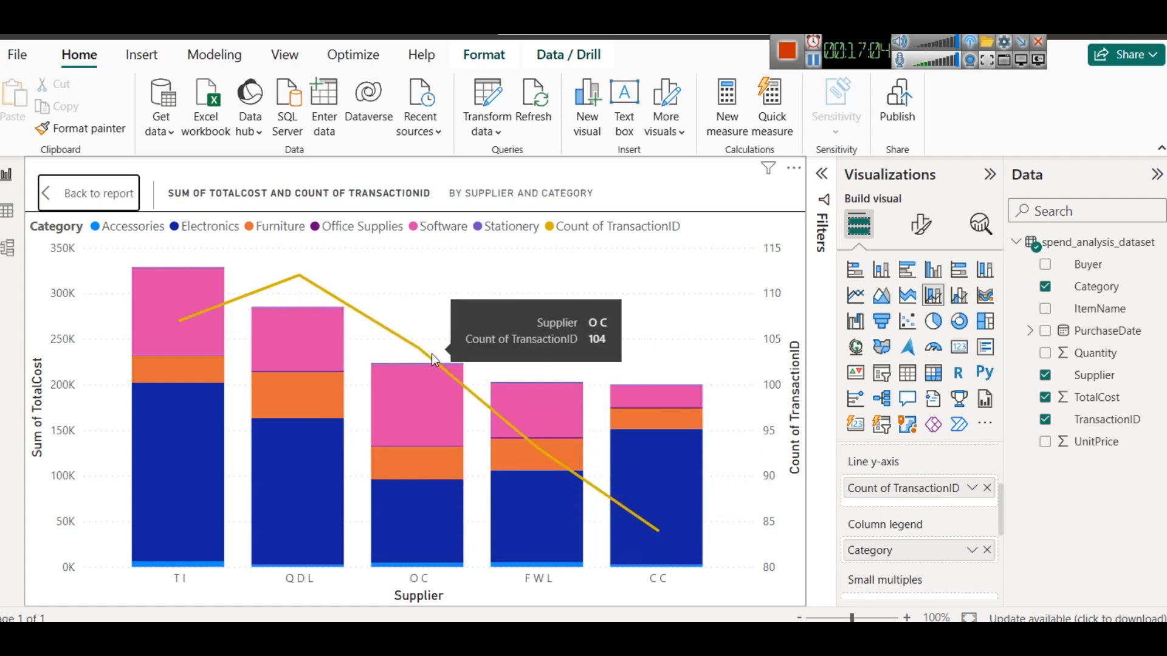
pyautogui.click(67, 194)
# - Copy and paste the Supplier slicer and place the duplicate directly below it
pyautogui.click(551, 519)
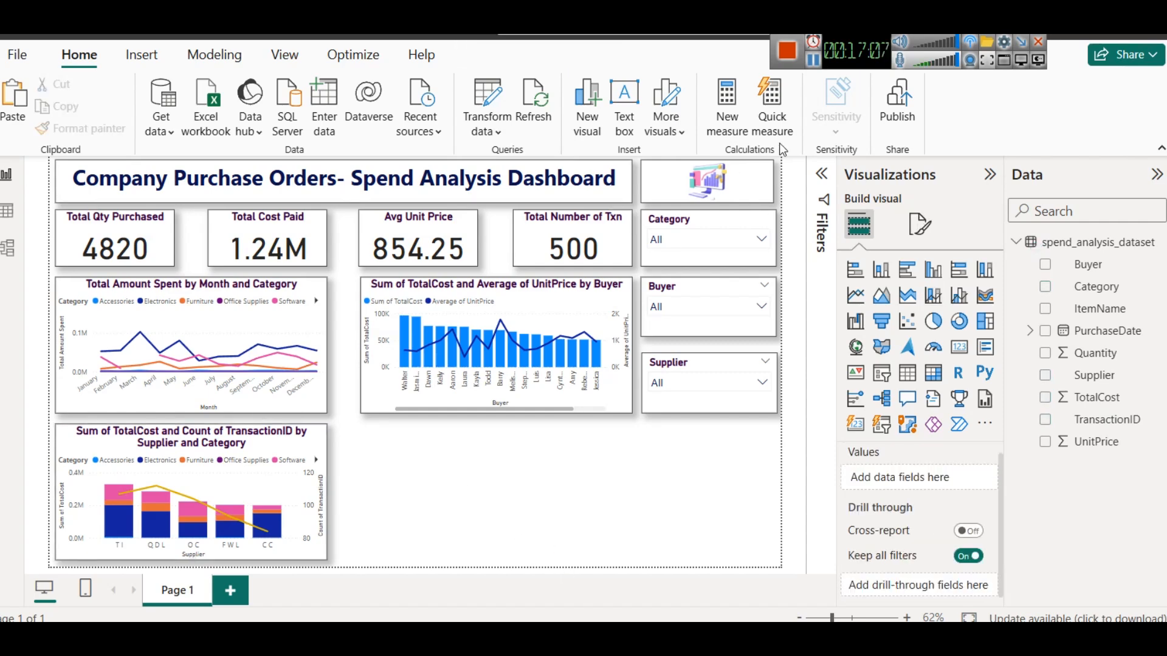
pyautogui.click(685, 367)
pyautogui.hotkey('ctrl', 'c')
pyautogui.hotkey('ctrl', 'v')
pyautogui.moveTo(686, 367); pyautogui.dragTo(686, 429)
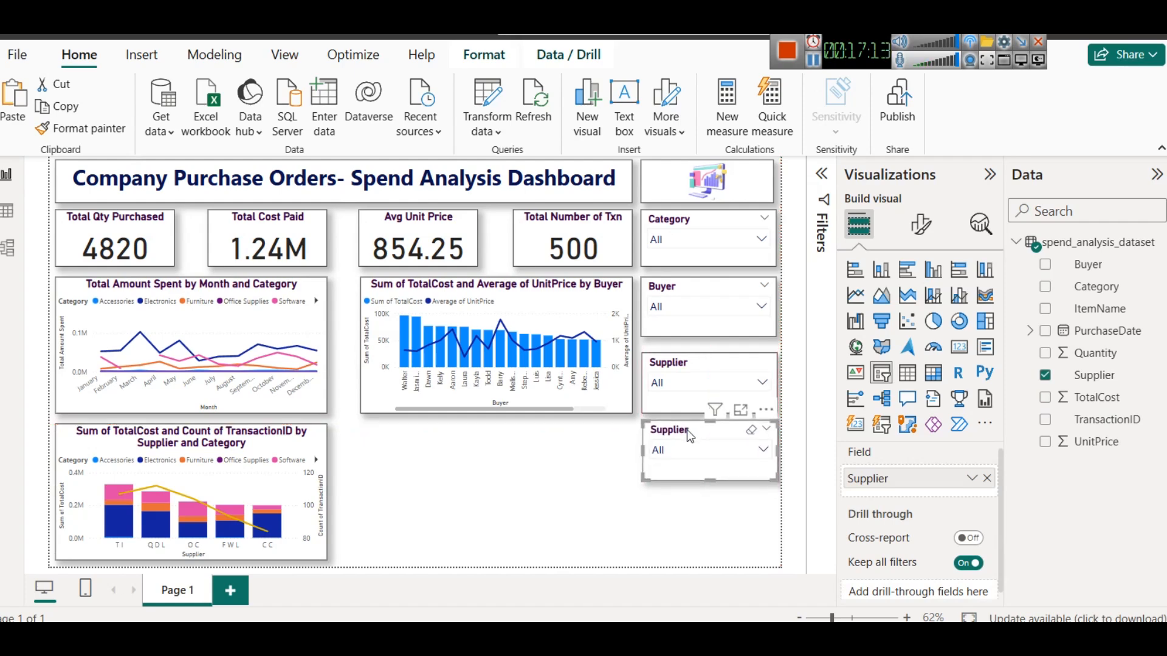
# - Replace the duplicated slicer's Supplier field with ItemName and browse its item dropdown list
pyautogui.click(988, 479)
pyautogui.moveTo(1119, 320); pyautogui.dragTo(910, 487)
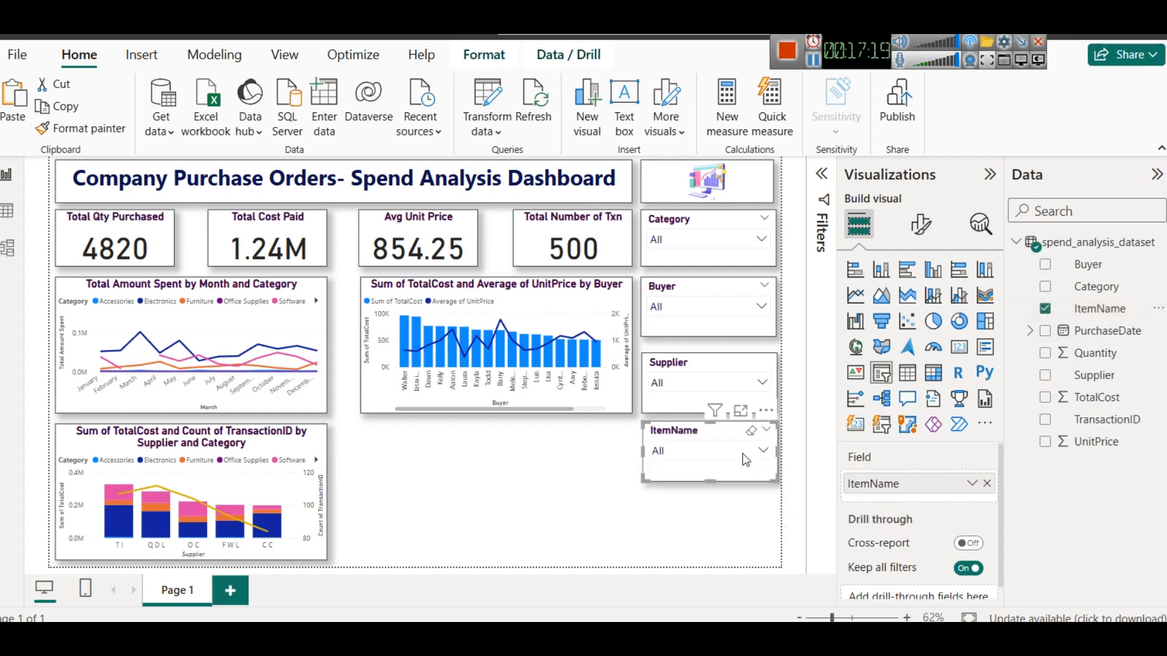
pyautogui.click(763, 450)
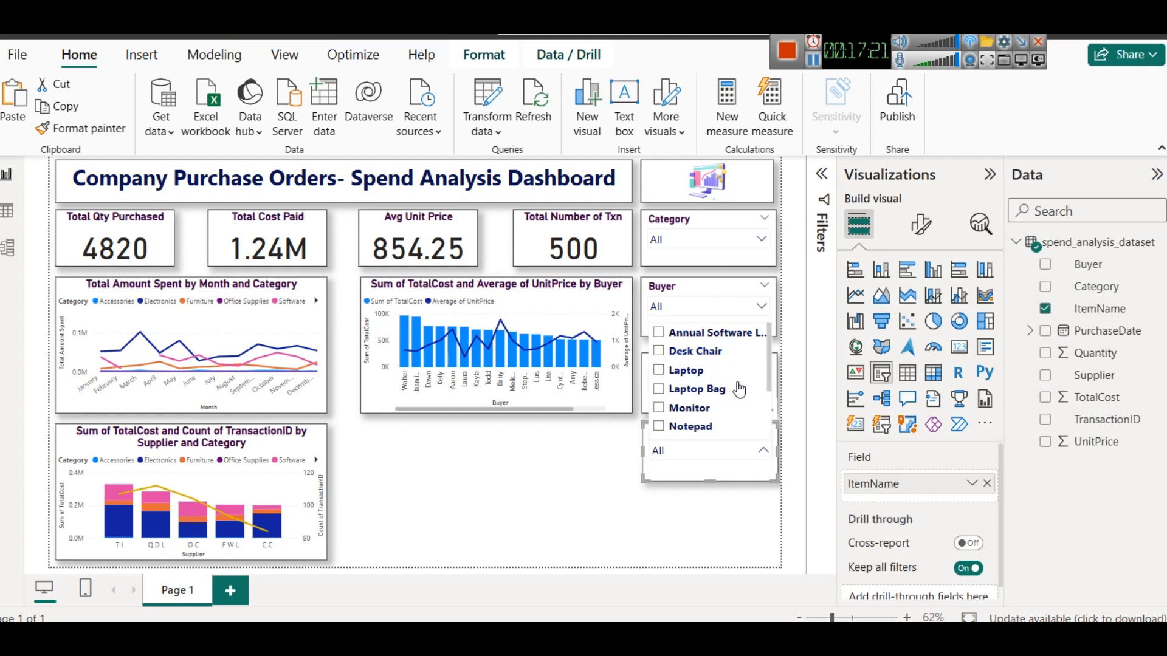
pyautogui.scroll(-2, 714, 377)
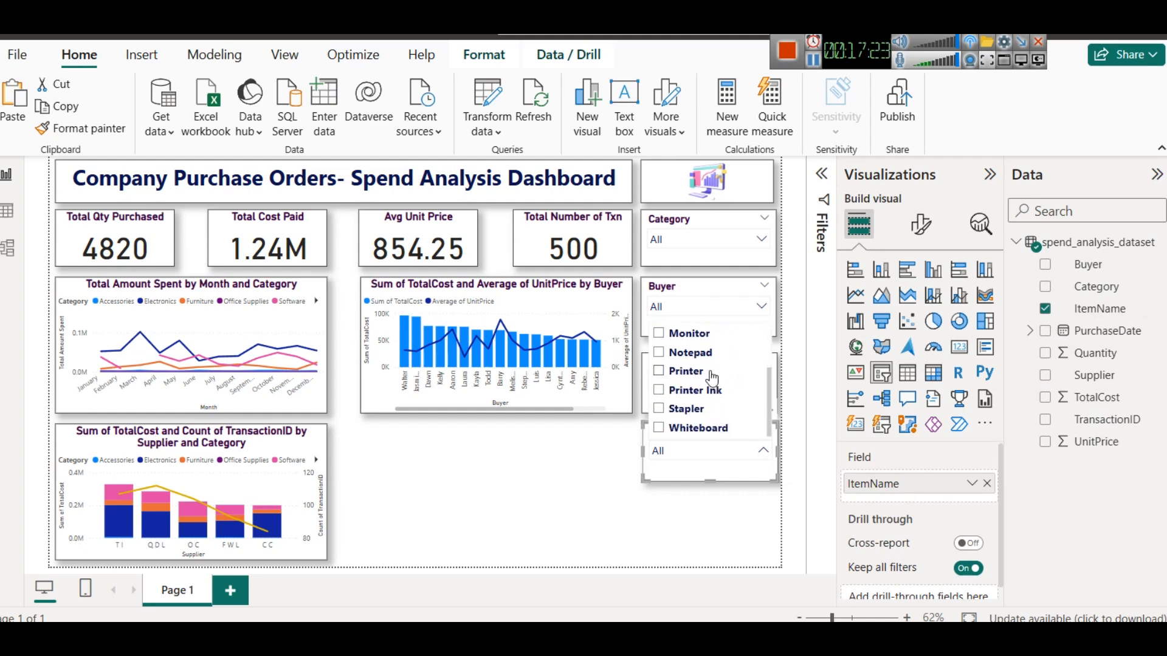
pyautogui.click(423, 492)
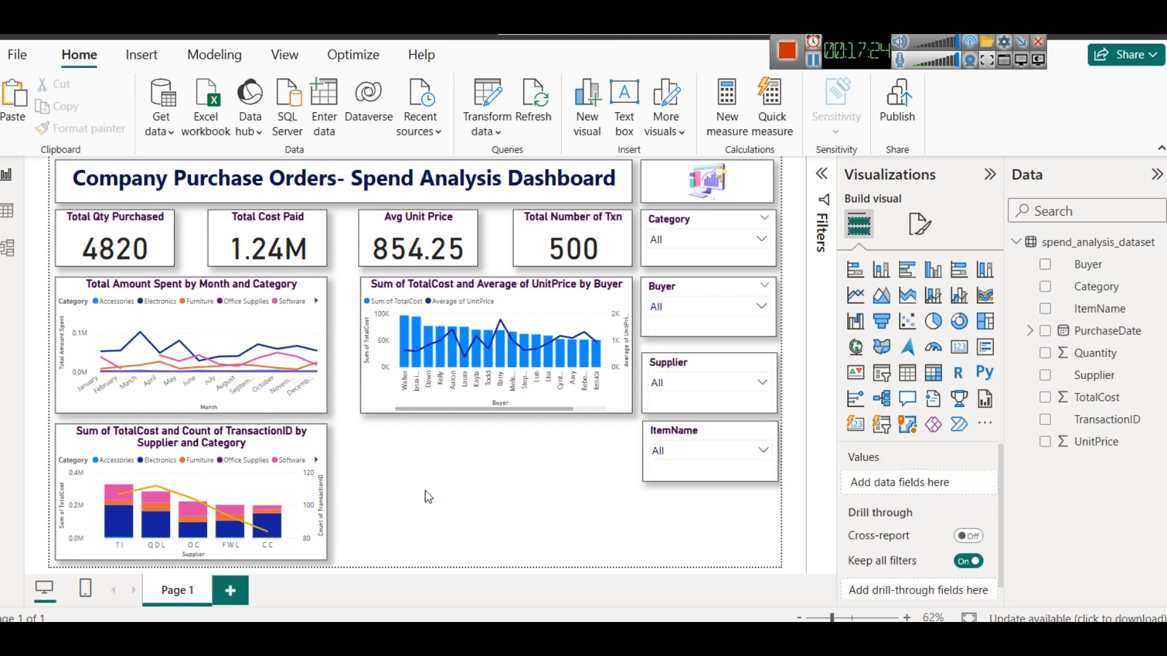
# - Reposition the ItemName slicer so it sits neatly under the Supplier slicer
pyautogui.click(708, 438)
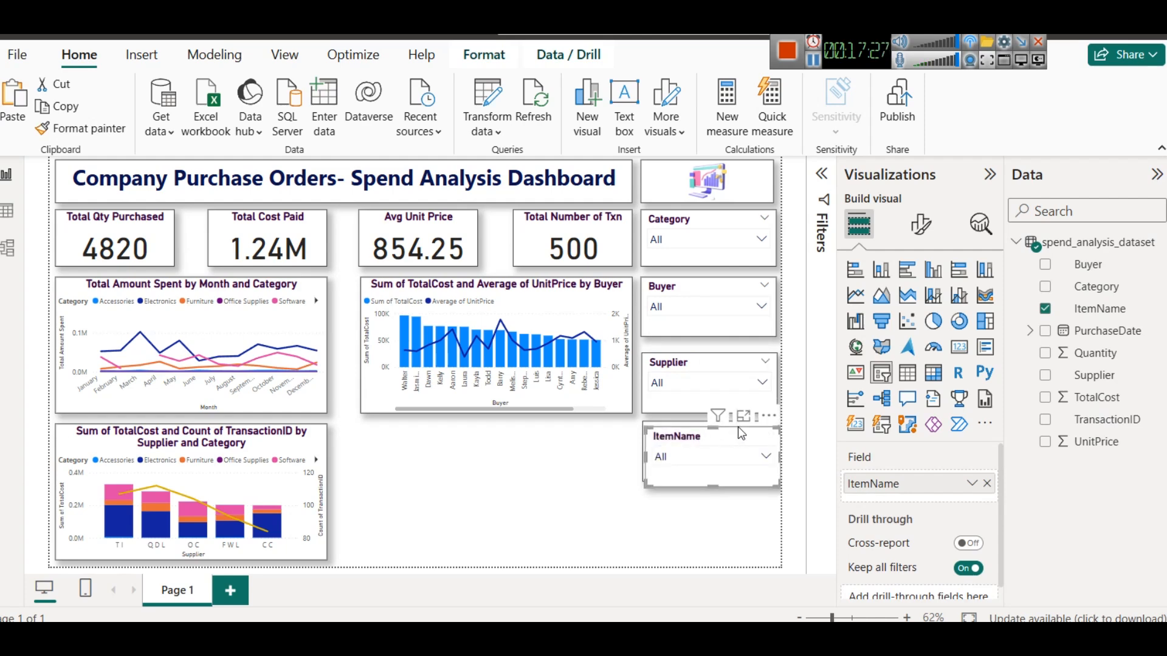
pyautogui.click(706, 494)
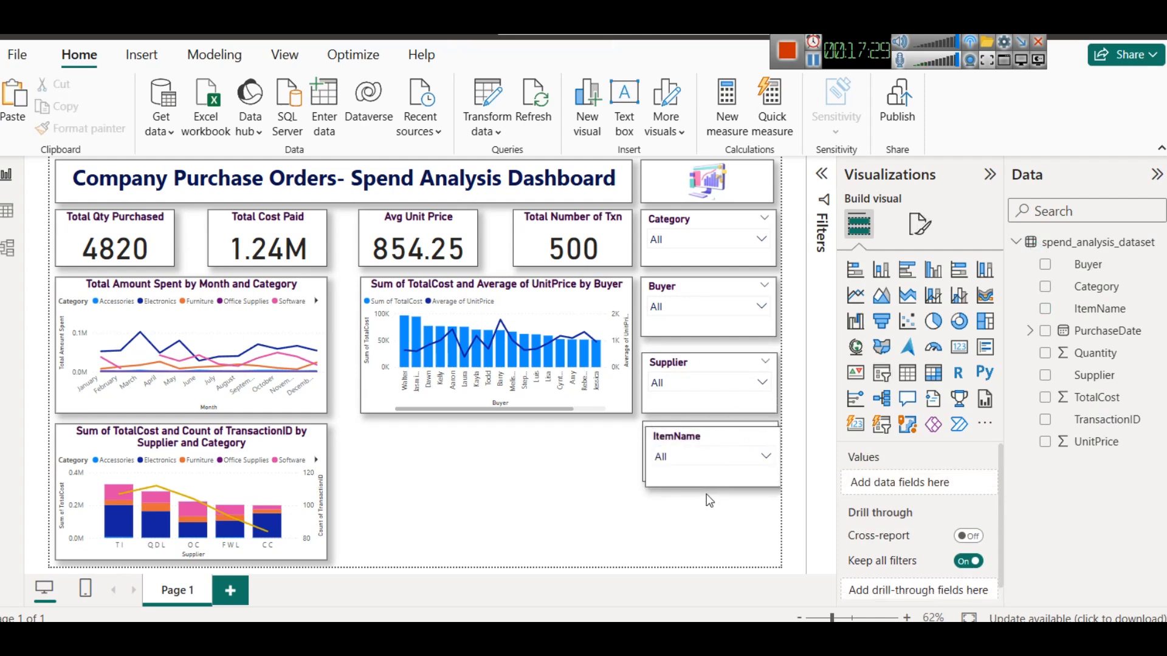
pyautogui.click(702, 486)
pyautogui.click(701, 487)
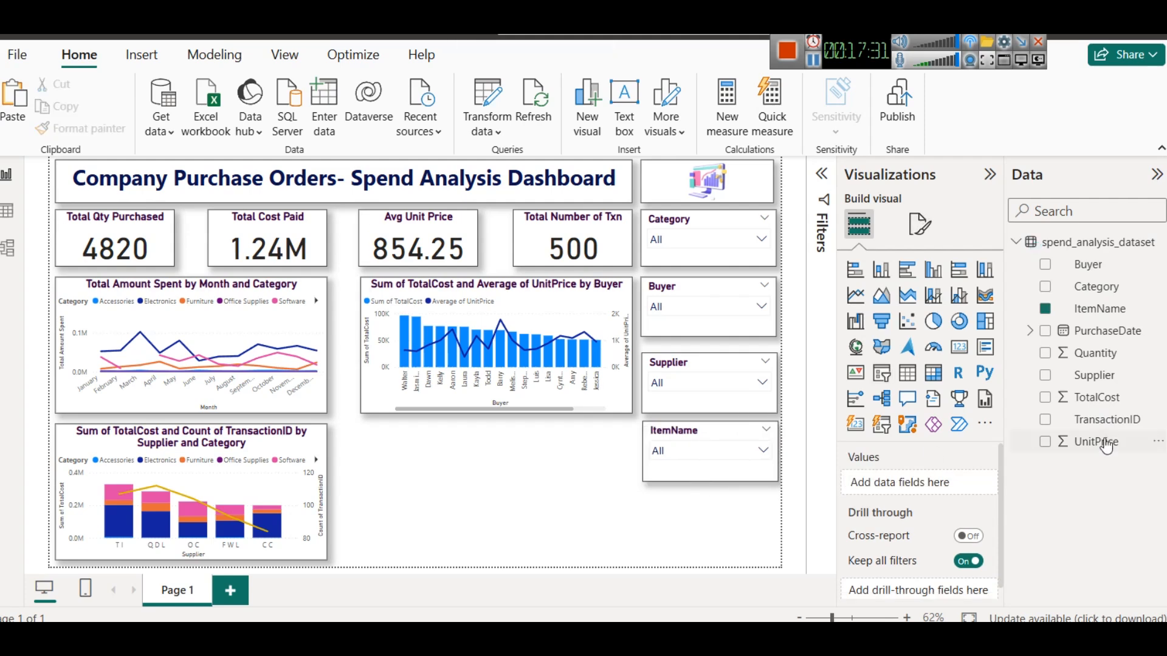
pyautogui.click(711, 438)
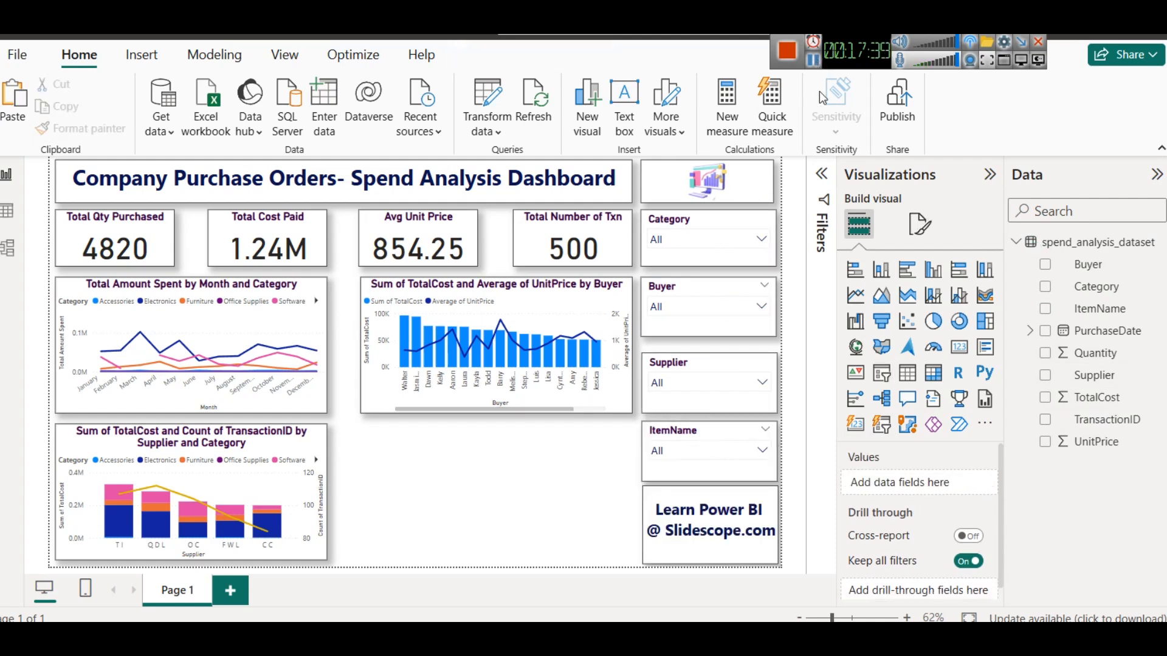
# - Adjust the 'Learn Power BI @ Slidescope.com' text box placed below the ItemName slicer
pyautogui.click(711, 495)
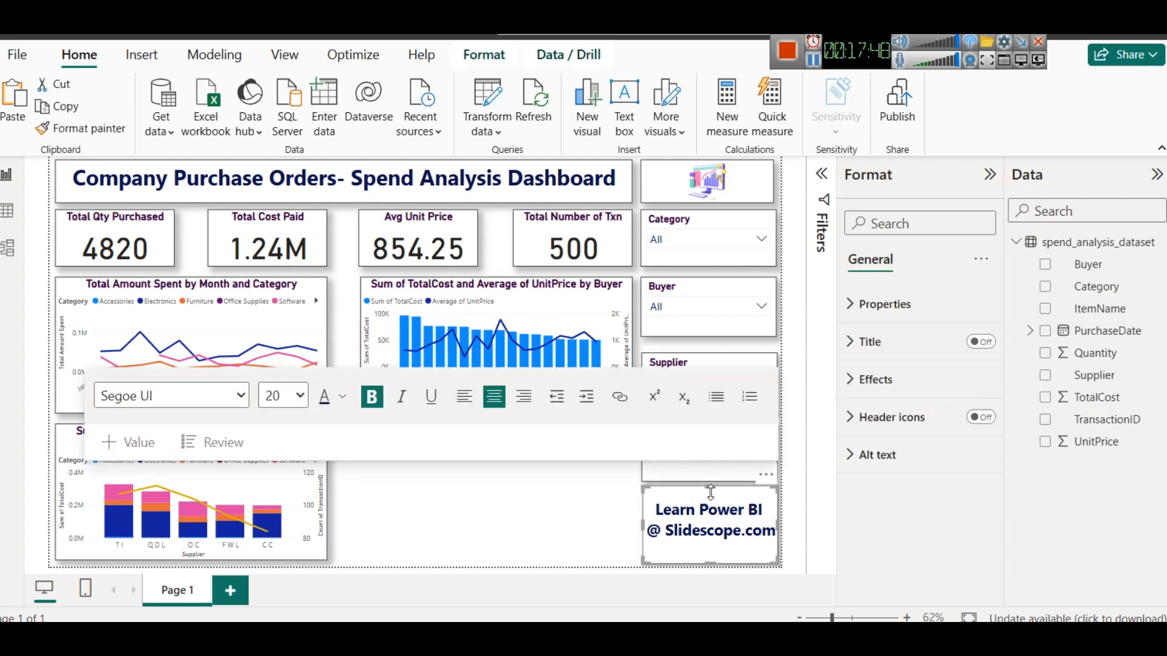
pyautogui.click(762, 490)
pyautogui.click(580, 527)
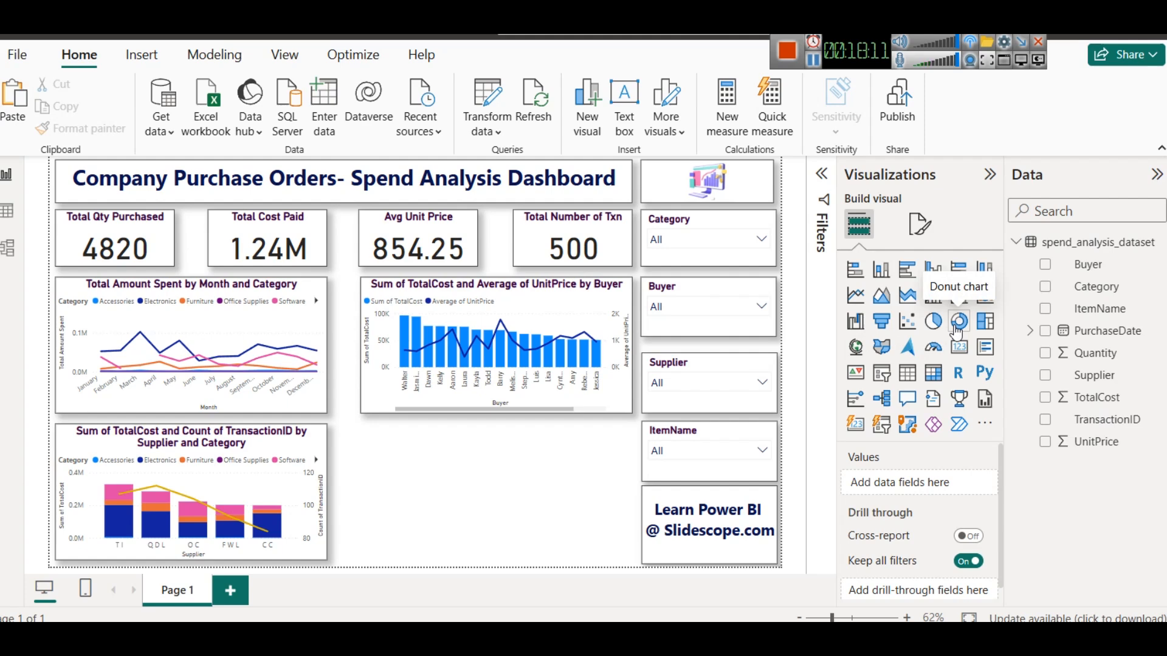
# - Duplicate the supplier and category combo chart and place the copy to its right
pyautogui.click(285, 440)
pyautogui.hotkey('ctrl', 'c')
pyautogui.hotkey('ctrl', 'v')
pyautogui.moveTo(276, 450); pyautogui.dragTo(571, 450)
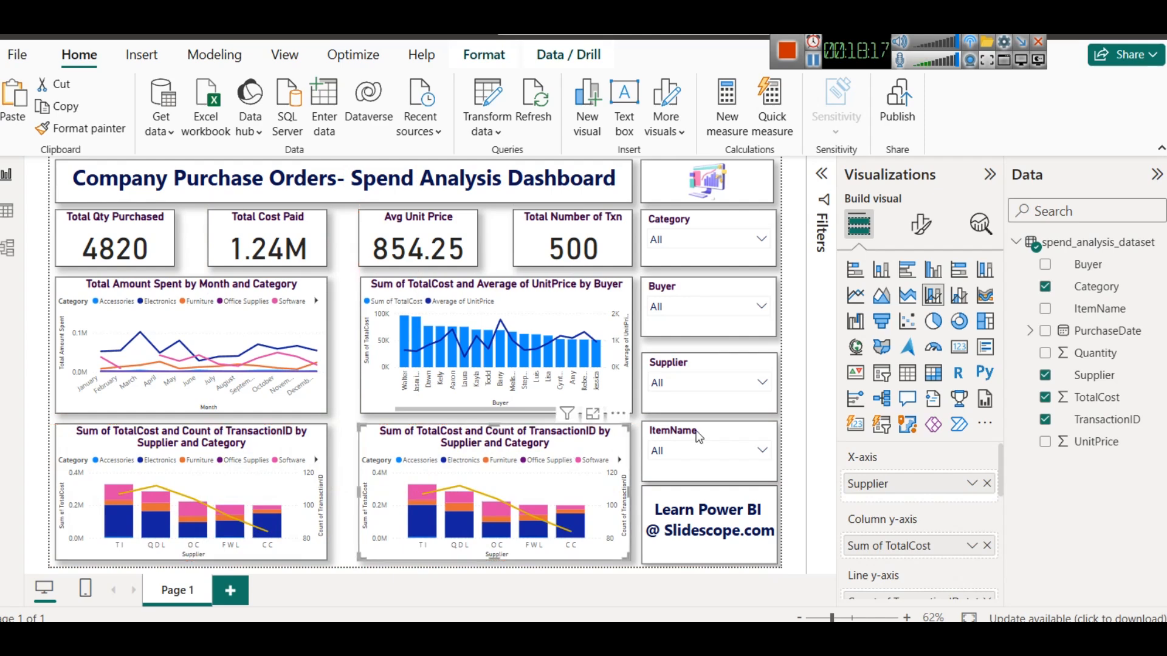
# - Convert the copy to a donut chart with ItemName as legend and only Sum of TotalCost as value
pyautogui.click(959, 322)
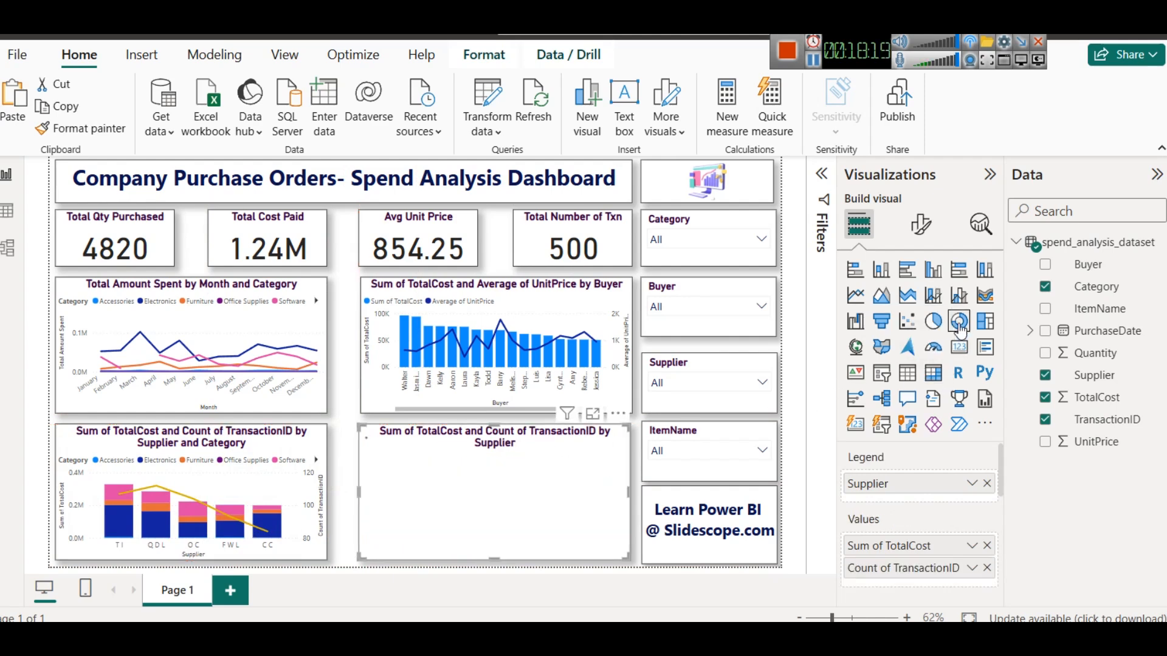
pyautogui.click(987, 484)
pyautogui.moveTo(1094, 308); pyautogui.dragTo(915, 484)
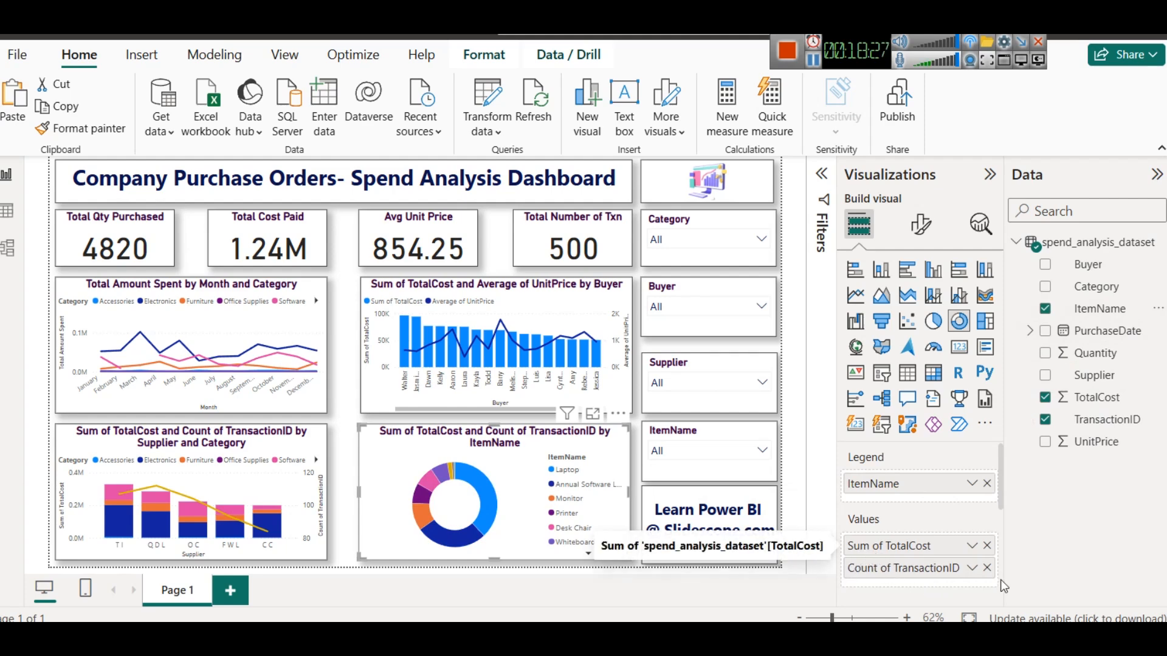
pyautogui.click(987, 568)
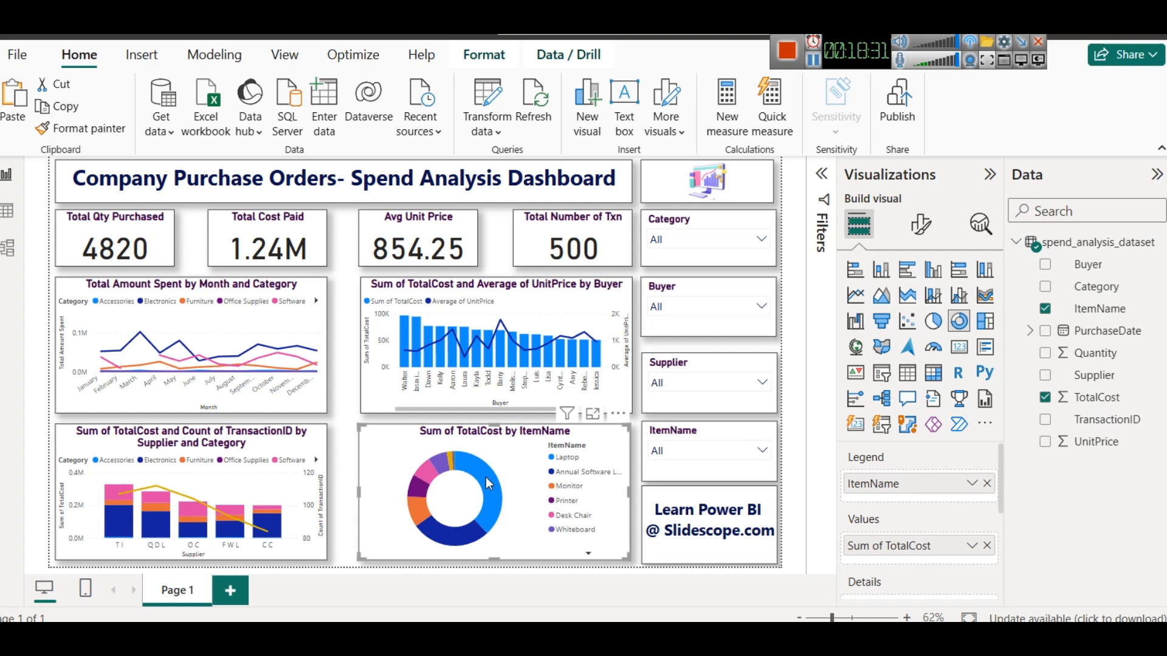
pyautogui.moveTo(487, 483)
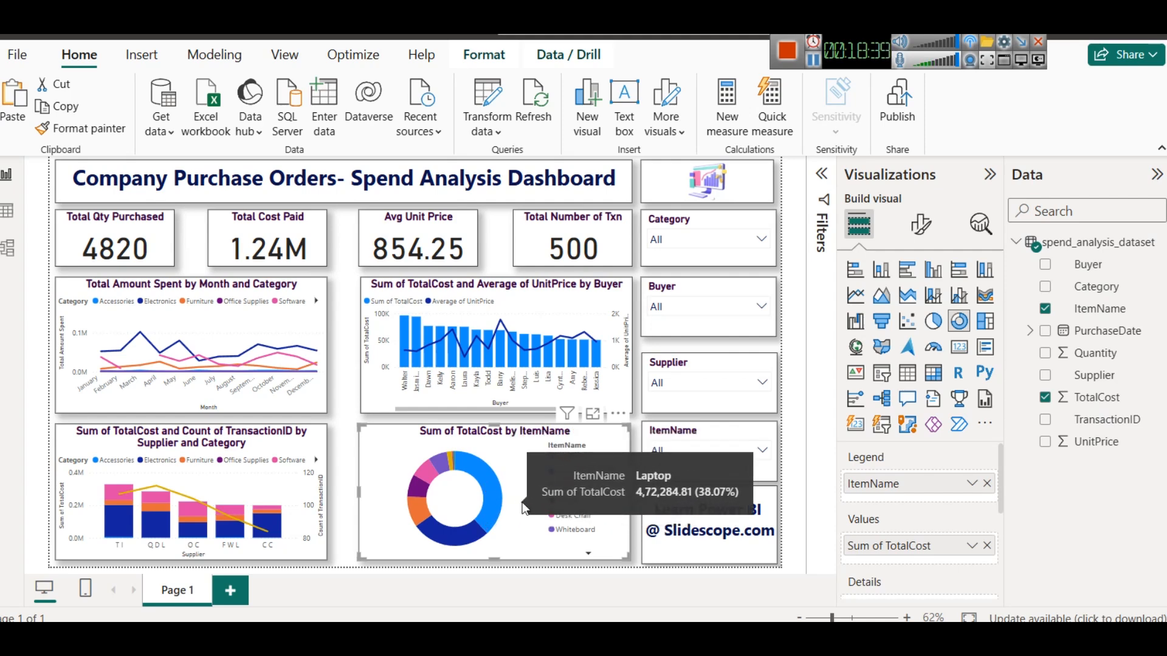
# - Narrow the donut chart and paste a duplicate of it beside the original
pyautogui.moveTo(630, 495); pyautogui.dragTo(506, 487)
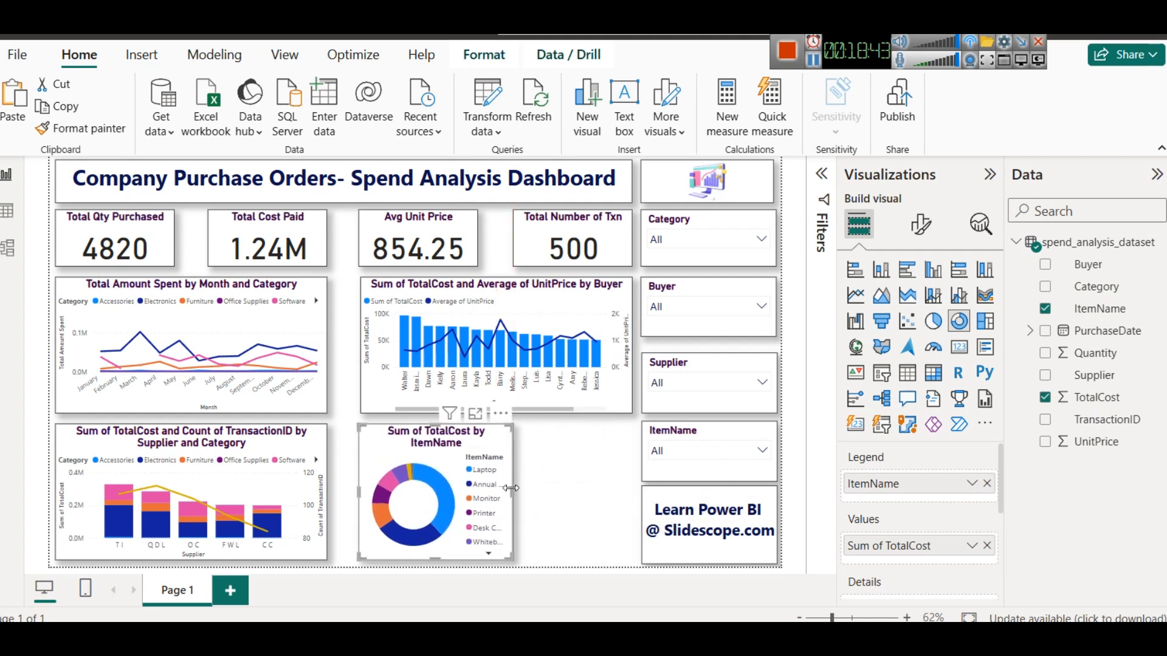
pyautogui.hotkey('ctrl', 'c')
pyautogui.hotkey('ctrl', 'v')
pyautogui.moveTo(465, 446); pyautogui.dragTo(579, 450)
# - Resize and align the two donut charts side by side in the bottom row
pyautogui.click(472, 465)
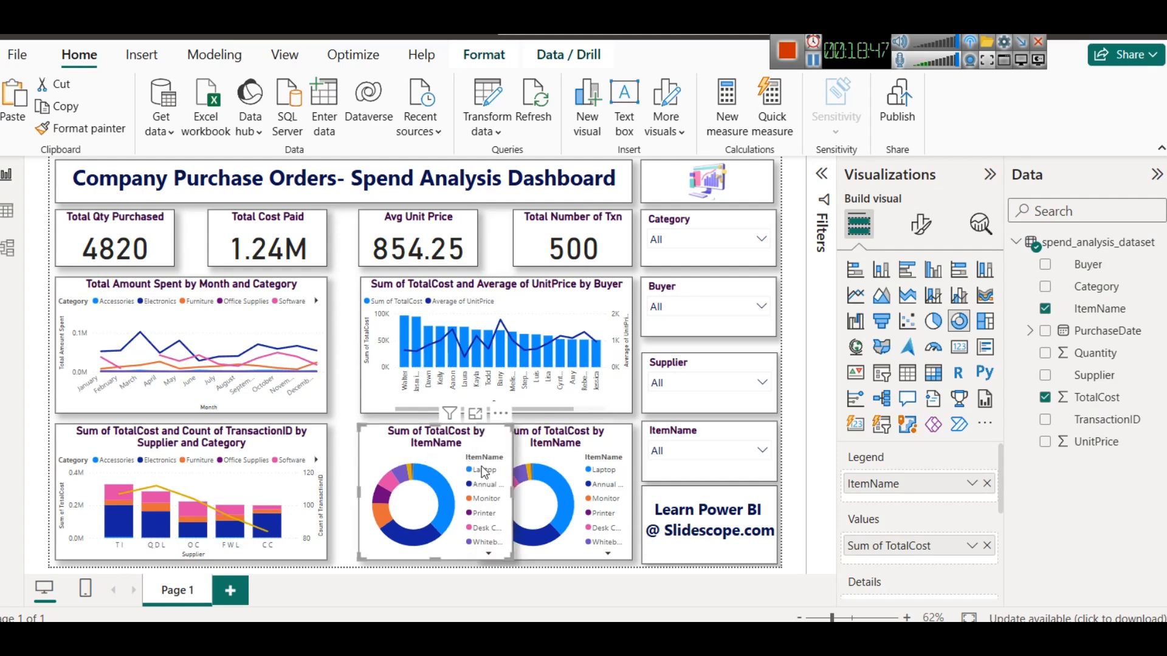
pyautogui.moveTo(511, 492)
pyautogui.mouseDown()
pyautogui.moveTo(475, 487)
pyautogui.moveTo(514, 492)
pyautogui.mouseUp()
pyautogui.click(505, 484)
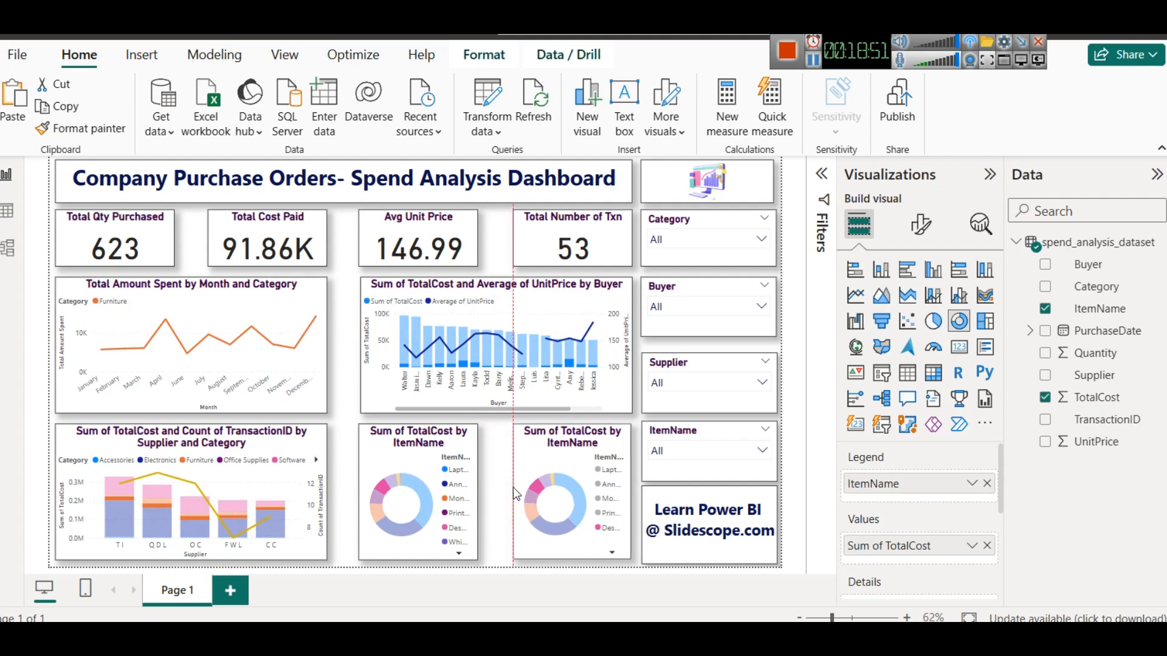
pyautogui.click(474, 479)
pyautogui.moveTo(476, 497); pyautogui.dragTo(490, 495)
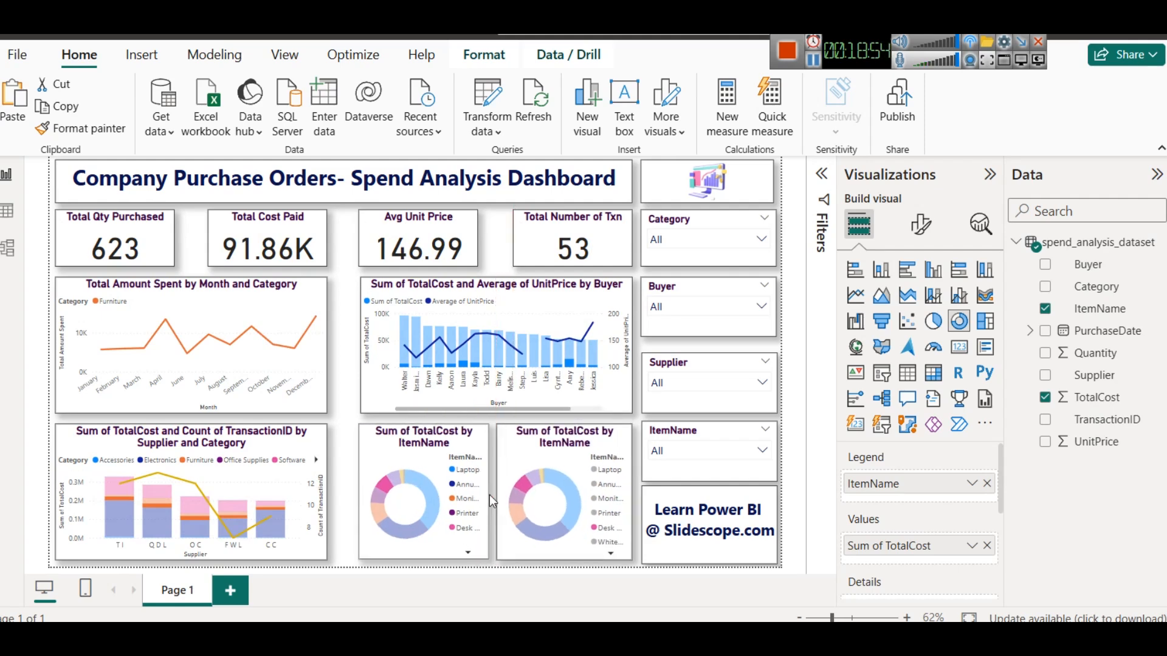
pyautogui.click(517, 481)
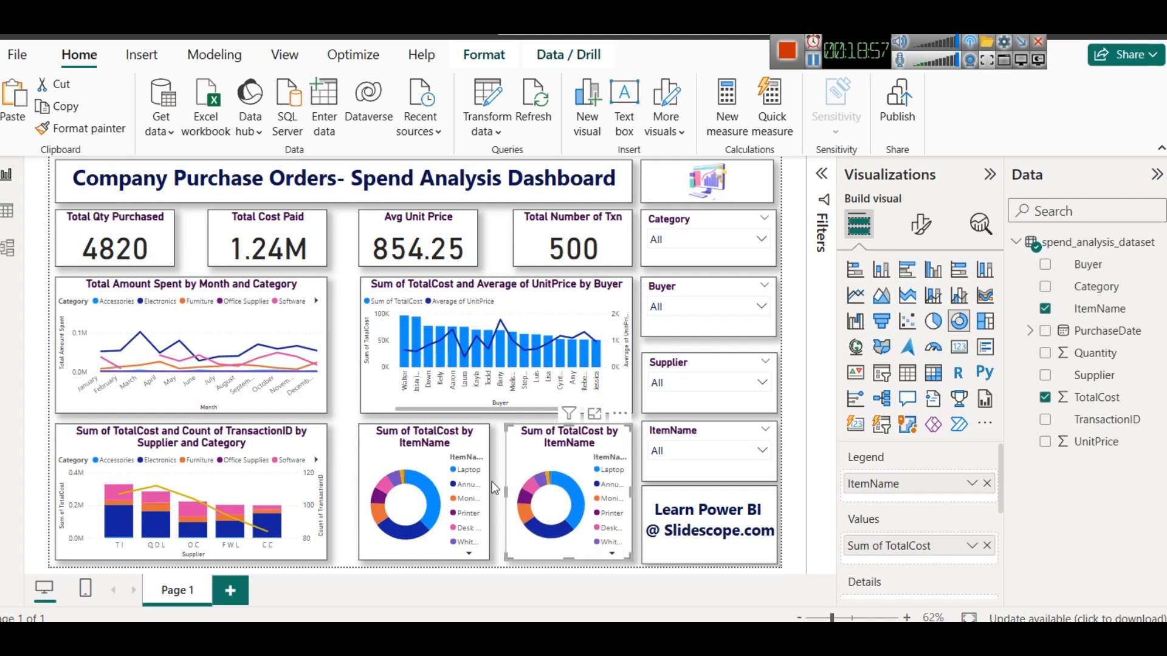
pyautogui.click(485, 486)
pyautogui.click(480, 495)
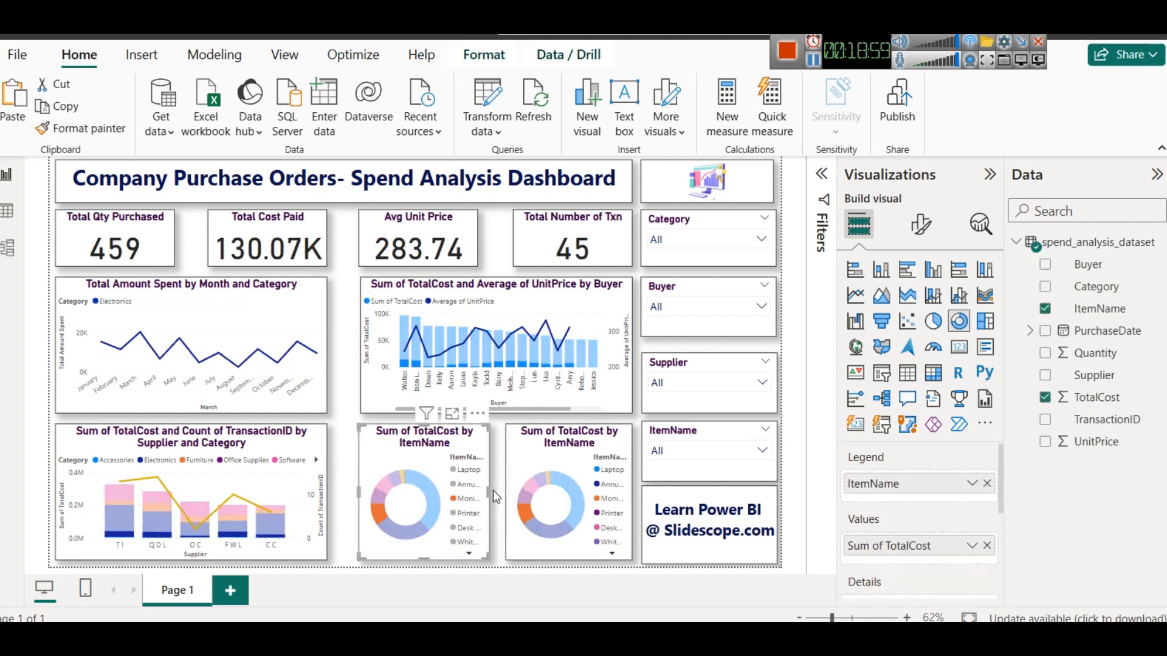
pyautogui.moveTo(493, 491); pyautogui.dragTo(500, 491)
pyautogui.click(513, 495)
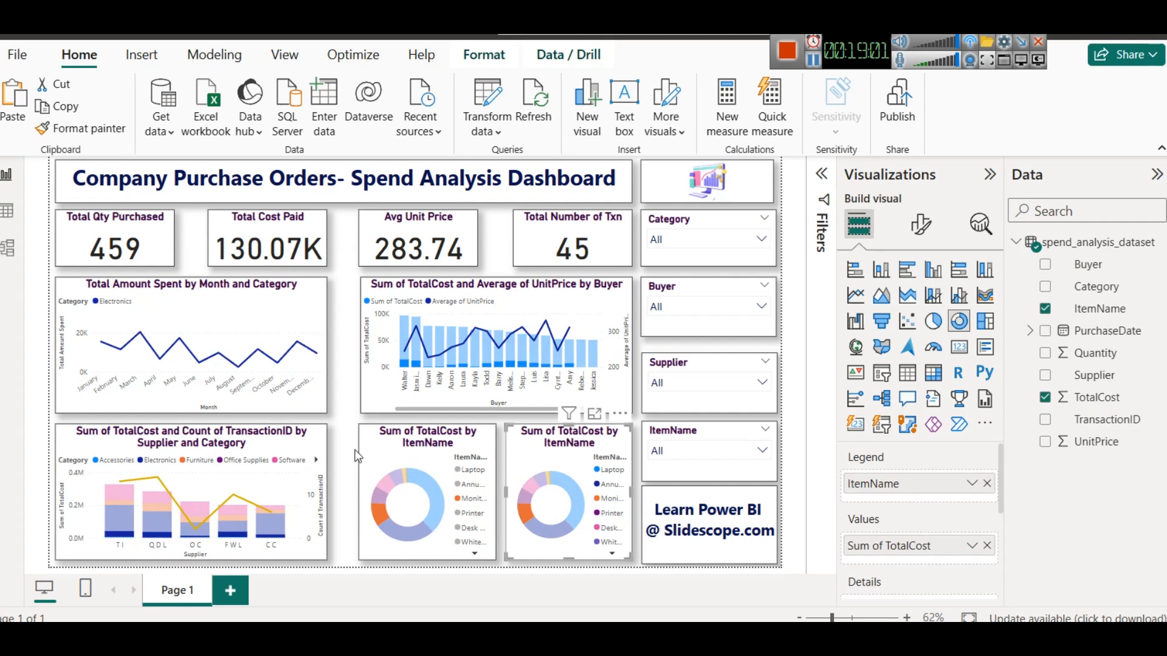
pyautogui.click(417, 468)
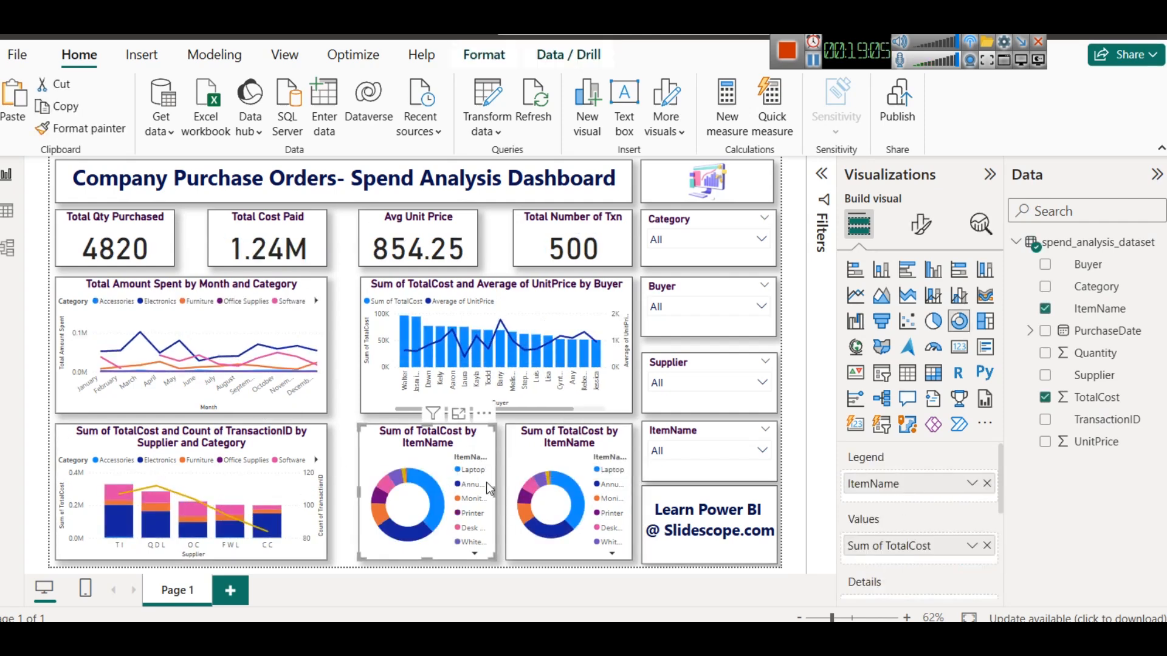
# - Replace the second donut's TotalCost value with Quantity
pyautogui.click(568, 465)
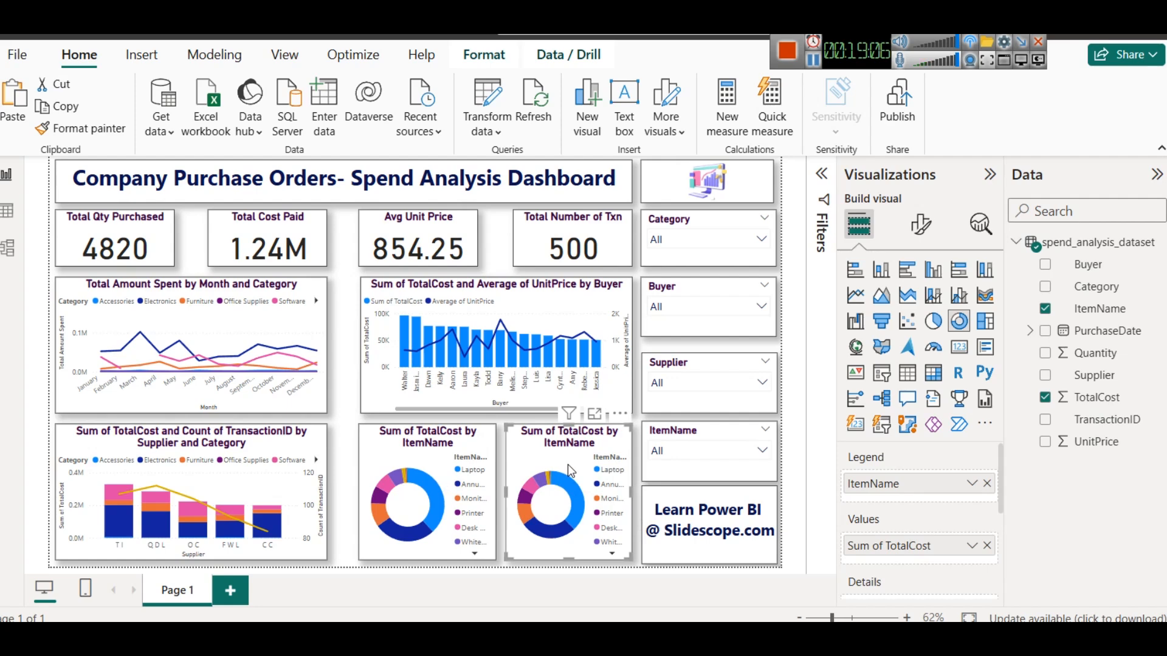
pyautogui.click(986, 546)
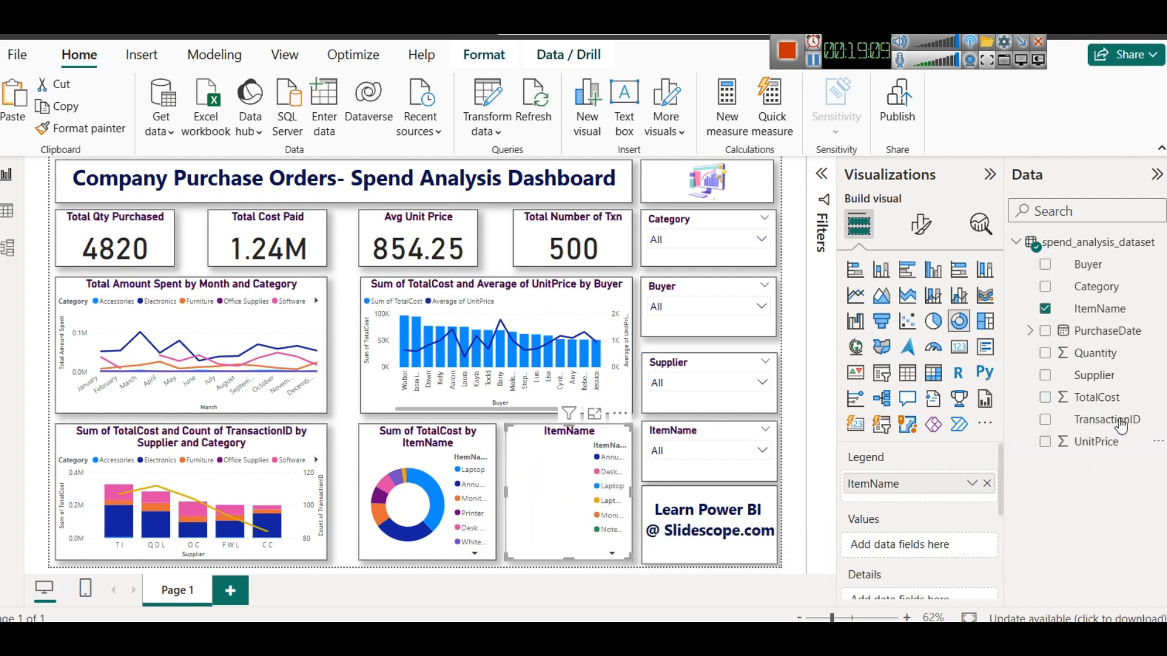
pyautogui.moveTo(1094, 353); pyautogui.dragTo(918, 545)
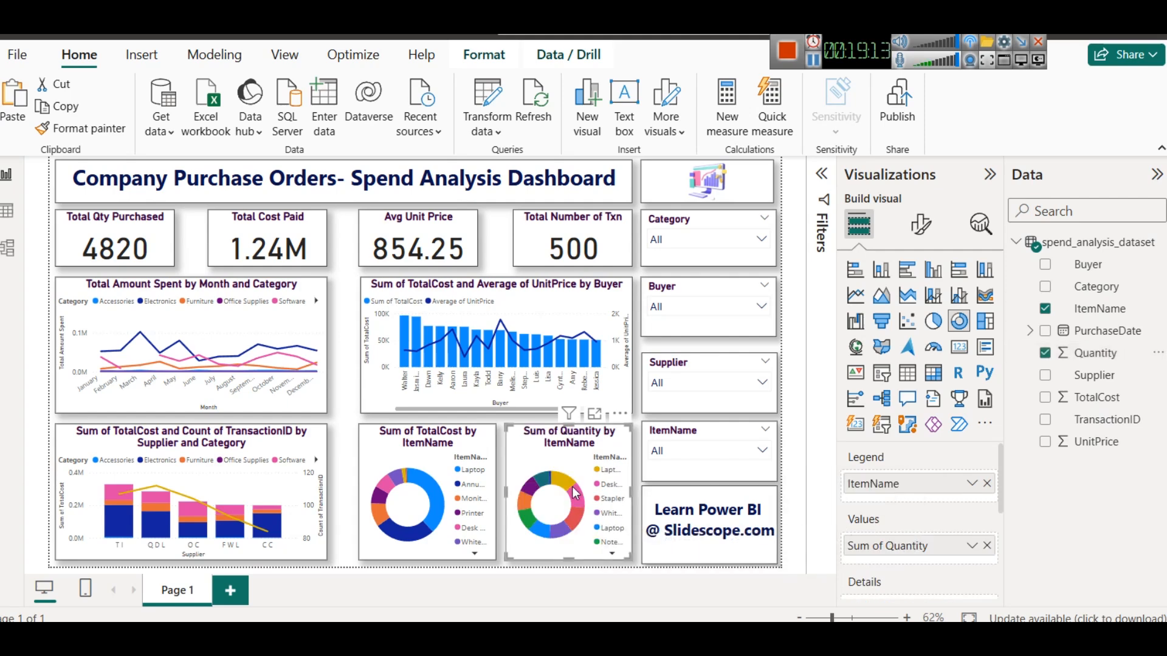
pyautogui.moveTo(570, 486)
pyautogui.moveTo(543, 532)
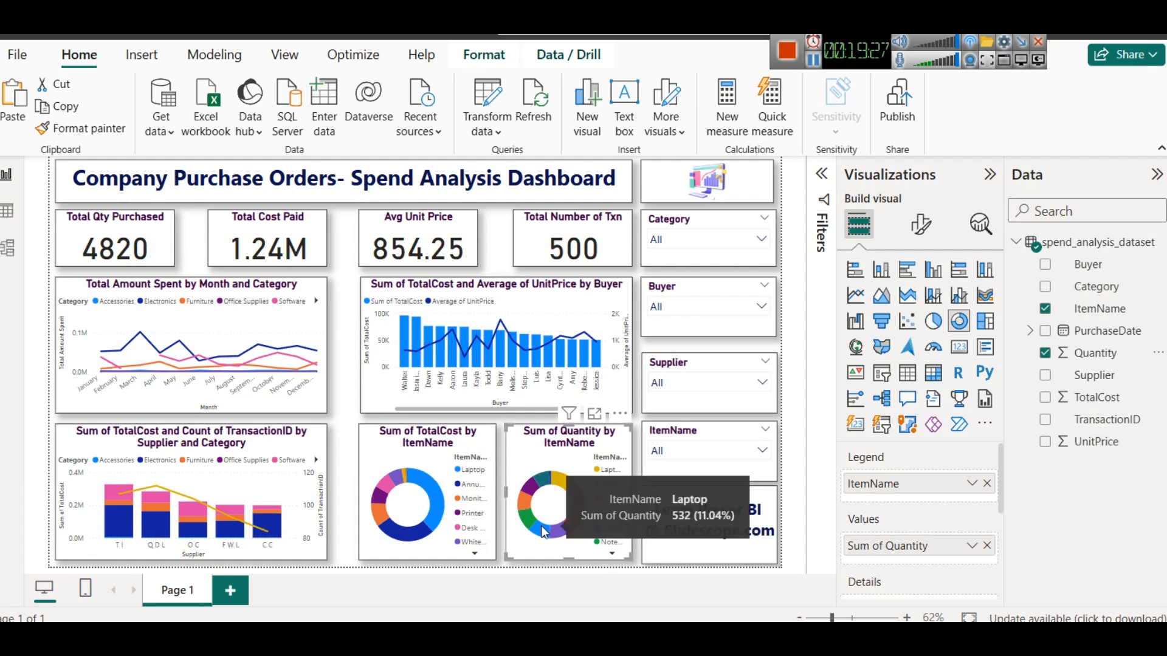
# - Test the ItemName slicer by selecting Laptop and then Laptop Bag, then clear the selection
pyautogui.click(709, 449)
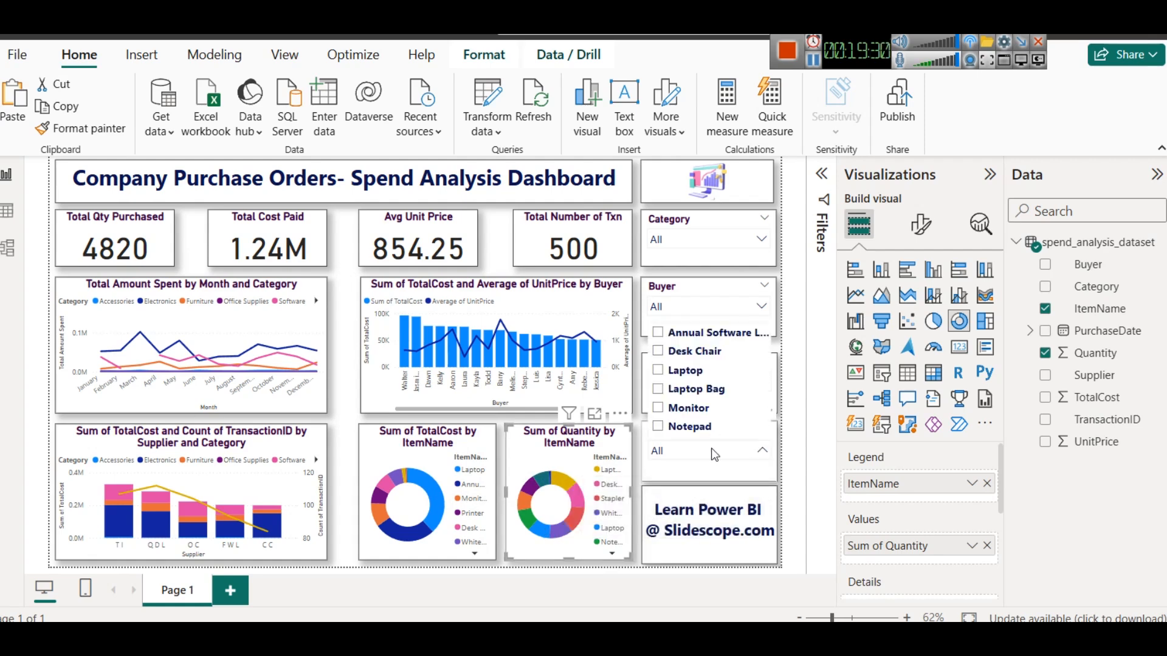
pyautogui.click(687, 372)
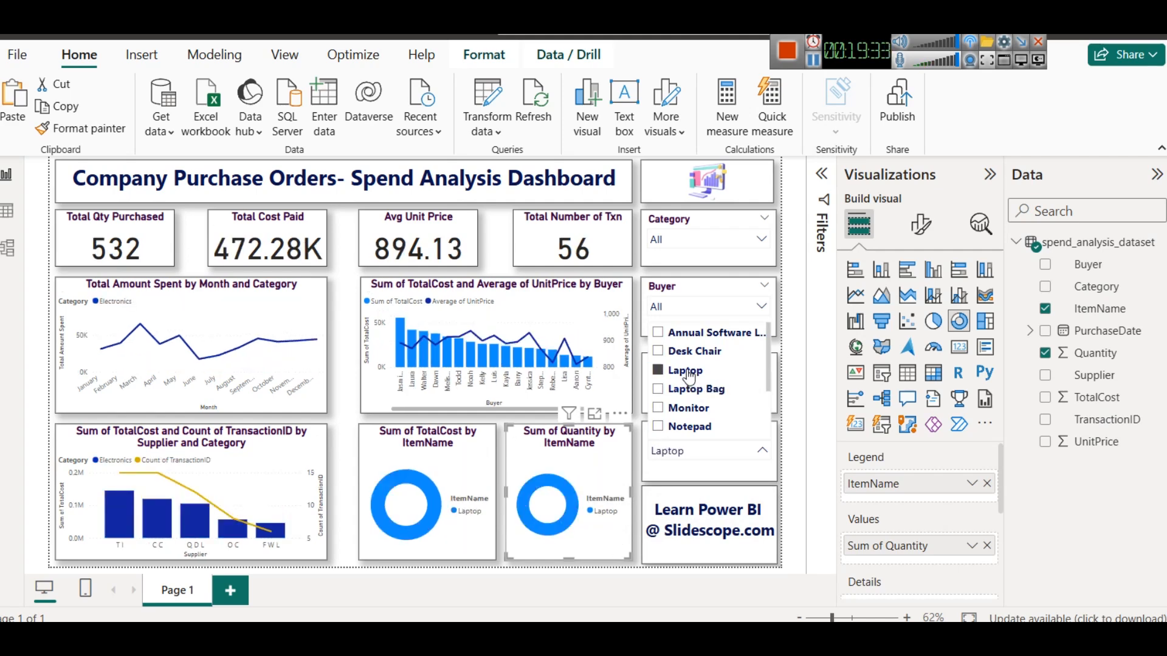
pyautogui.click(680, 391)
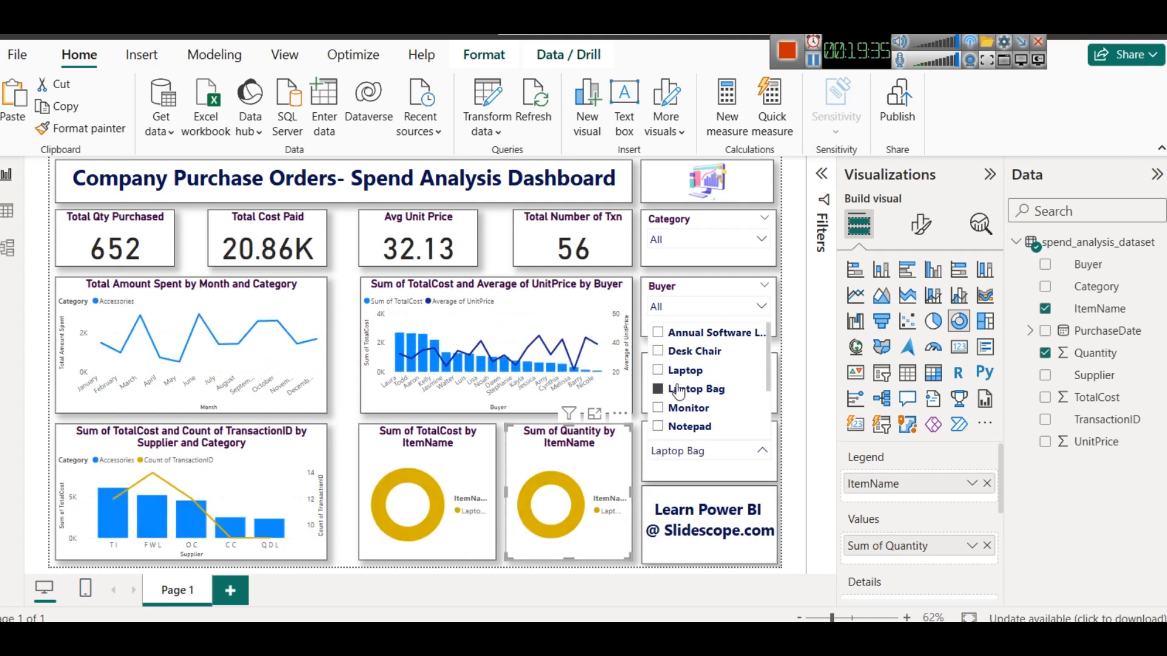
pyautogui.click(680, 391)
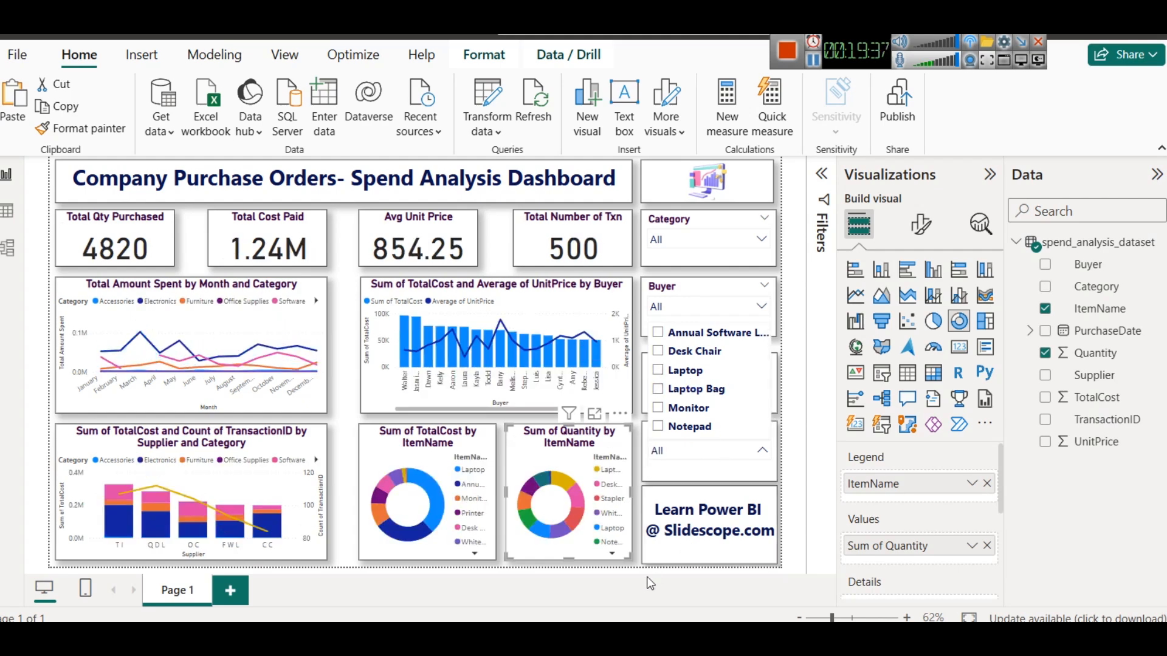
pyautogui.click(620, 588)
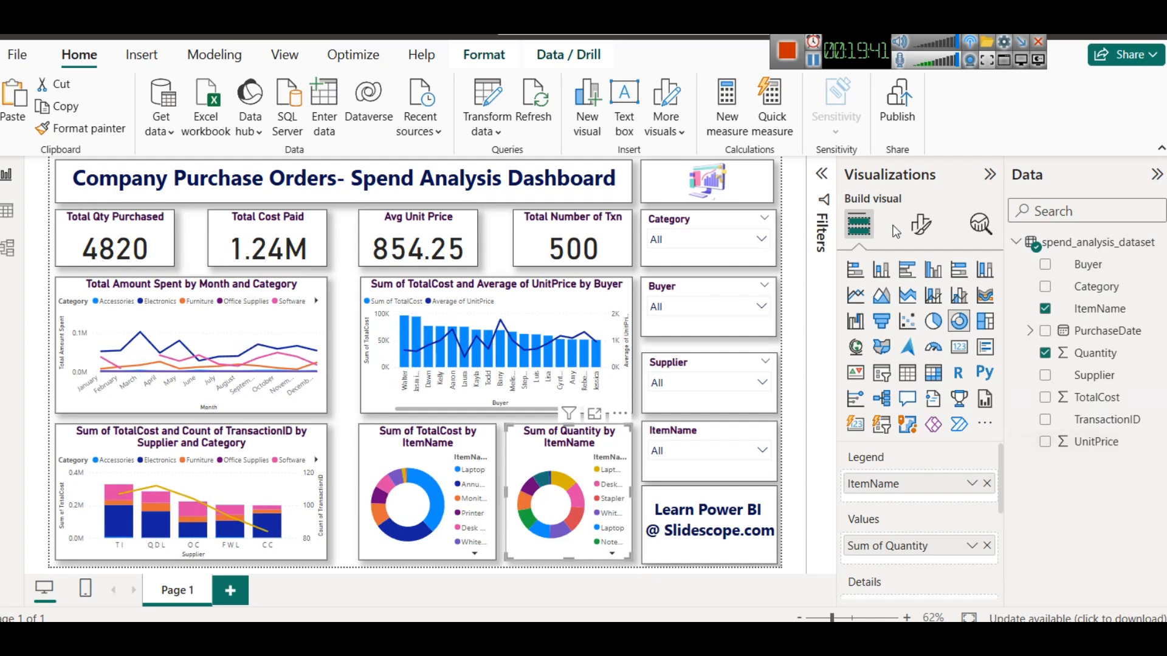
# - Turn on detail labels for both donut charts
pyautogui.click(920, 224)
pyautogui.click(976, 429)
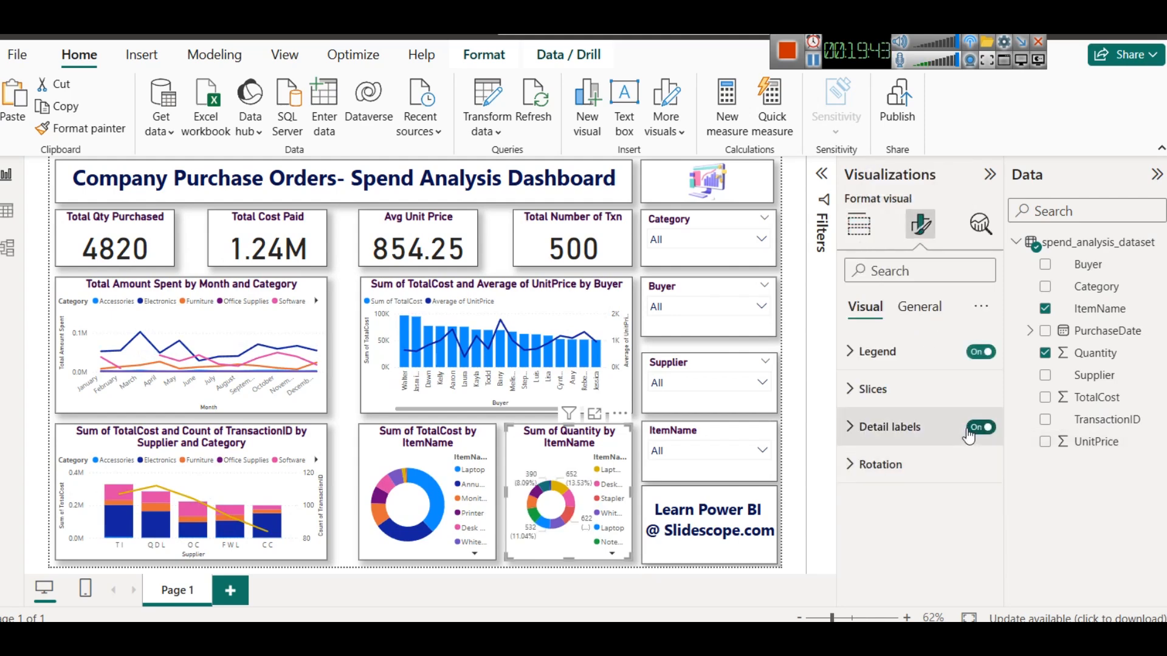
pyautogui.click(493, 489)
pyautogui.click(982, 429)
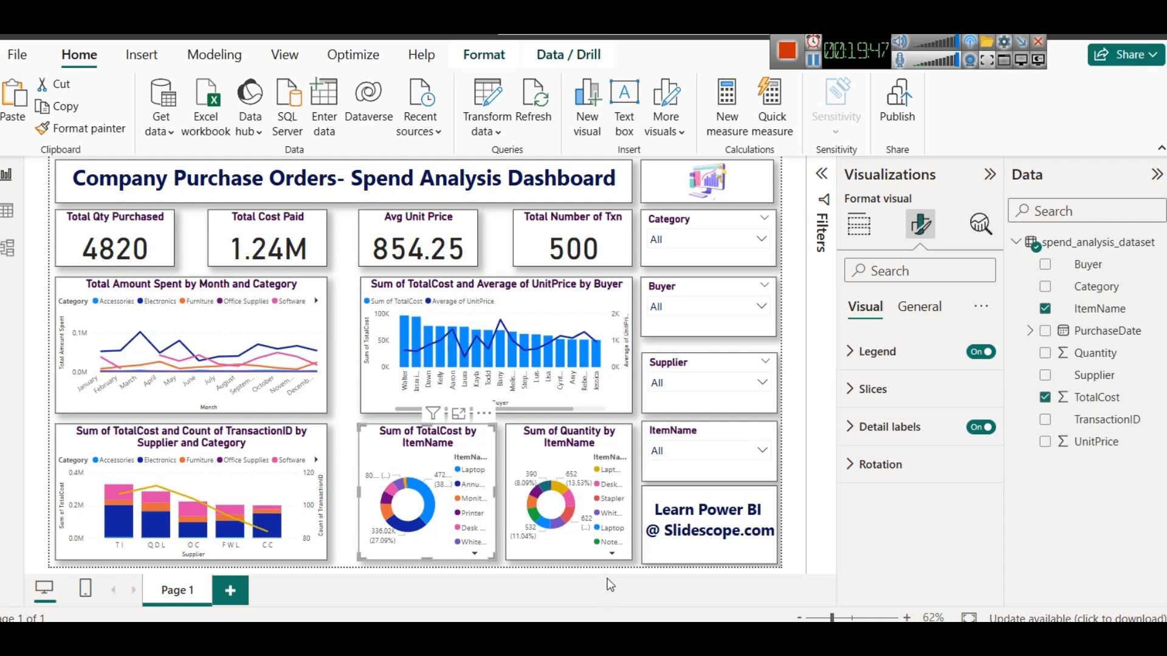
pyautogui.click(571, 538)
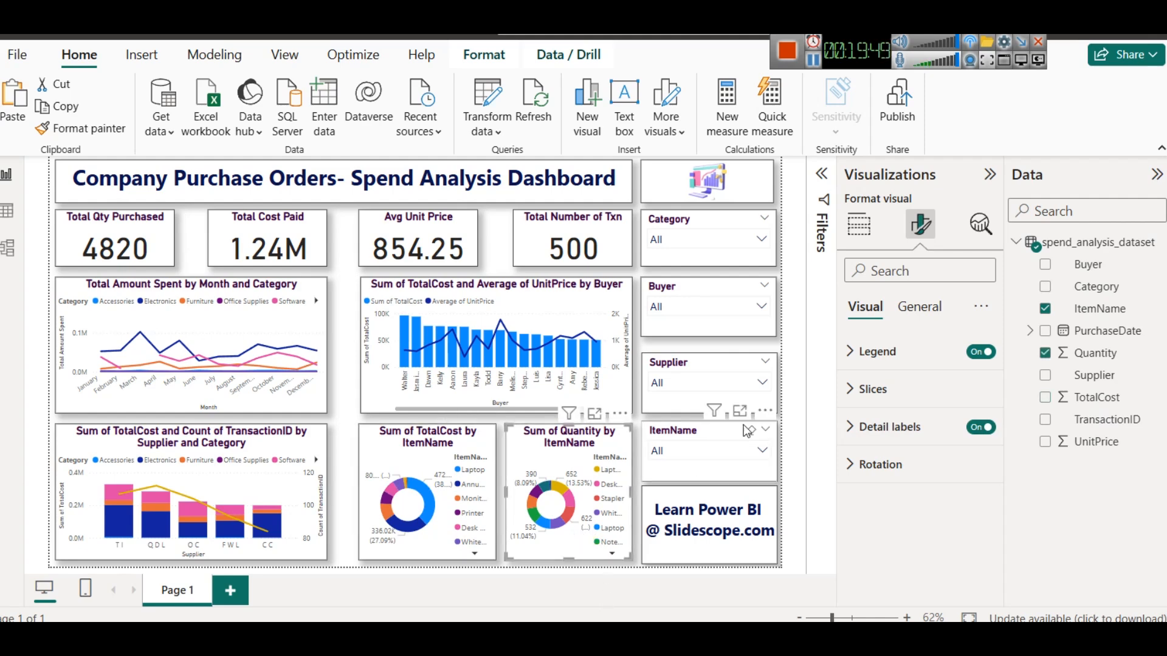
# - Filter the ItemName slicer to Laptop and Laptop Bag together
pyautogui.click(718, 459)
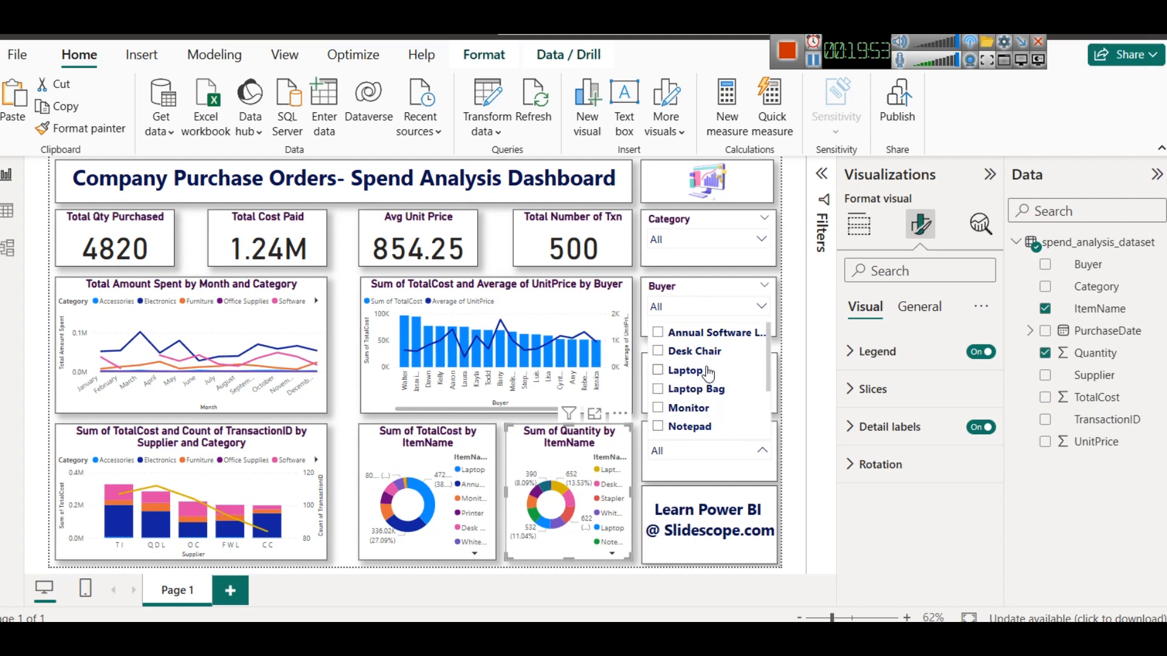
pyautogui.click(658, 389)
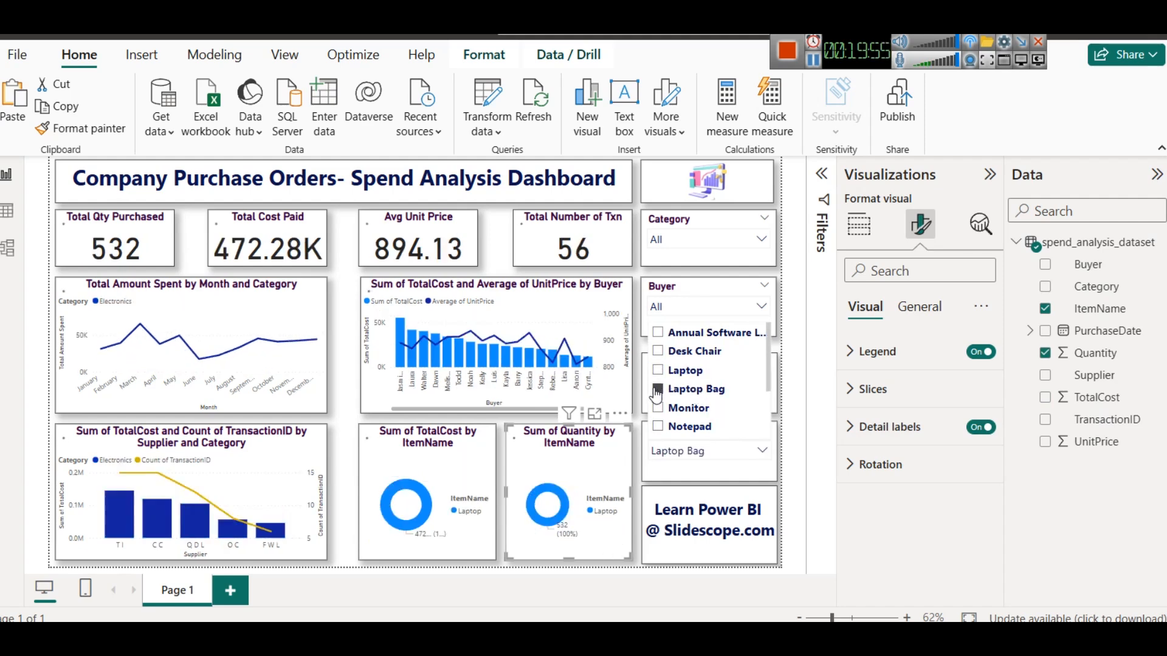
pyautogui.keyDown('ctrl'); pyautogui.click(667, 372); pyautogui.keyUp('ctrl')
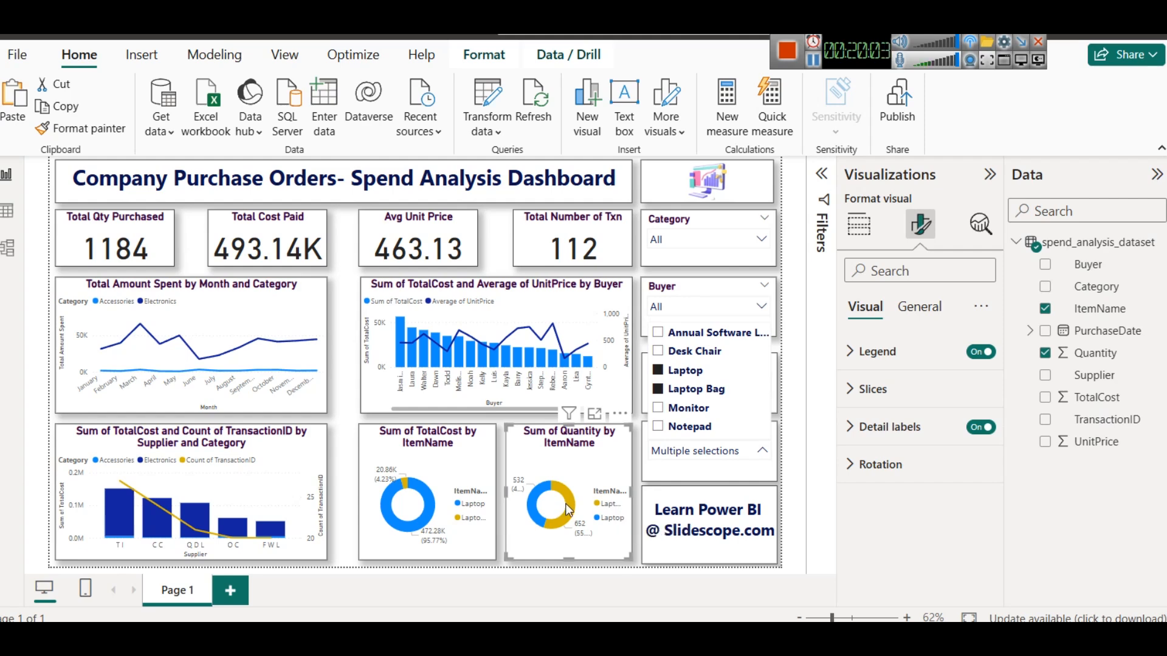
pyautogui.moveTo(576, 510)
pyautogui.moveTo(537, 502)
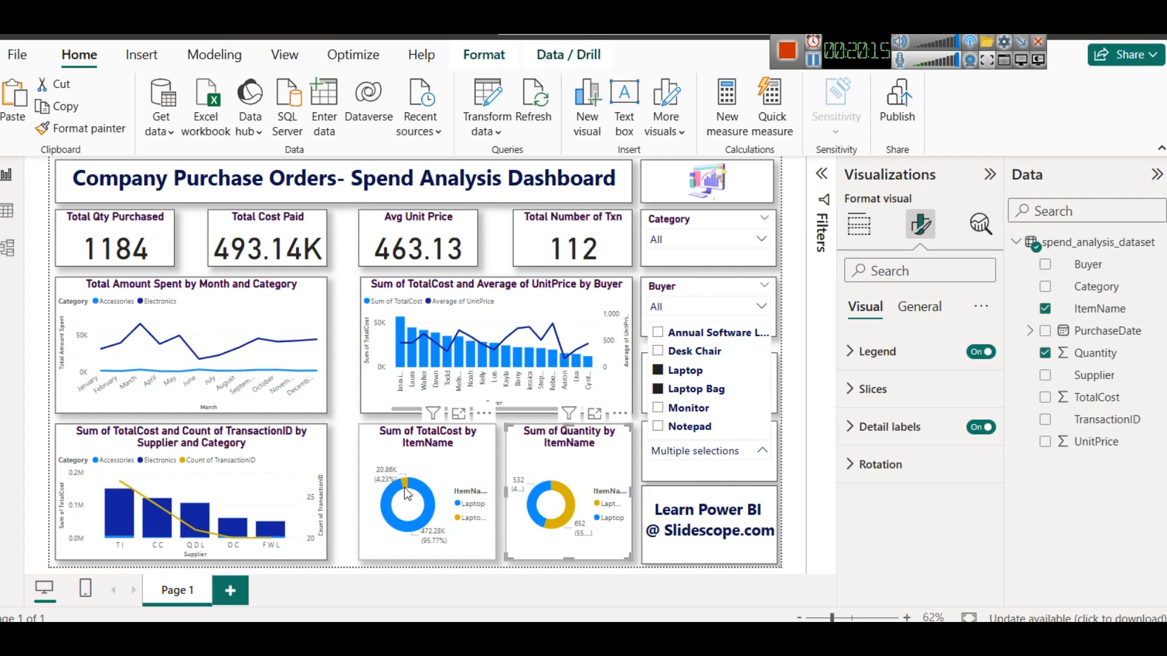
# - Test the ItemName slicer by adding Monitor and Notepad, then selecting only Annual Software License
pyautogui.click(685, 416)
pyautogui.click(689, 428)
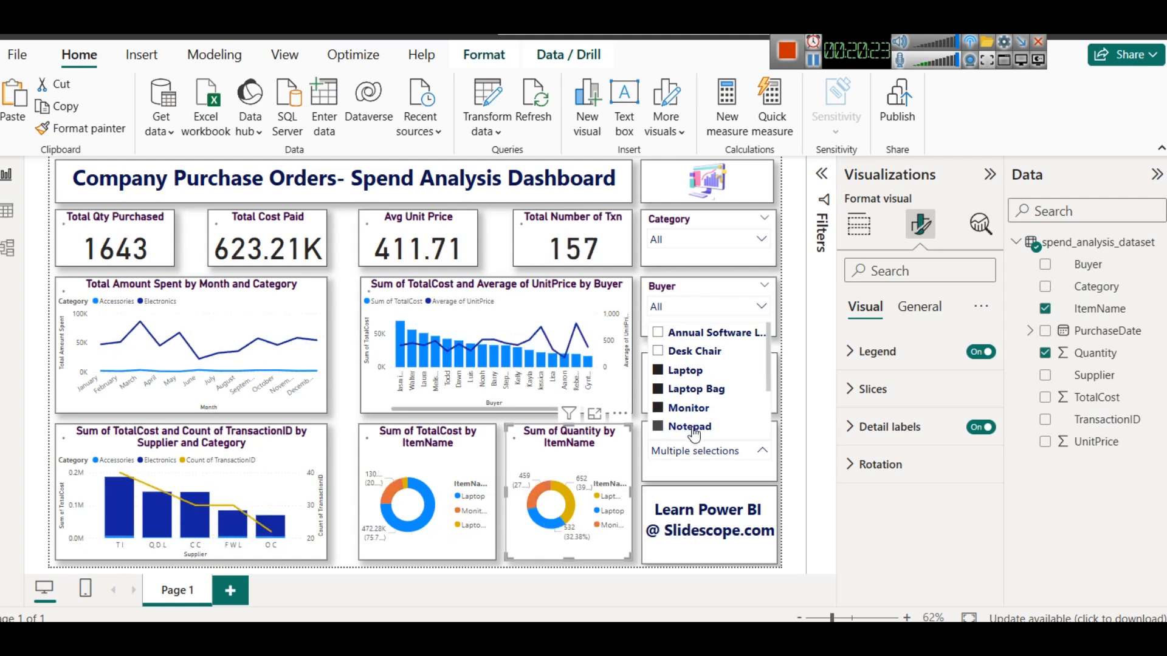
pyautogui.click(679, 335)
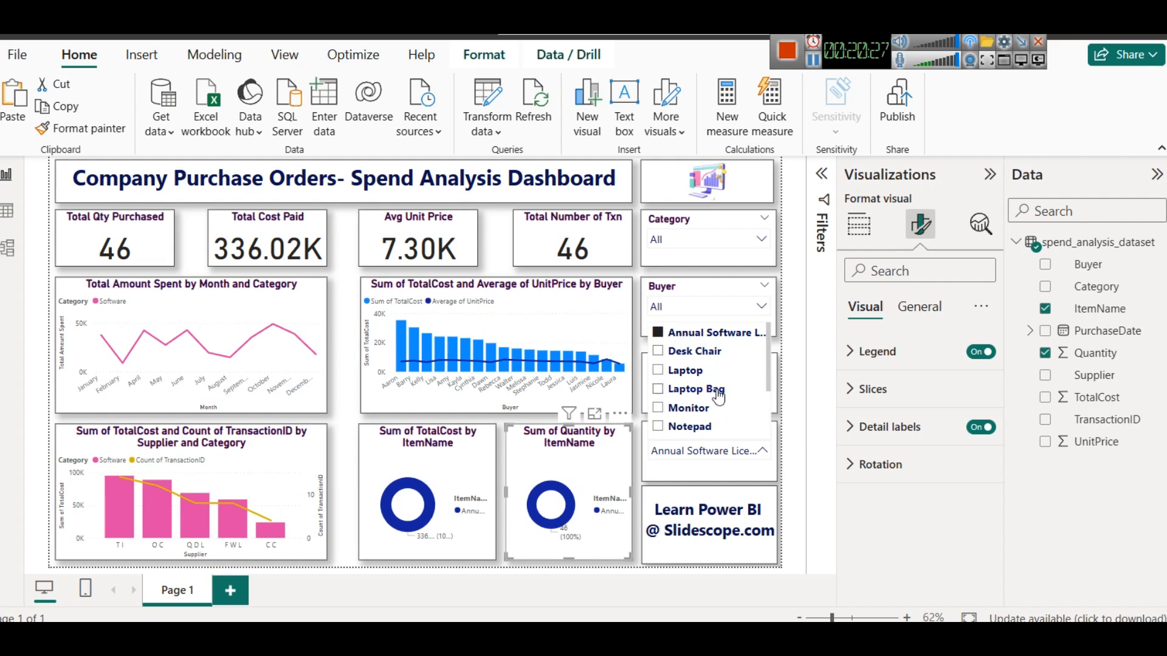
pyautogui.click(783, 438)
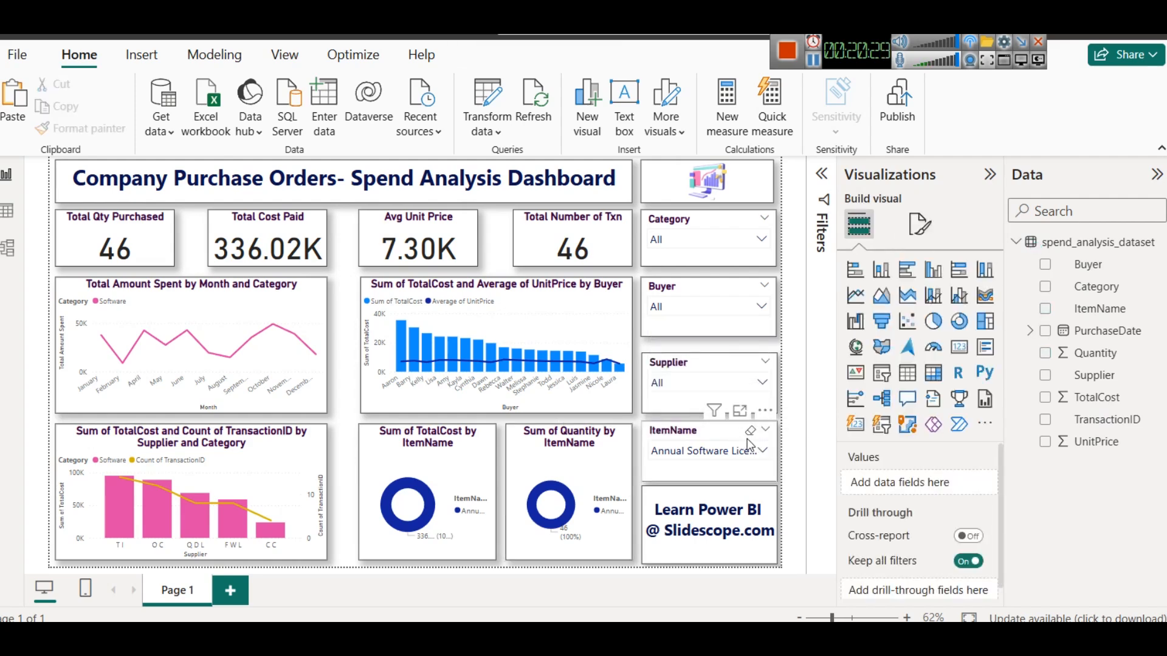
# - Filter the ItemName slicer to Annual Software License, Laptop, Monitor and Notepad together
pyautogui.click(692, 458)
pyautogui.click(689, 408)
pyautogui.click(685, 370)
pyautogui.click(680, 430)
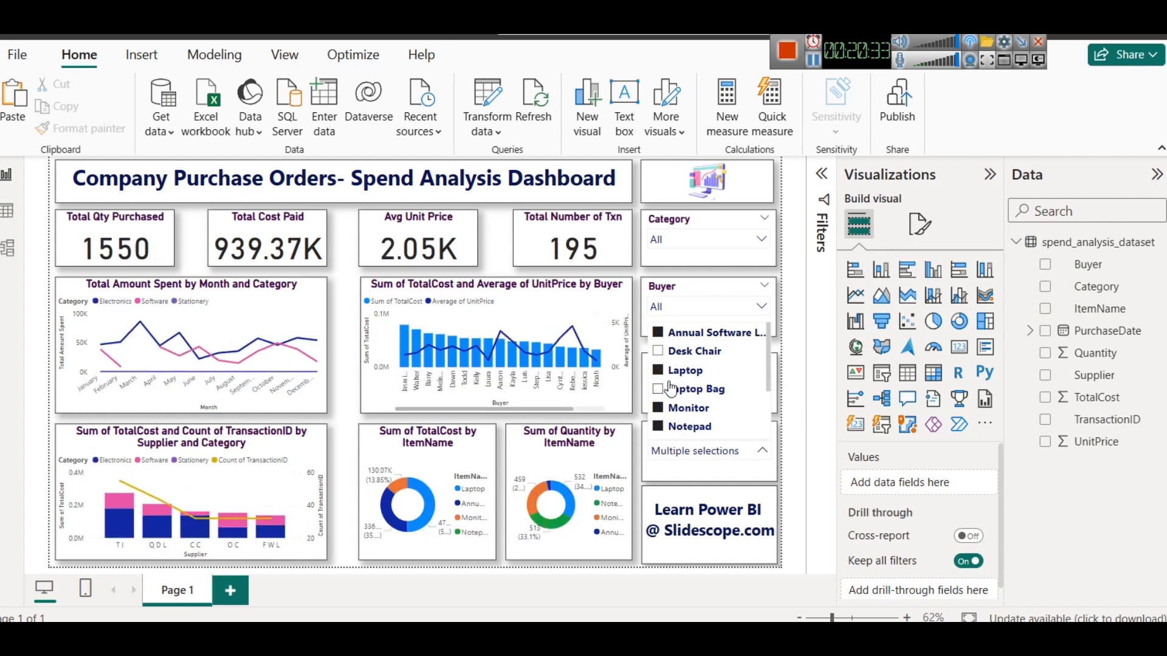
pyautogui.click(344, 444)
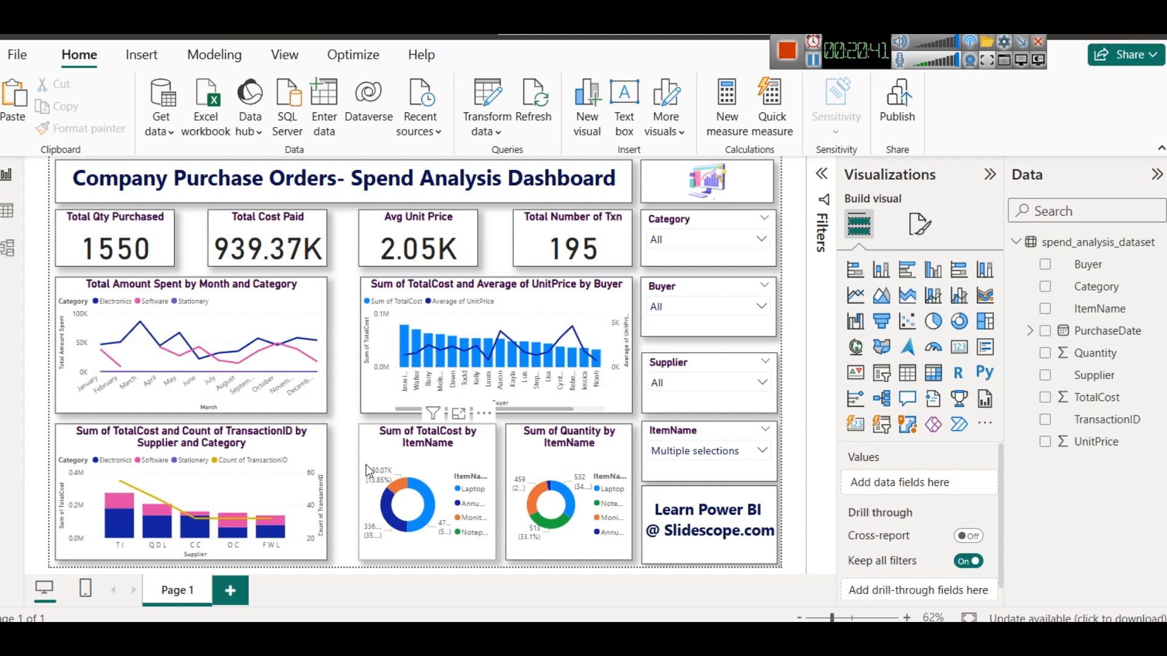
# - Rename the report page to Dashboard 1
pyautogui.rightClick(182, 590)
pyautogui.click(176, 572)
pyautogui.write('Dashb')
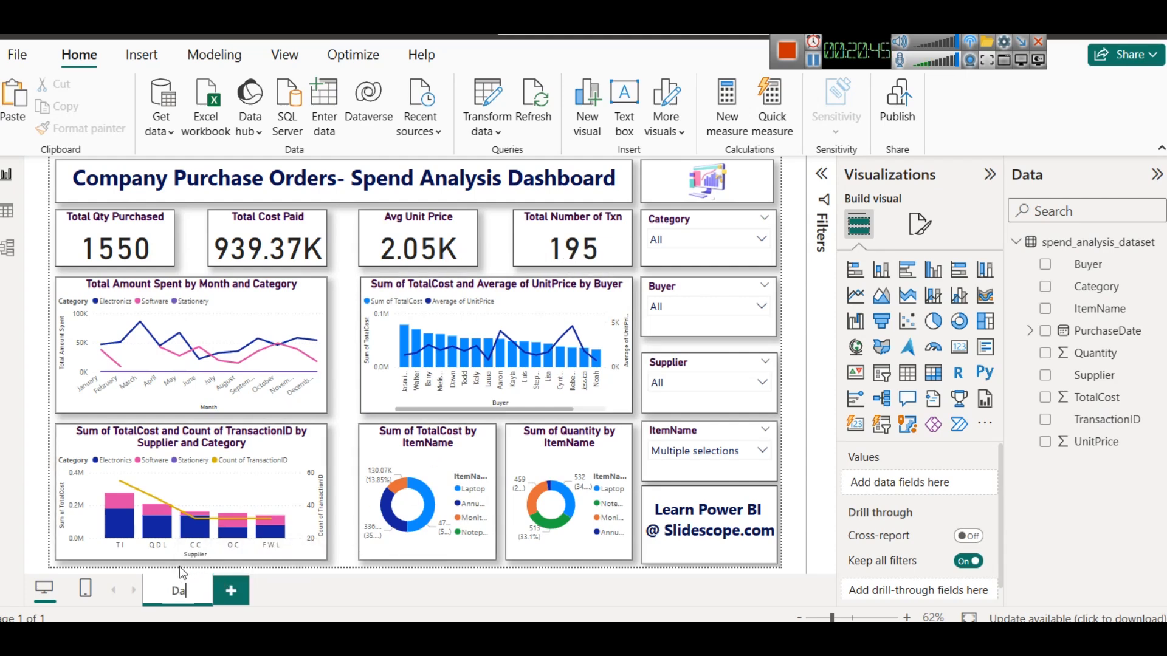
pyautogui.write('oard 1')
pyautogui.press('Return')
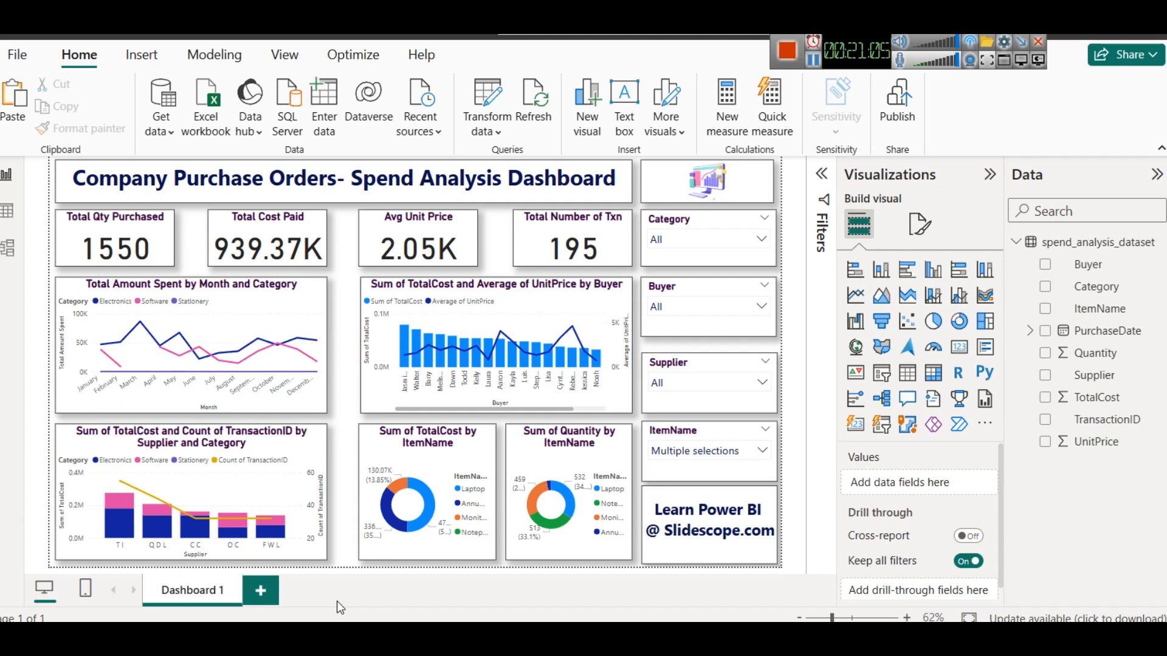
# - Switch to the browser to view the Sales CRM page and its Orders menu, then return to Power BI
pyautogui.click(813, 61)
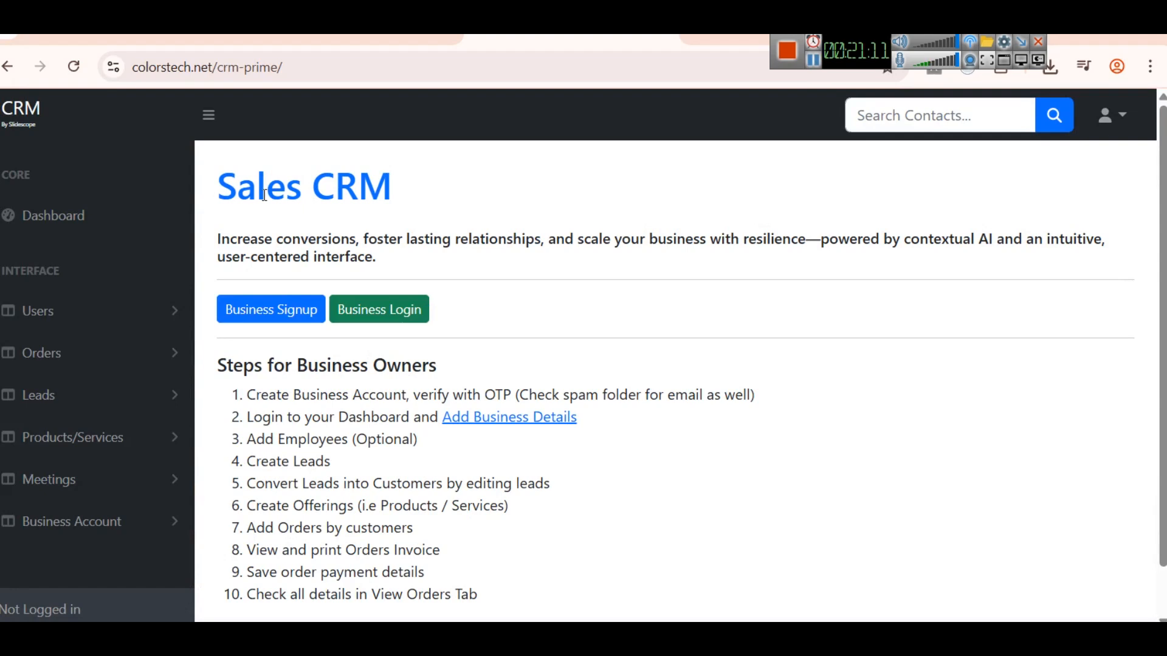
pyautogui.scroll(-1, 514, 176)
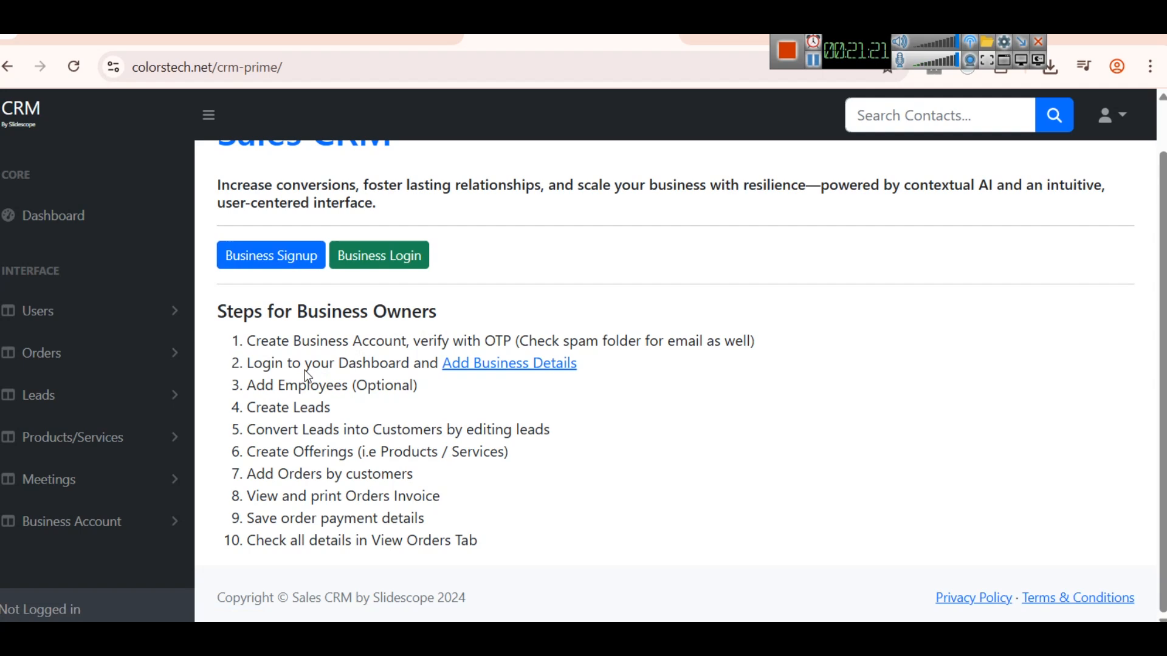
pyautogui.click(147, 362)
pyautogui.scroll(-2, 156, 359)
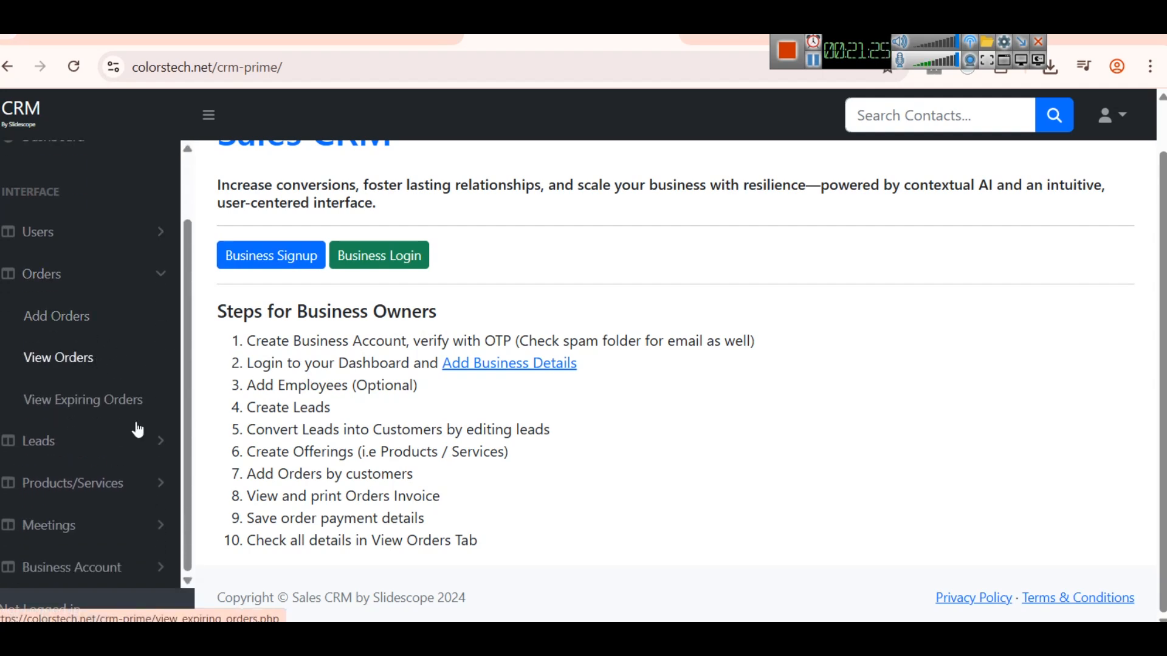
pyautogui.scroll(3, 158, 420)
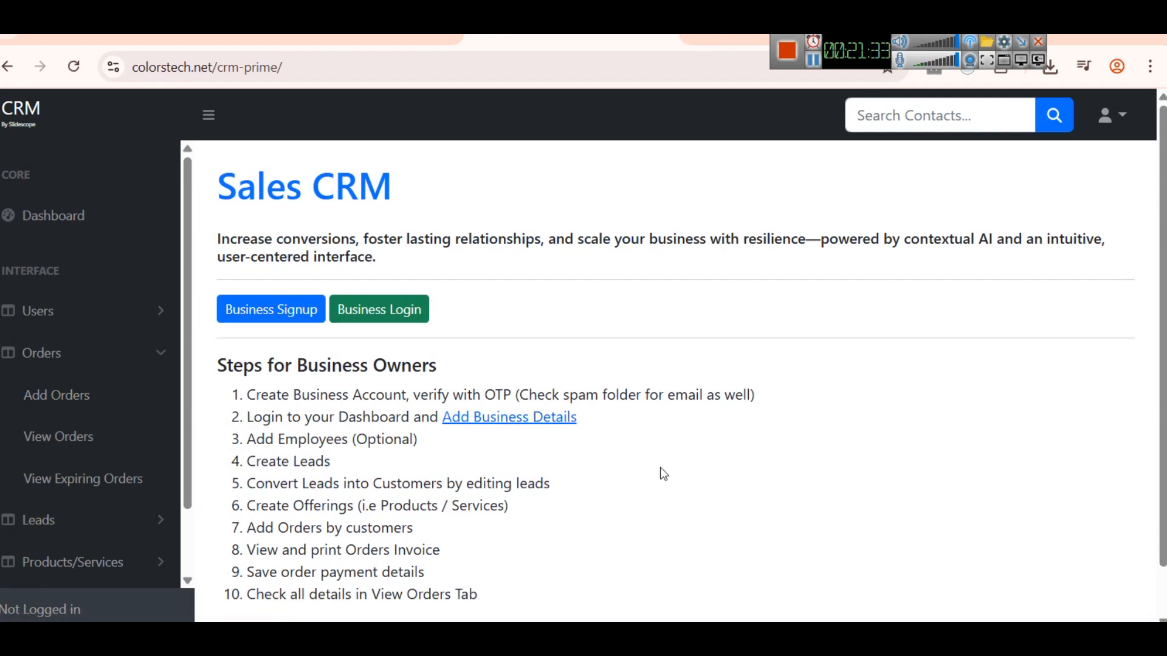
pyautogui.hotkey('alt', 'Tab')
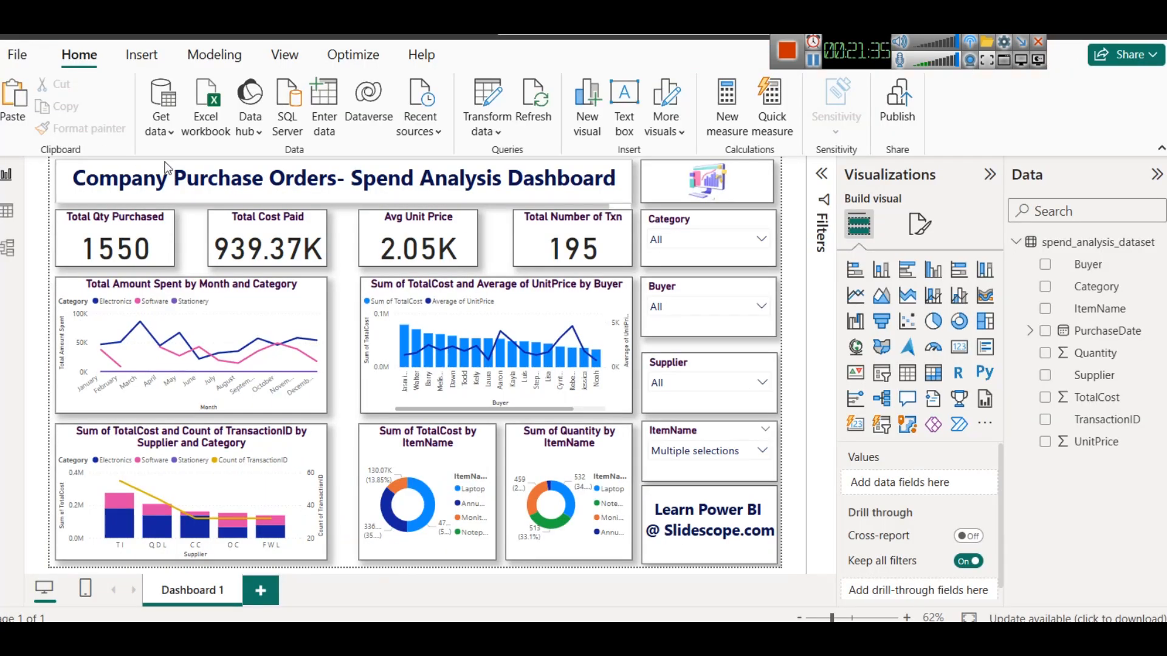
pyautogui.click(162, 132)
pyautogui.click(207, 530)
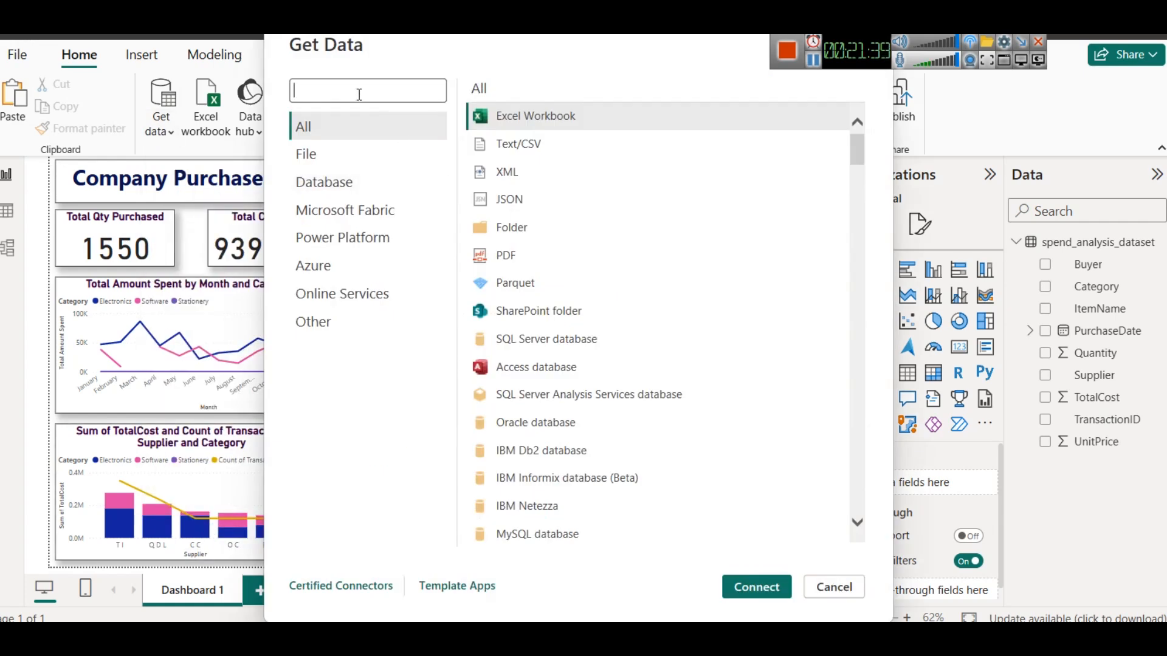
pyautogui.write('mysql')
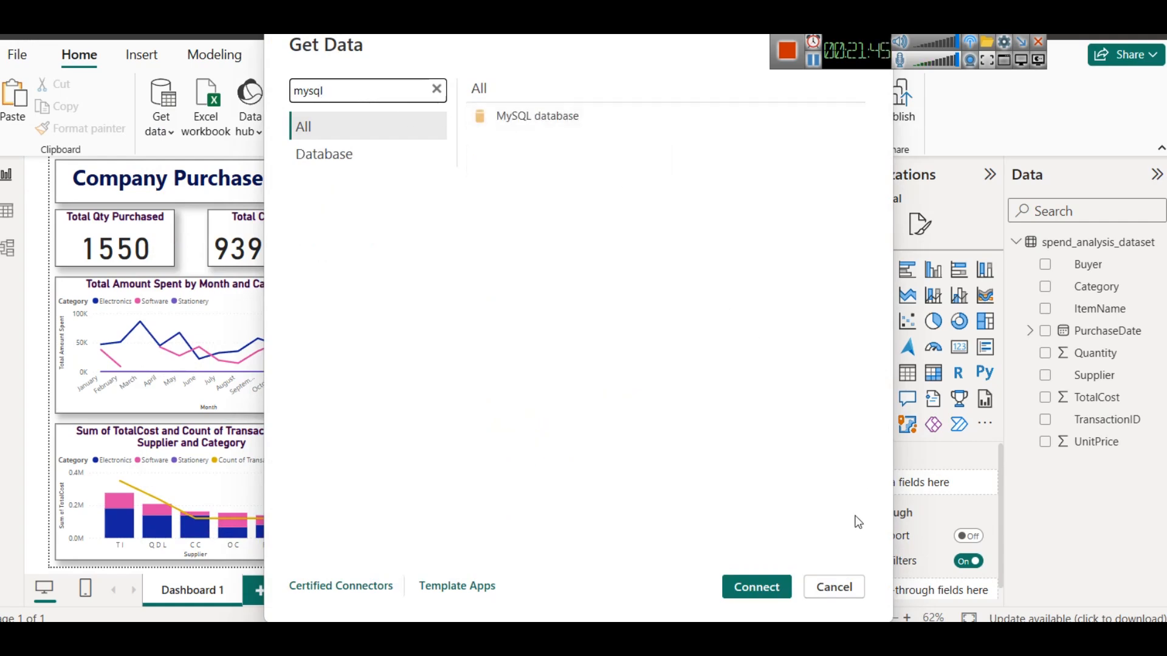
pyautogui.click(834, 587)
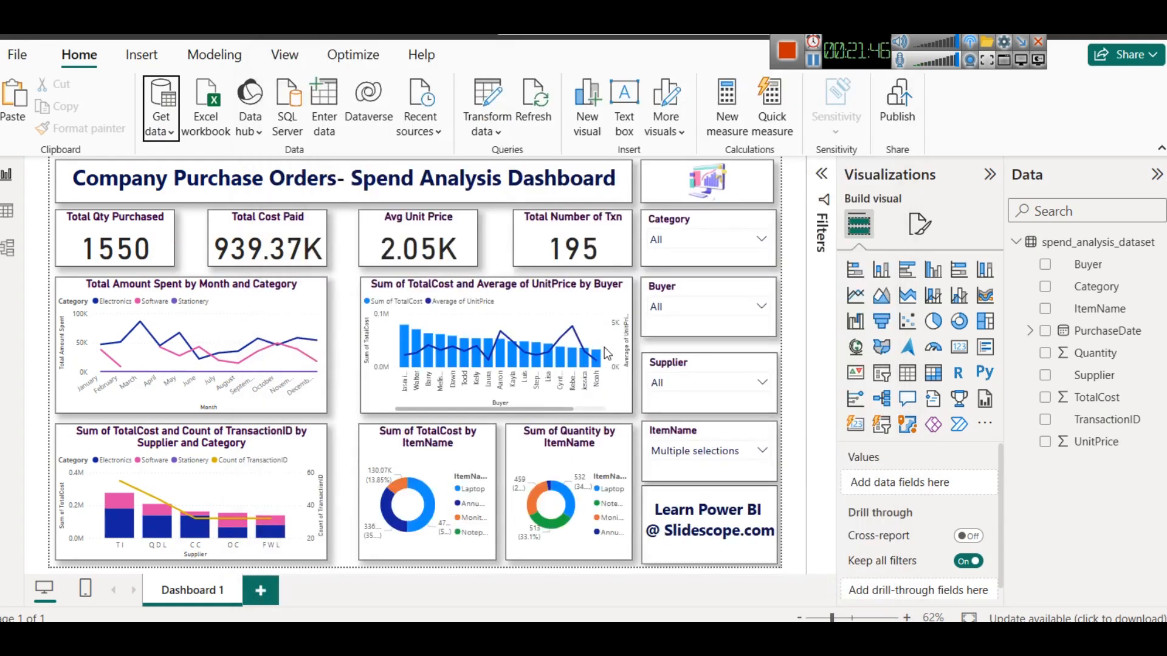
pyautogui.click(640, 225)
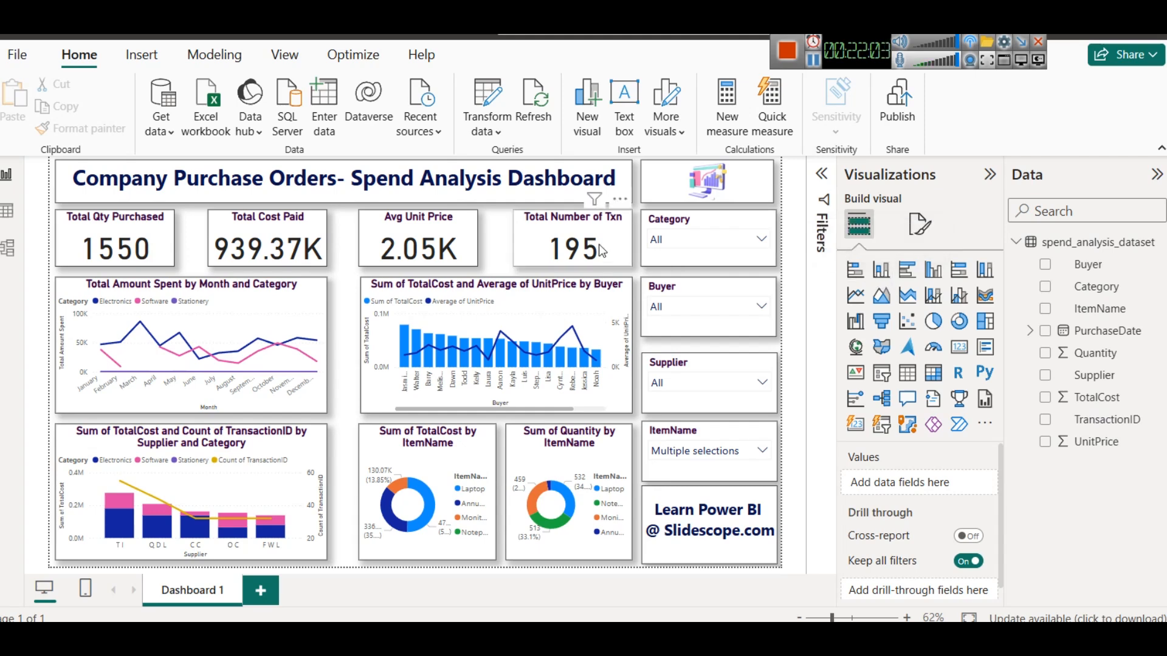
pyautogui.click(466, 236)
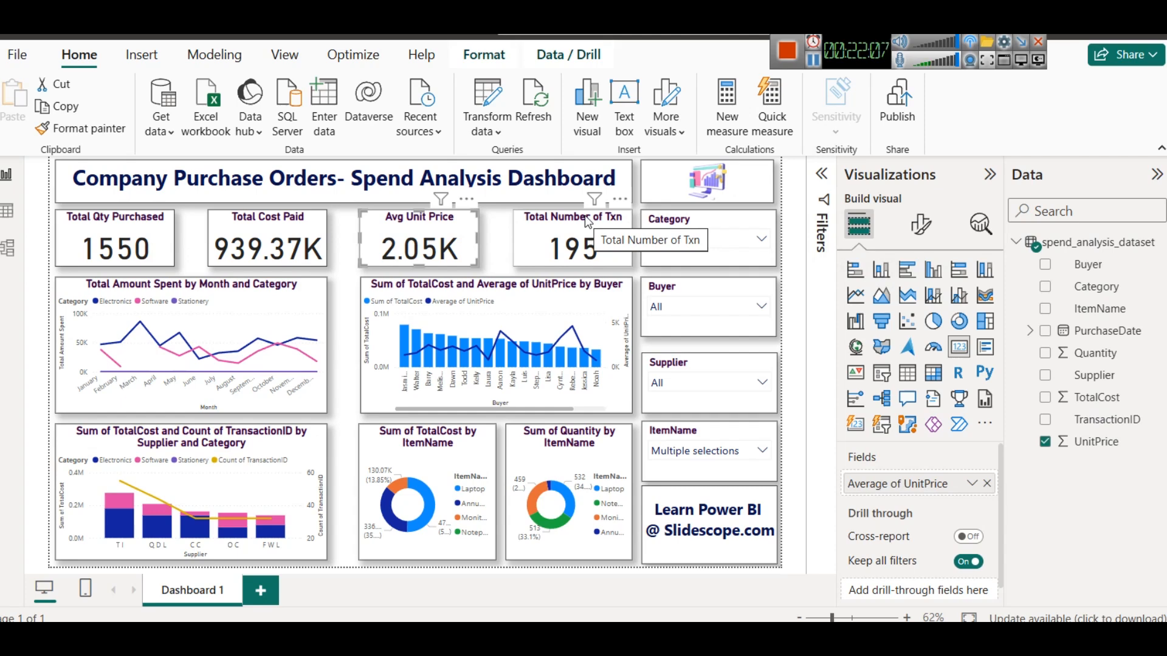
pyautogui.click(435, 456)
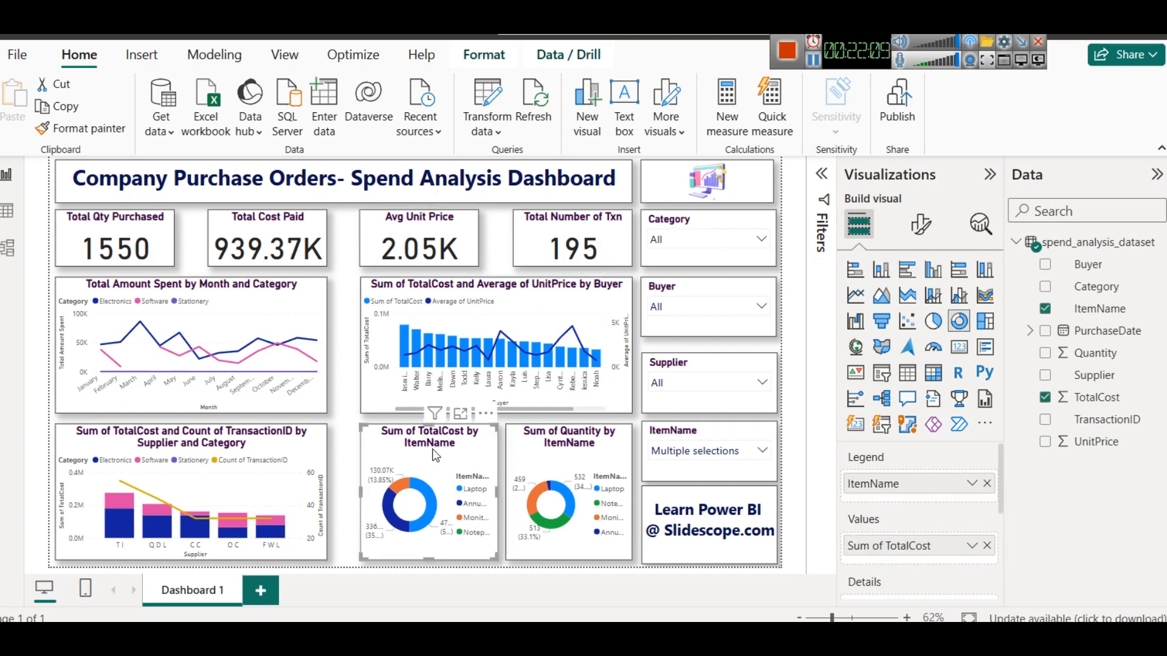
pyautogui.click(349, 366)
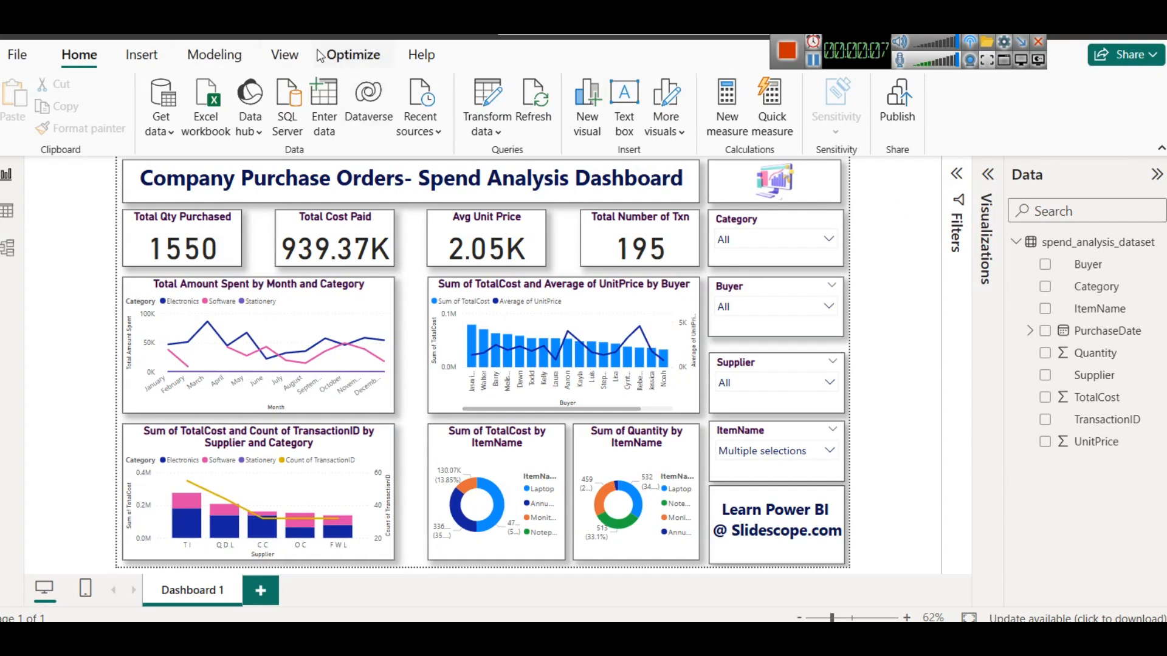
# - Apply the City park report theme from the themes gallery
pyautogui.click(284, 55)
pyautogui.click(426, 108)
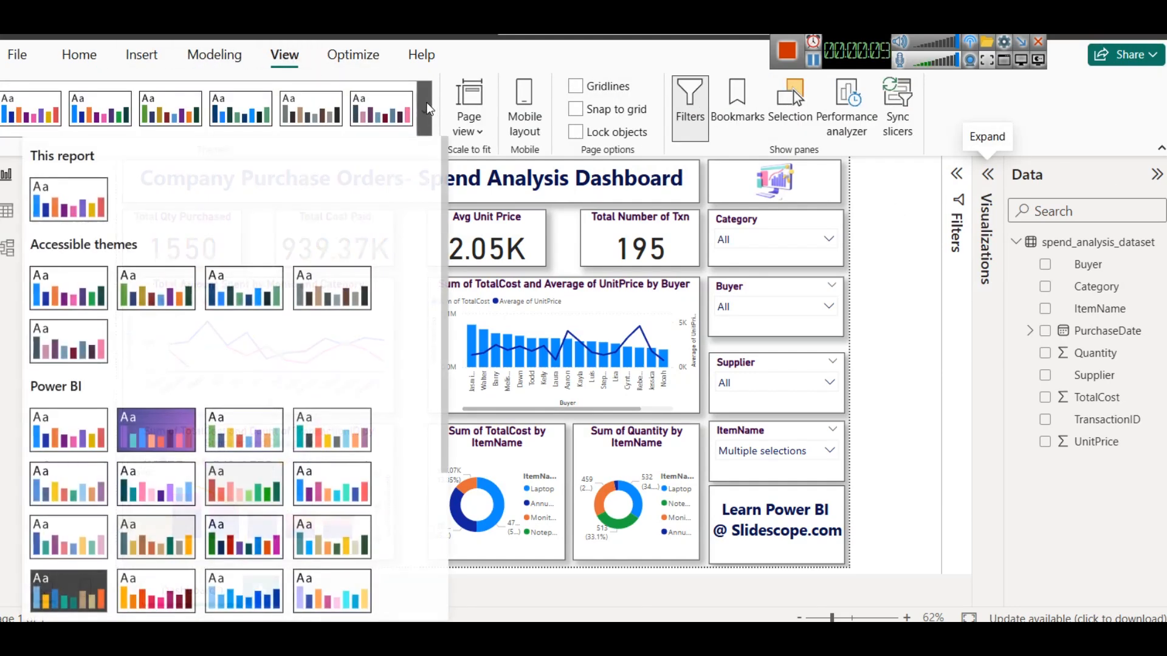
pyautogui.click(255, 430)
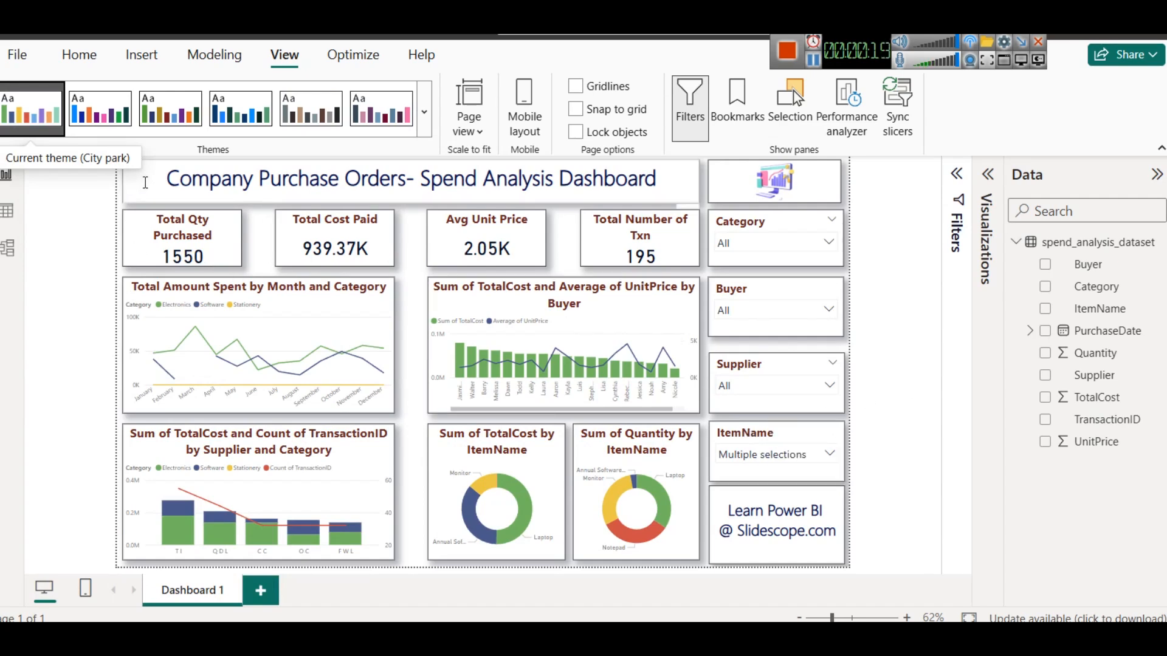
# - Try the Accessible Orchid and Accessible Neutral report themes
pyautogui.click(408, 110)
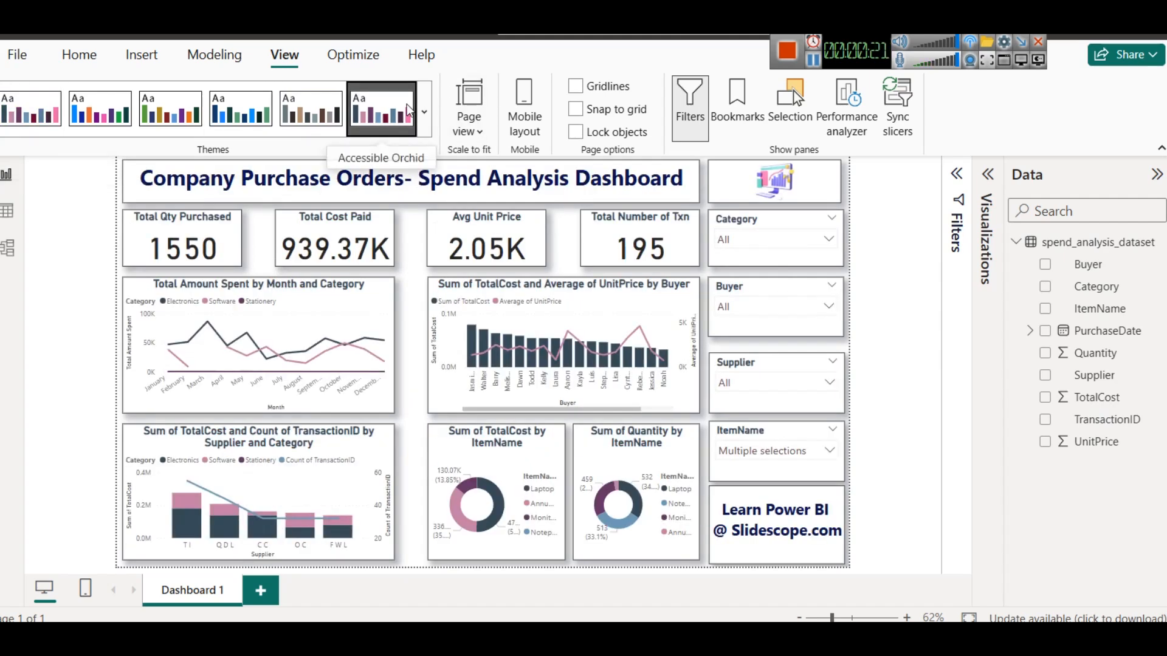
pyautogui.click(311, 108)
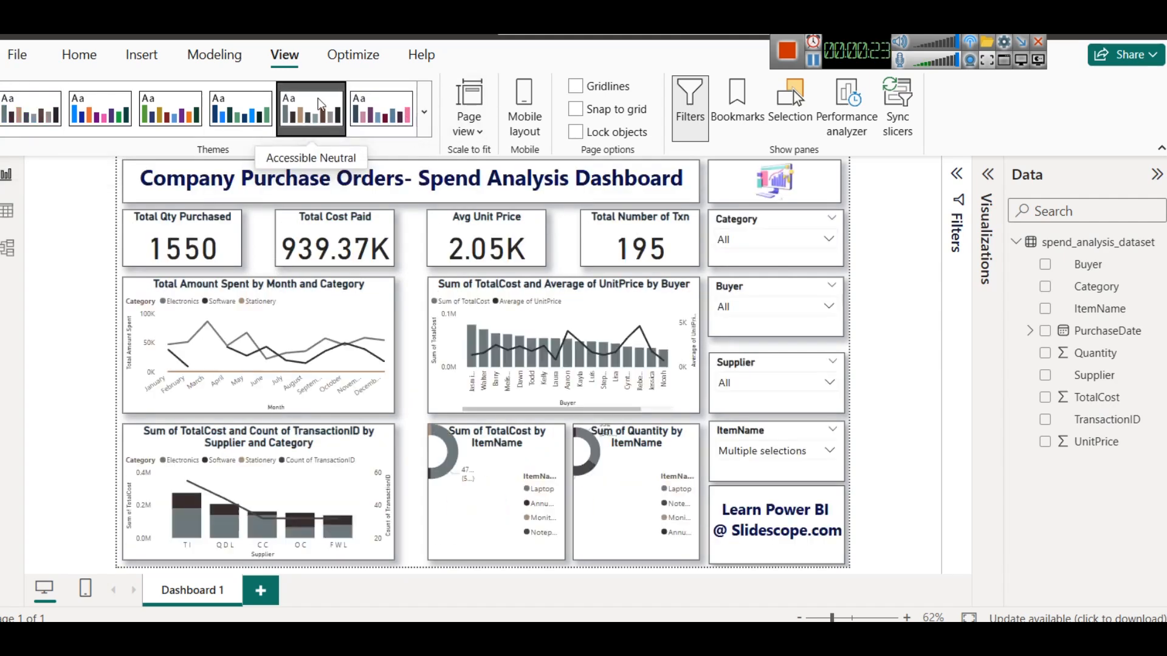
# - Apply the High contrast report theme from the expanded themes gallery
pyautogui.click(424, 114)
pyautogui.scroll(-3, 243, 426)
pyautogui.click(258, 364)
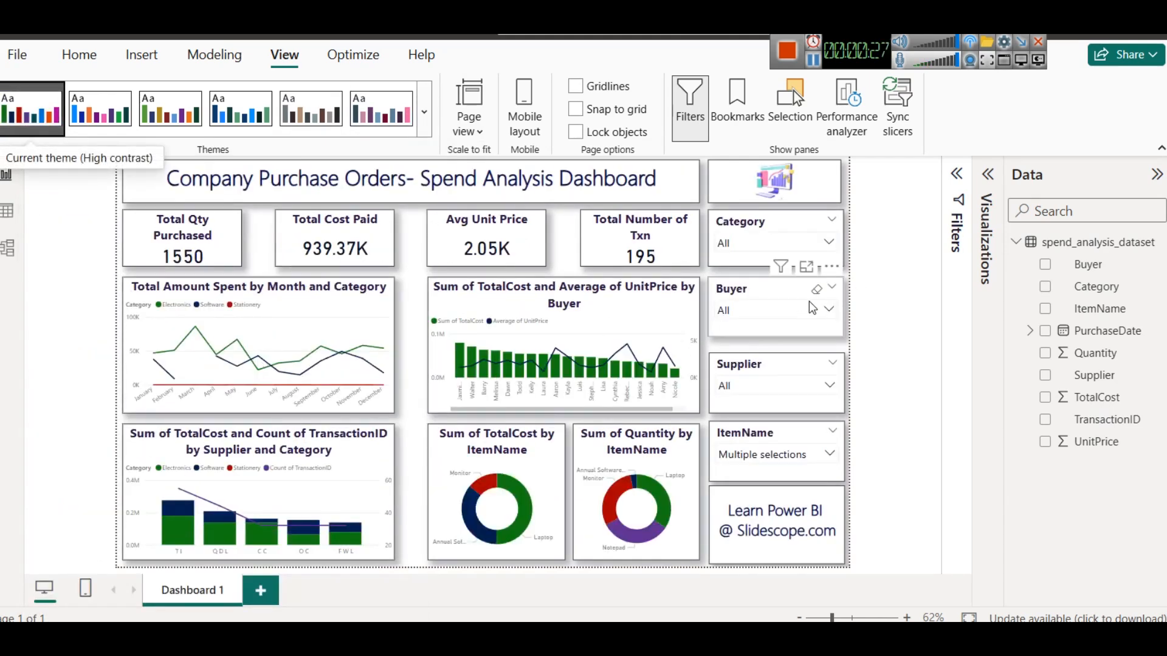